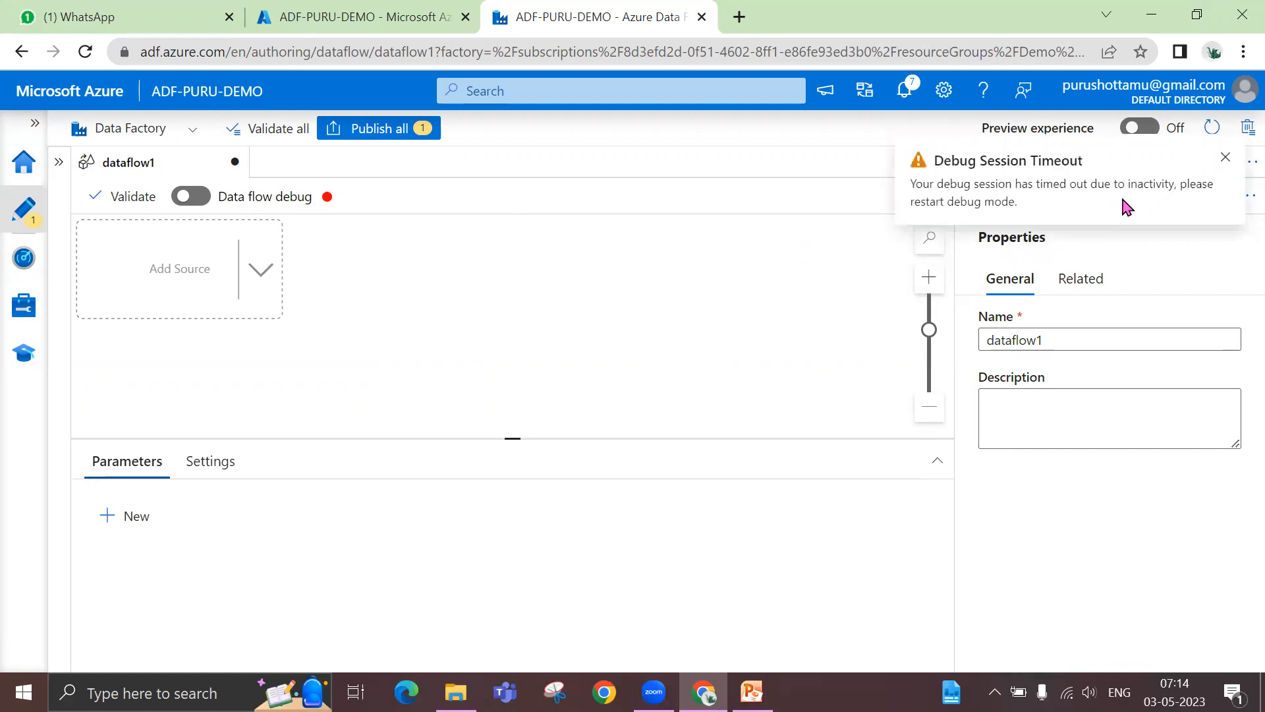
- Dismiss the debug session timeout notification, hide the dataflow1 properties and restore the standard authoring view
click(1227, 158)
click(1229, 160)
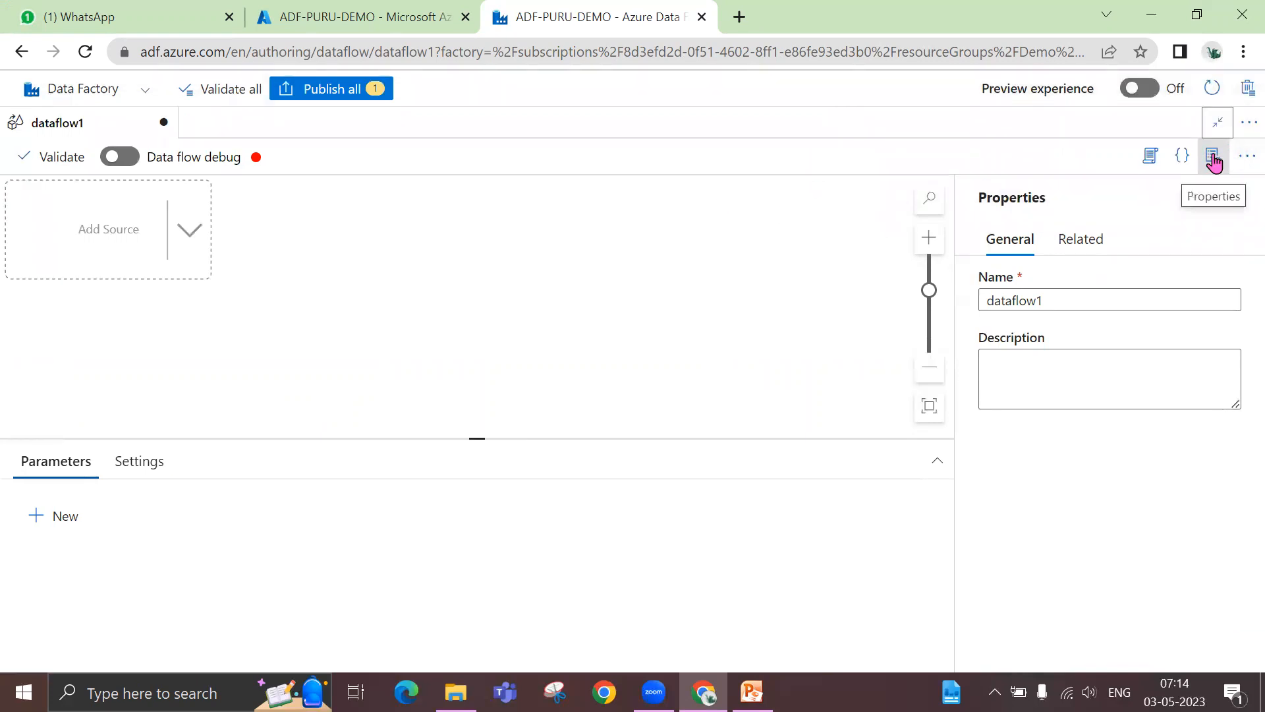
click(1214, 163)
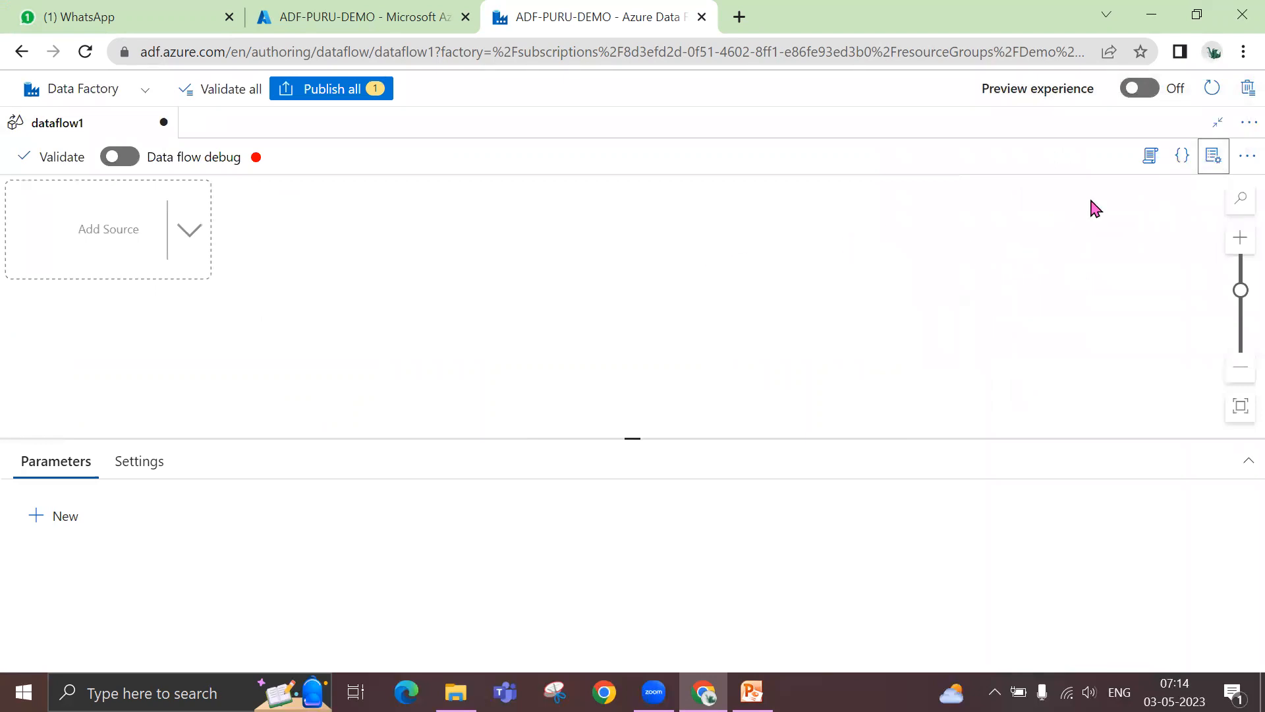
click(1217, 123)
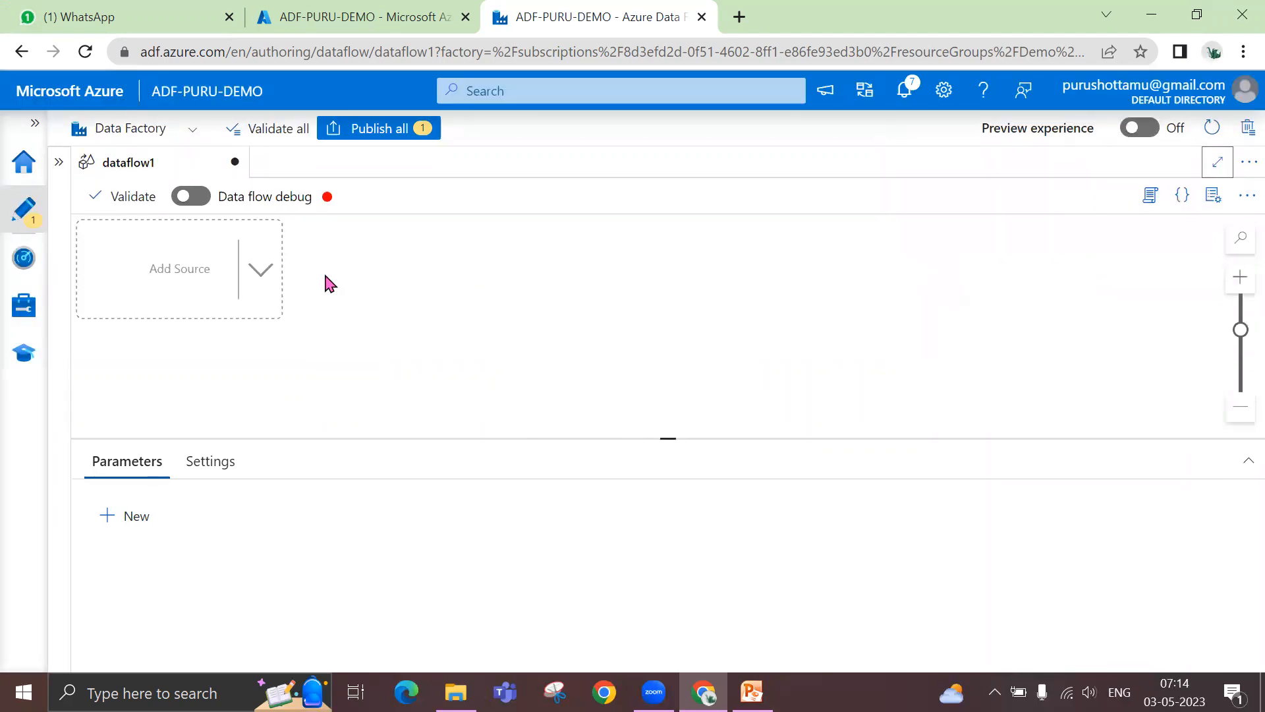
- Add a source to dataflow1 and name its output stream Emp
click(266, 280)
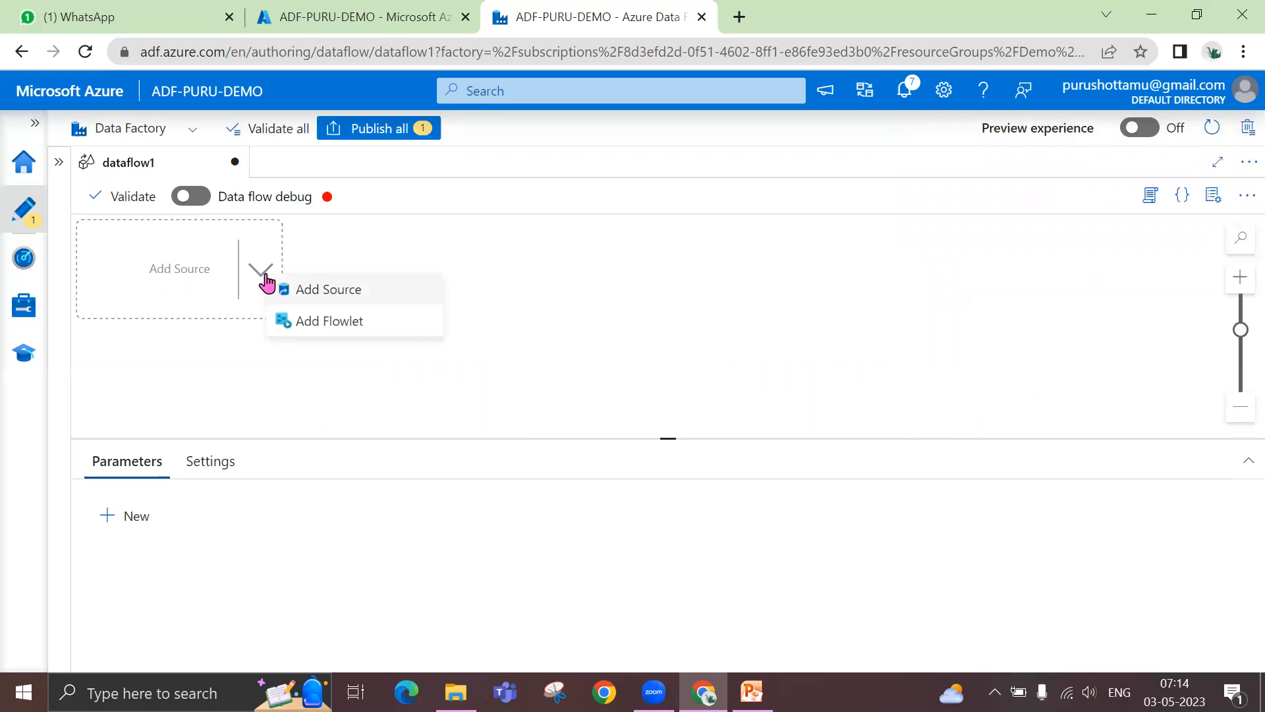
click(335, 291)
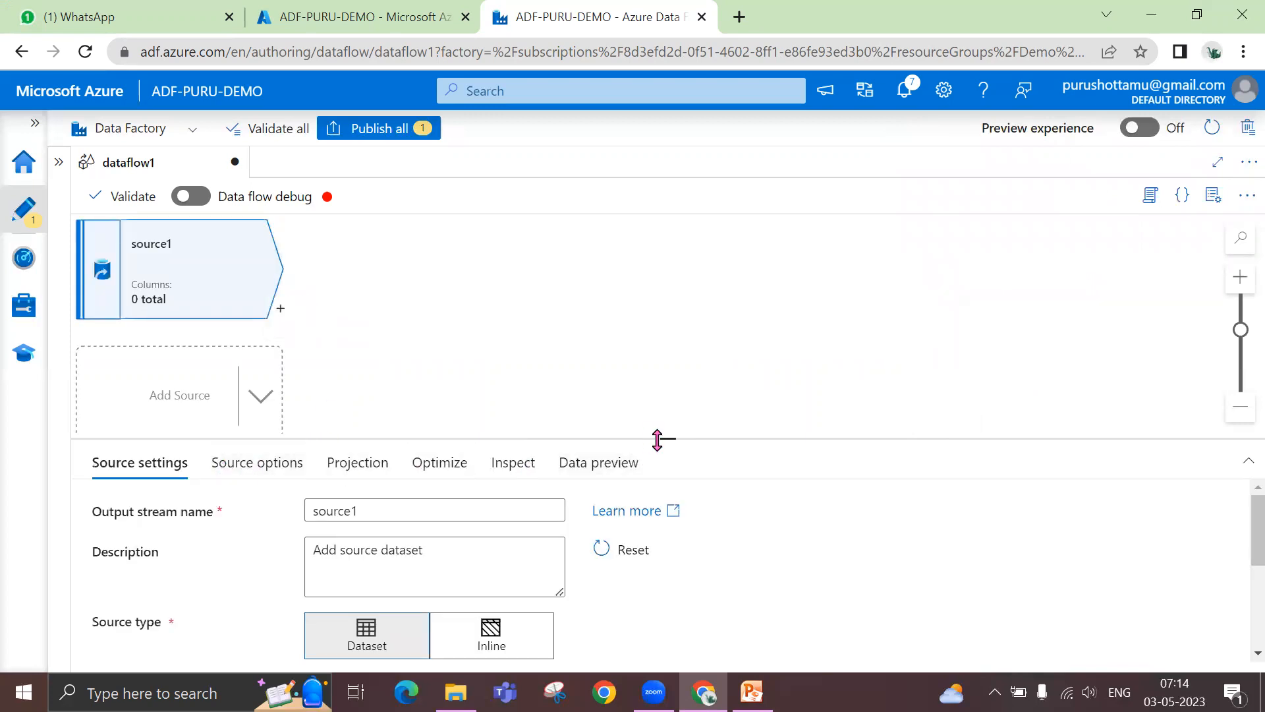
drag(663, 440, 659, 326)
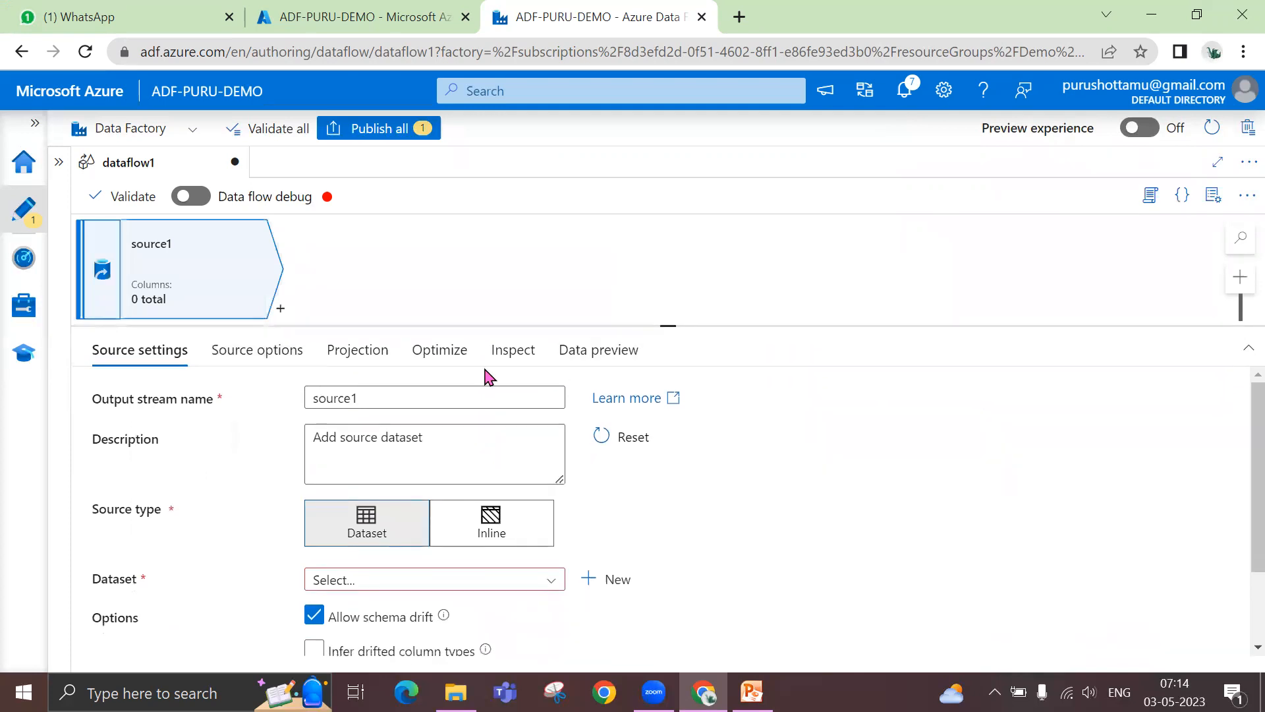
double_click(409, 400)
text(Emp)
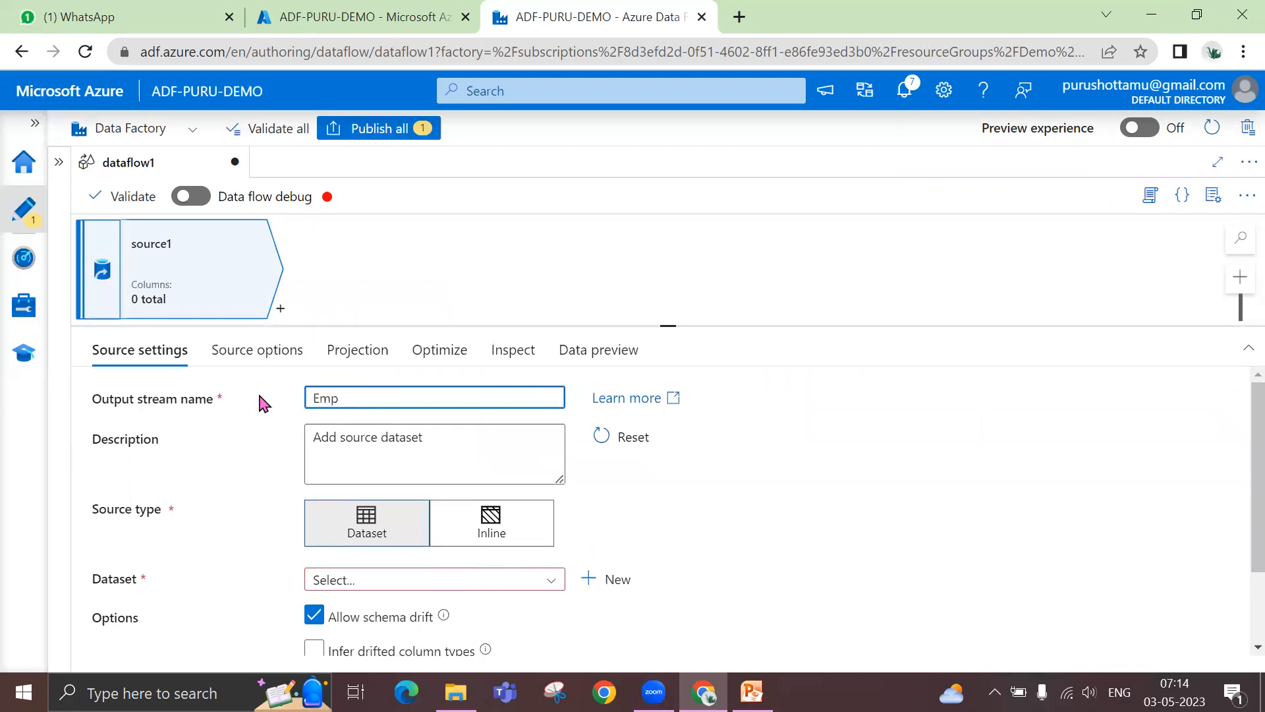
scroll(766, 472, down, 2)
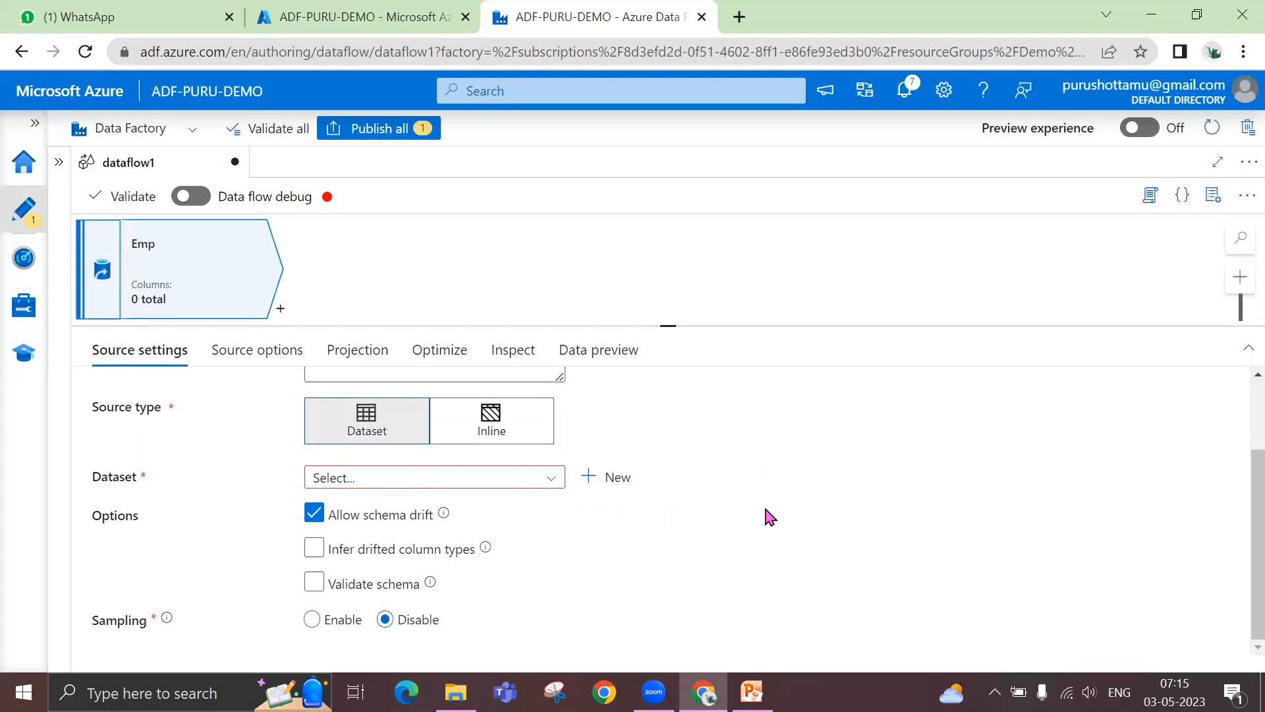
- Open the emp_data file from the scripts folder in Excel, maximize it and review the employee table
click(456, 692)
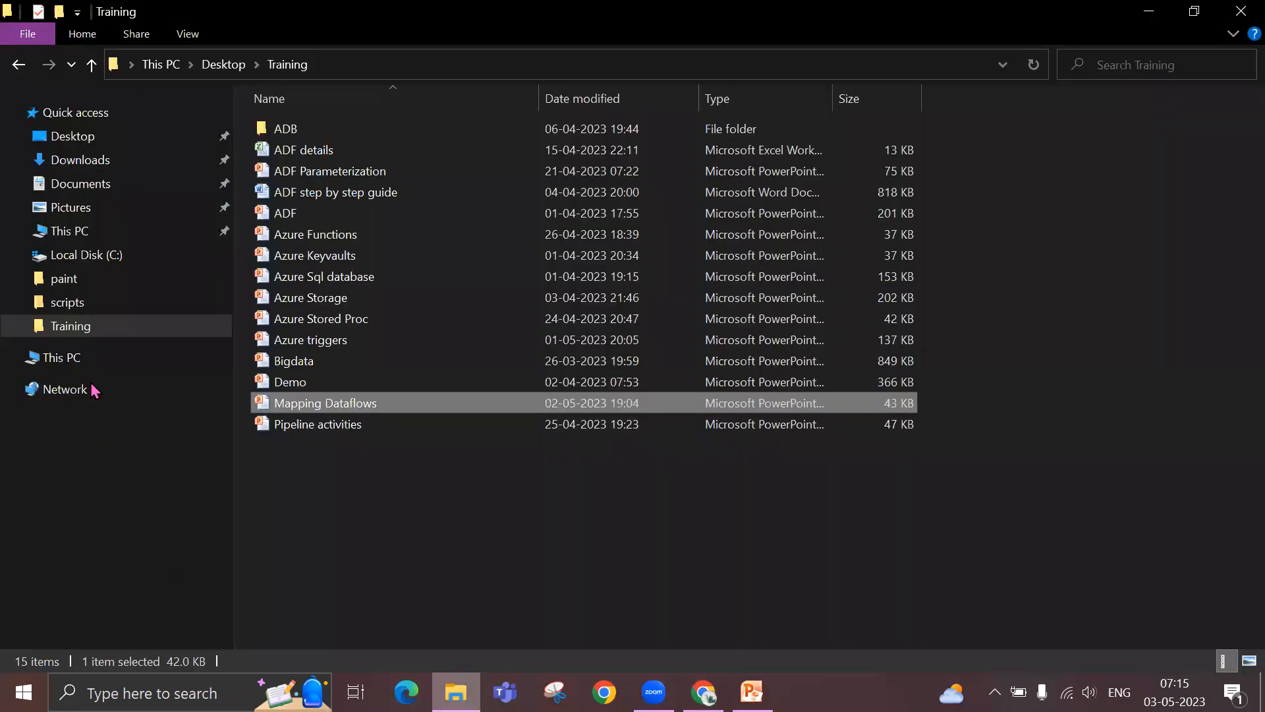
click(71, 302)
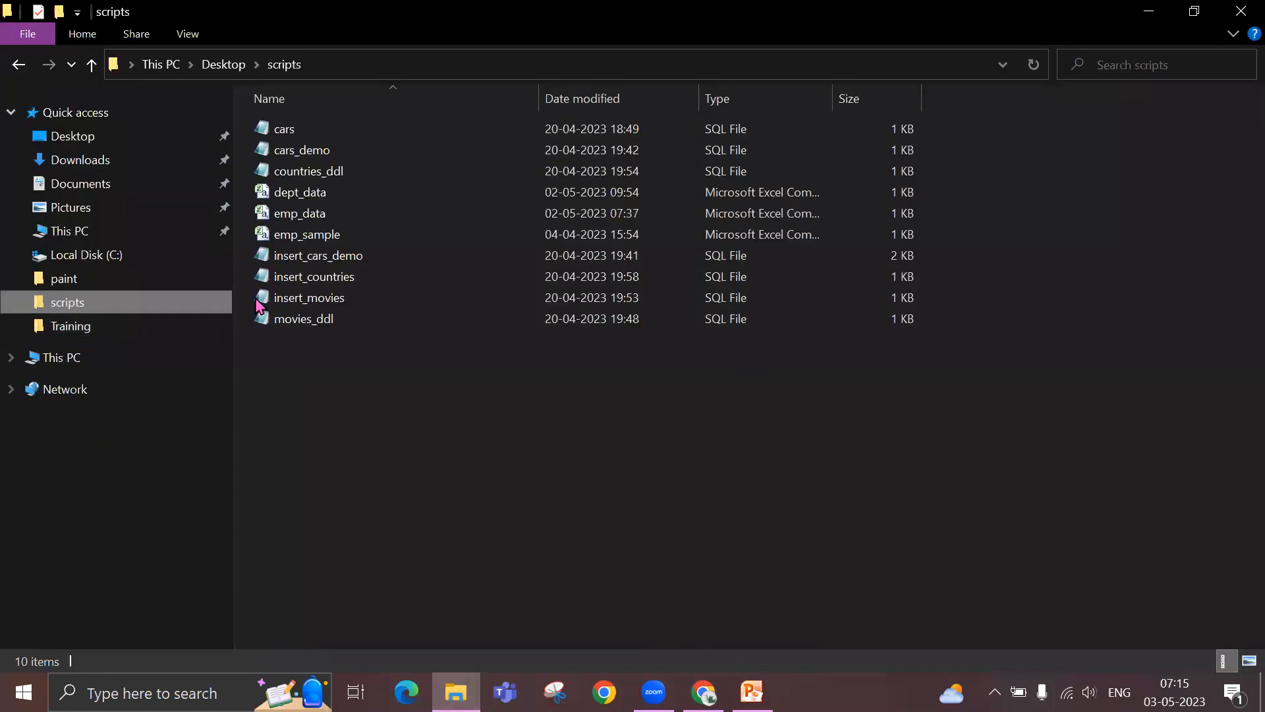
double_click(311, 215)
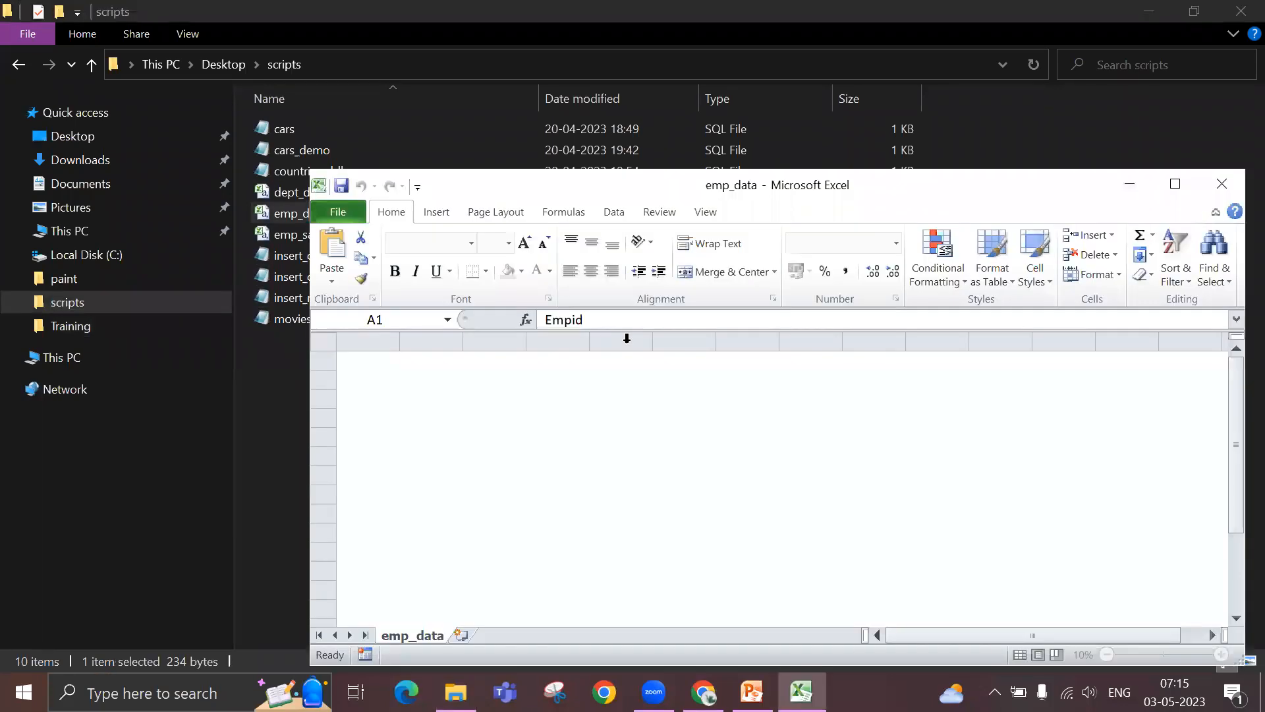
double_click(630, 183)
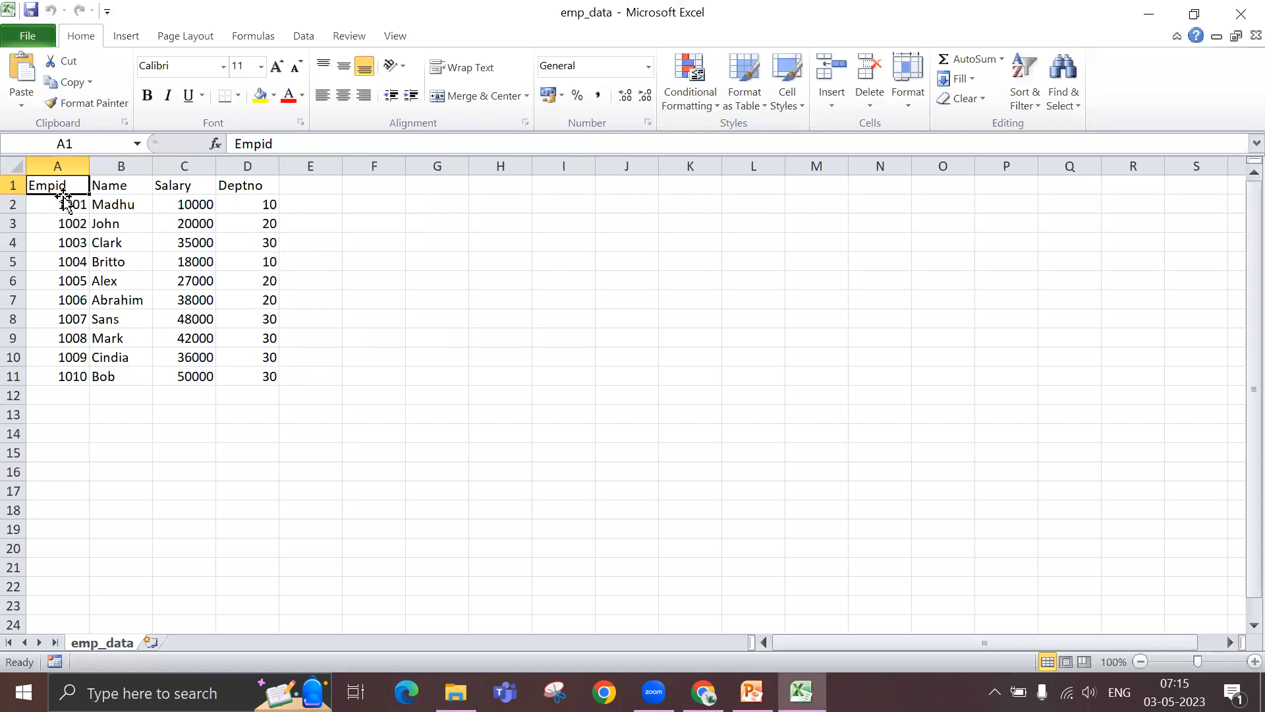
drag(249, 185, 83, 378)
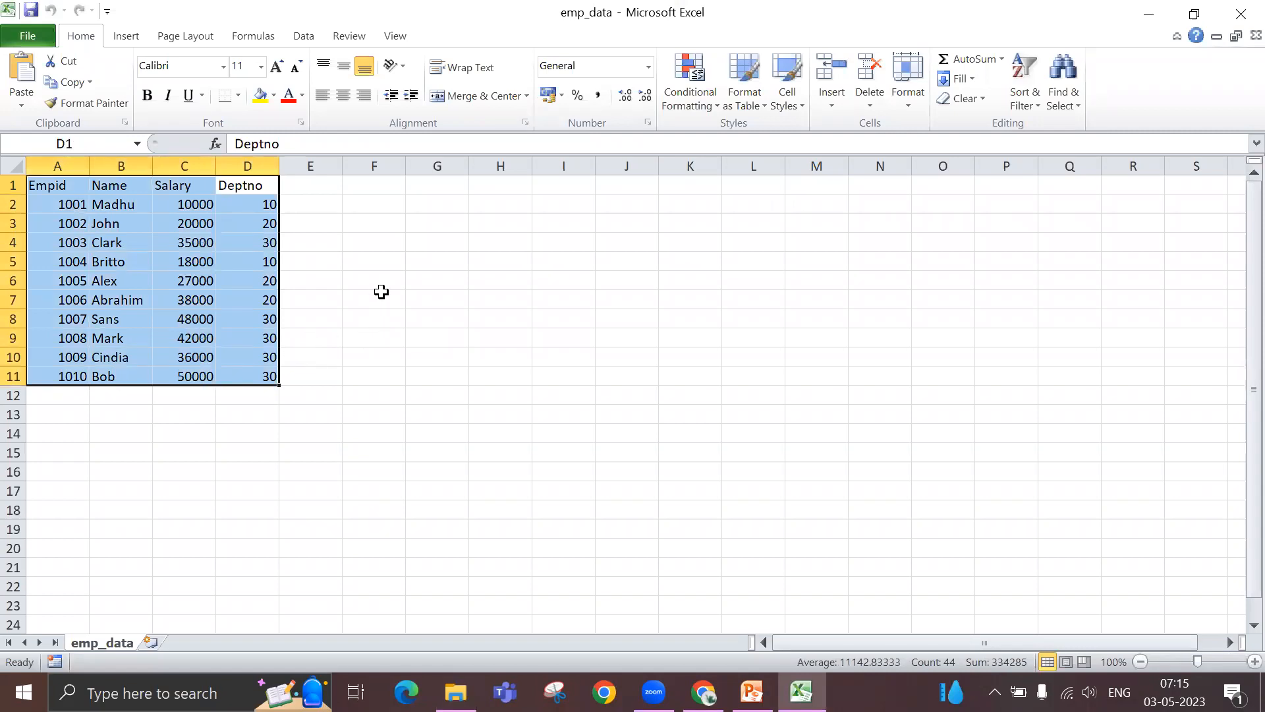
click(377, 281)
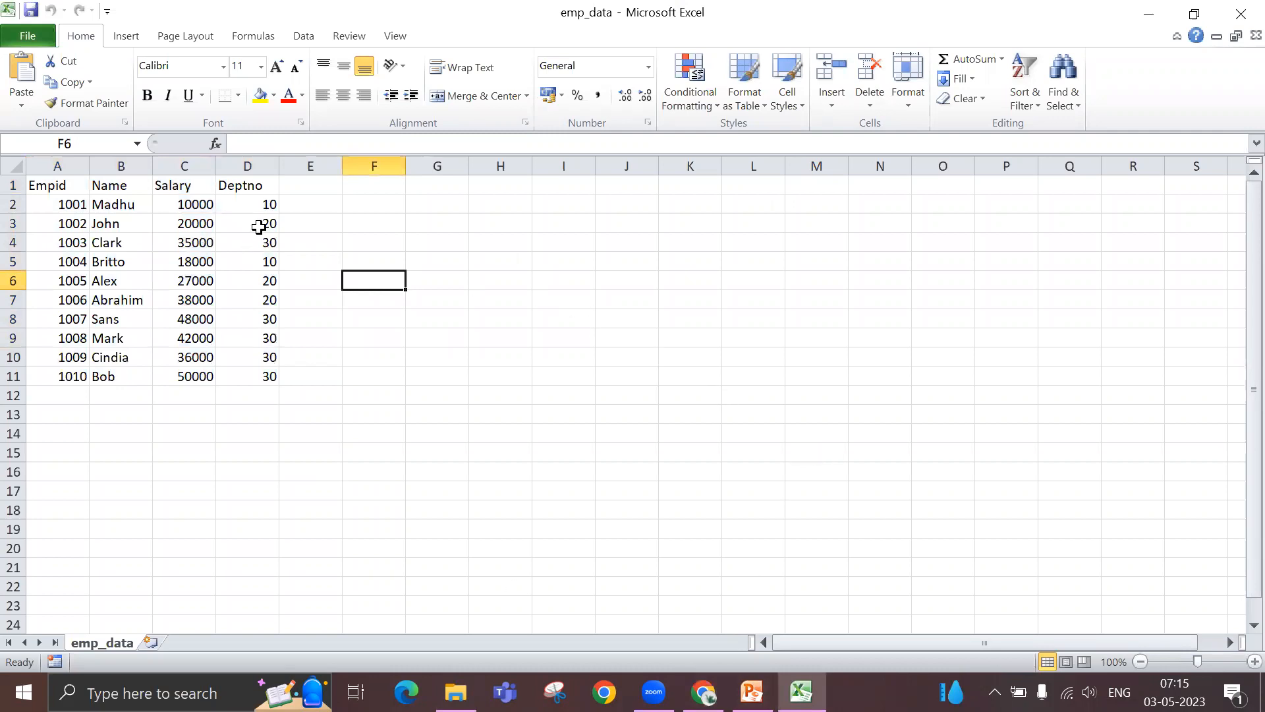
- Add a new column header named country in cell E1, beside Deptno
click(308, 190)
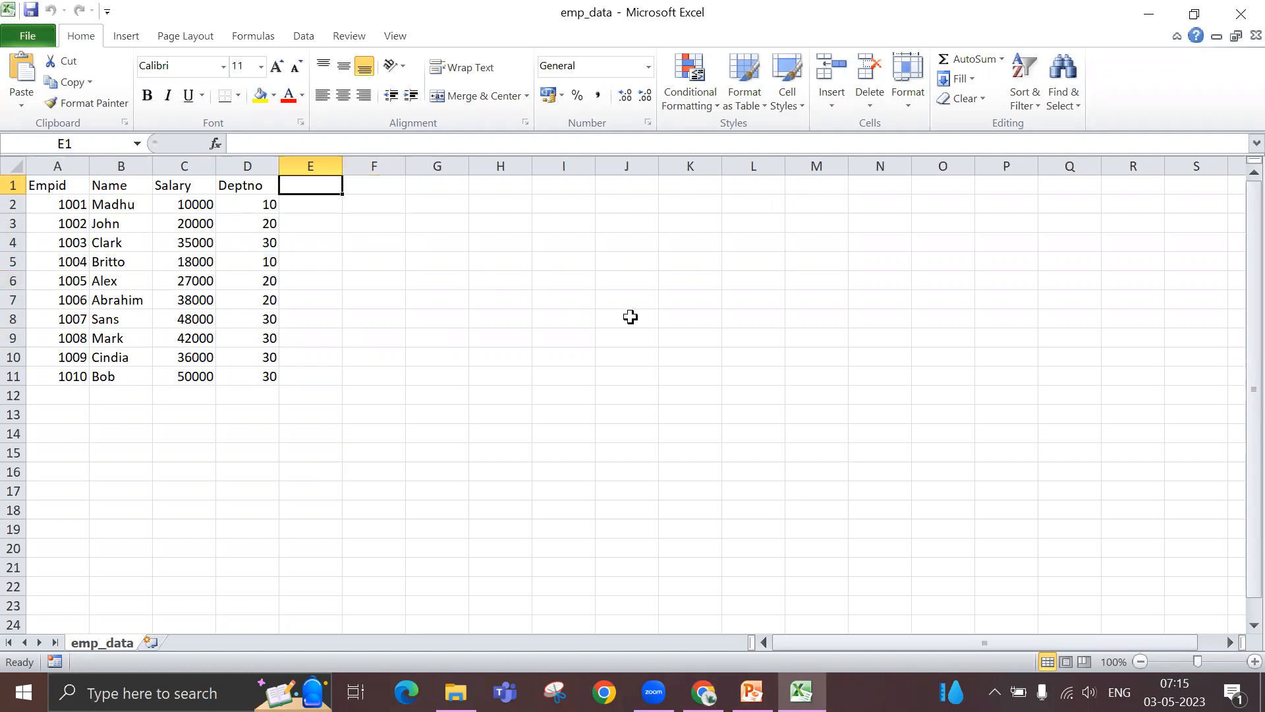
text(country)
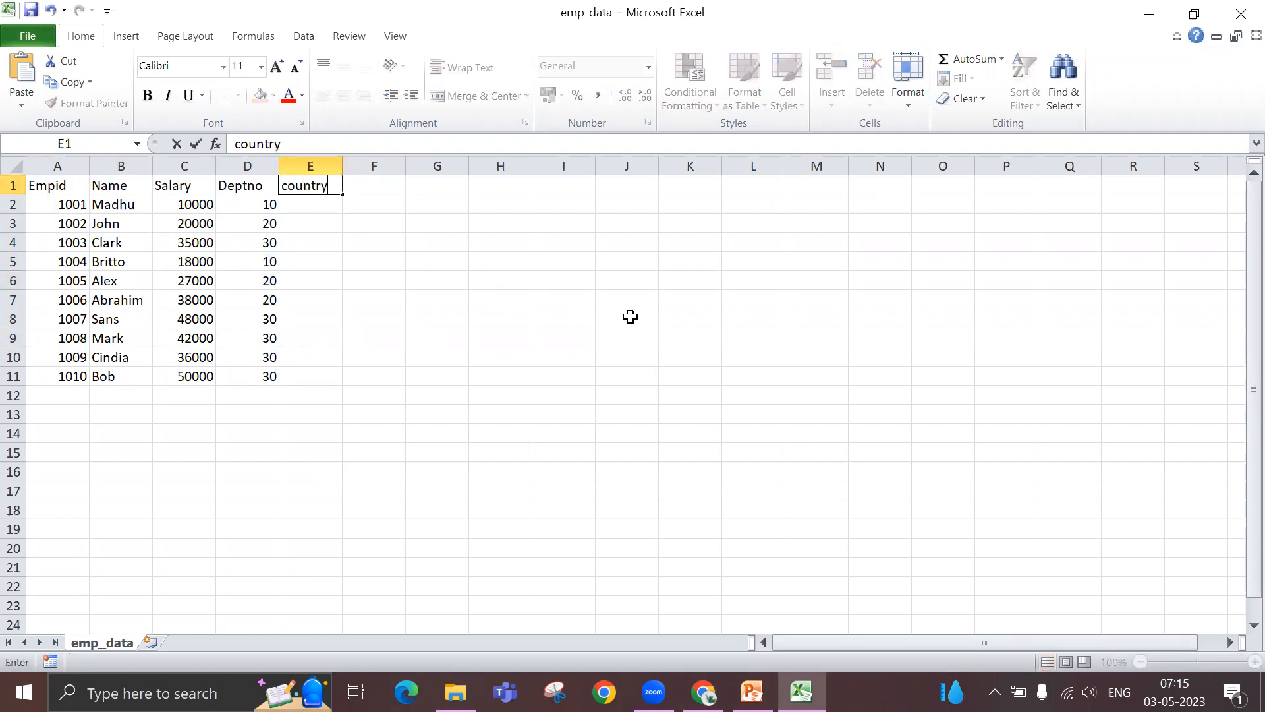
key(Return)
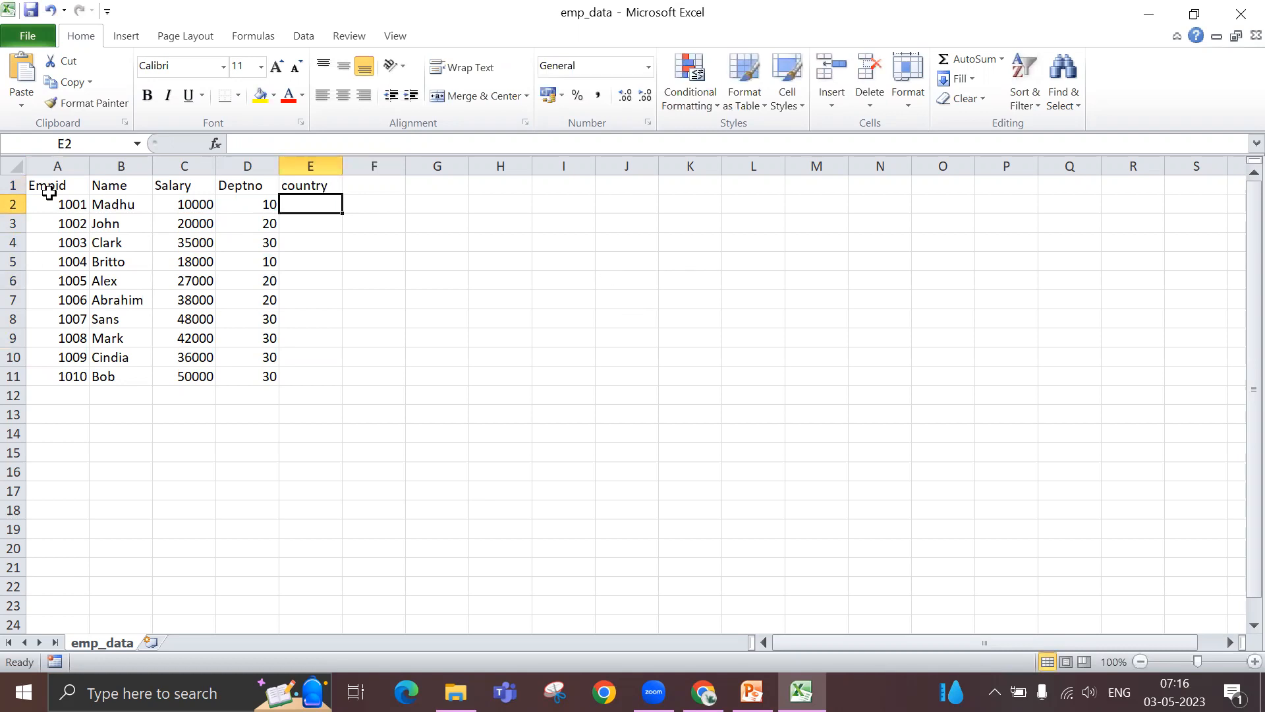
- Examine the original Empid to Deptno columns against the added country column, highlighting the ranges in emp_data
drag(50, 189, 245, 372)
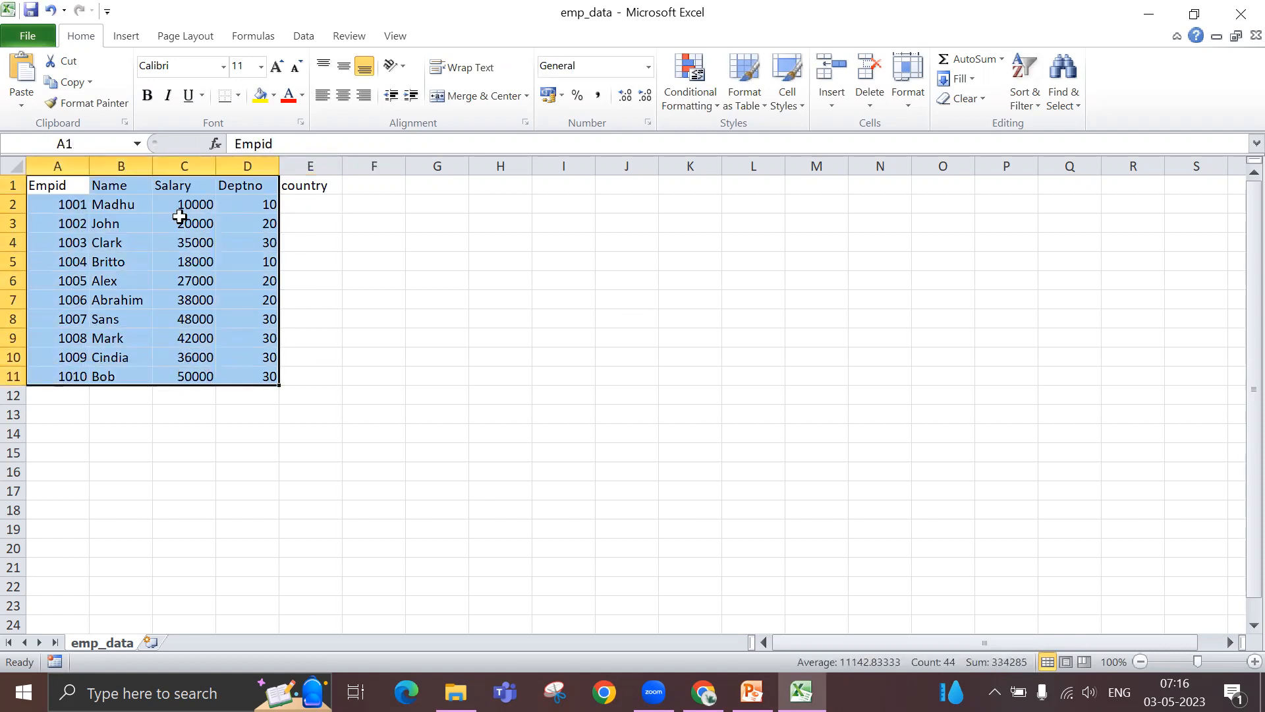
click(389, 282)
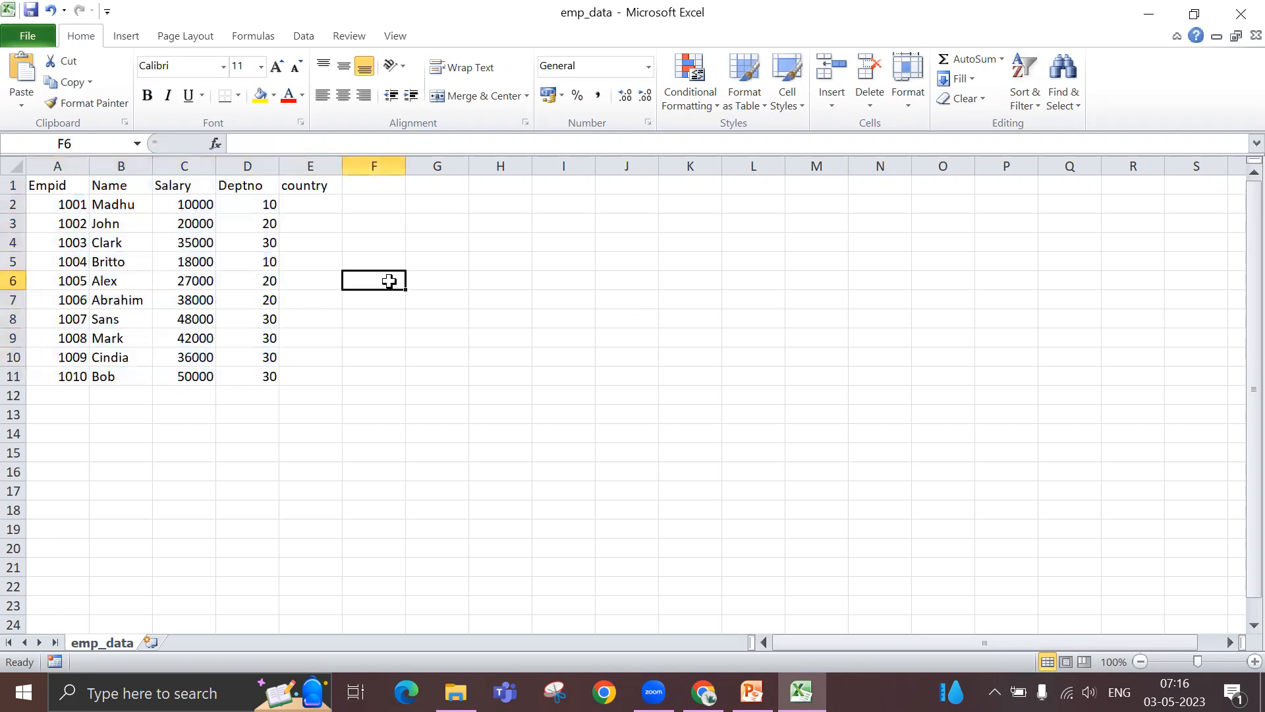
click(305, 186)
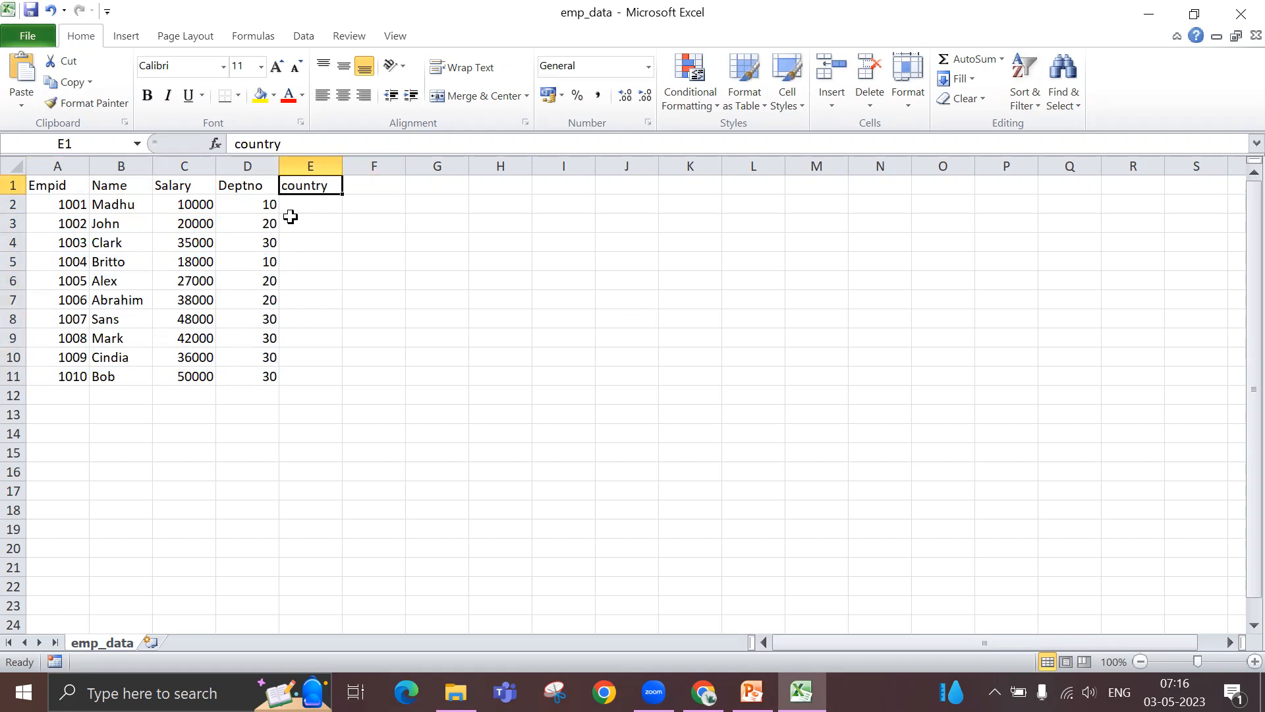
click(369, 187)
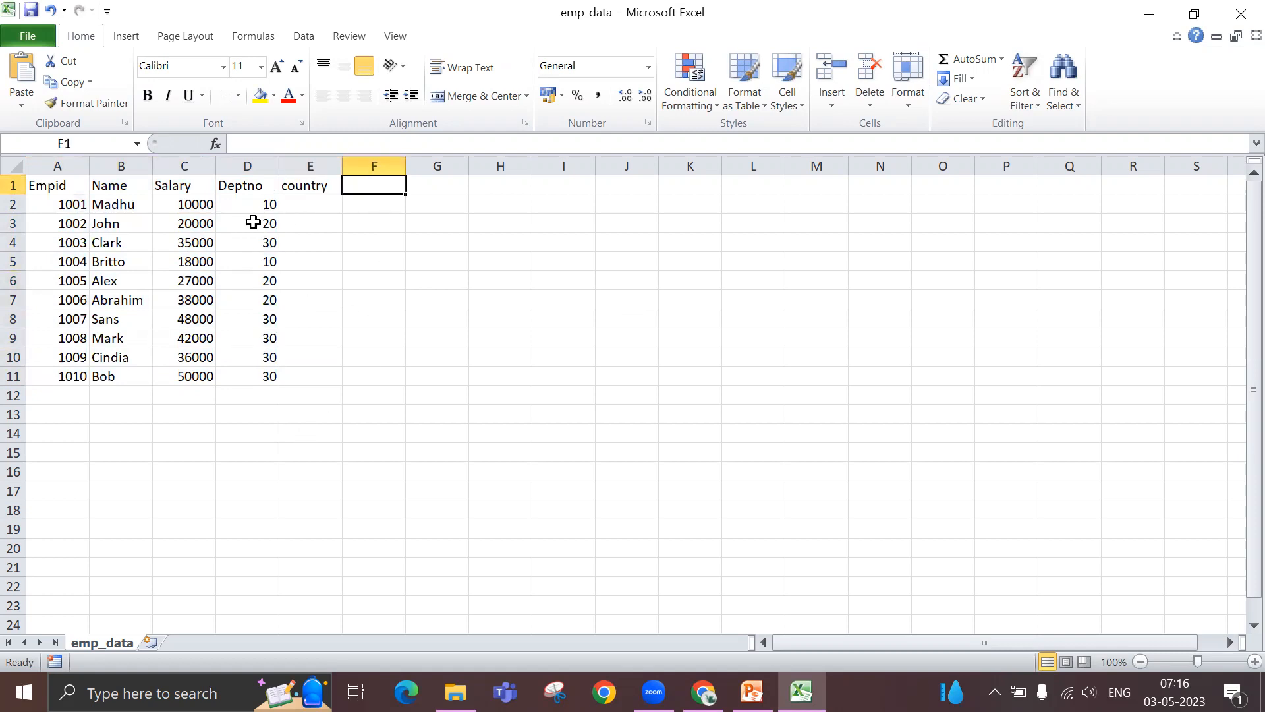
drag(252, 186, 250, 369)
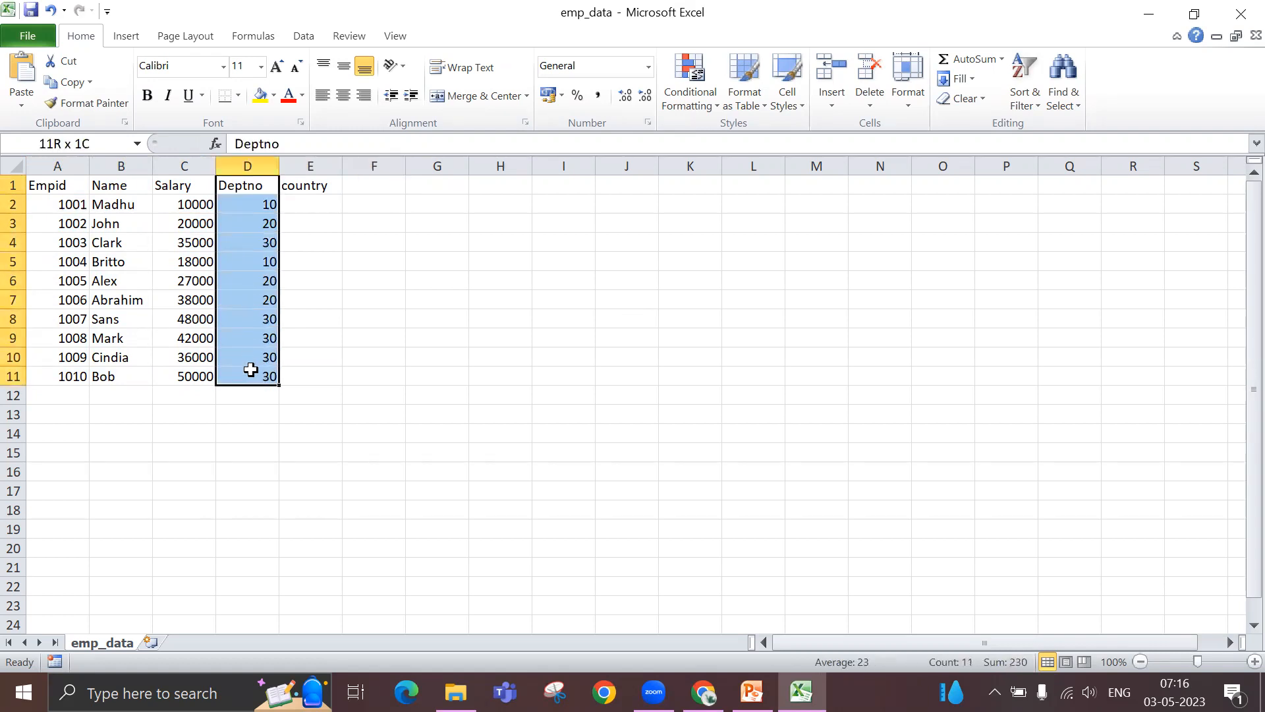
drag(42, 188, 149, 373)
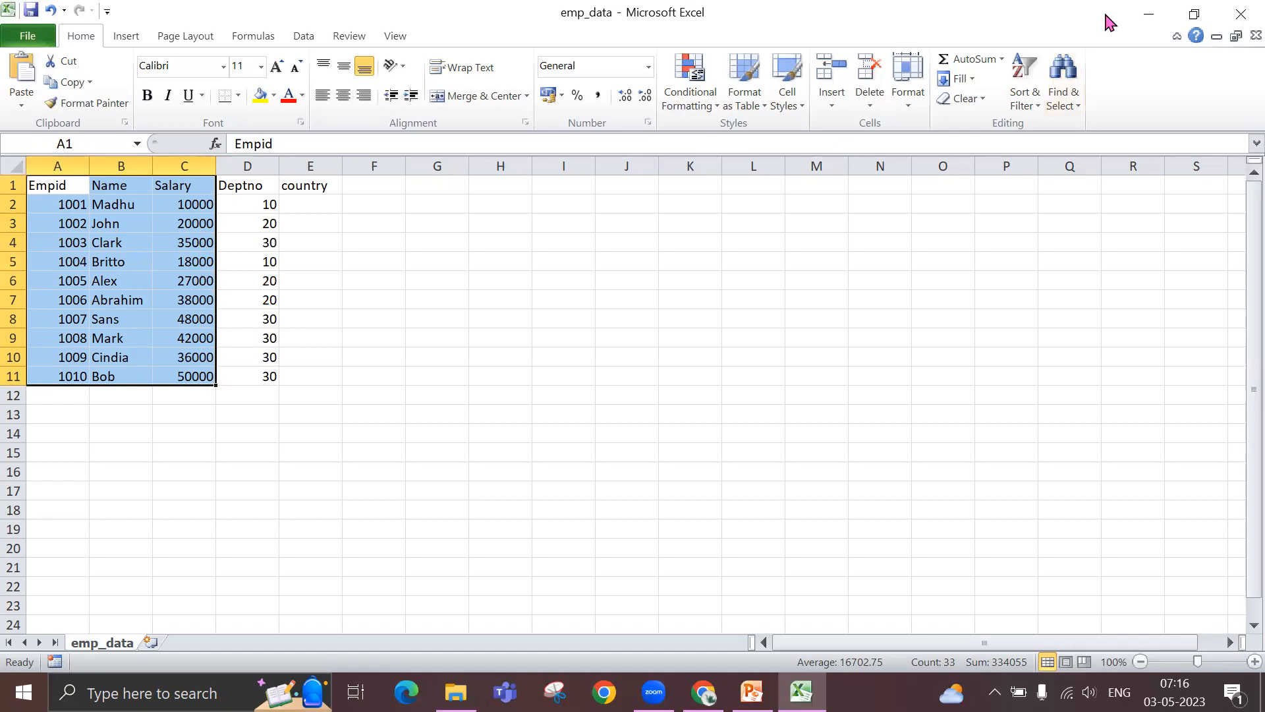
- Switch back to the Data Factory data flow and disable Allow schema drift for the Emp source
click(1149, 14)
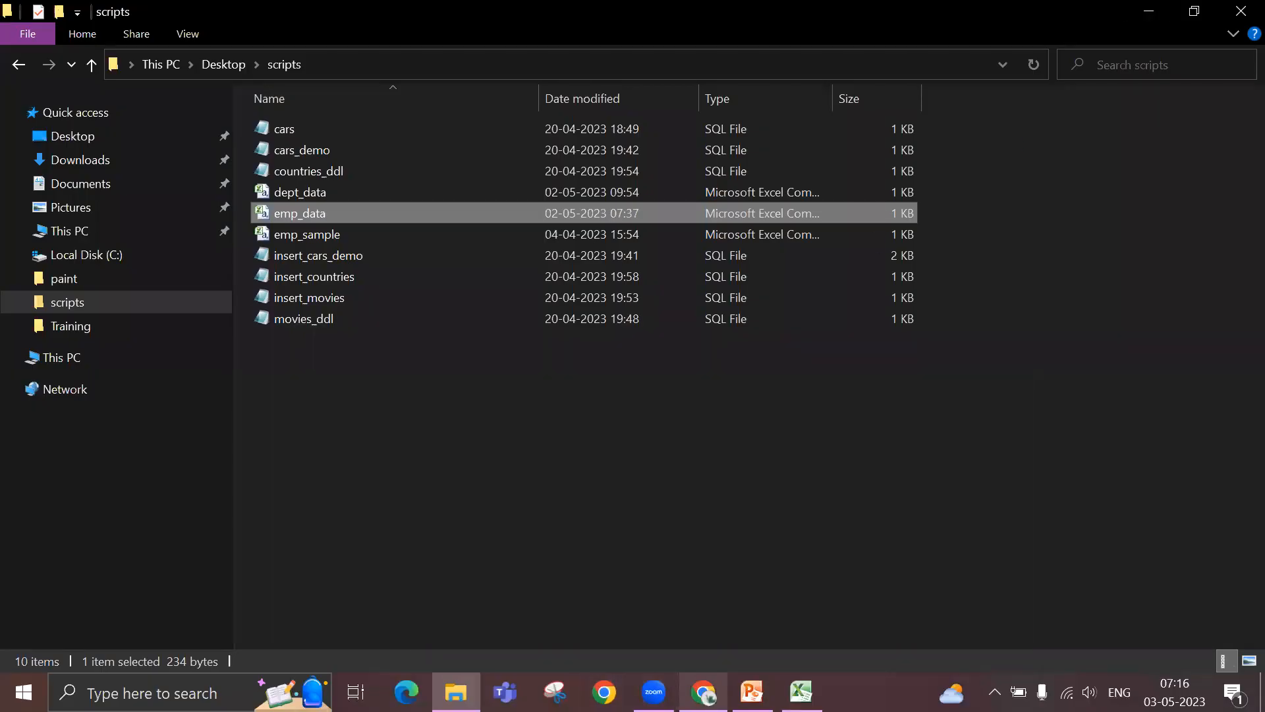
click(703, 691)
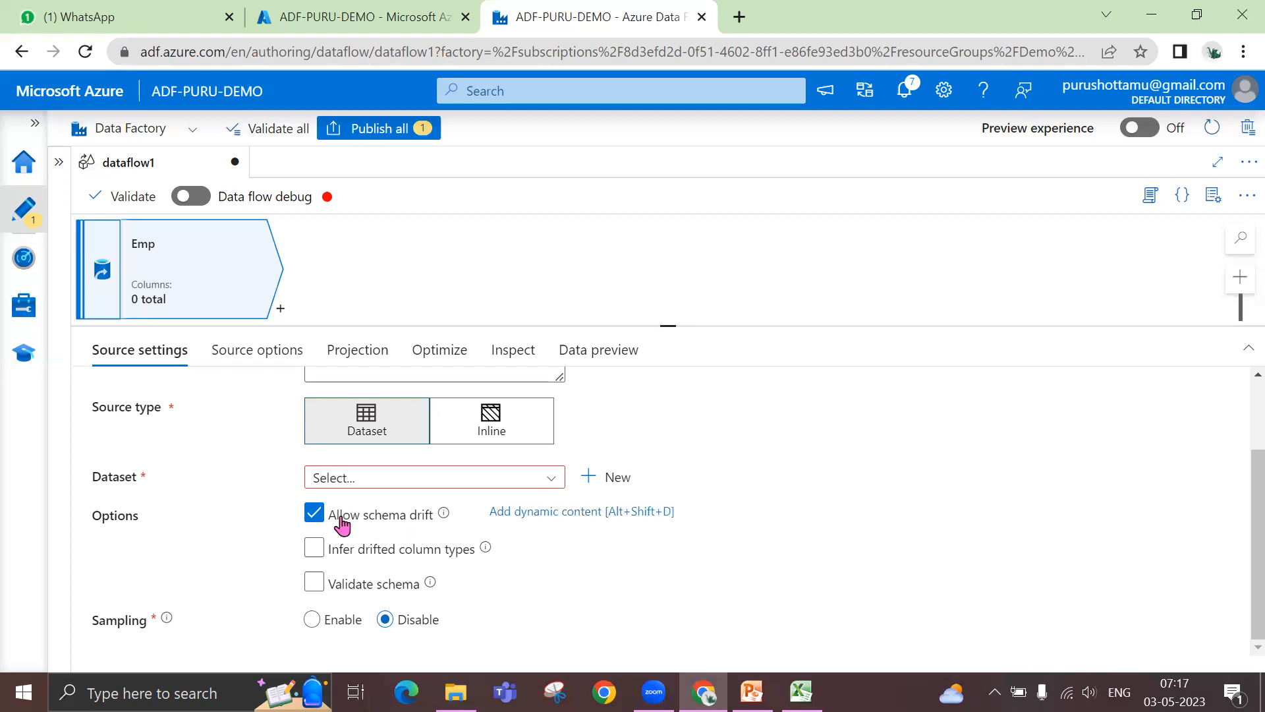
click(315, 514)
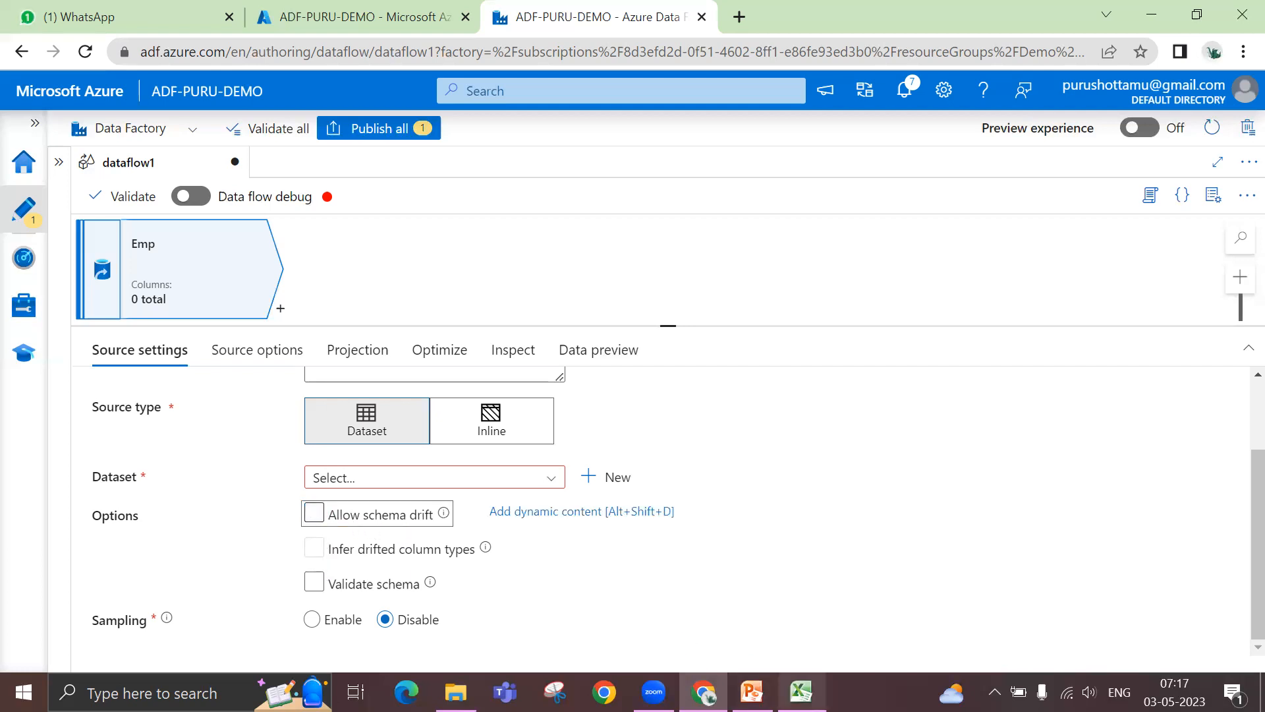
- Switch to the emp_data workbook, examine the country column down to row 11, and return to the data flow
click(802, 692)
drag(310, 186, 305, 370)
click(324, 277)
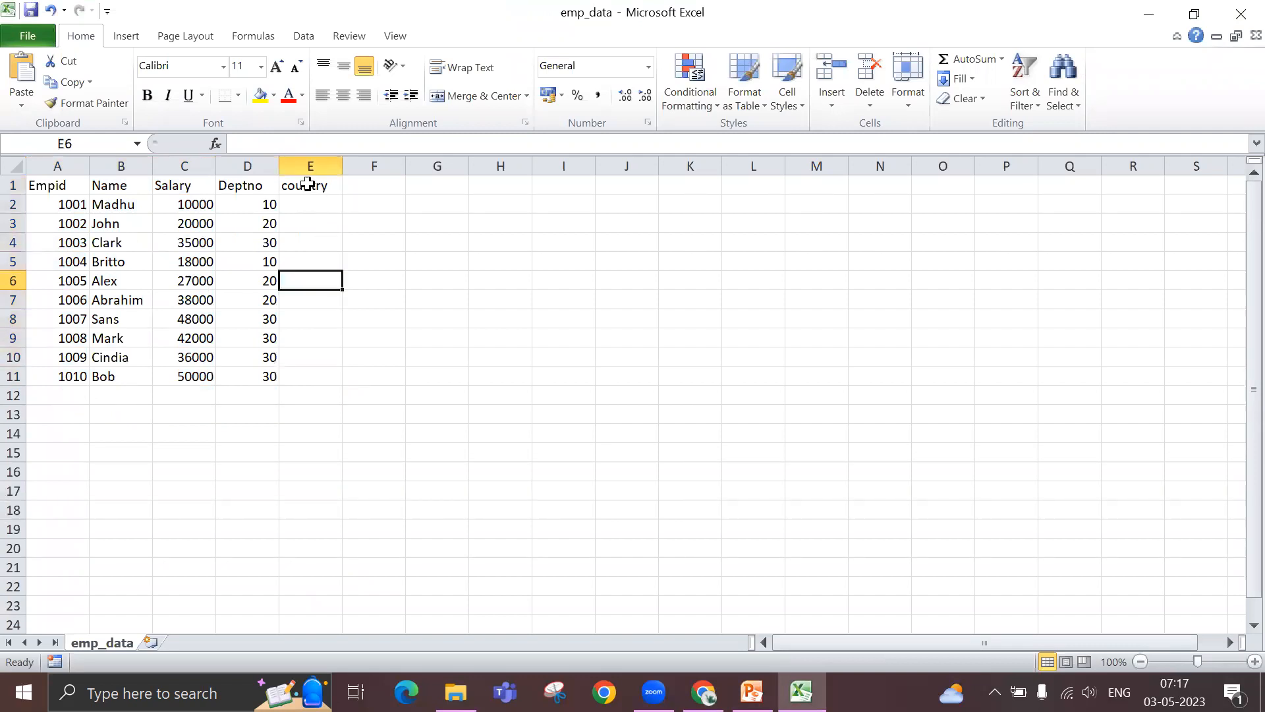
drag(313, 188, 309, 376)
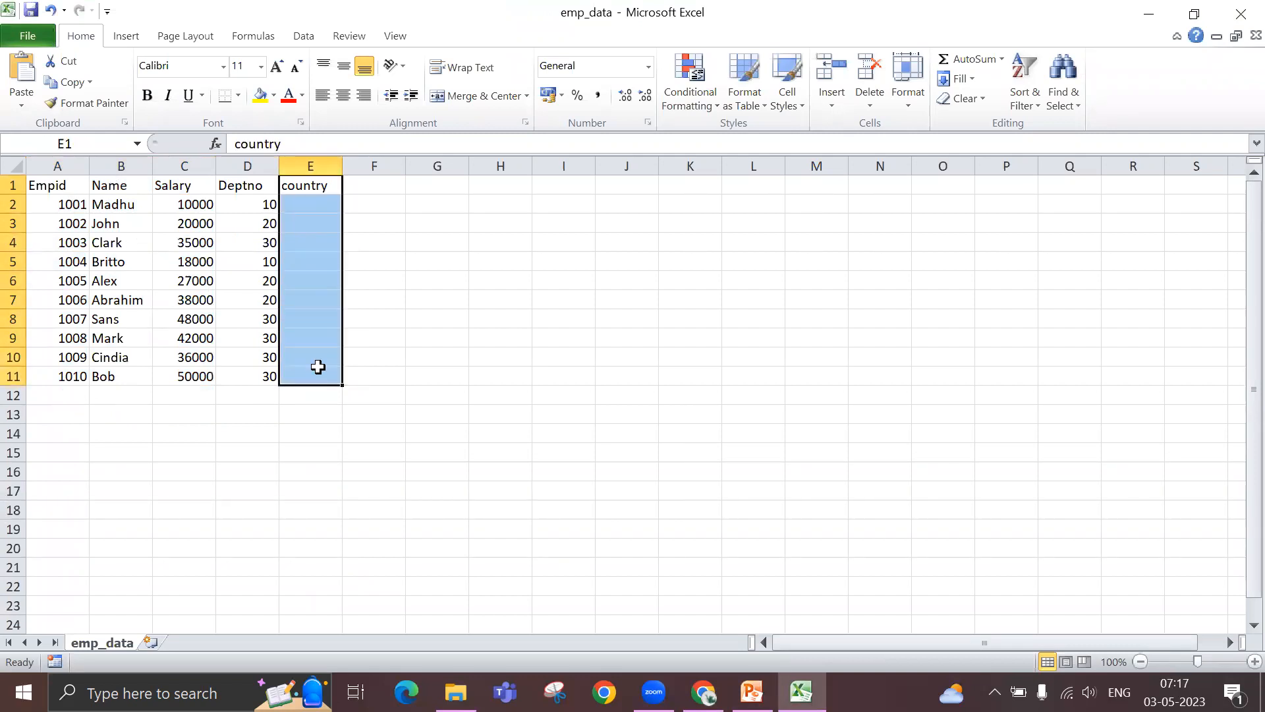
click(446, 292)
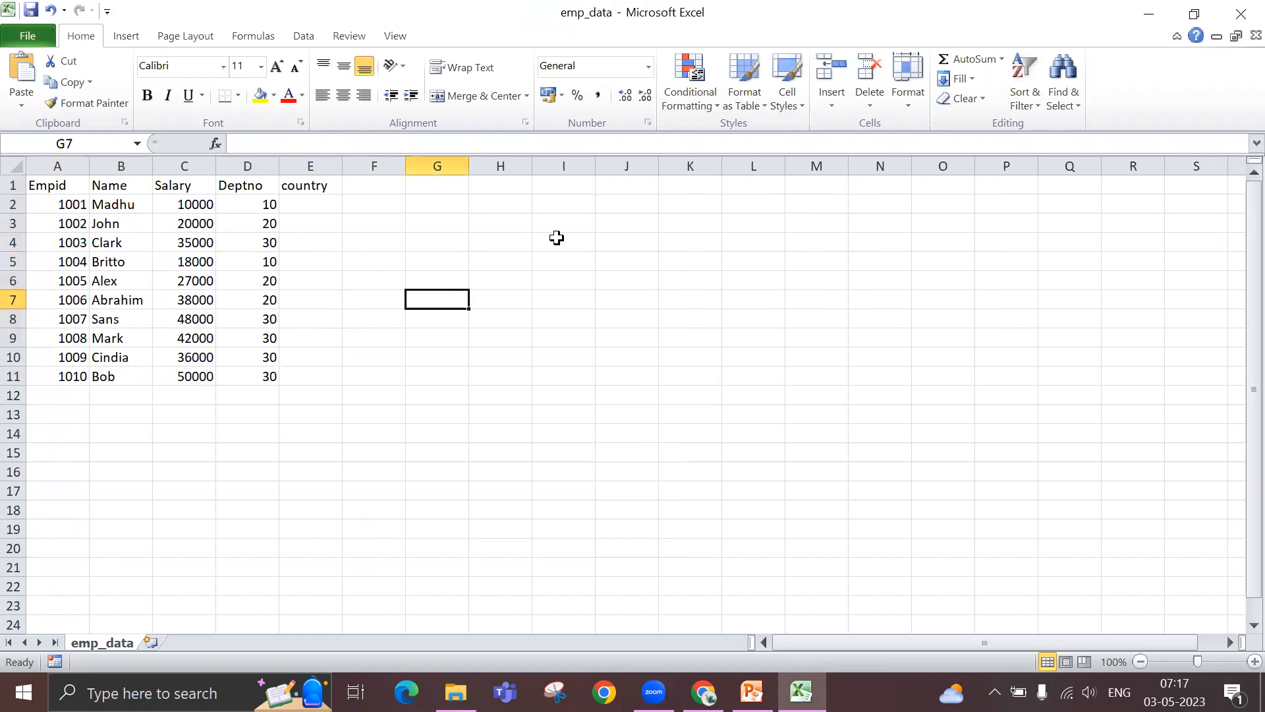
click(1147, 16)
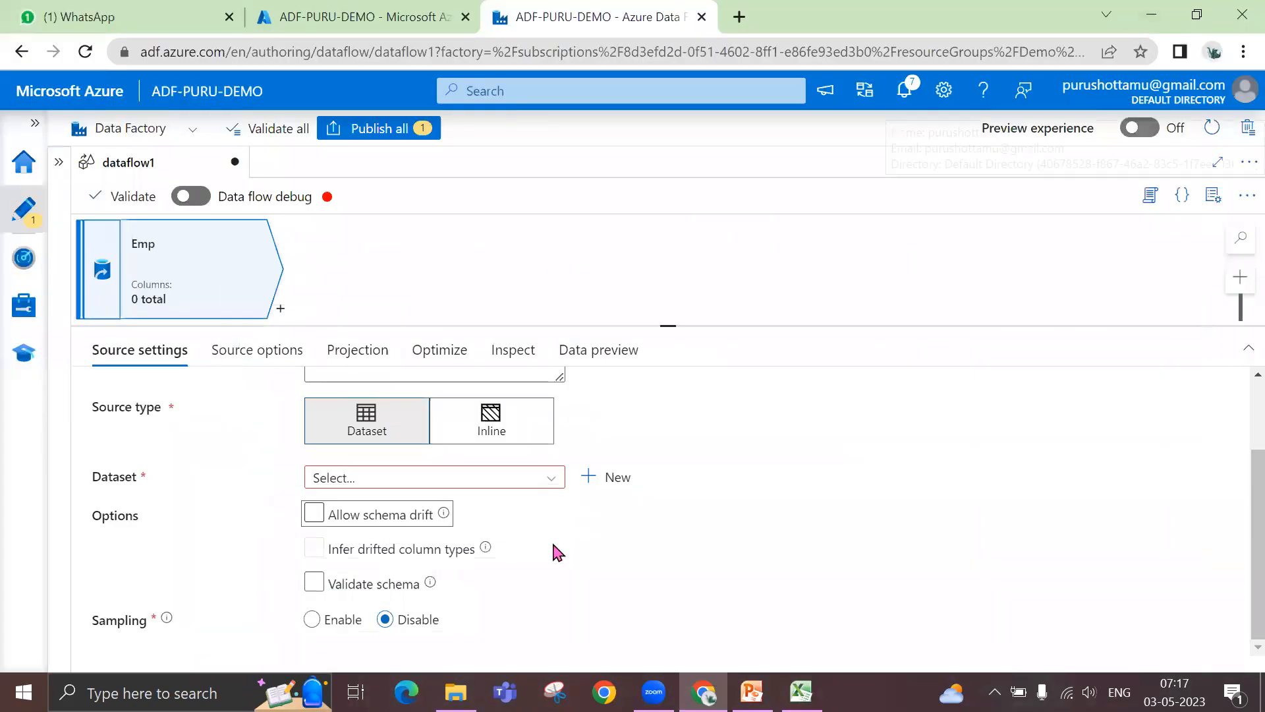
- Enable Allow schema drift again for the Emp source
click(314, 516)
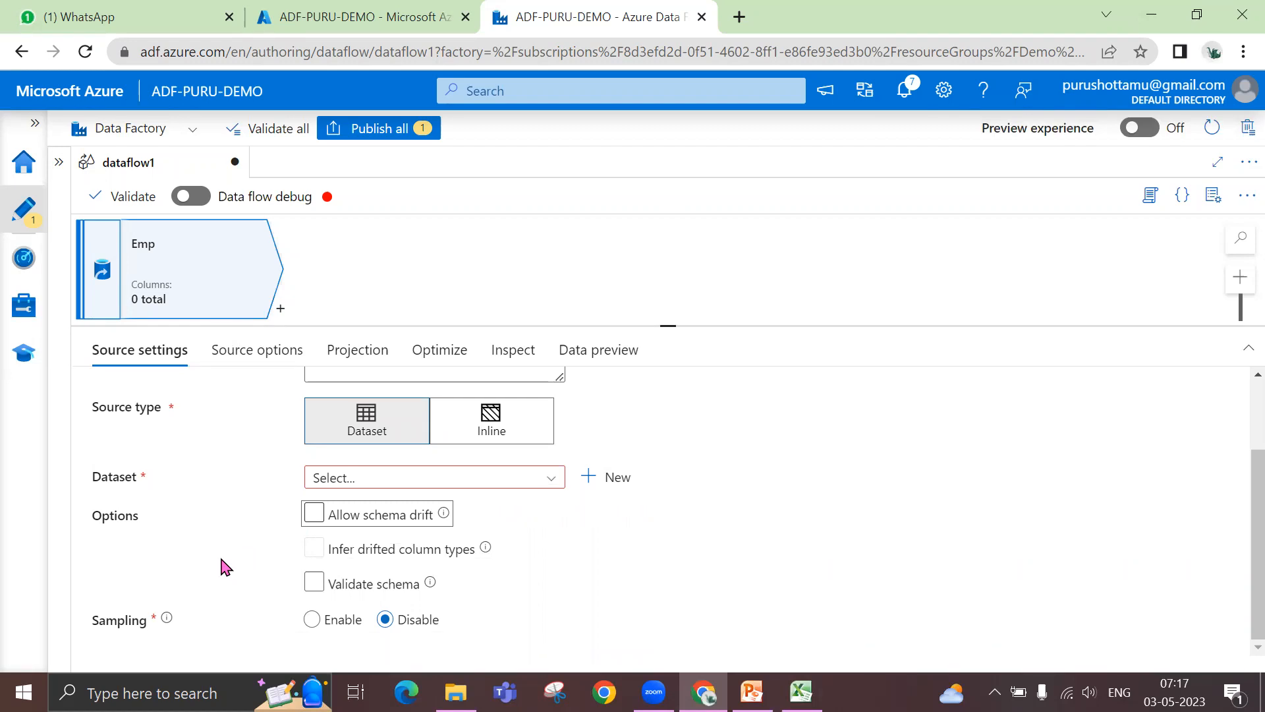
click(313, 516)
click(312, 516)
- Switch between the emp_data workbook and the Emp source options to examine the cells under the country header
click(801, 692)
click(314, 200)
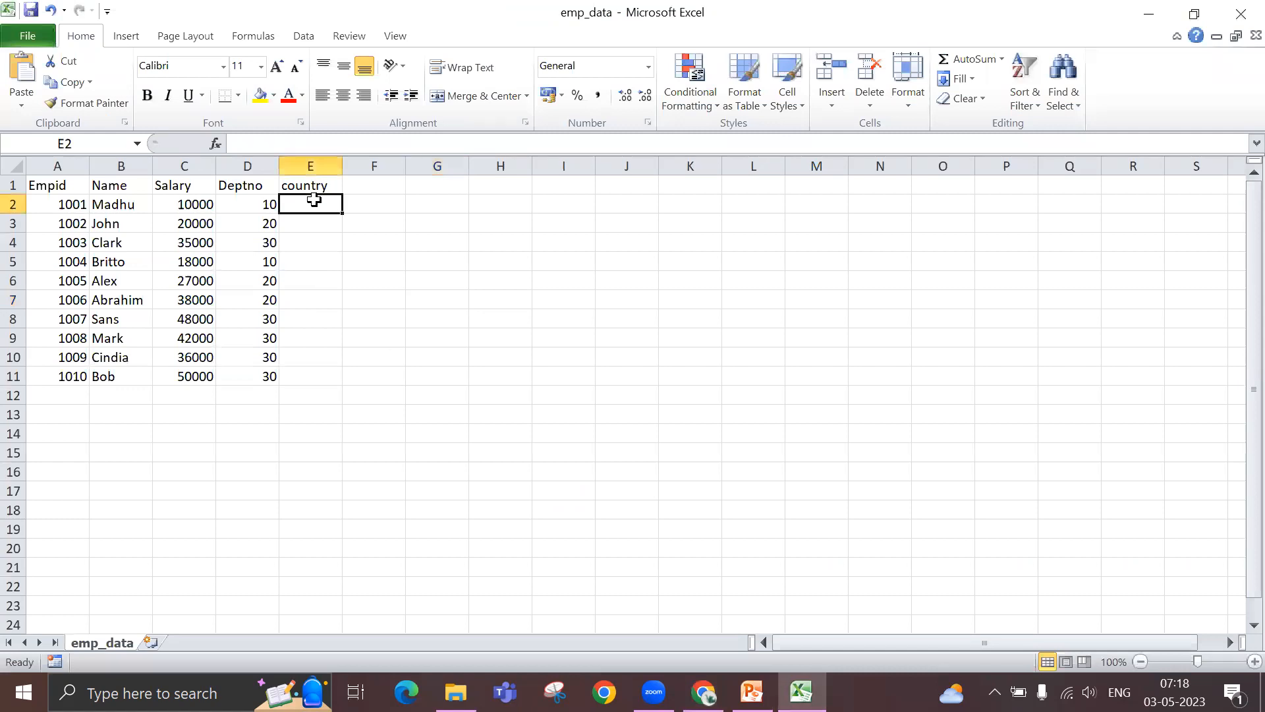
click(1152, 14)
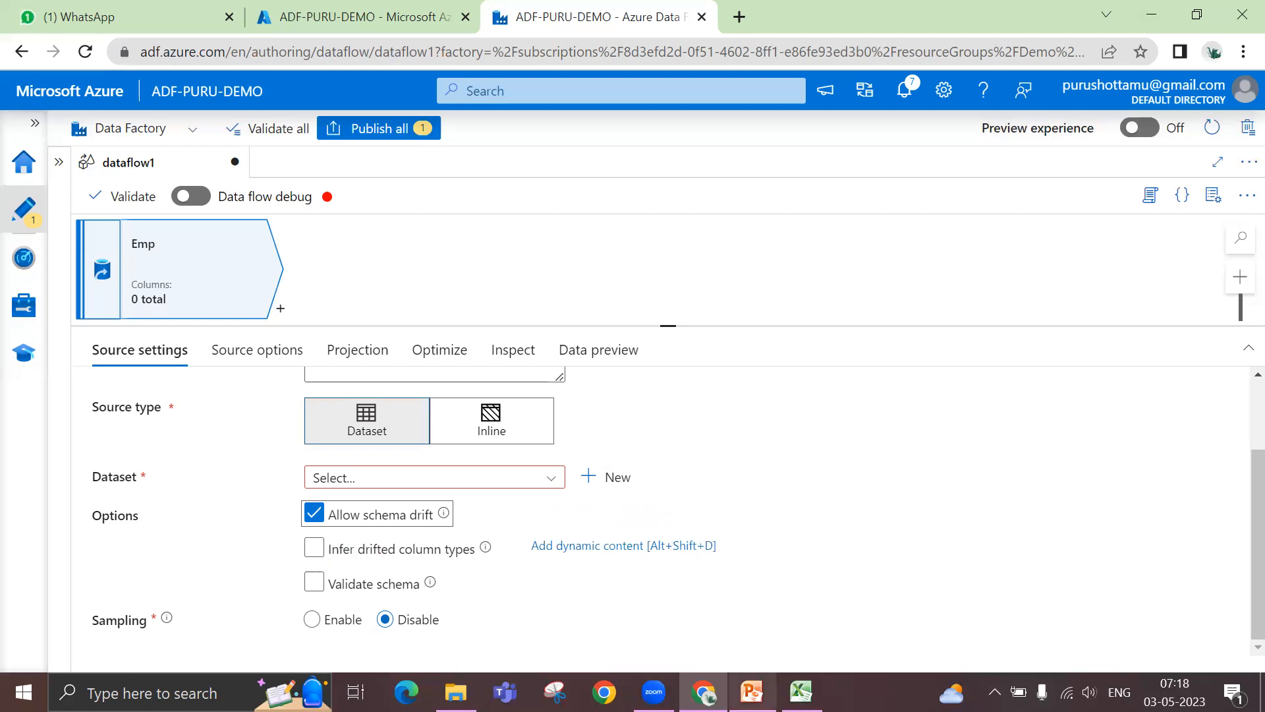
click(801, 692)
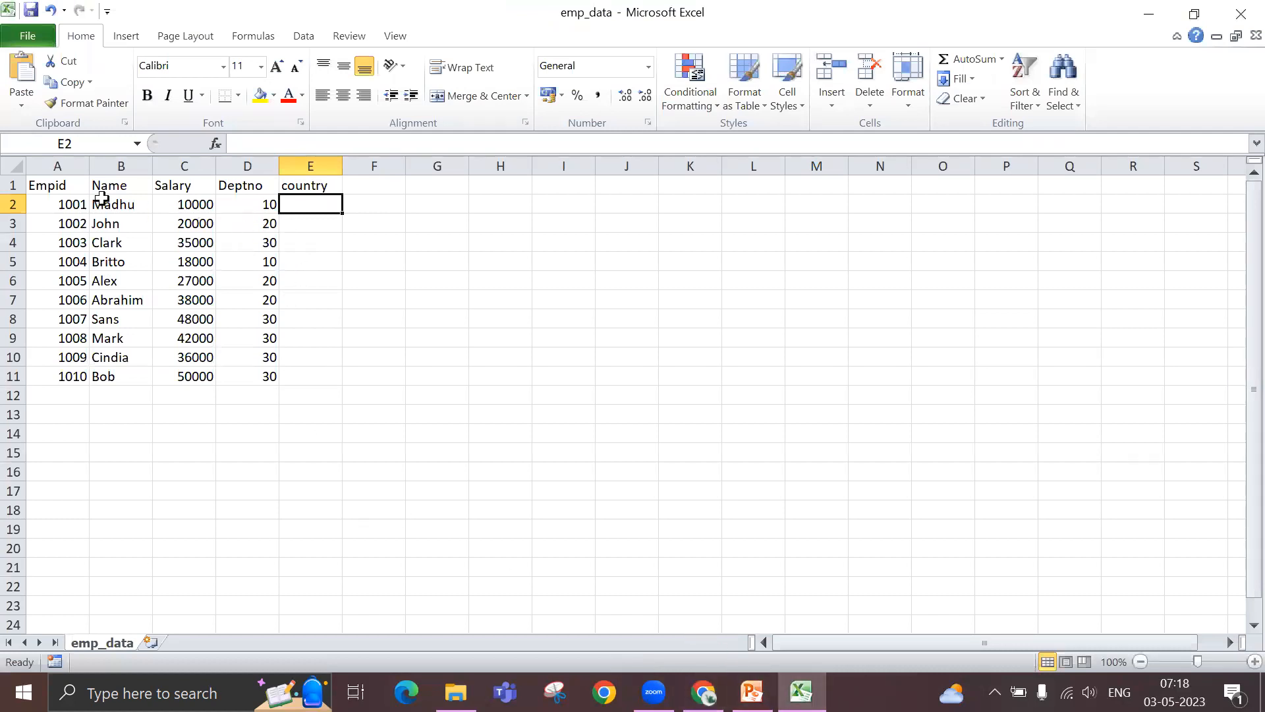
- Add a bonus column header in cell F1 of the emp_data sheet
click(311, 229)
click(306, 202)
click(373, 188)
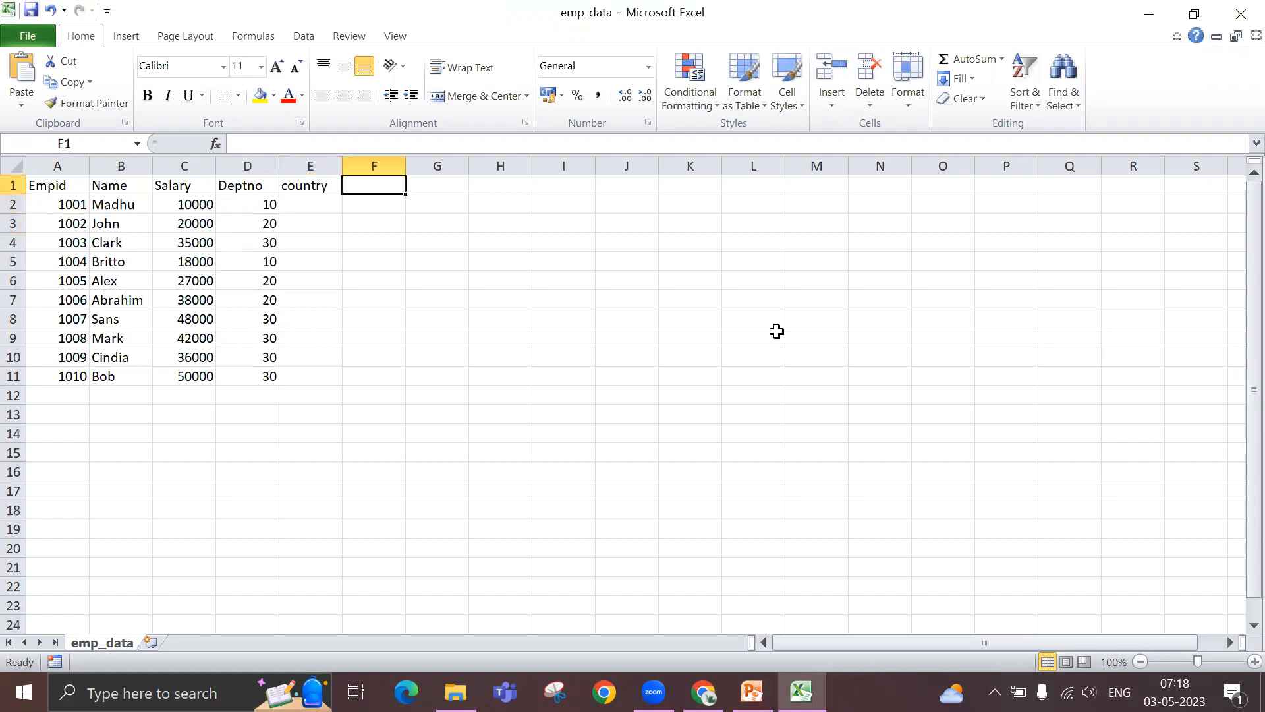
text(bonus)
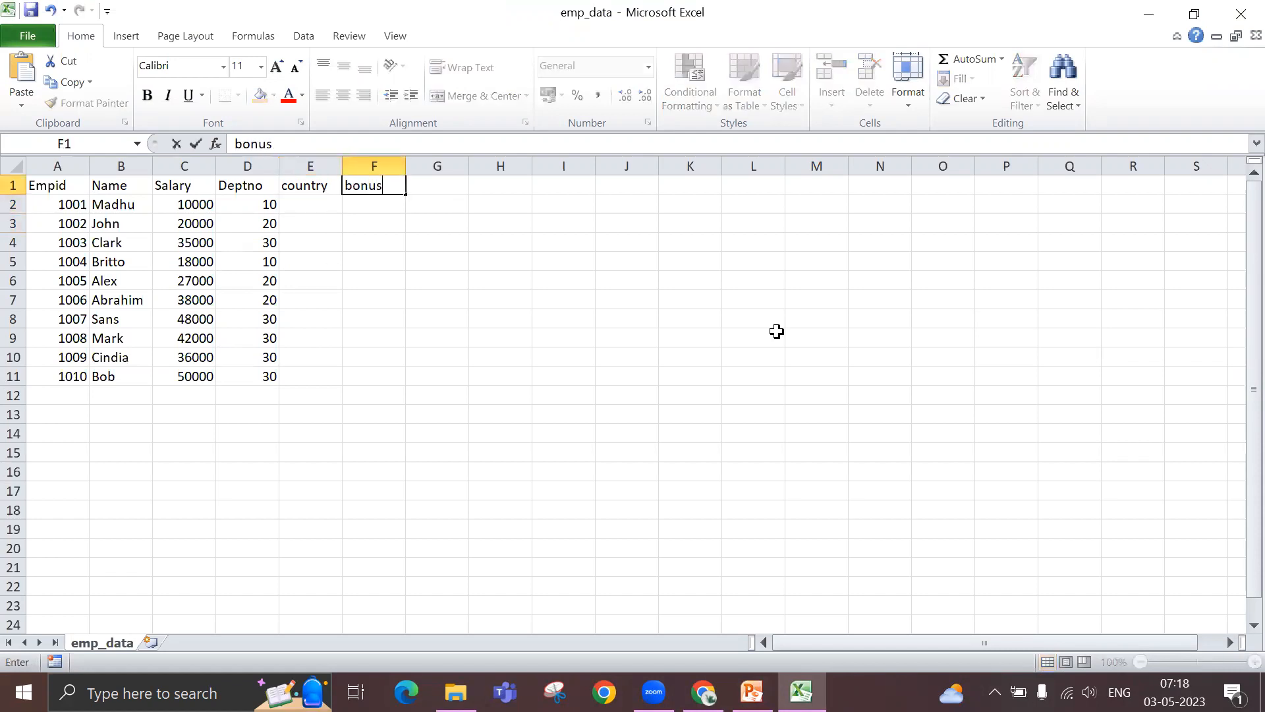
key(Return)
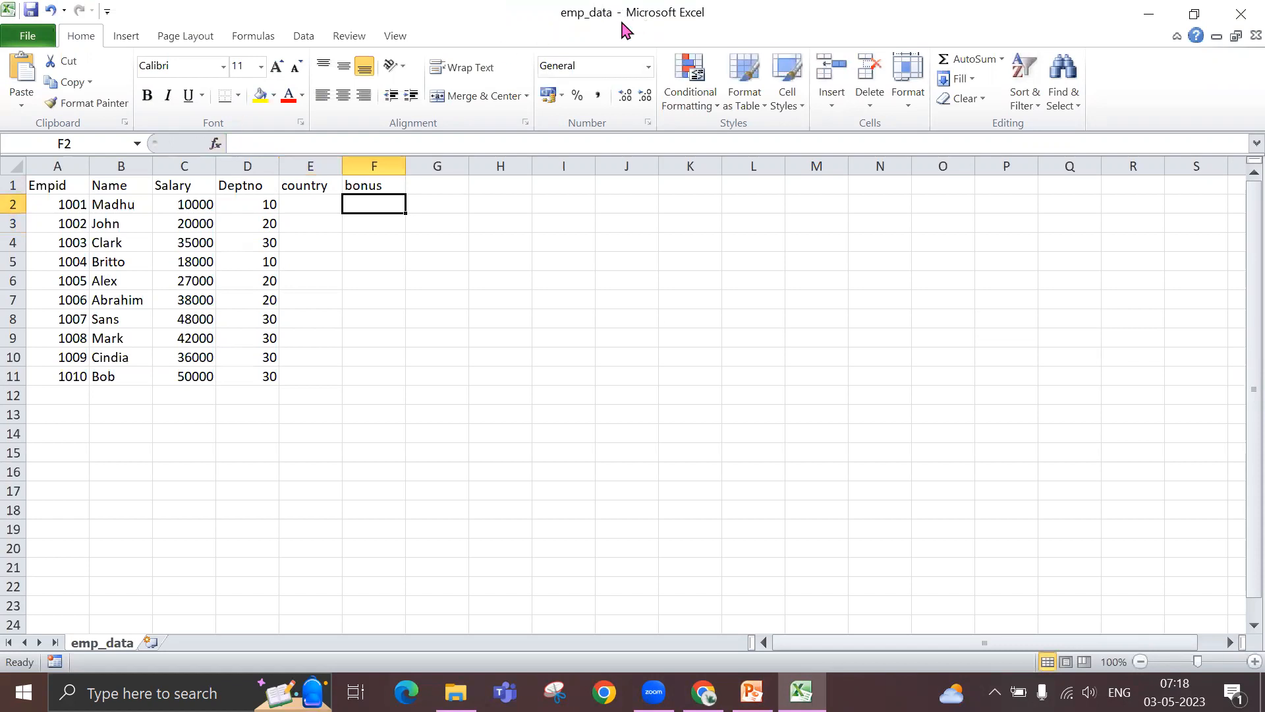
- Examine the employee table across cells A1:F11, including the country and bonus columns
drag(34, 187, 369, 378)
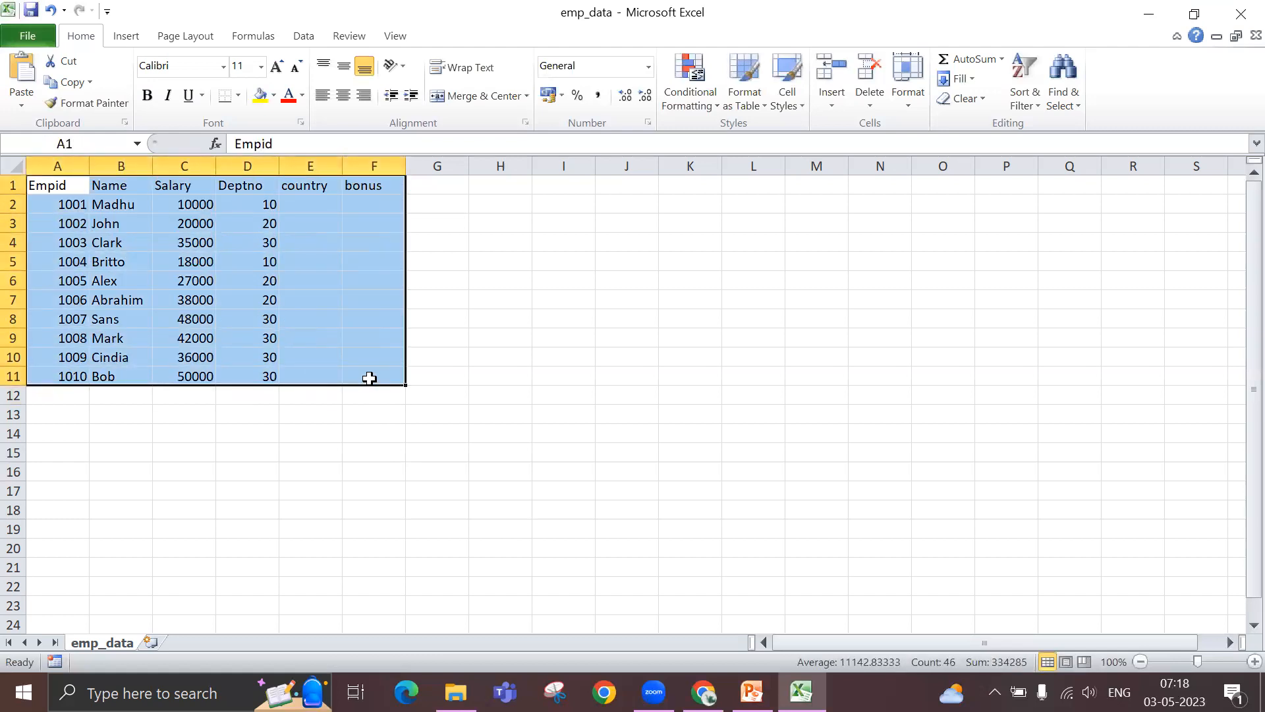
click(237, 209)
click(363, 205)
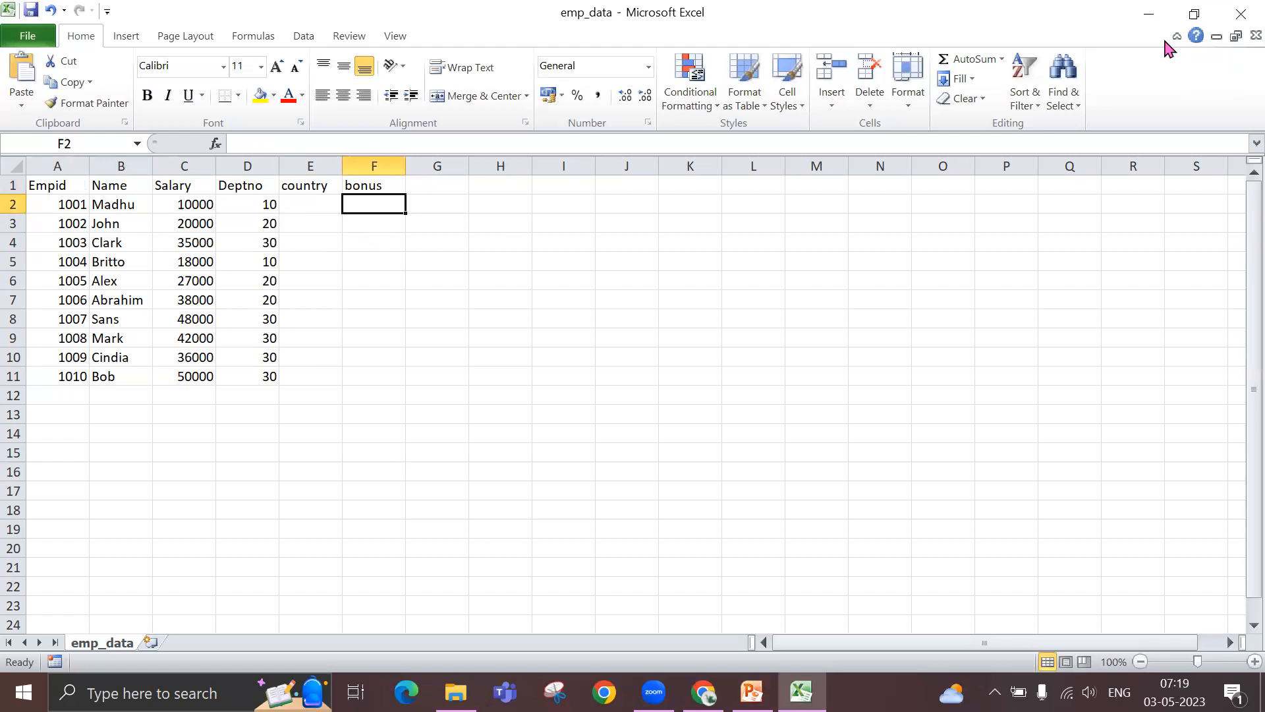
- Return to the Data Factory data flow and enable Infer drifted column types for the Emp source
click(1147, 15)
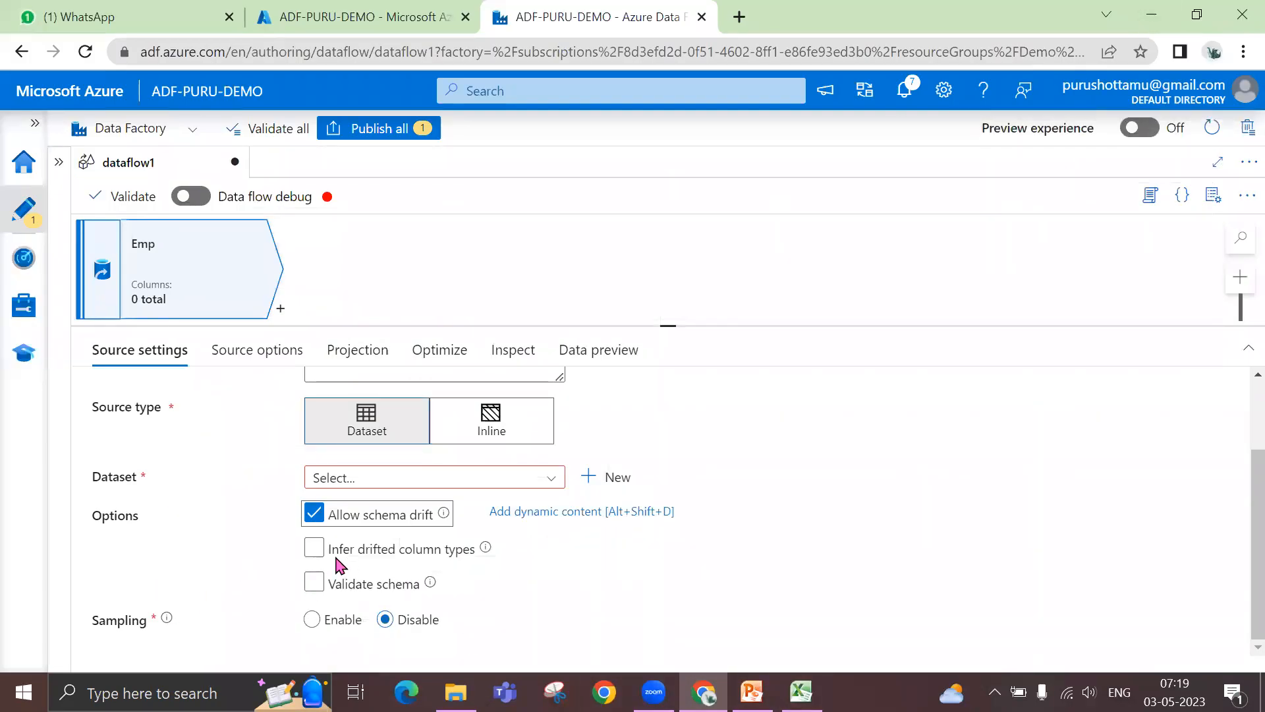
click(312, 552)
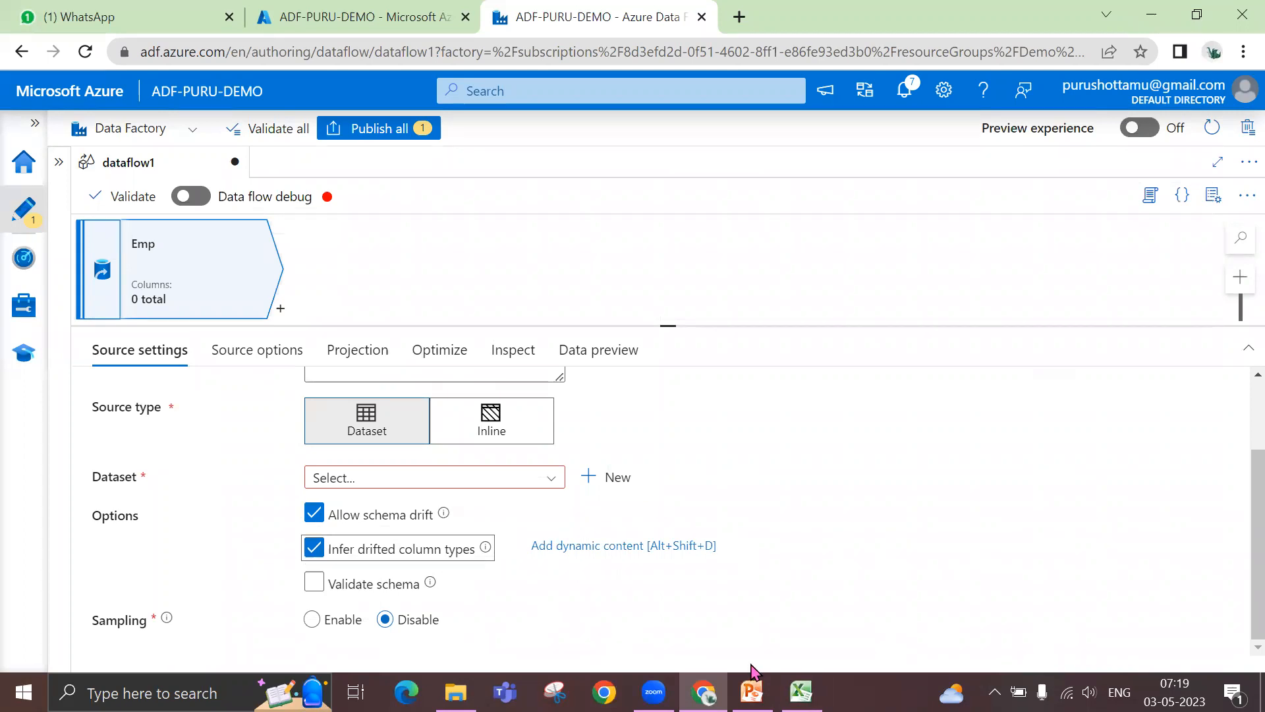
- Switch to the emp_data workbook, examine cells E2:F11 under the country and bonus headers, and return to the data flow
key(alt+Tab)
click(308, 205)
click(350, 203)
drag(303, 202, 396, 382)
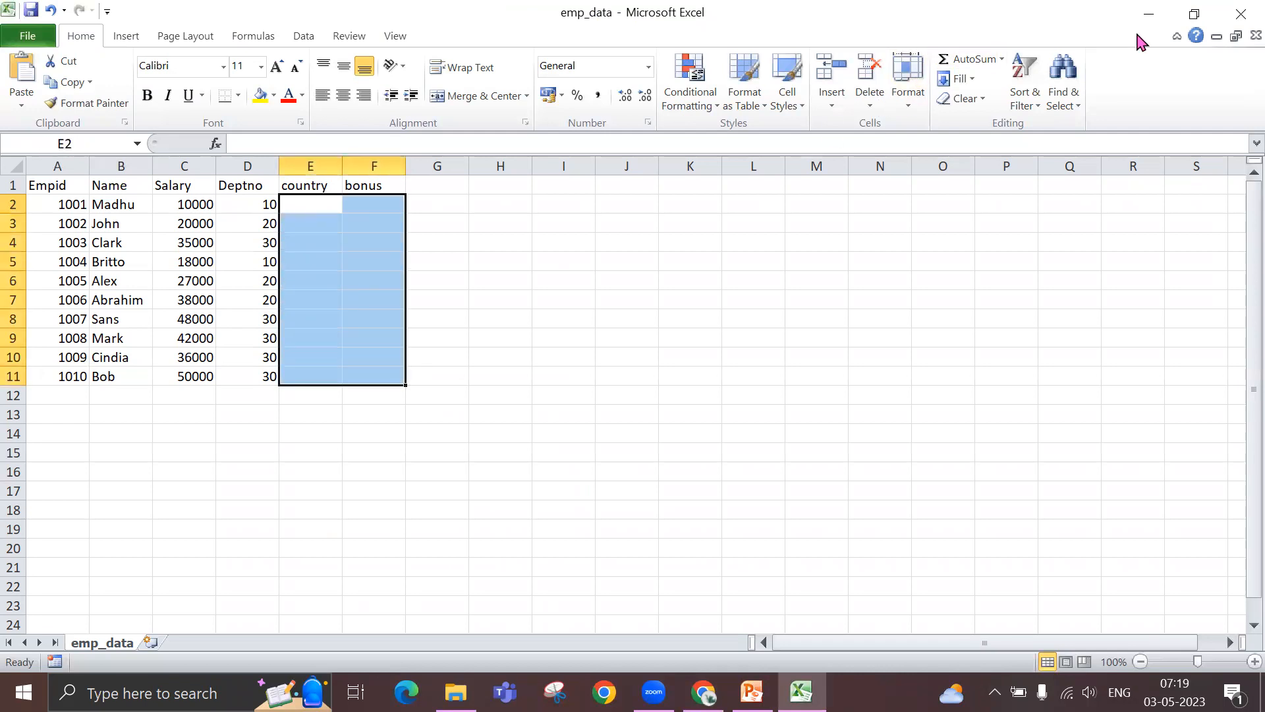
click(1147, 14)
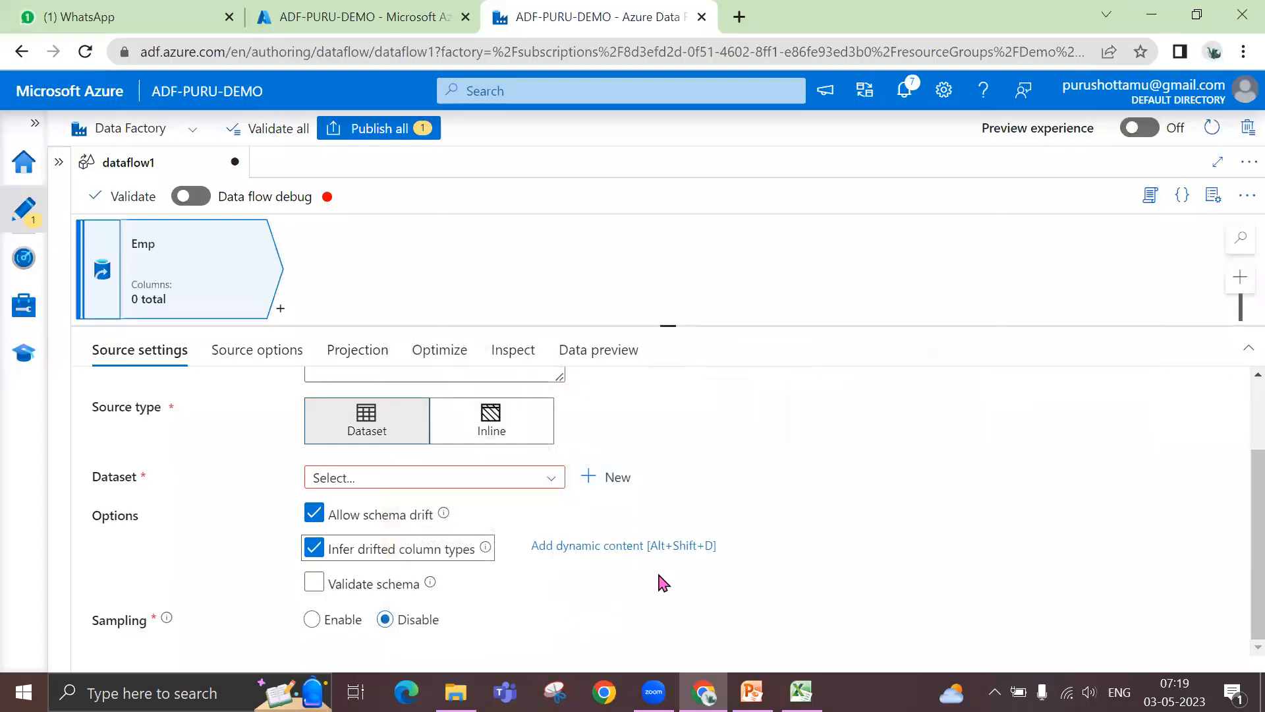
- Disable Allow schema drift for the Emp source and compare the country and bonus columns with the original columns A:D in the emp_data workbook
click(315, 515)
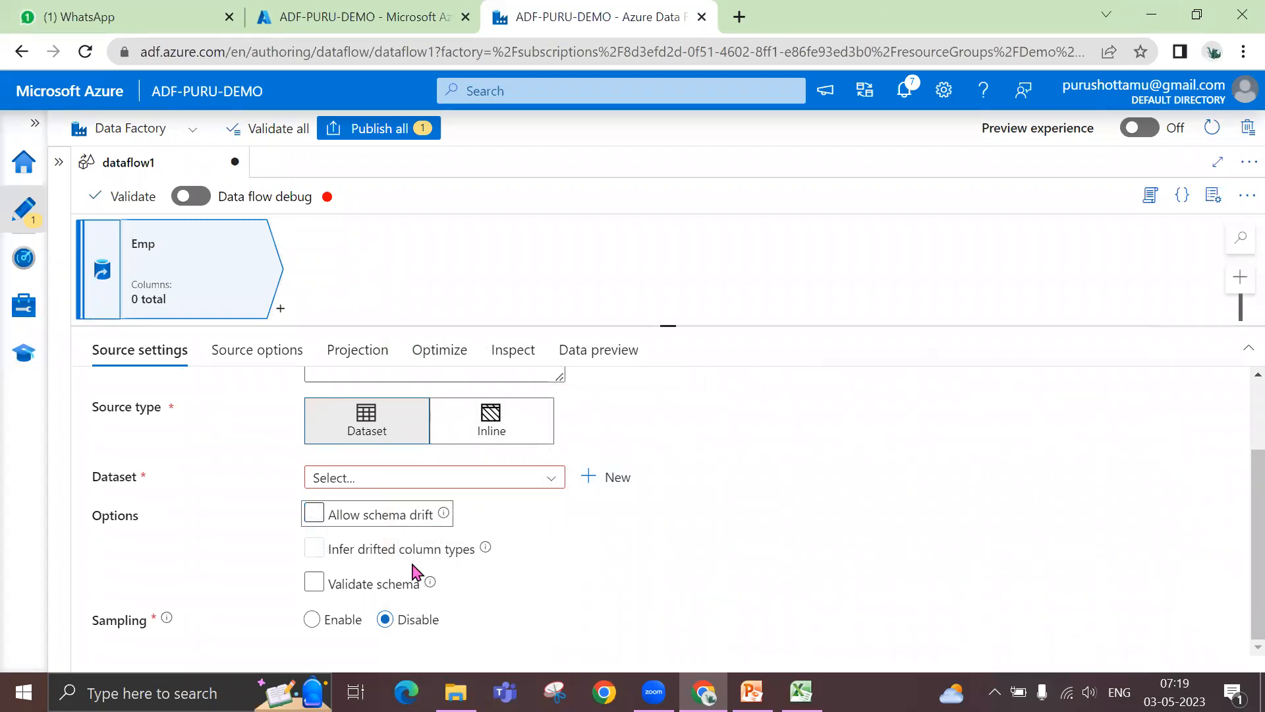
click(801, 691)
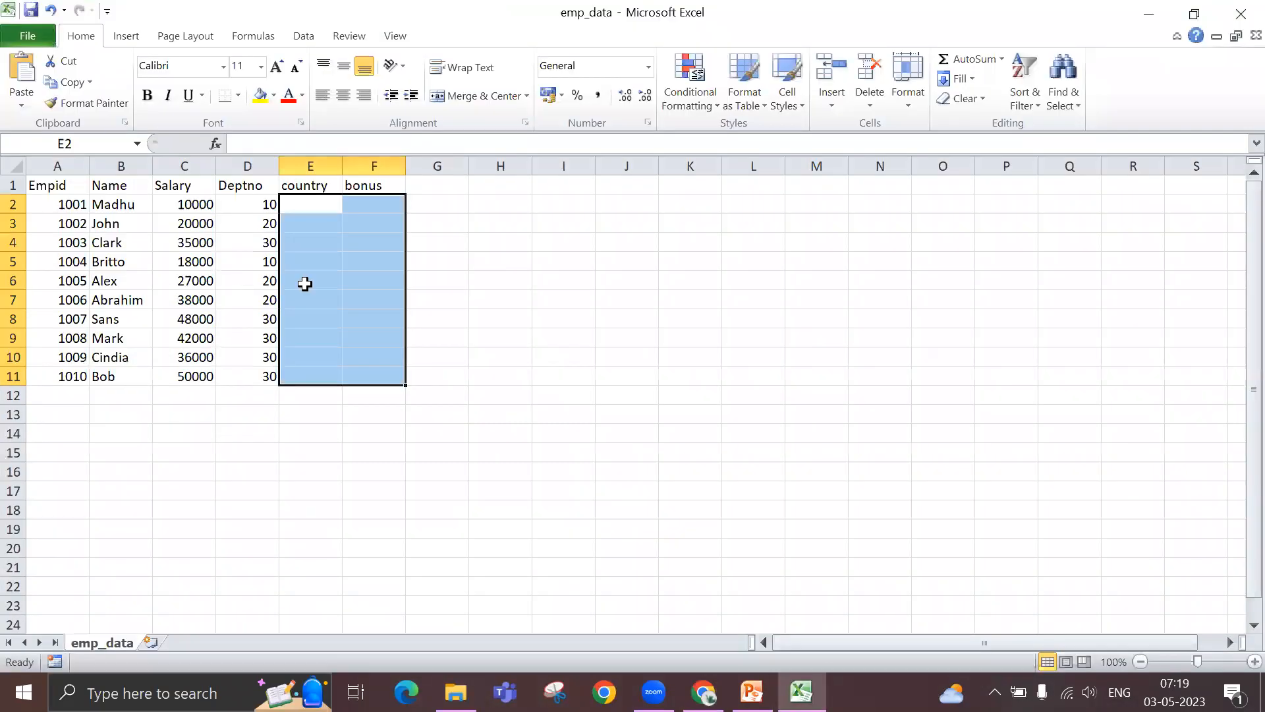
click(482, 241)
drag(299, 185, 347, 350)
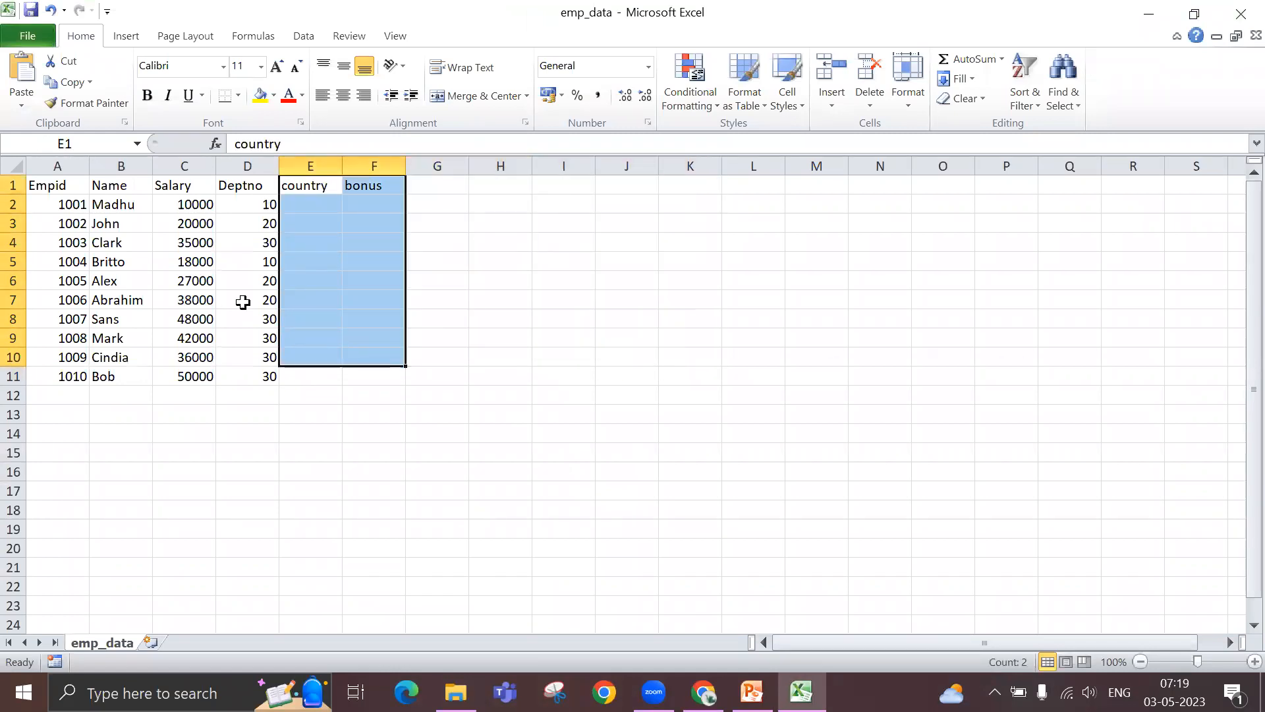
drag(50, 185, 248, 374)
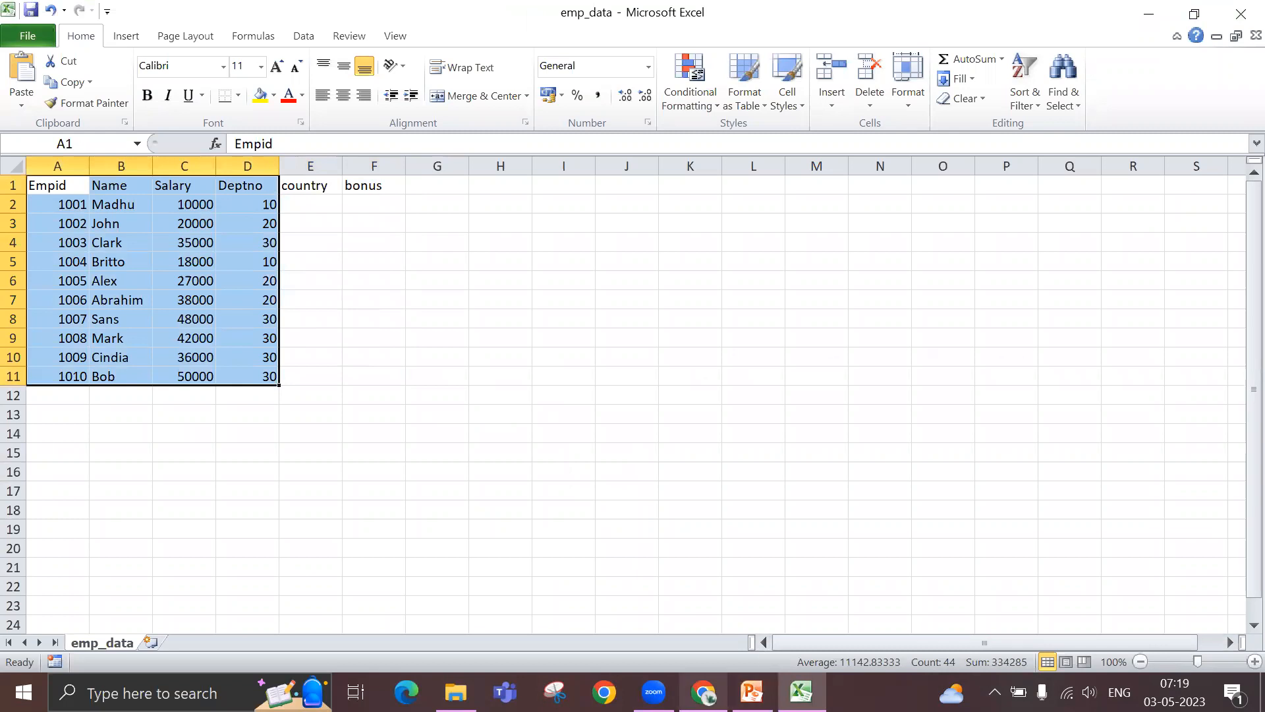
- Enable Validate schema for the Emp source in Data Factory and review the extra columns from column E onward in the emp_data workbook
click(704, 692)
click(315, 583)
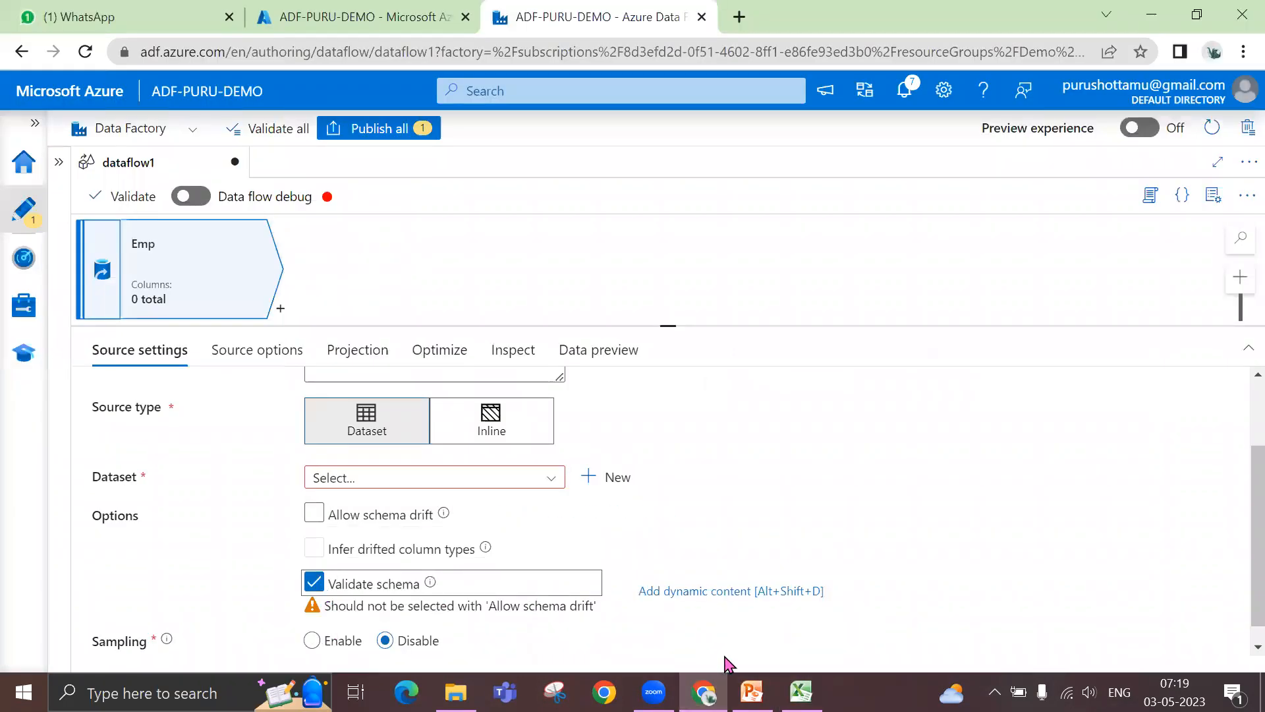
click(802, 692)
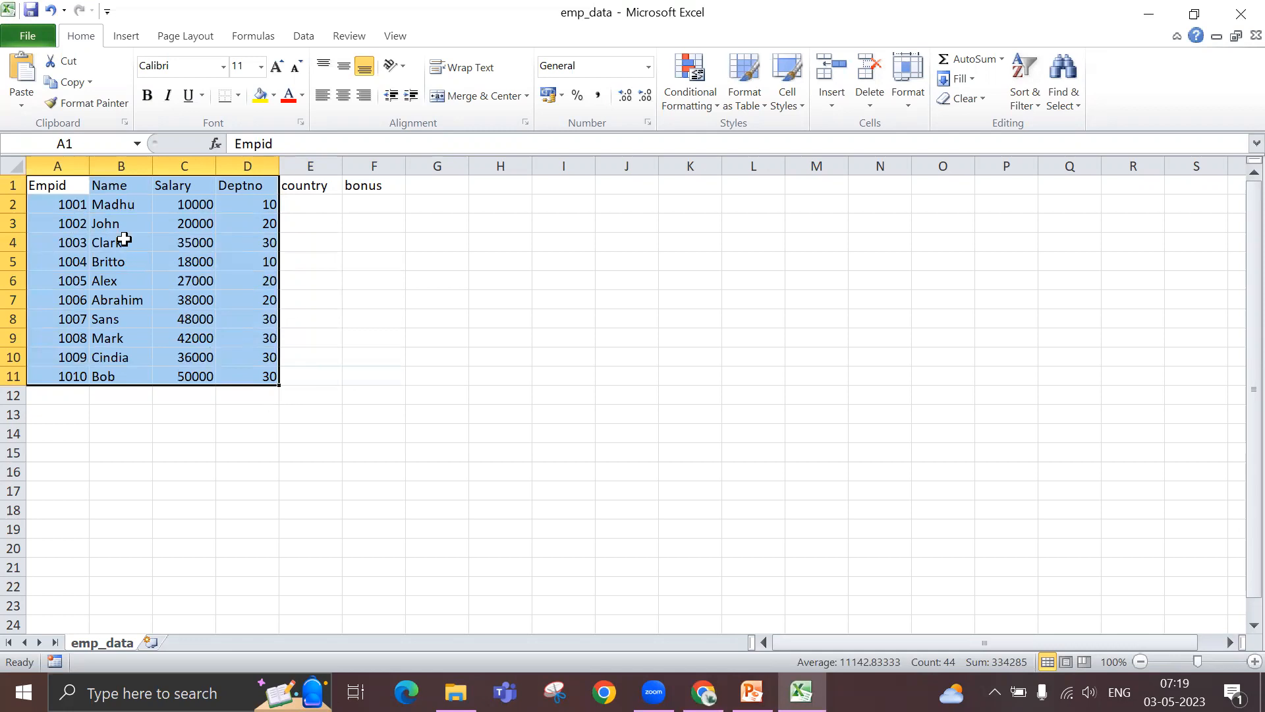
drag(328, 162, 437, 165)
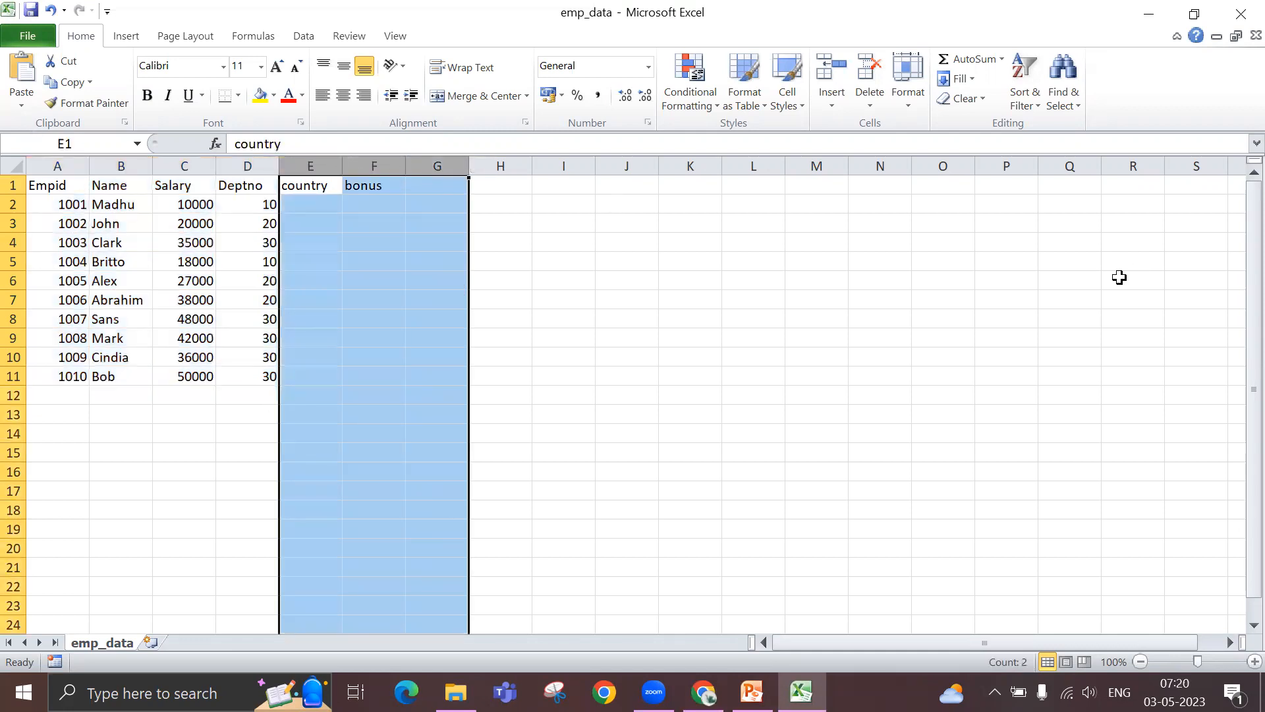
click(797, 286)
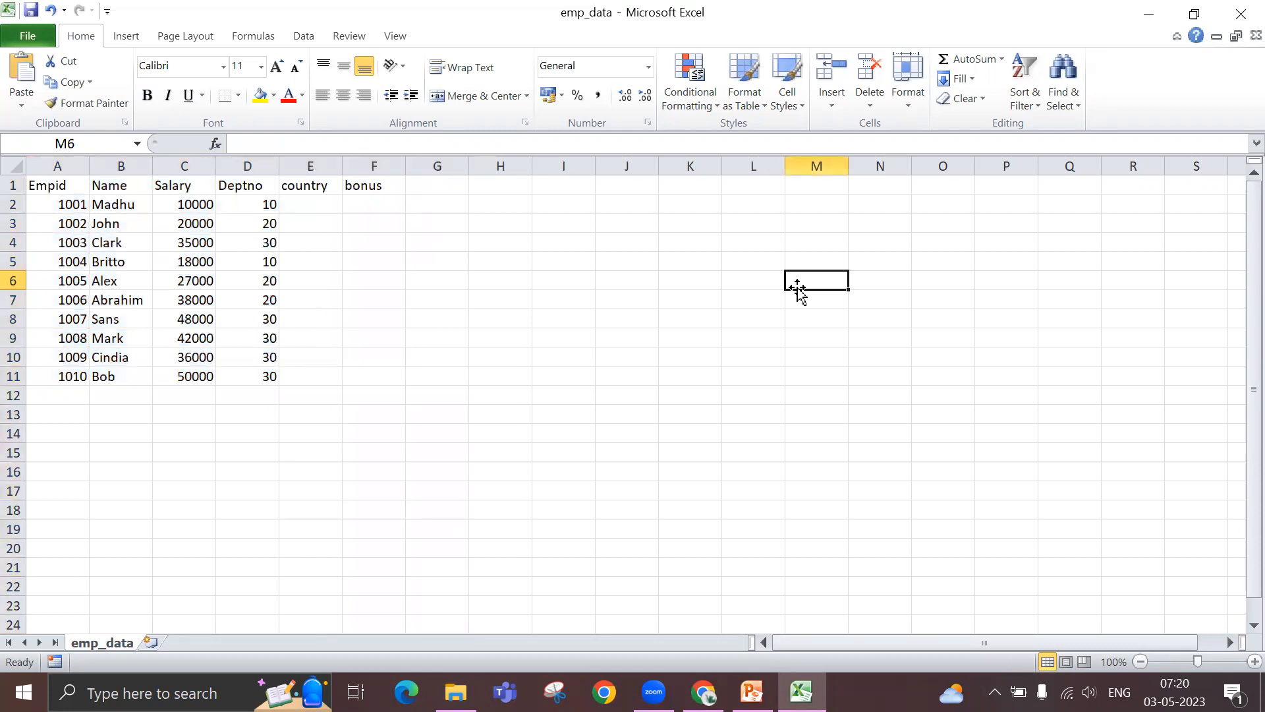
click(1148, 14)
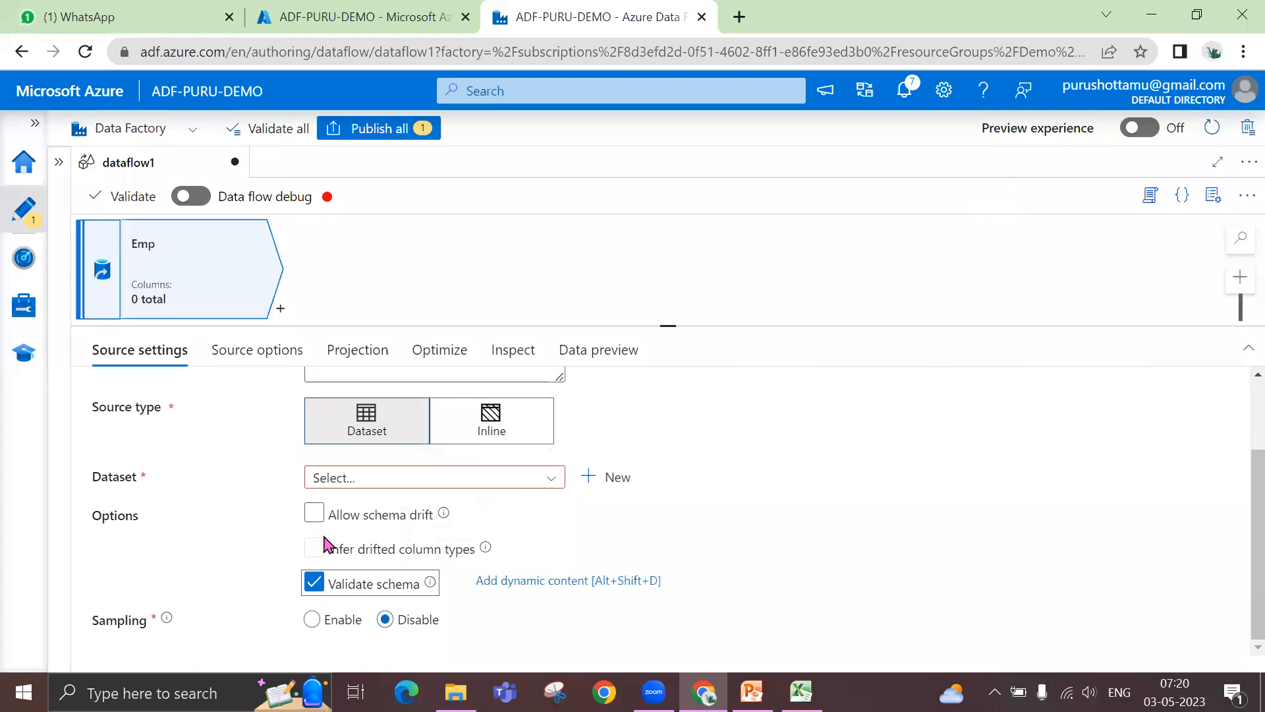
- Return Allow schema drift to its disabled state after toggling it for the Emp source
click(368, 515)
click(339, 524)
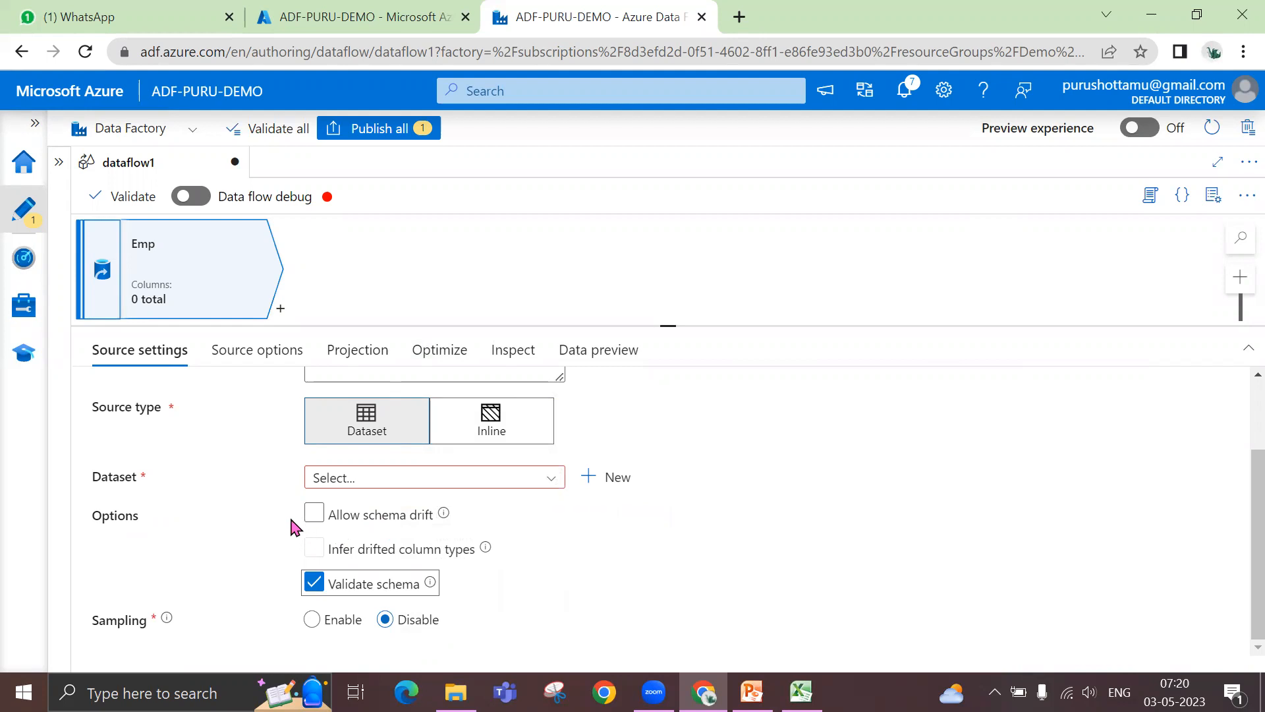
click(313, 513)
click(314, 514)
click(314, 513)
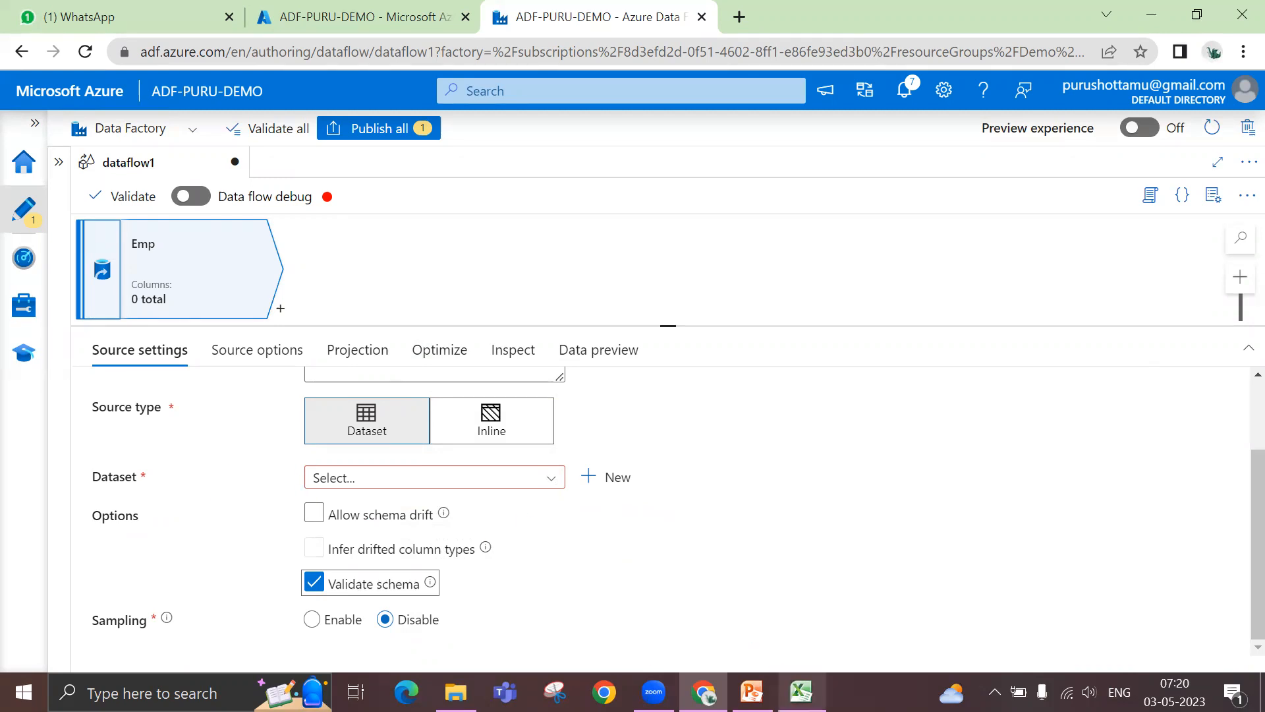
- Switch to the emp_data workbook, delete the country and bonus headers in E1:F1, and save the file in CSV format
click(801, 691)
drag(322, 186, 348, 183)
key(Delete)
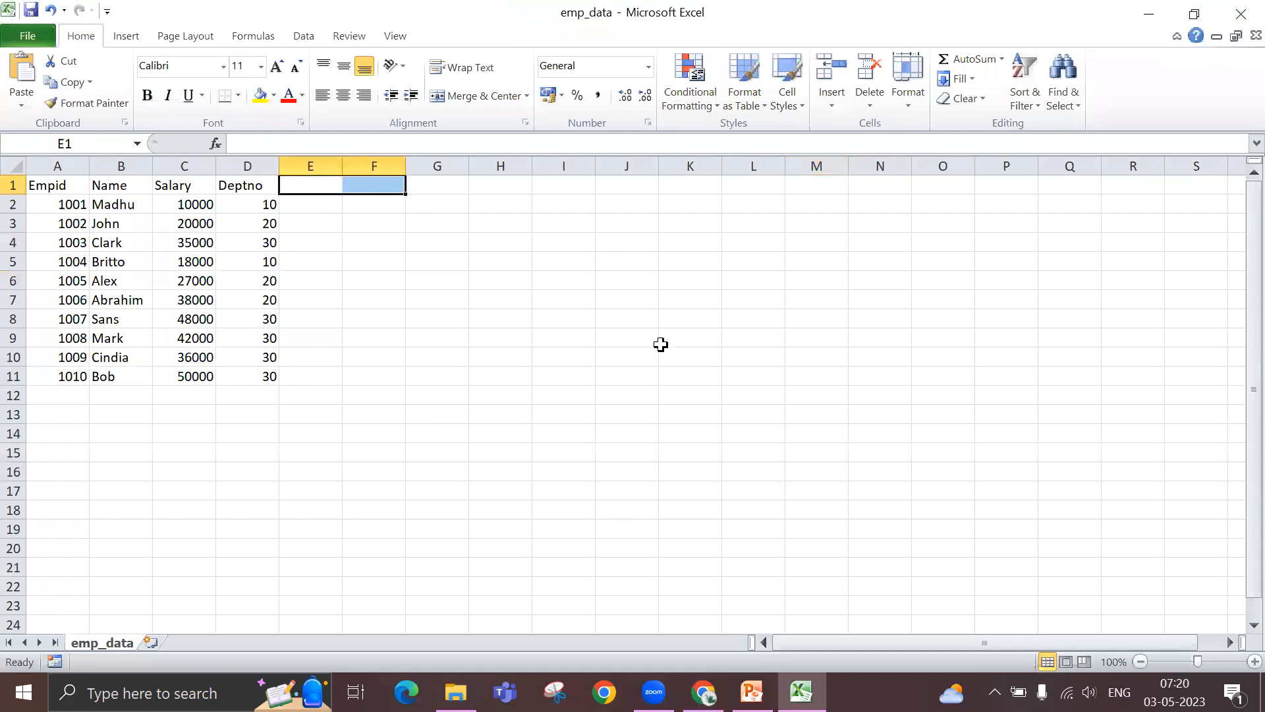
click(661, 370)
click(30, 10)
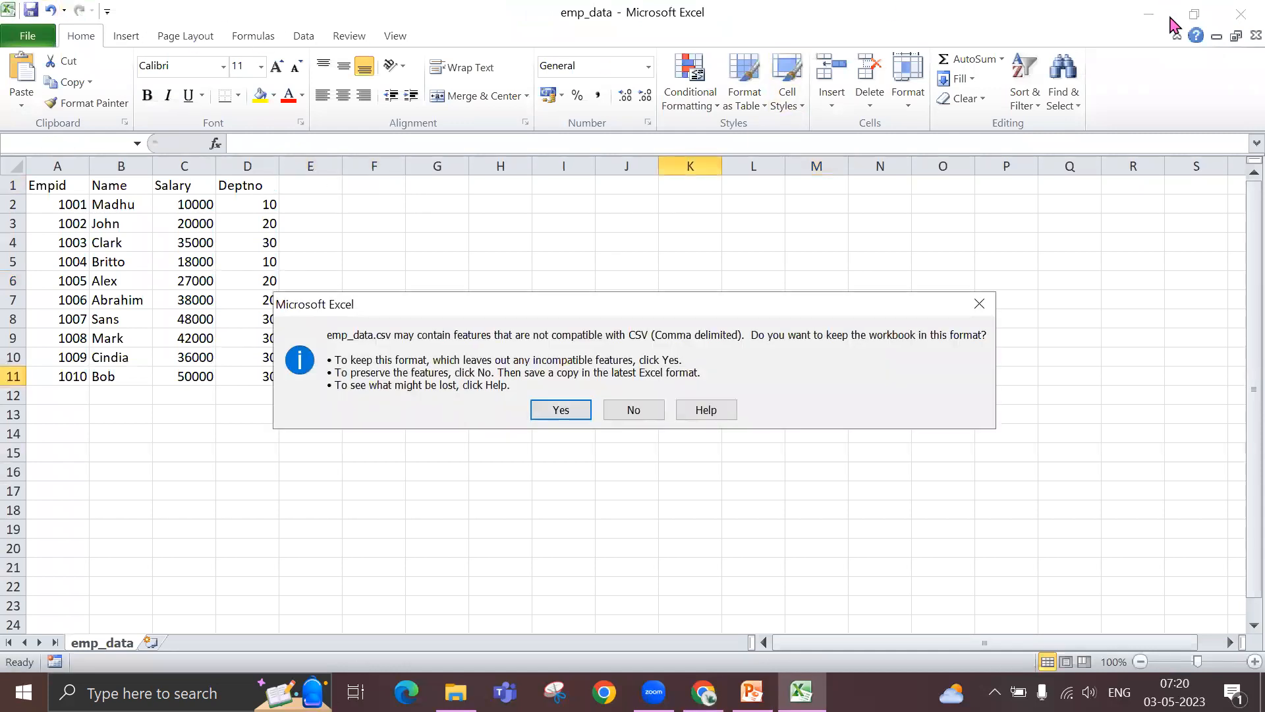
click(565, 408)
click(558, 455)
click(538, 516)
click(520, 412)
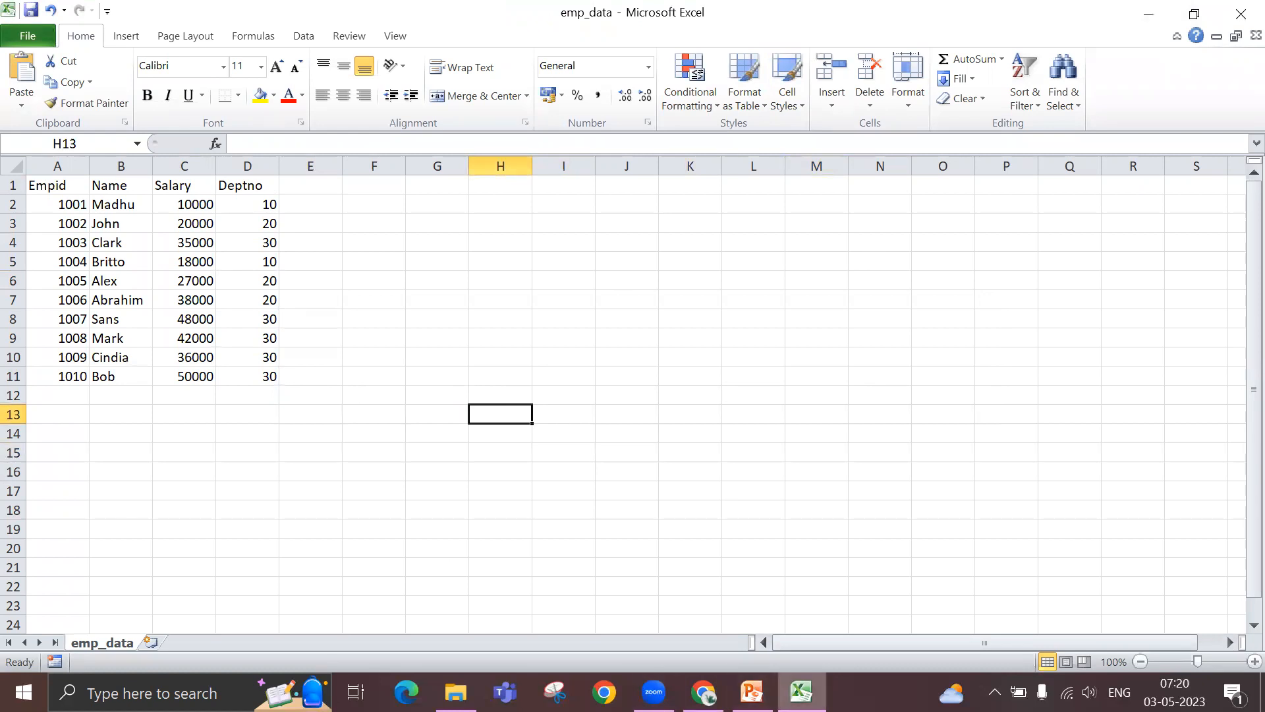
- Switch to the data flow, enlarge the Emp source settings area, and choose ds_blob_dmf as the source dataset
click(703, 691)
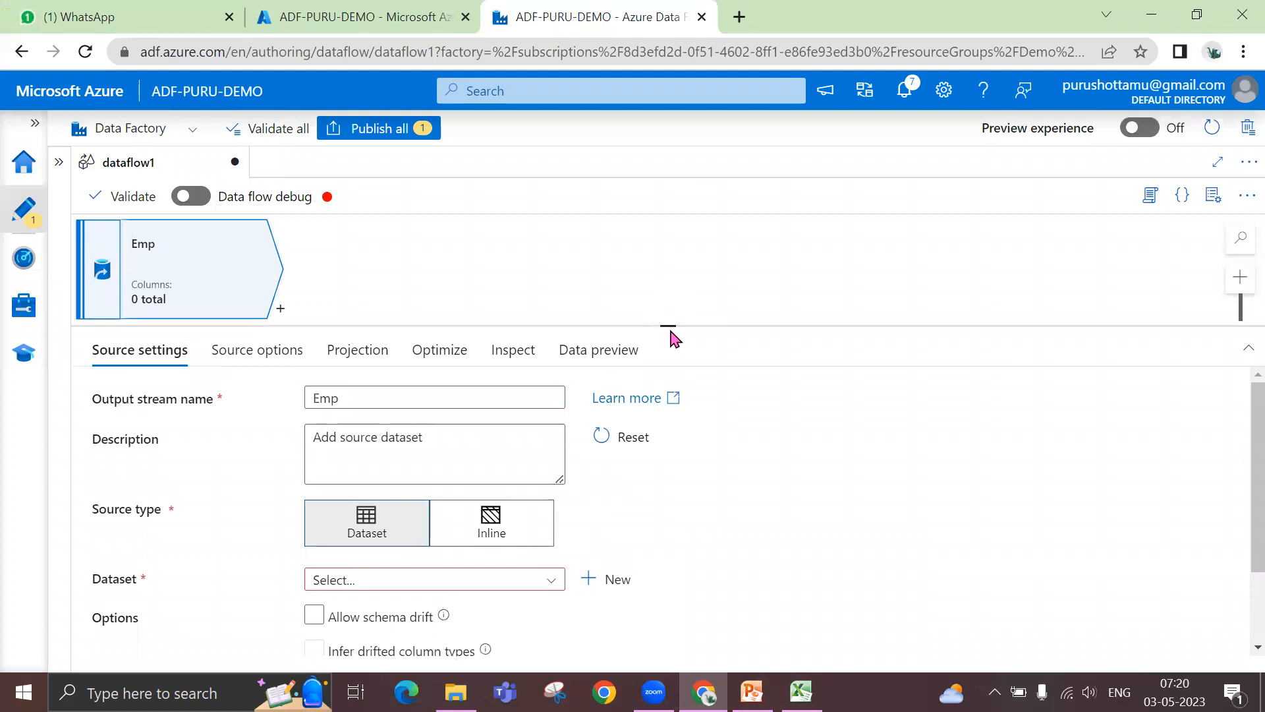
drag(667, 326, 677, 260)
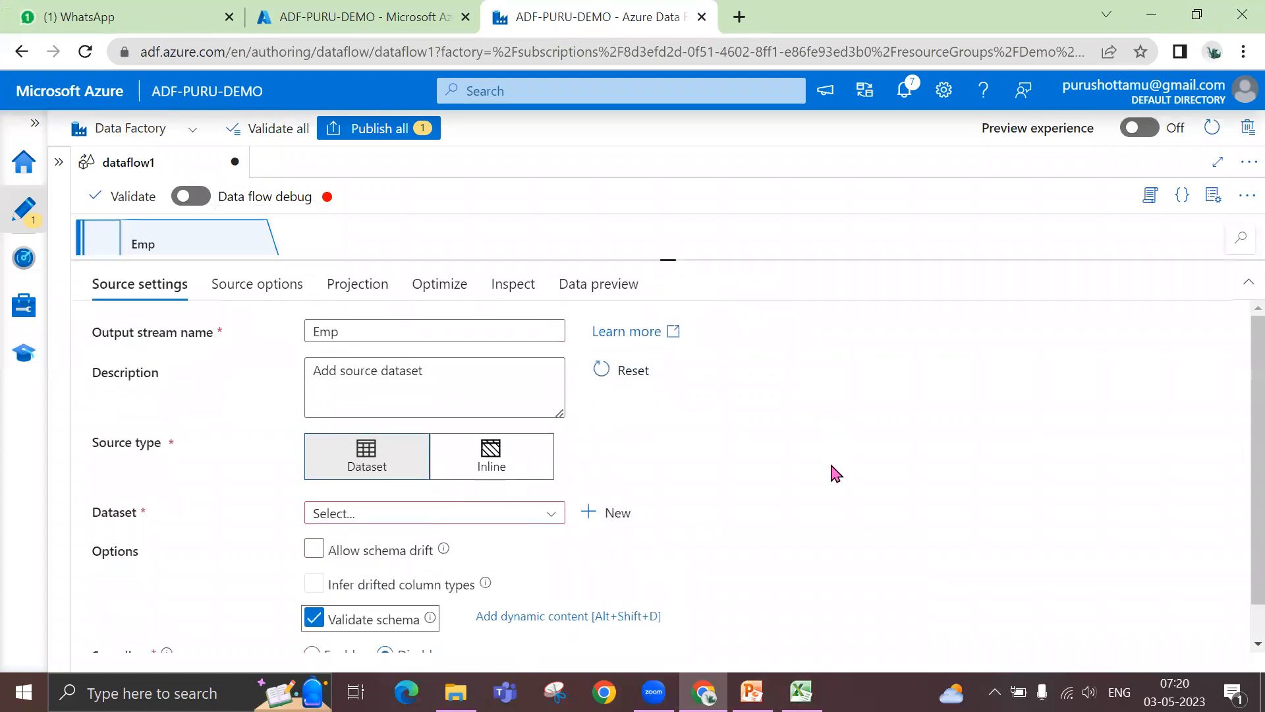
scroll(811, 481, down, 1)
click(551, 477)
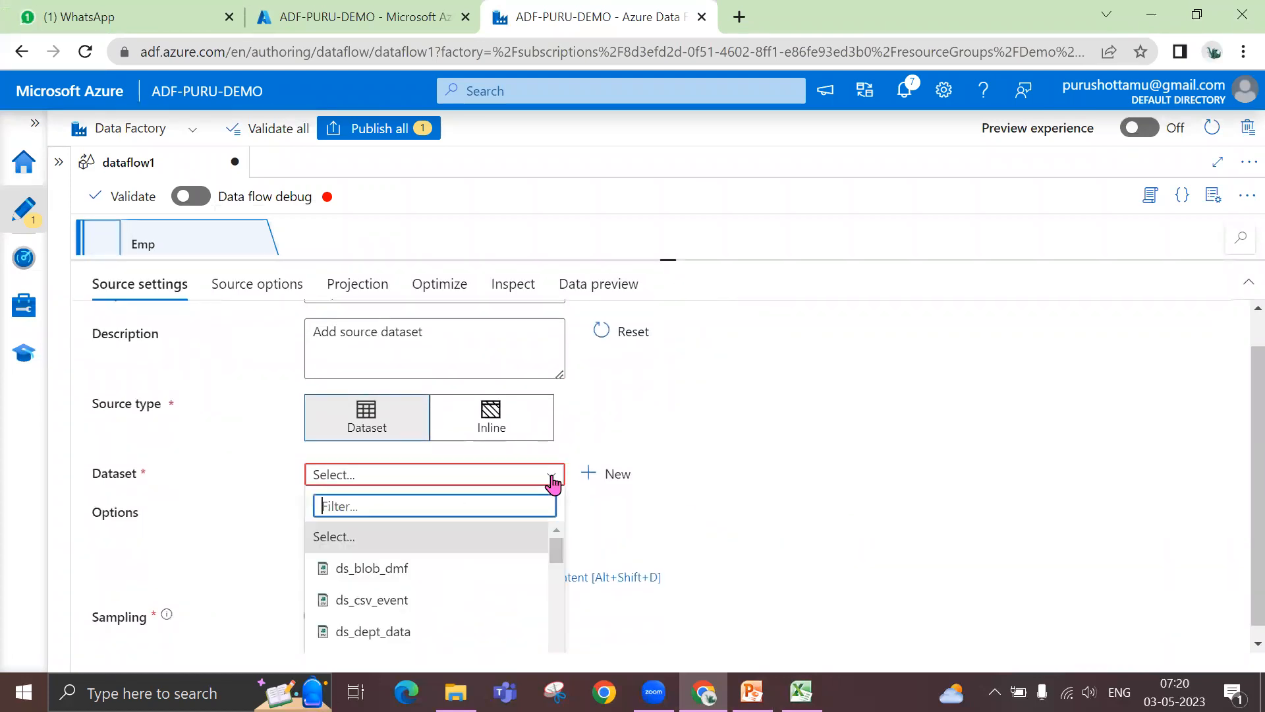
click(471, 577)
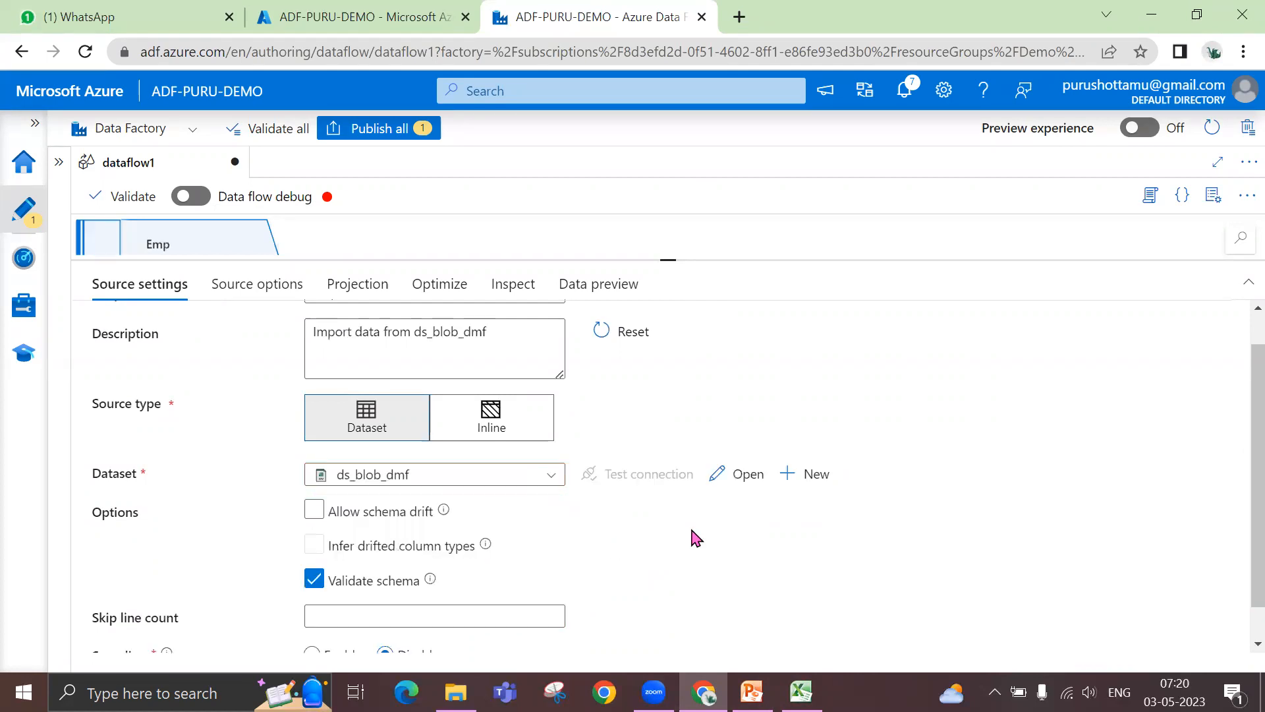
- Open the ds_blob_dmf dataset, preview the data of emp_data.csv, and close the dataset to return to dataflow1
click(748, 475)
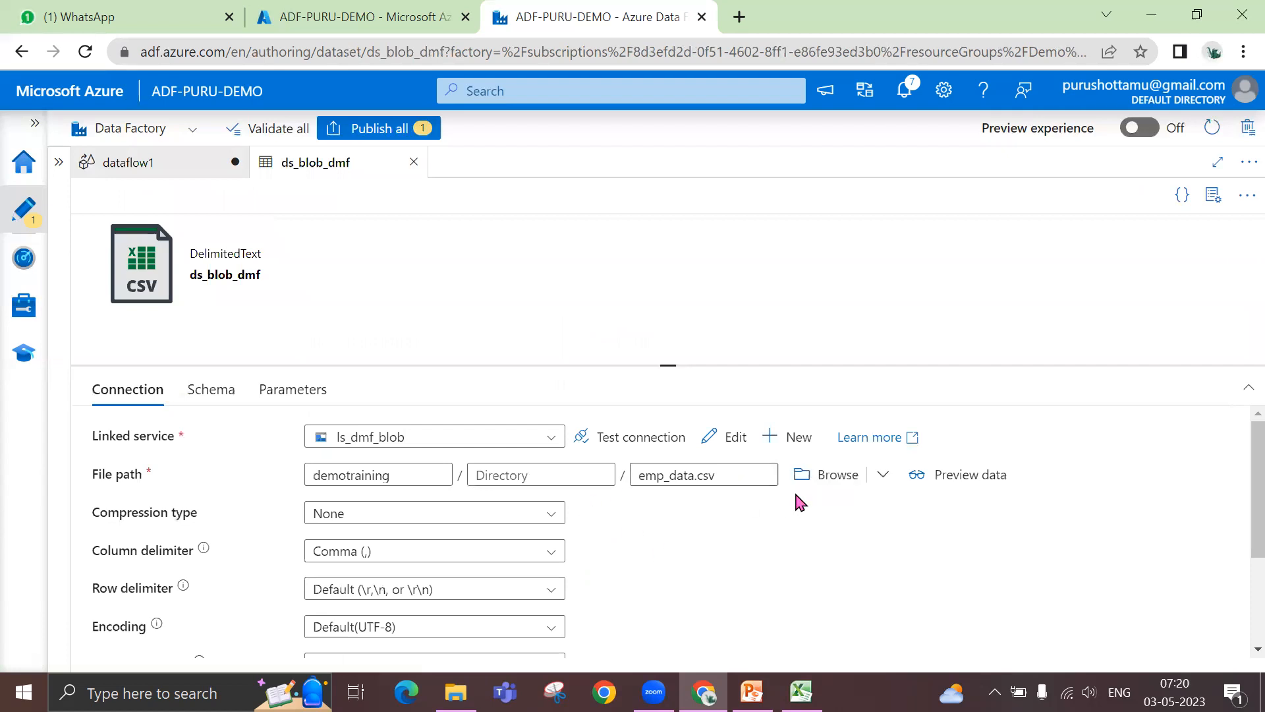
click(974, 479)
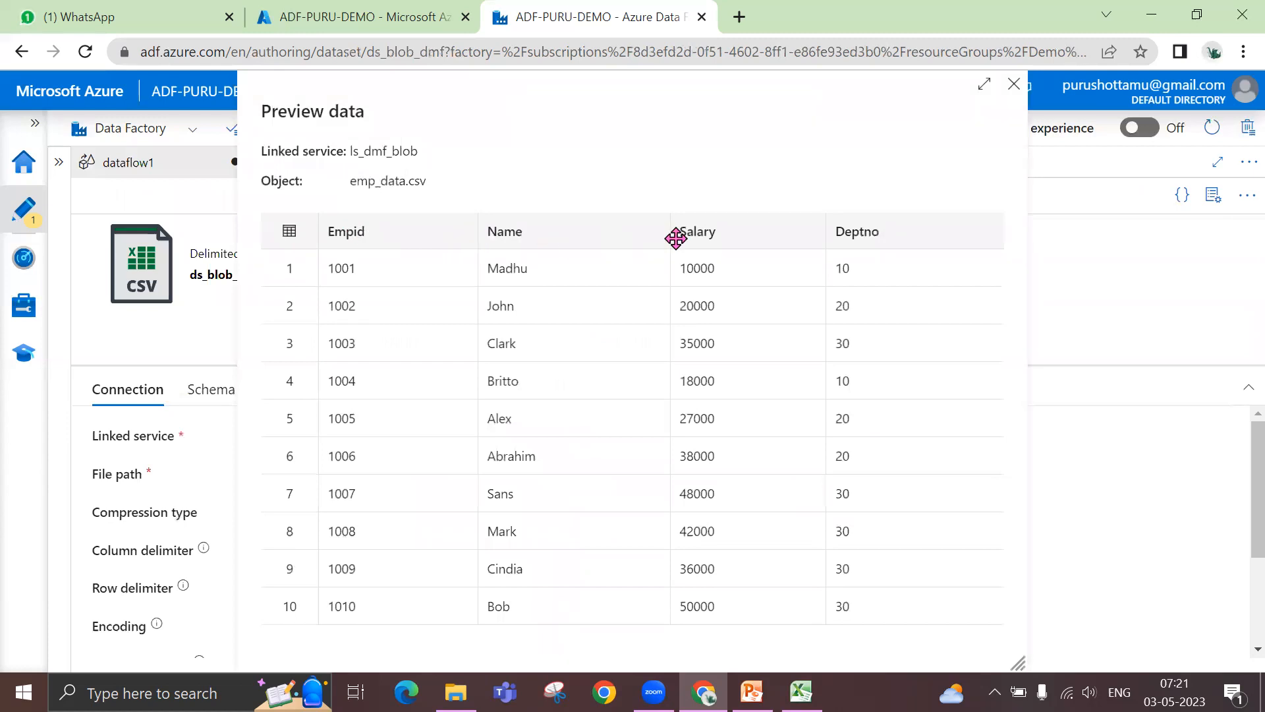
click(1013, 84)
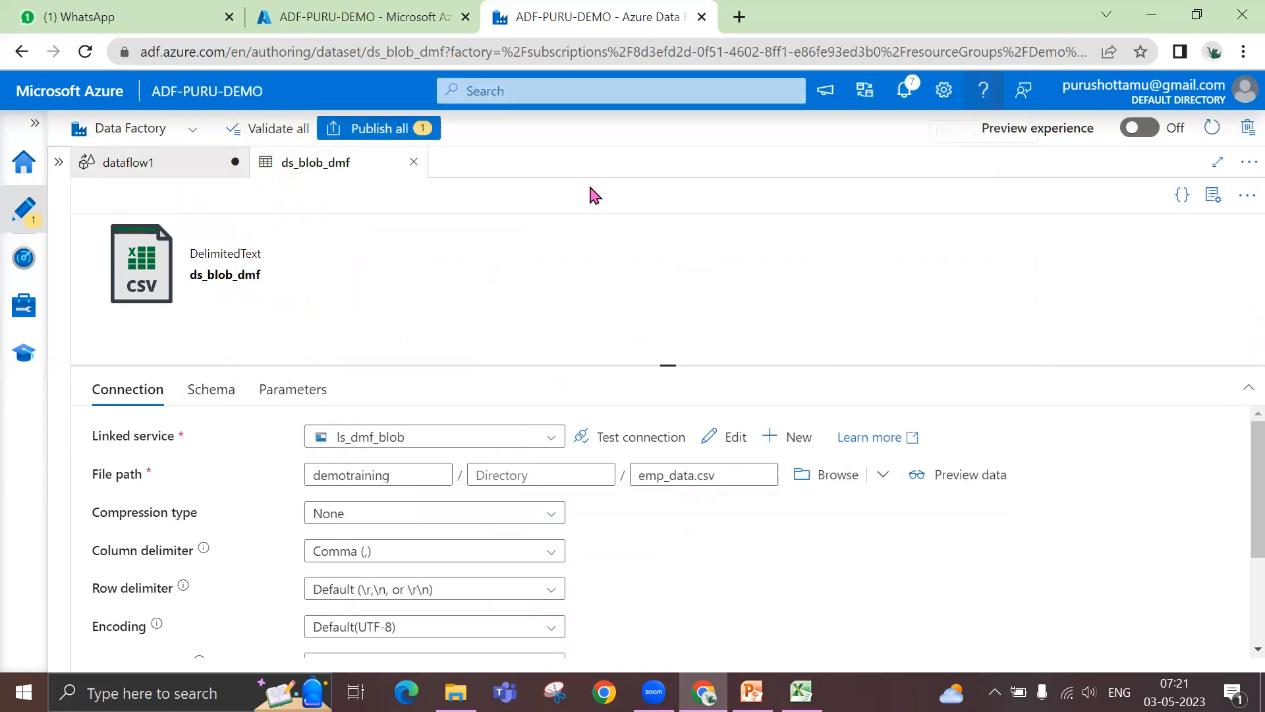
click(416, 164)
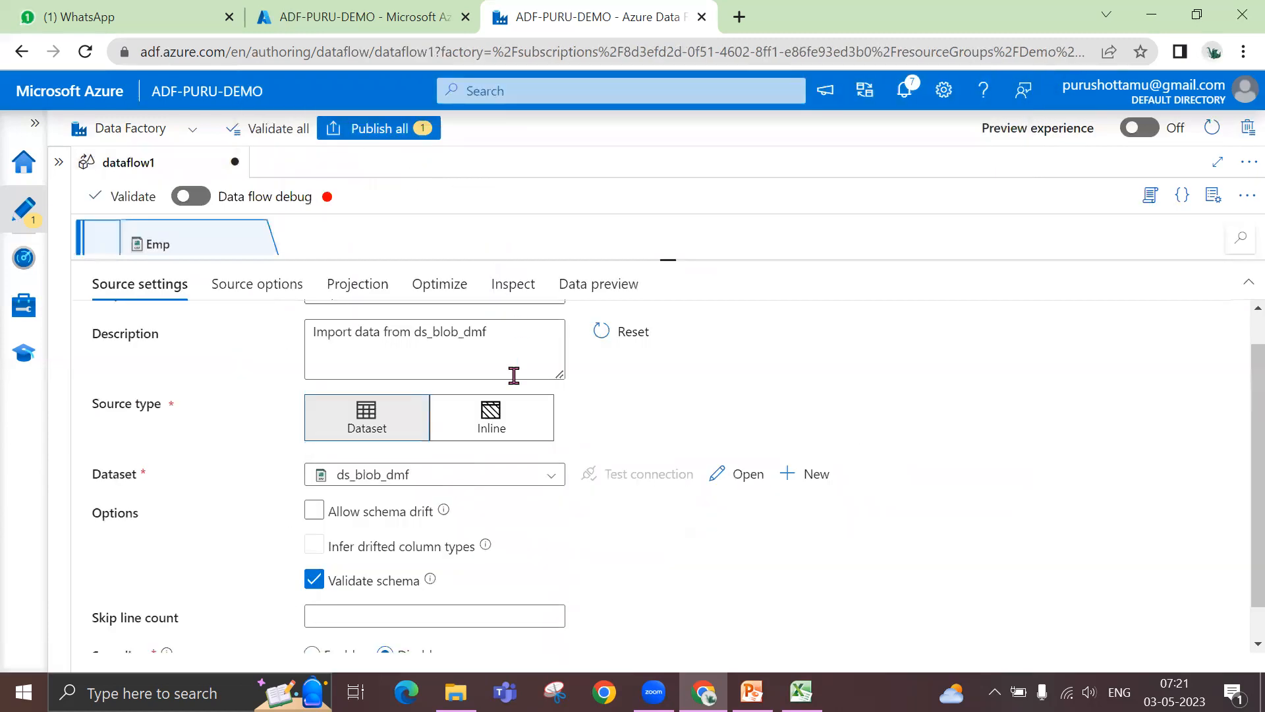
- Disable Validate schema and enable Allow schema drift for the Emp source, keeping Infer drifted column types selected
click(315, 581)
click(315, 582)
click(314, 513)
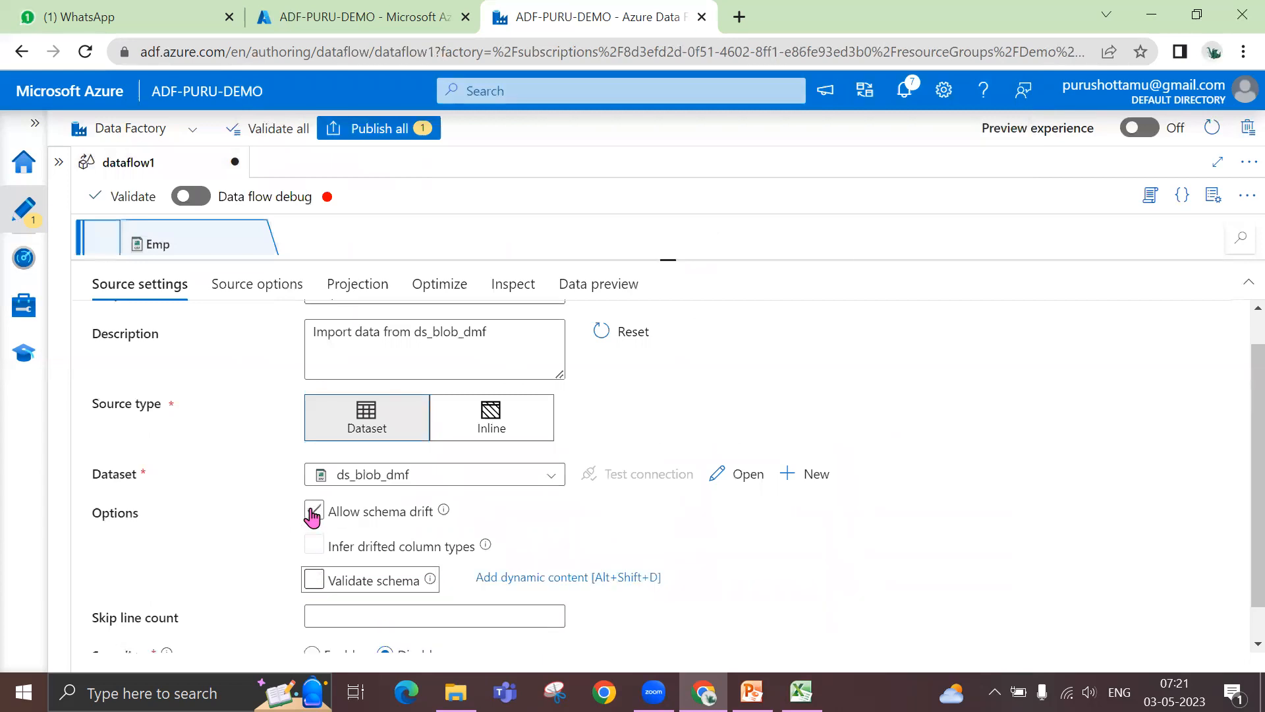
click(314, 513)
click(315, 513)
click(315, 513)
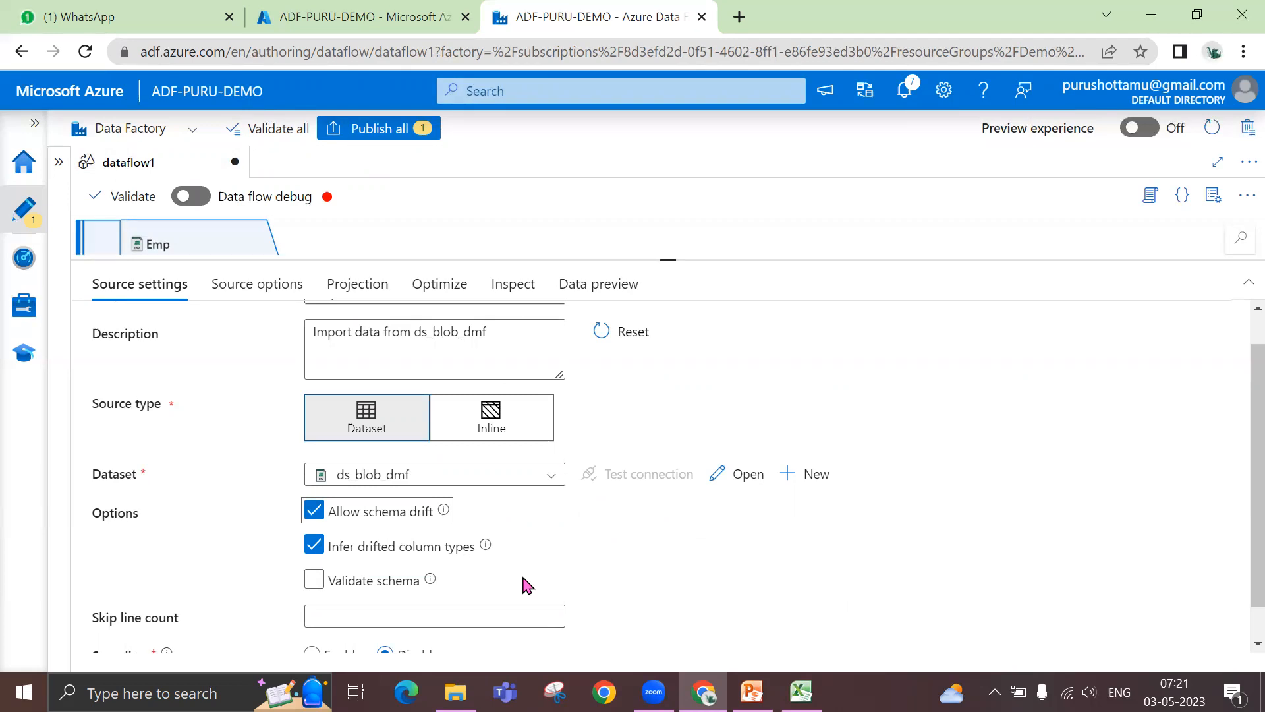
- Switch to the emp_data workbook and enter a bonus column header in cell E1
click(801, 692)
click(313, 188)
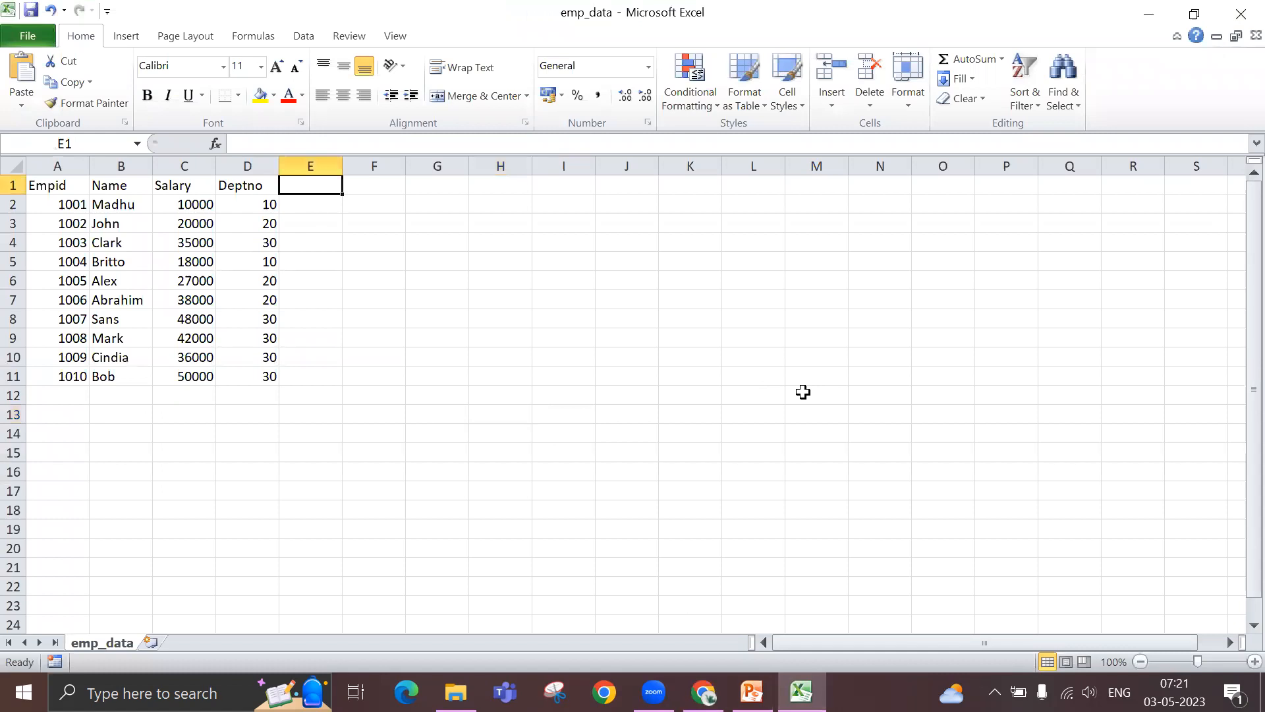
text(bonus)
key(Return)
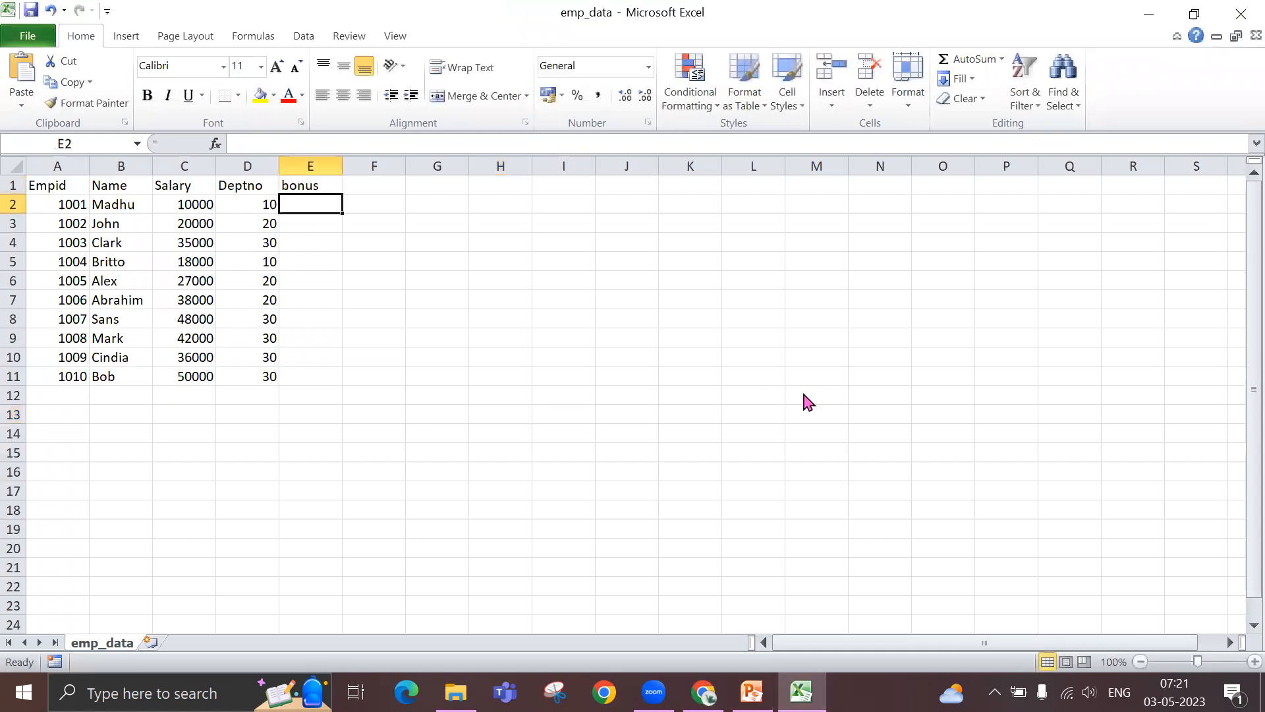
- Enter the bonus values 1000, 2000, 3500, 1800 and 2700 in cells E2 to E6
text(1000)
key(Return)
text(2000)
key(Return)
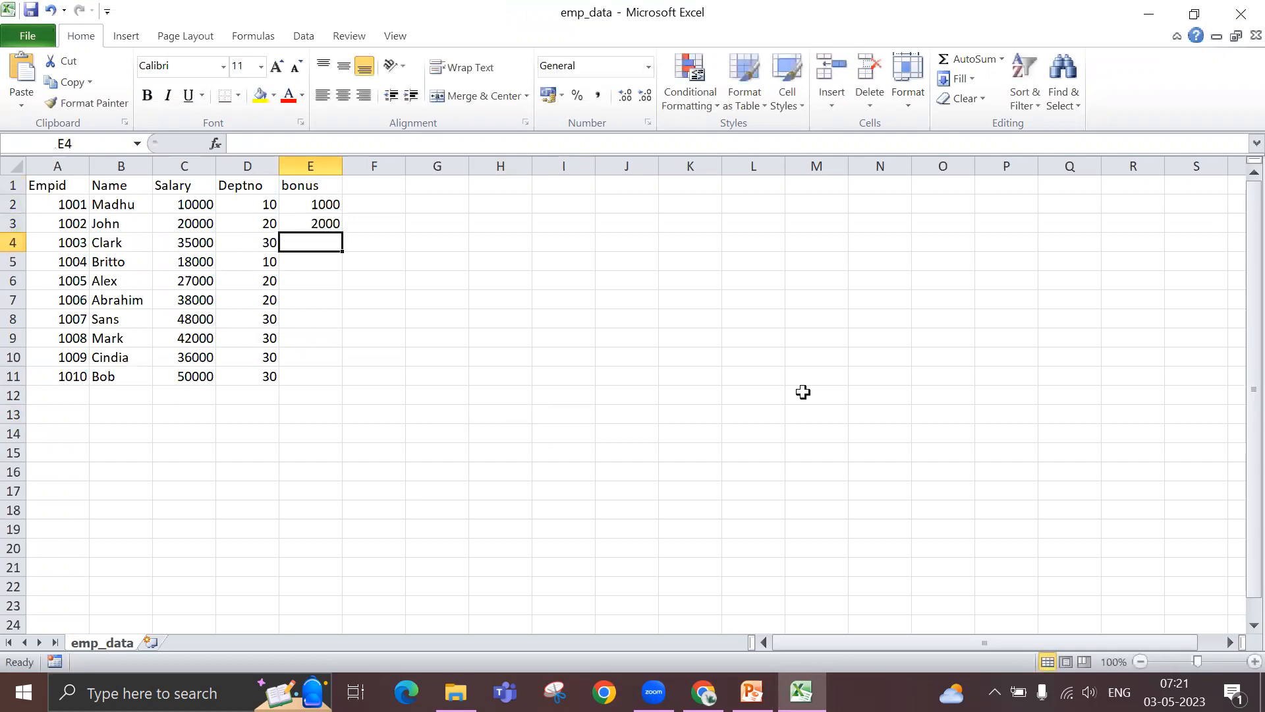
text(3500)
key(Return)
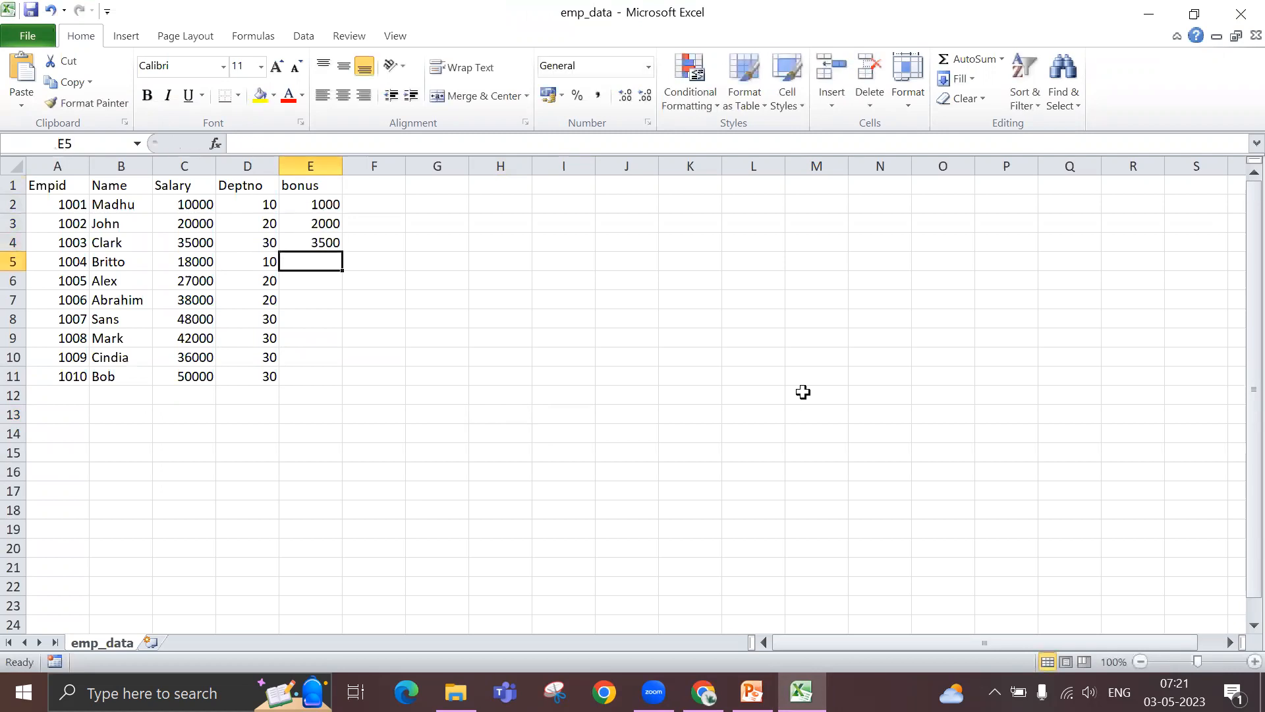
text(1800)
key(Return)
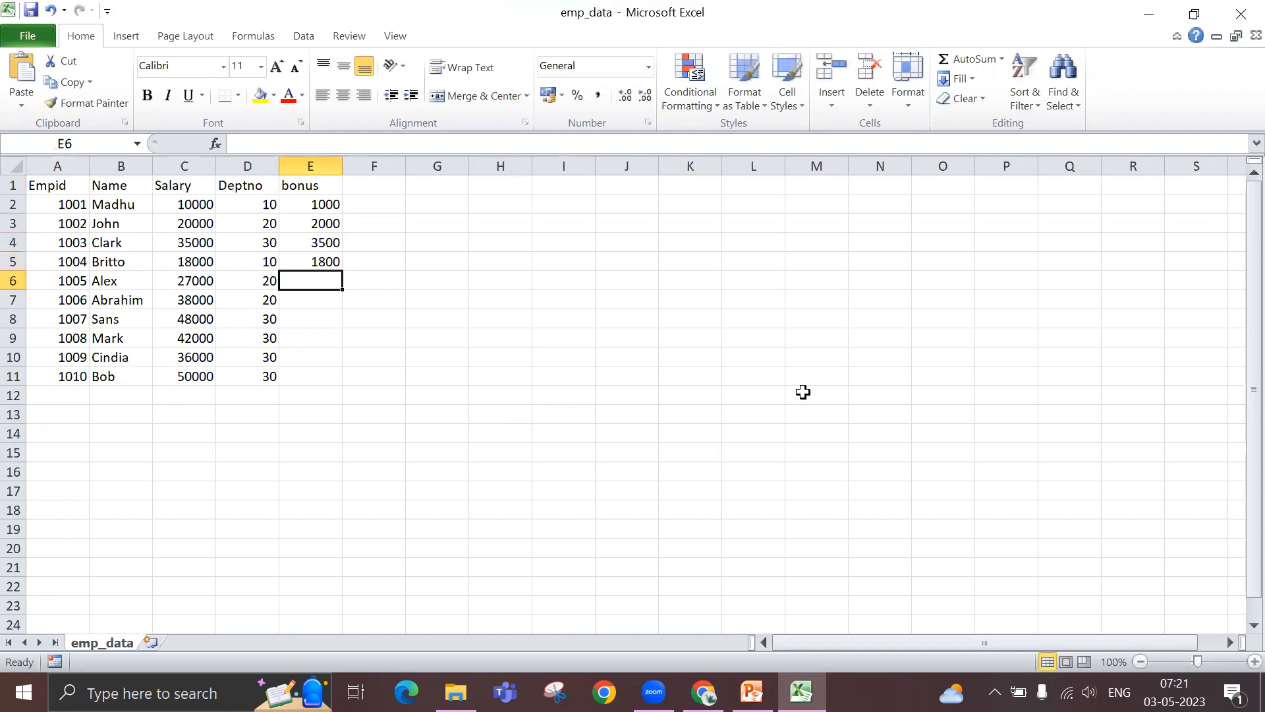
text(2700)
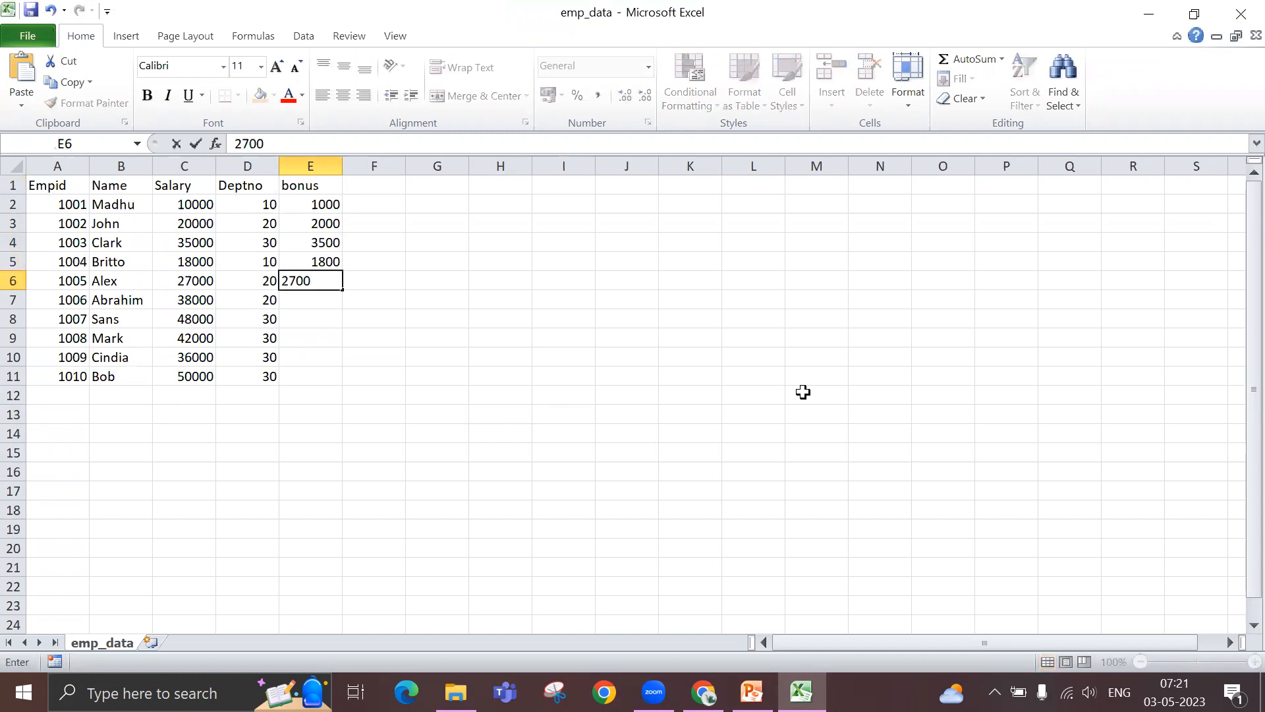
key(Return)
- Enter the bonus values 3800, 4800, 4200, 3600 and 5000 in cells E7 to E11, and save the emp_data file
text(38)
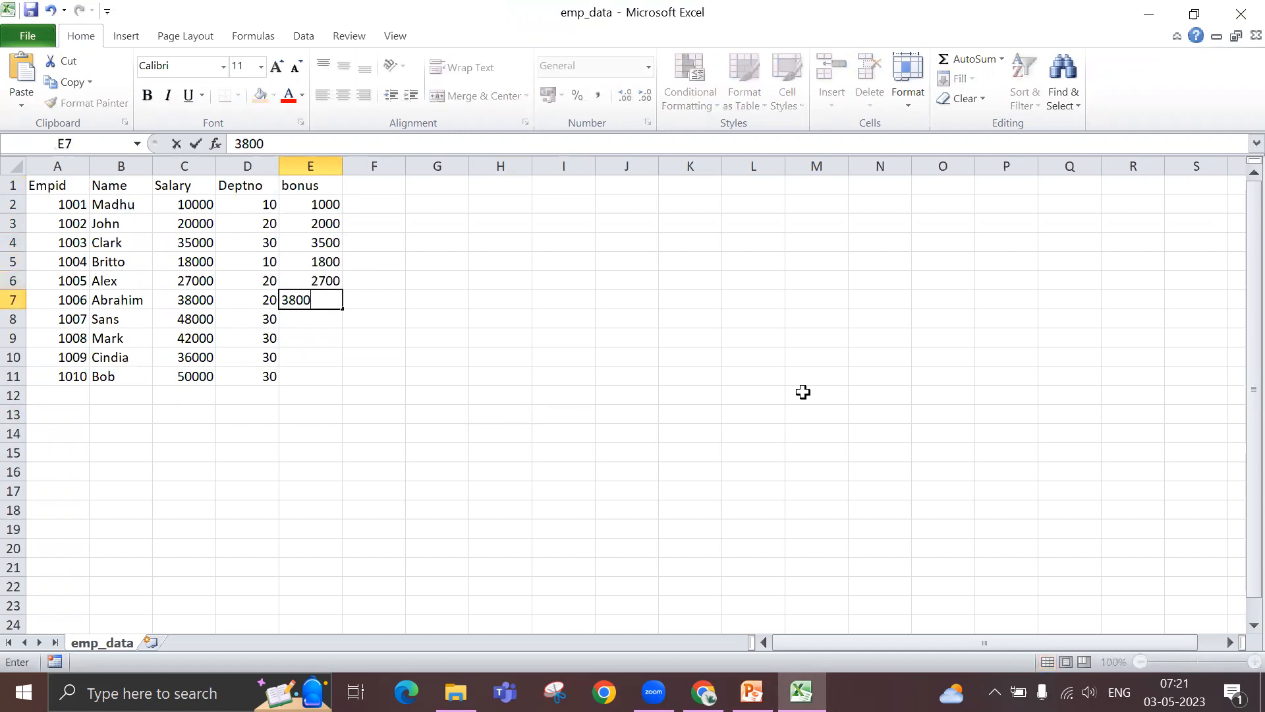
text(00)
key(Return)
text(4800)
key(Return)
text(4200)
key(Return)
text(36)
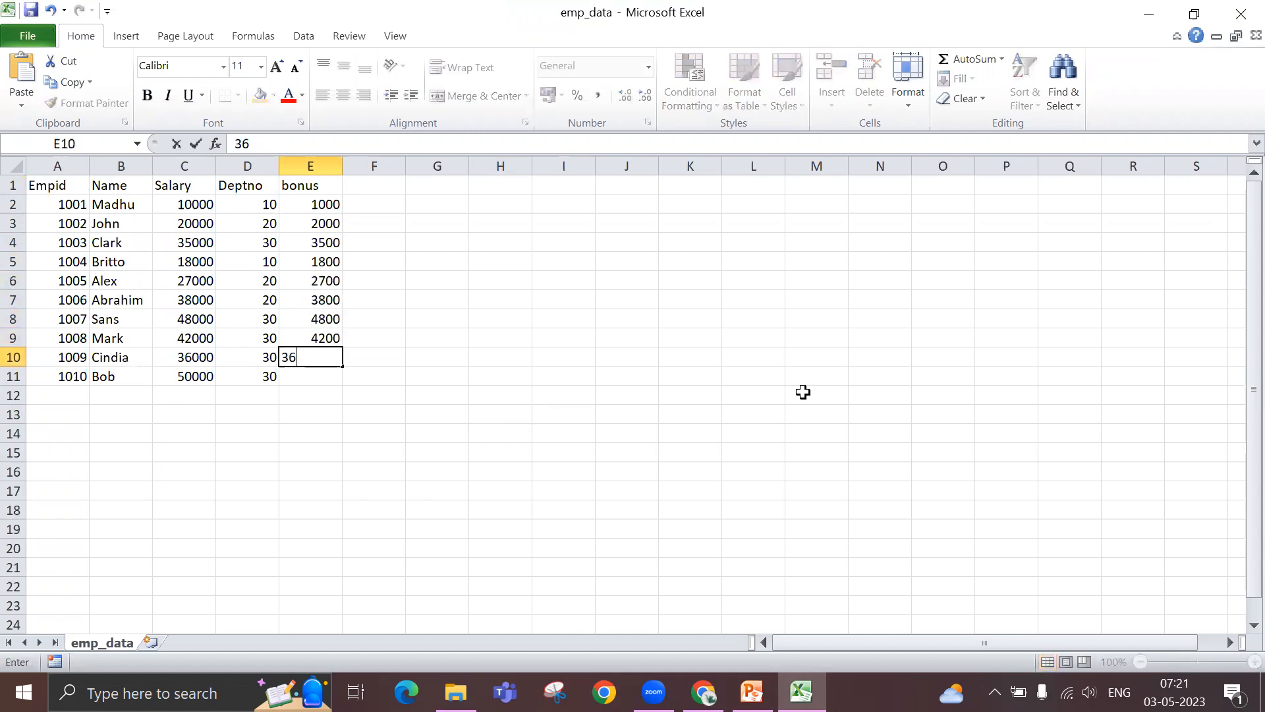
text(00)
key(Return)
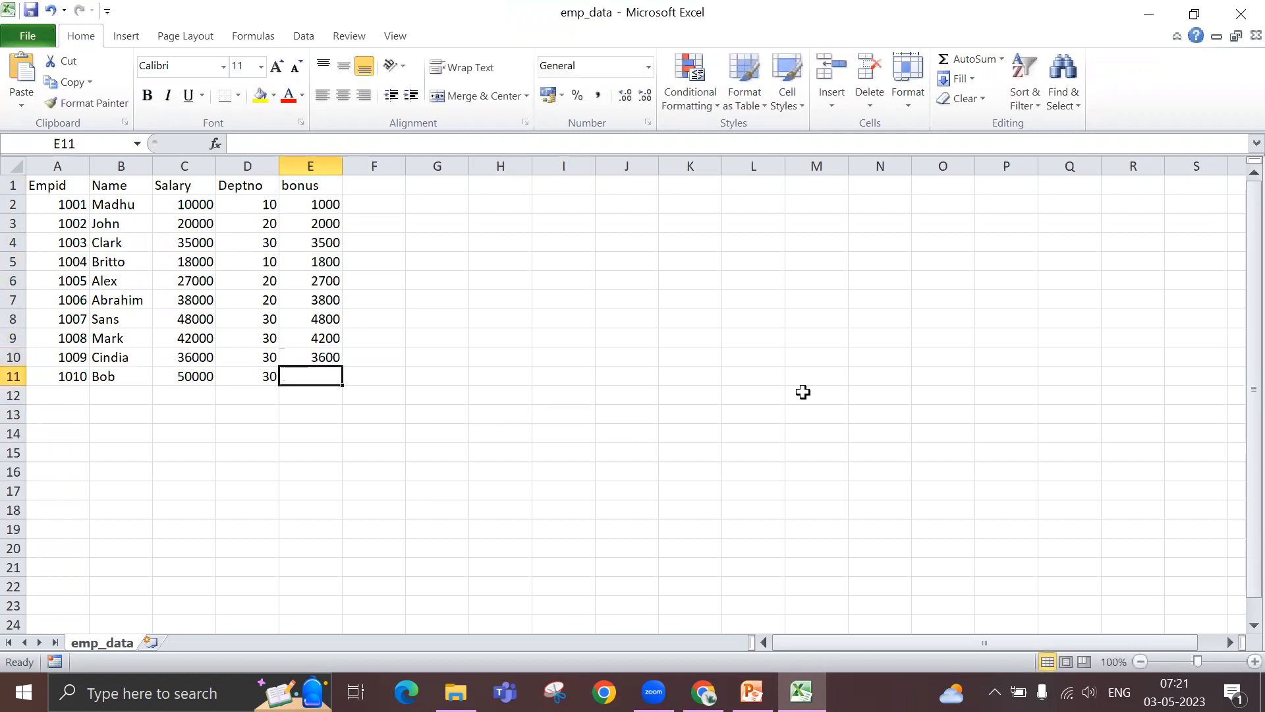
text(50)
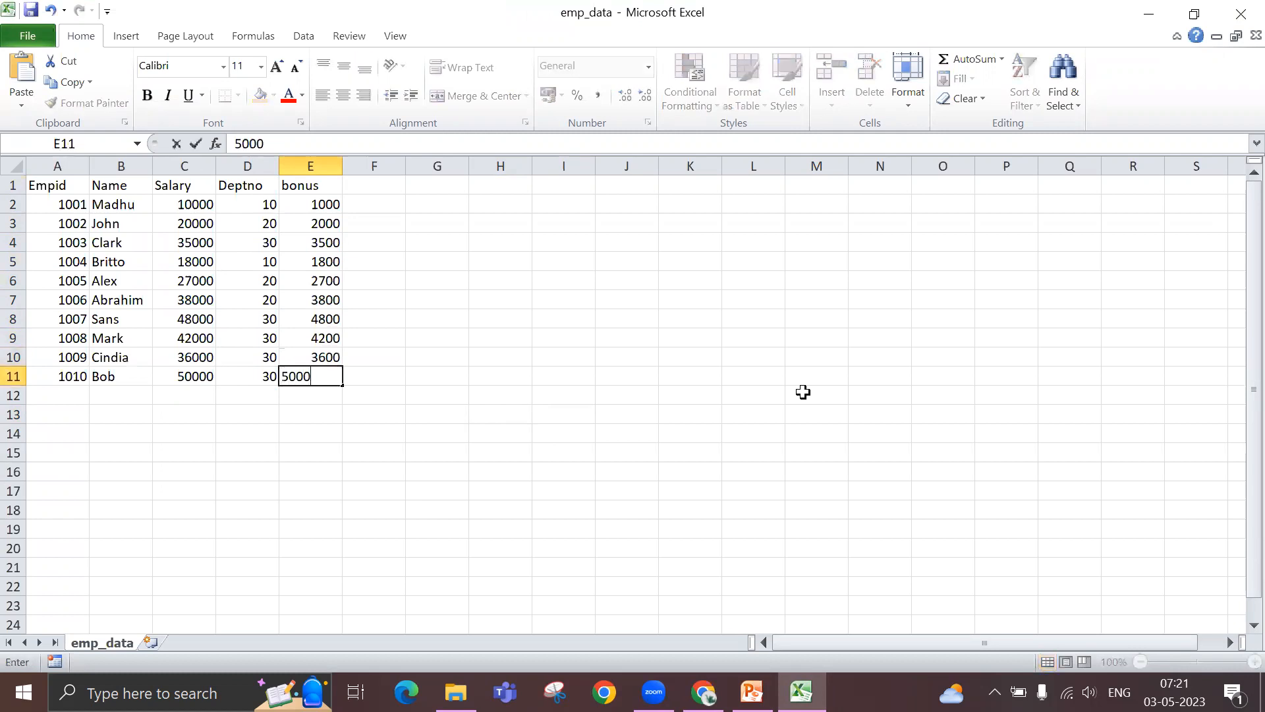
text(00)
key(Return)
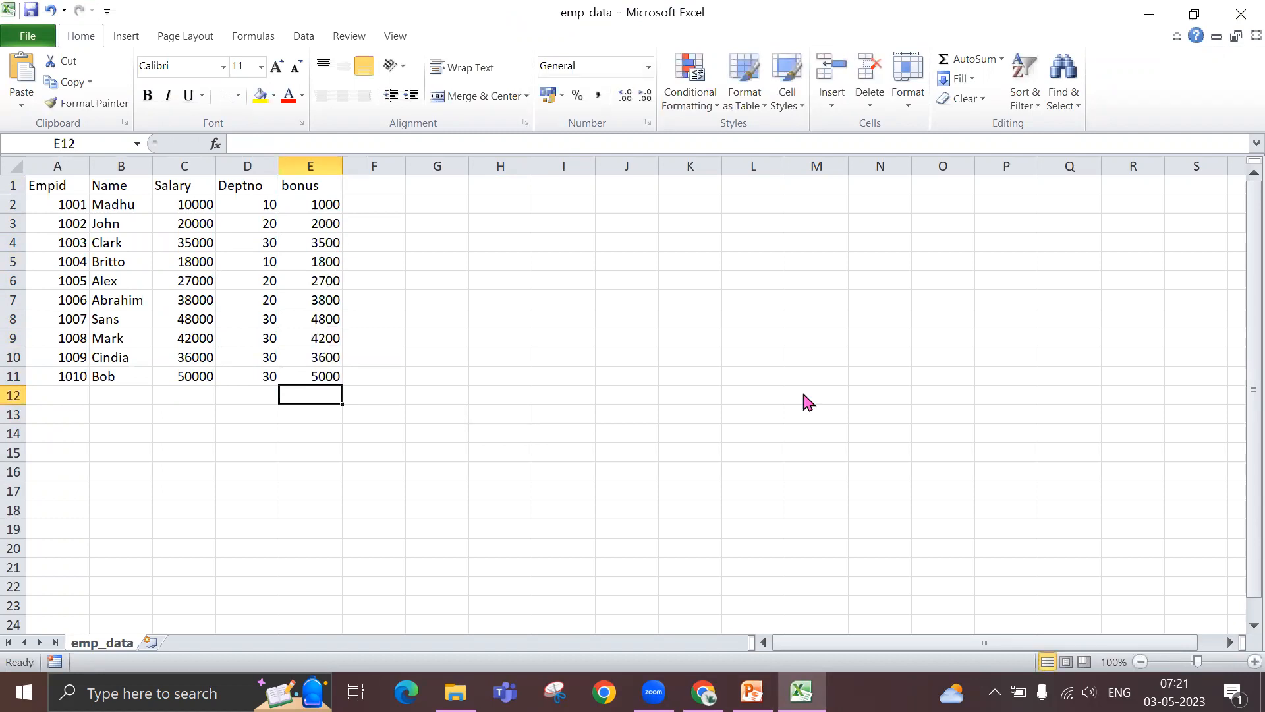
key(ctrl+s)
click(559, 407)
- Switch to the Azure portal, open the demotraining container in the trainingdemoit storage account, and open its blob upload form
click(704, 692)
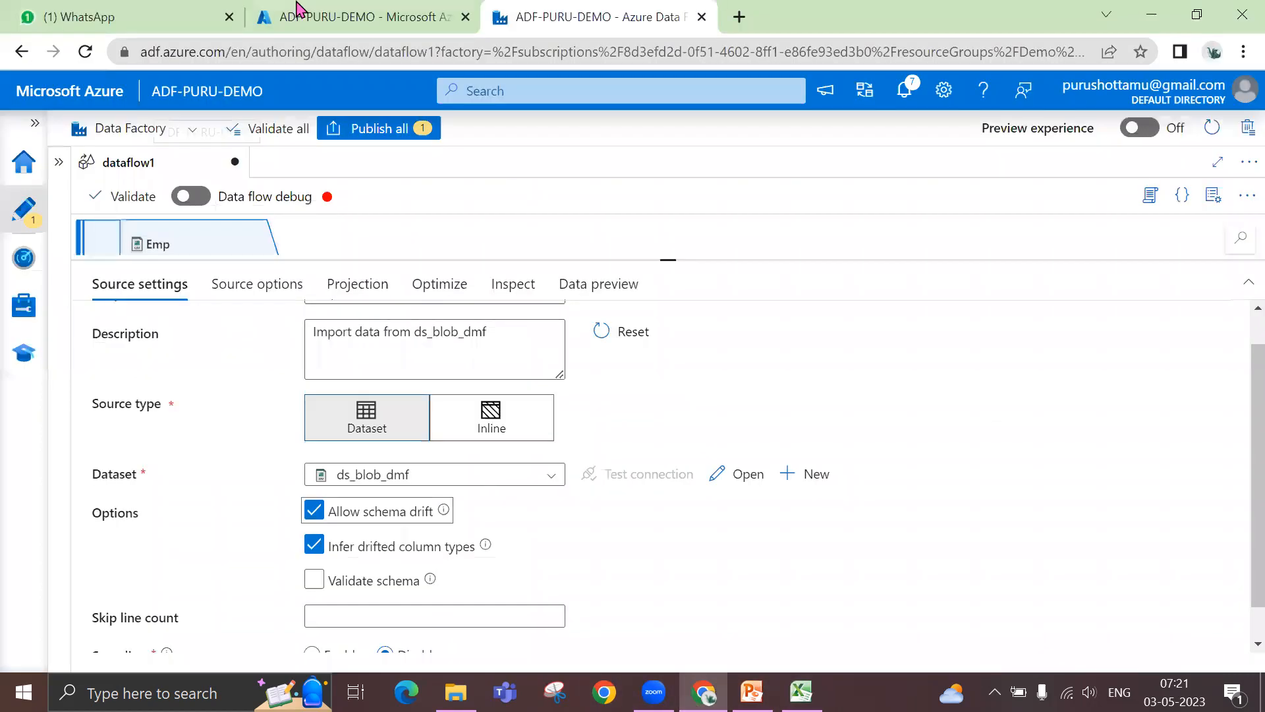
click(298, 9)
click(36, 130)
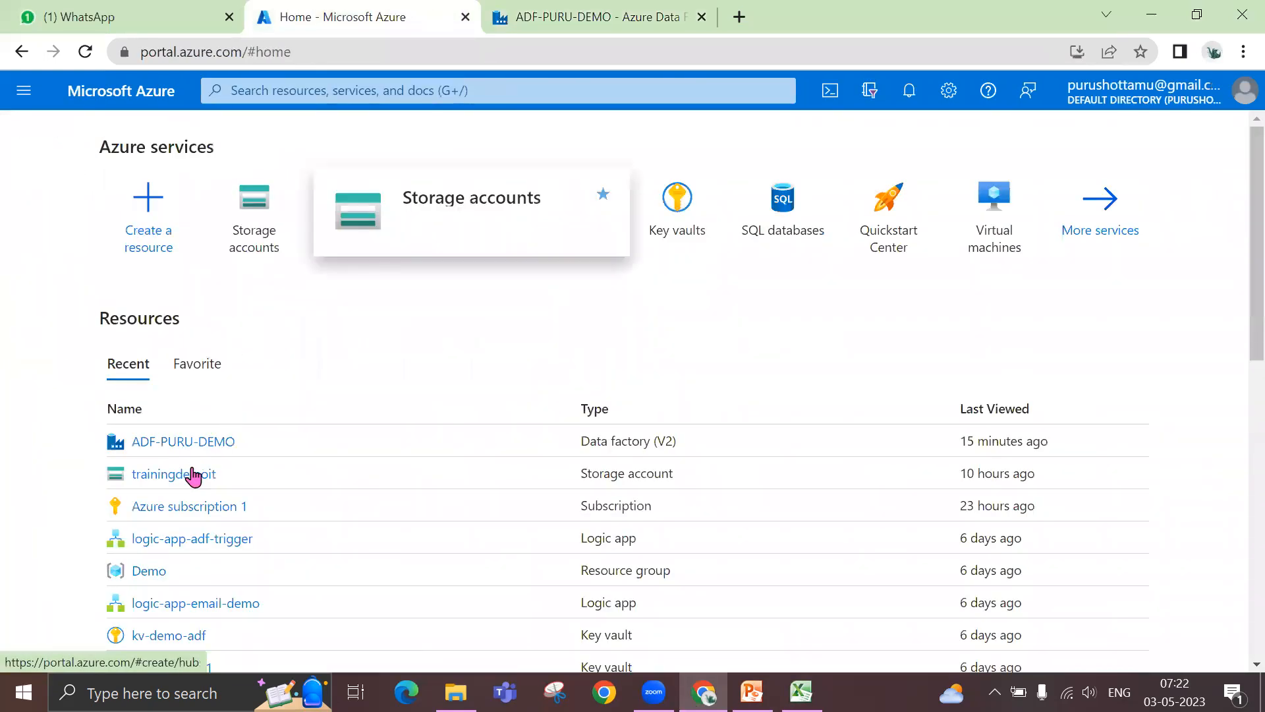
click(193, 475)
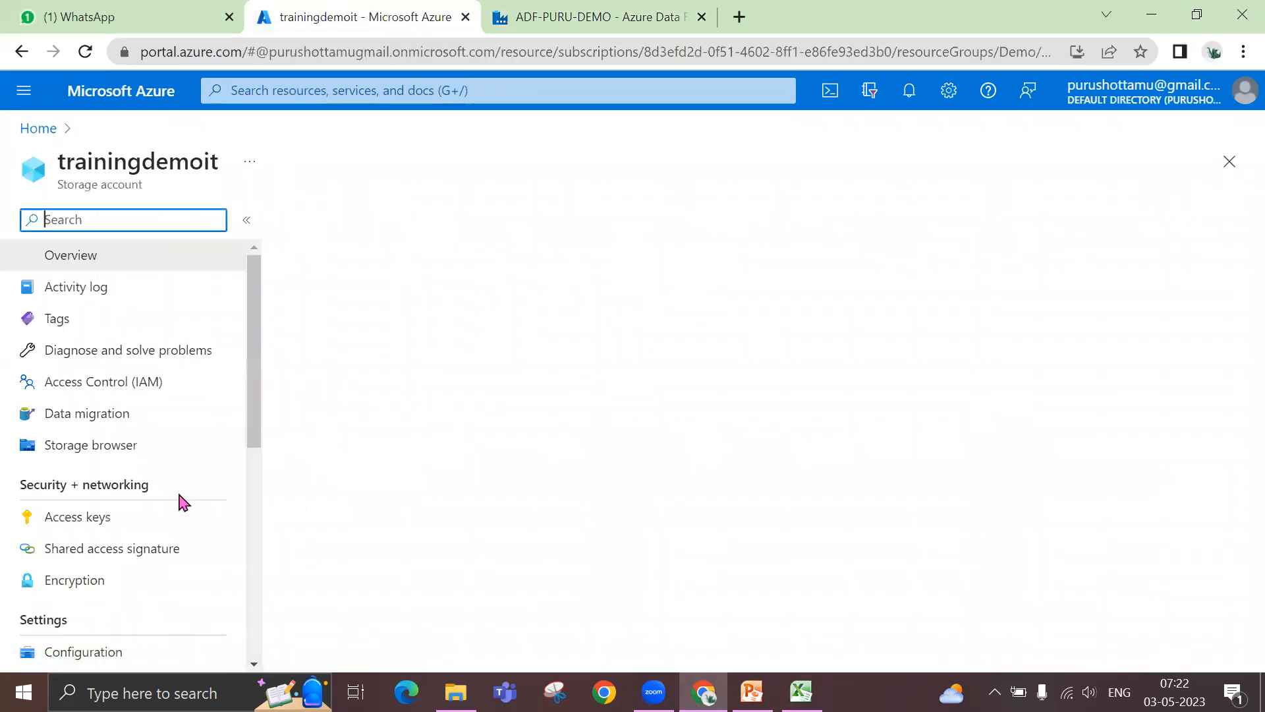
scroll(183, 503, down, 3)
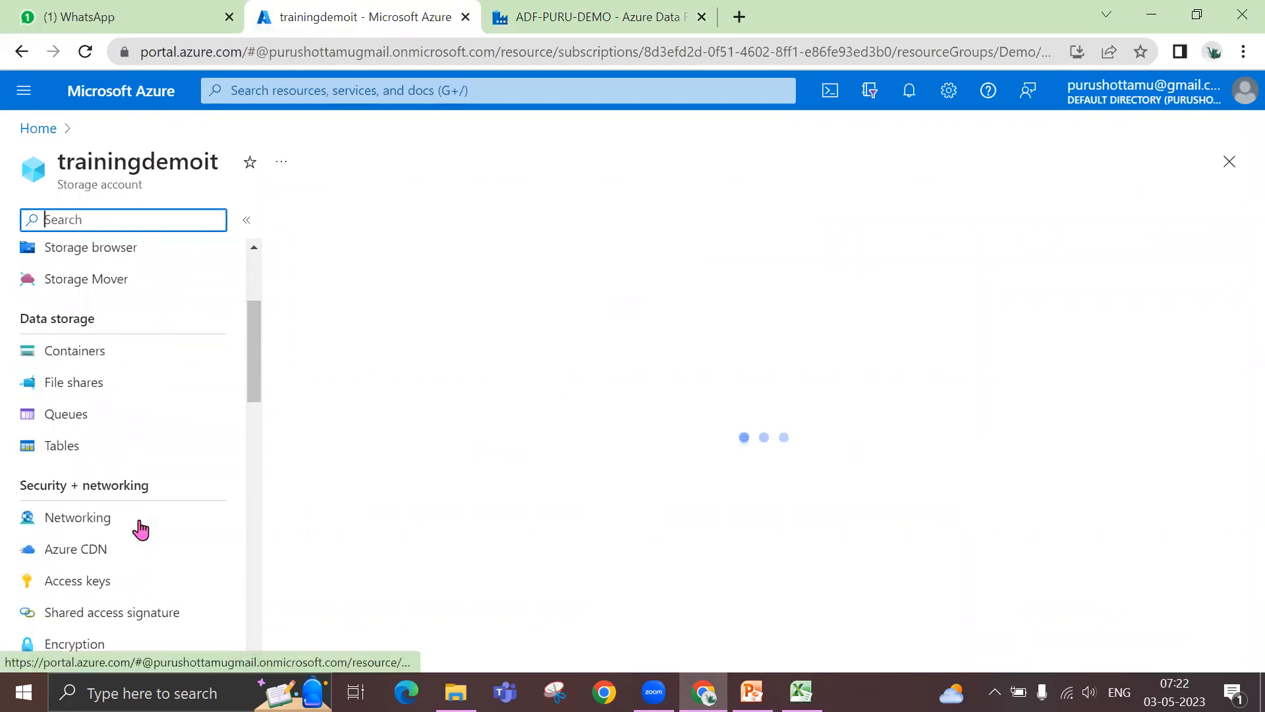
click(101, 383)
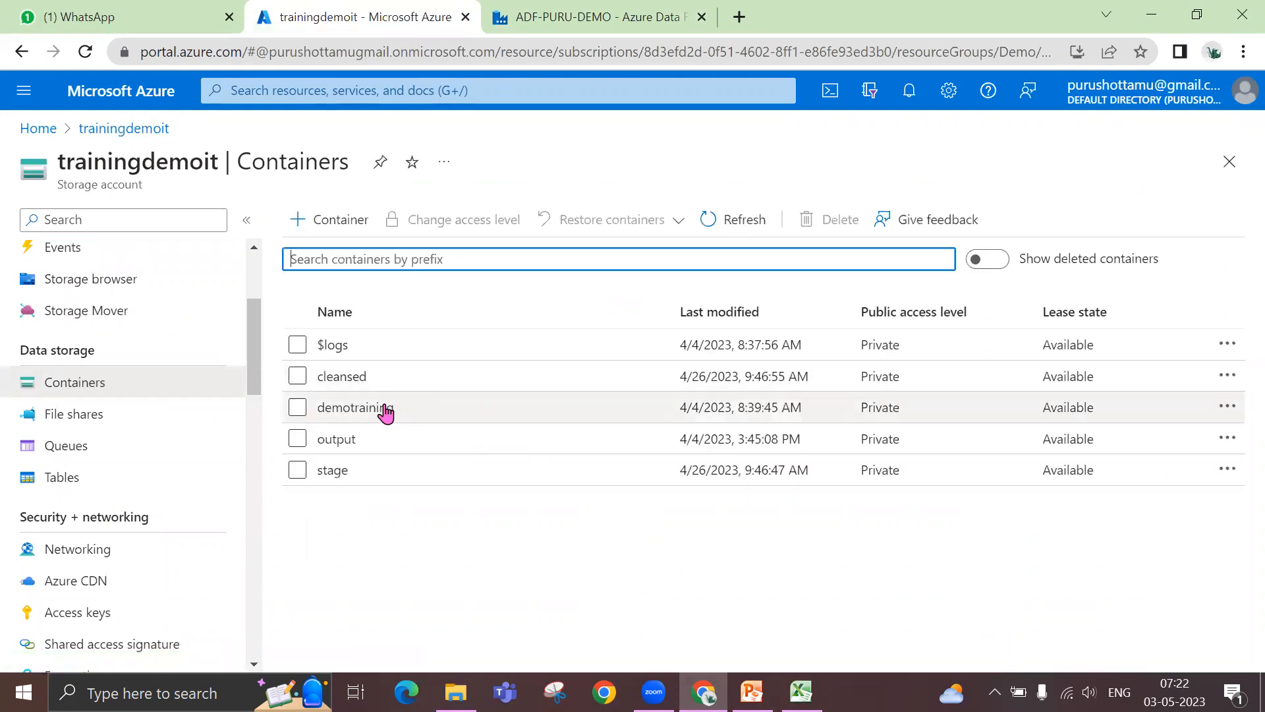
click(356, 407)
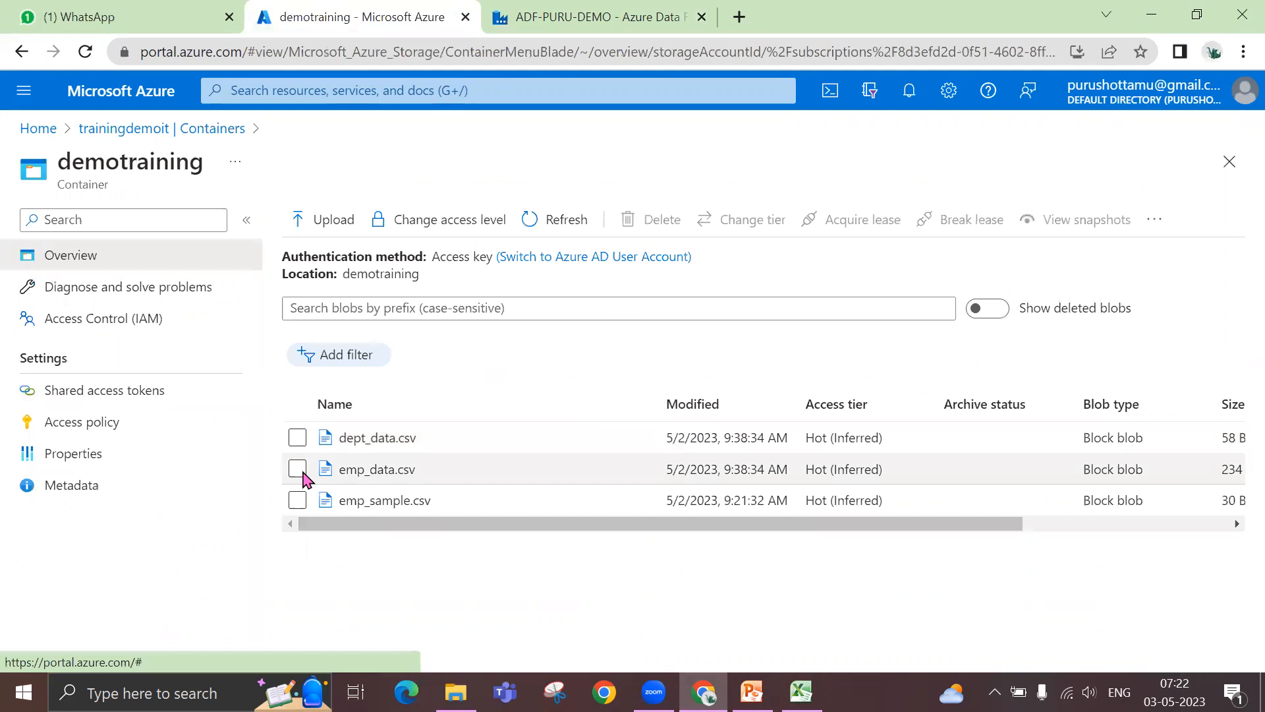
click(317, 224)
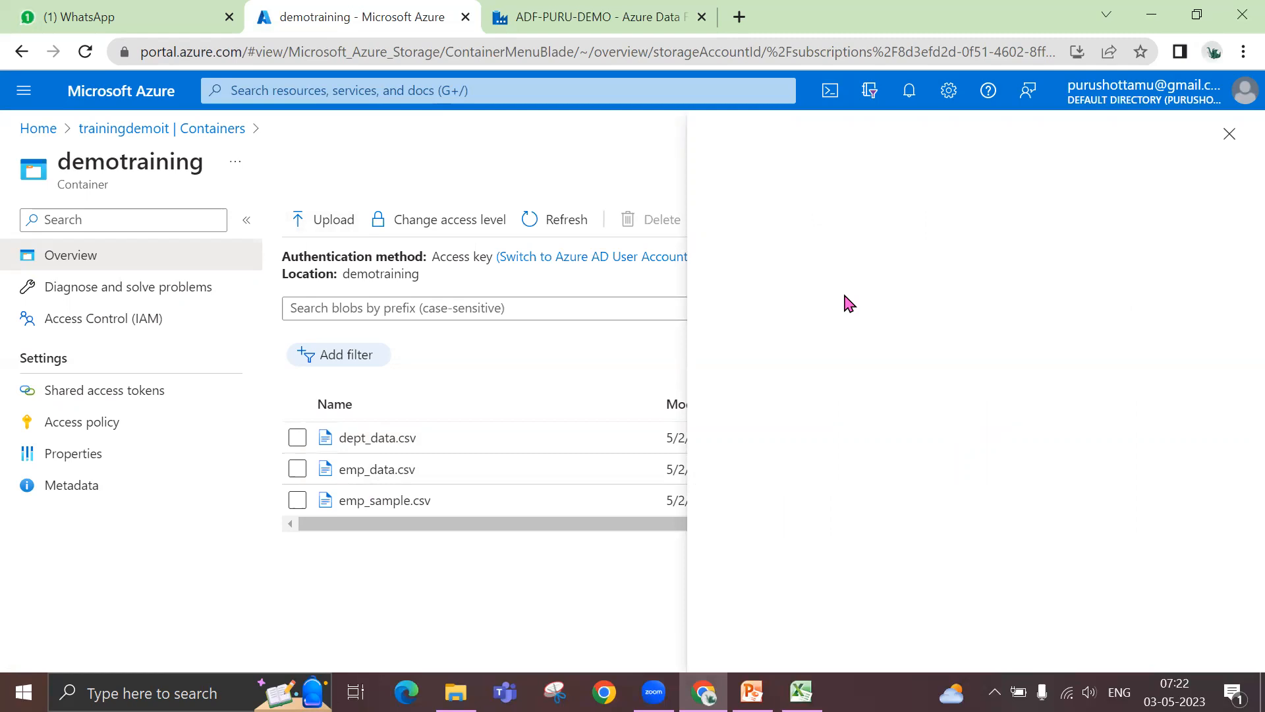
- Return to dataflow1 in Azure Data Factory and review the Emp source's file, multiline, completion and last-modified filter options
click(616, 16)
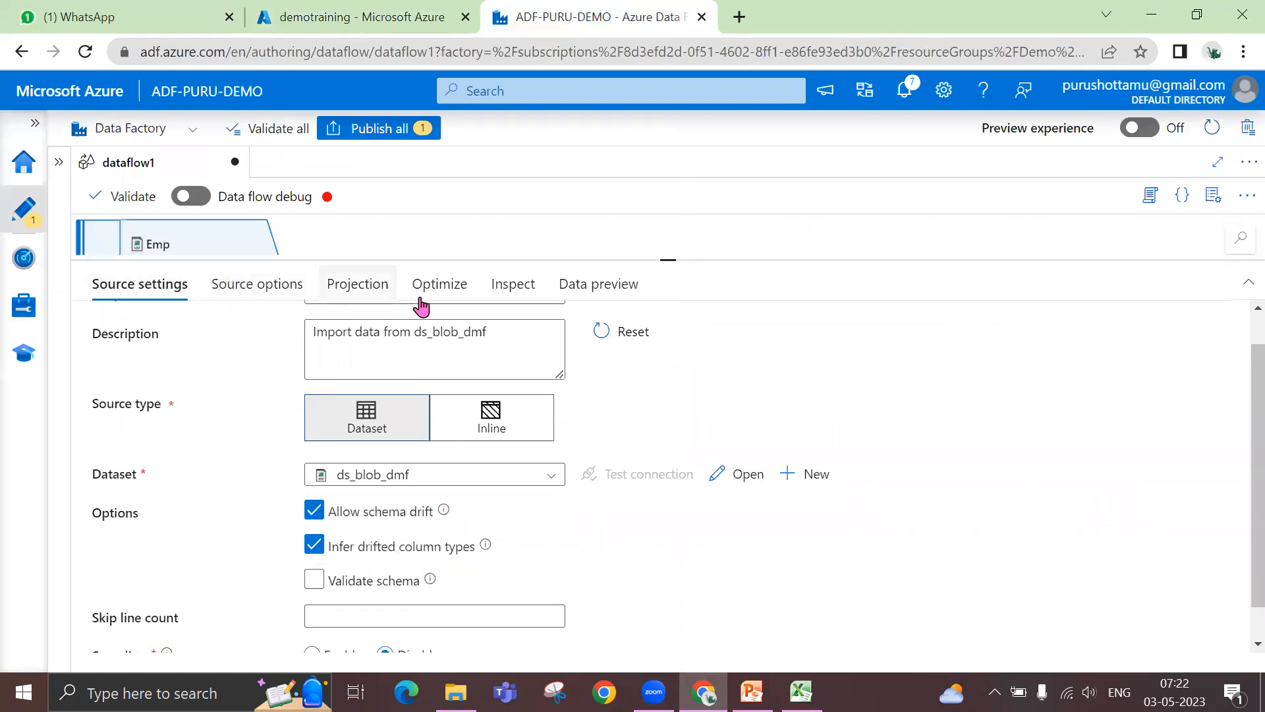
click(278, 292)
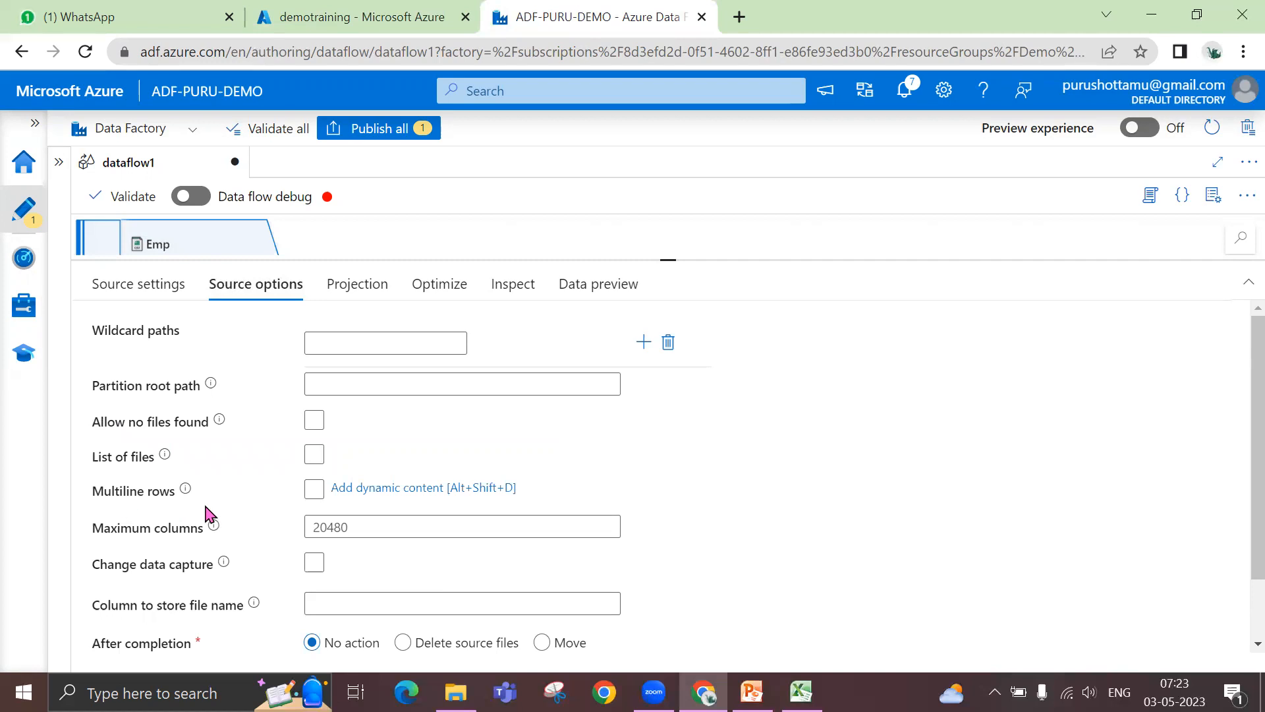
click(314, 491)
scroll(314, 492, down, 1)
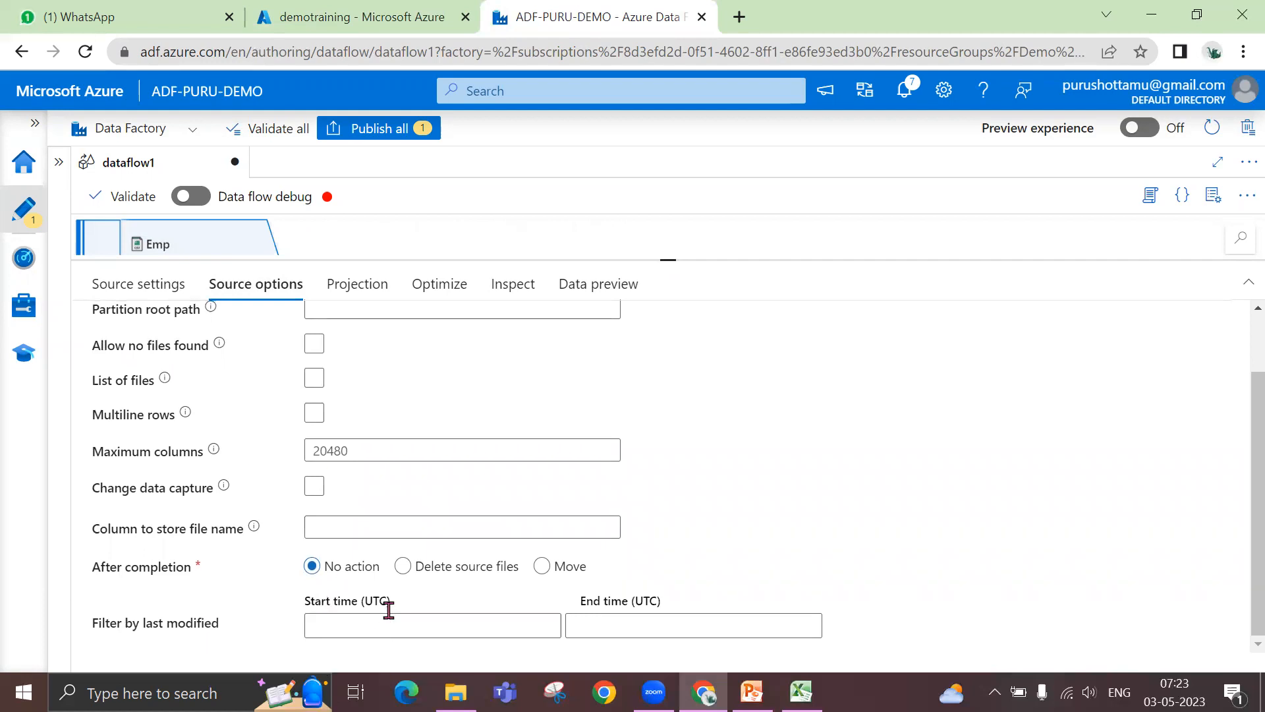
- Set the default format for numerical whole numbers to integer in the Emp source's projection
click(347, 290)
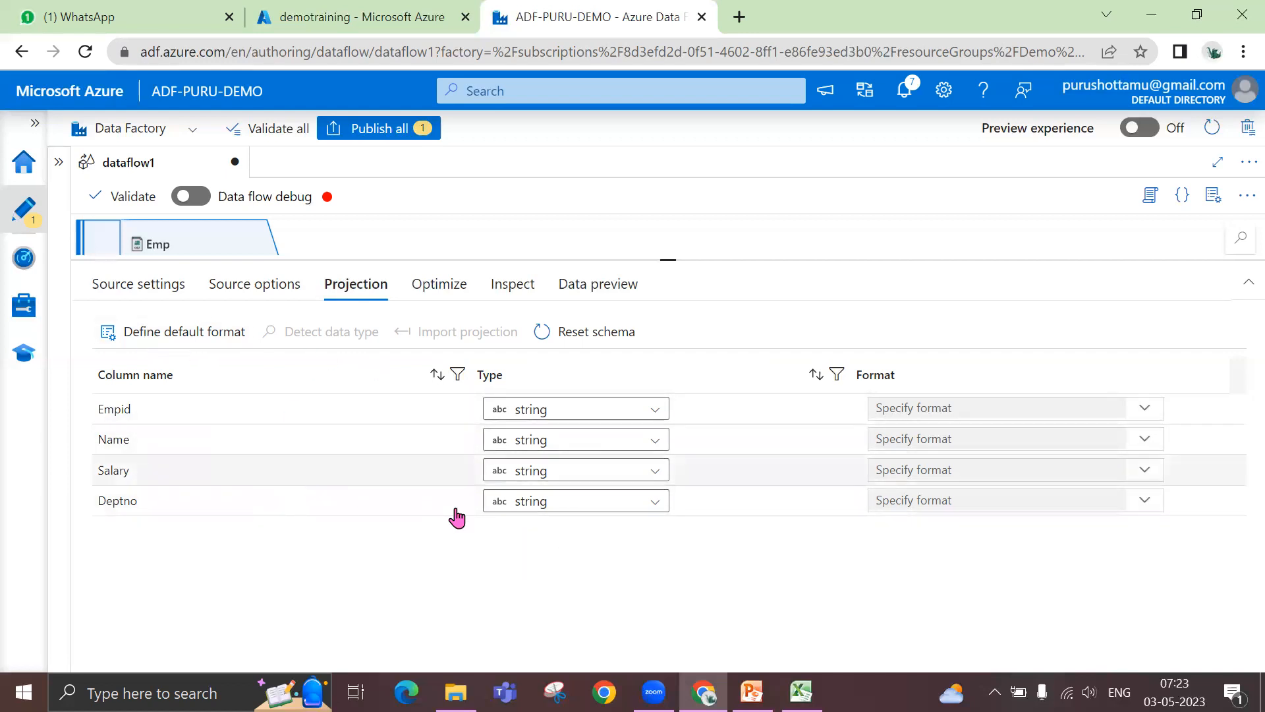
click(186, 339)
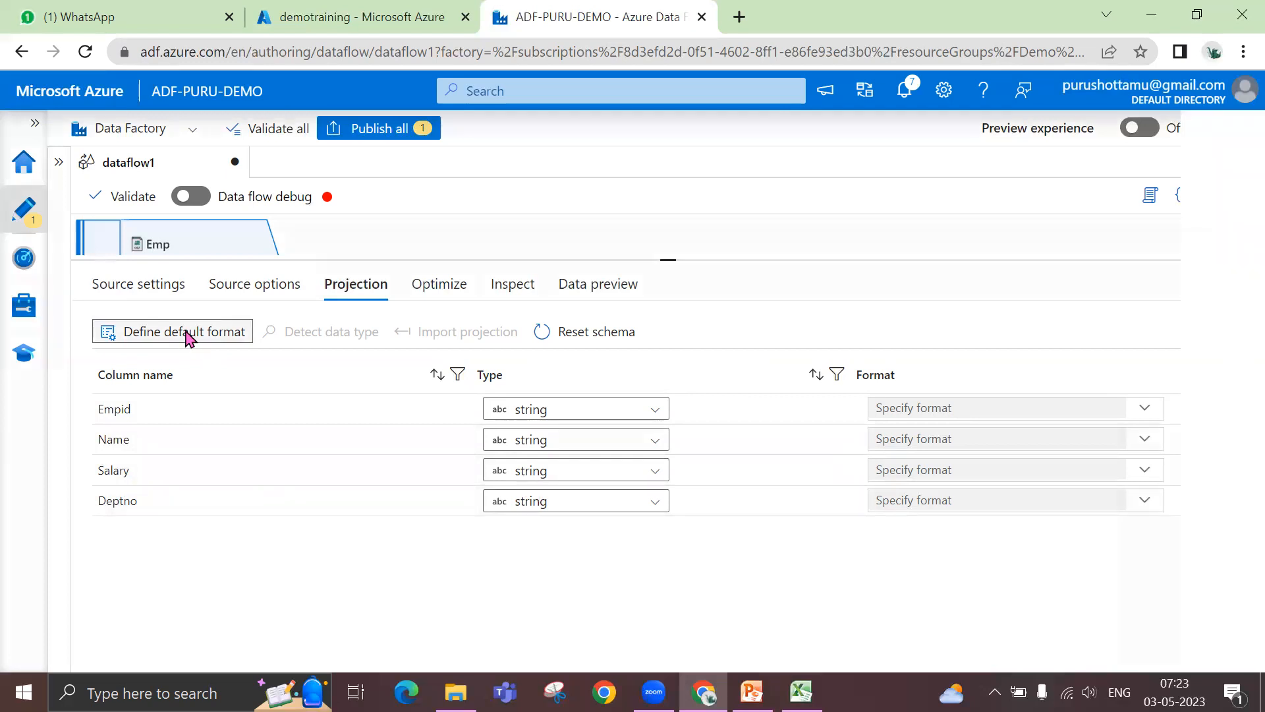
click(711, 323)
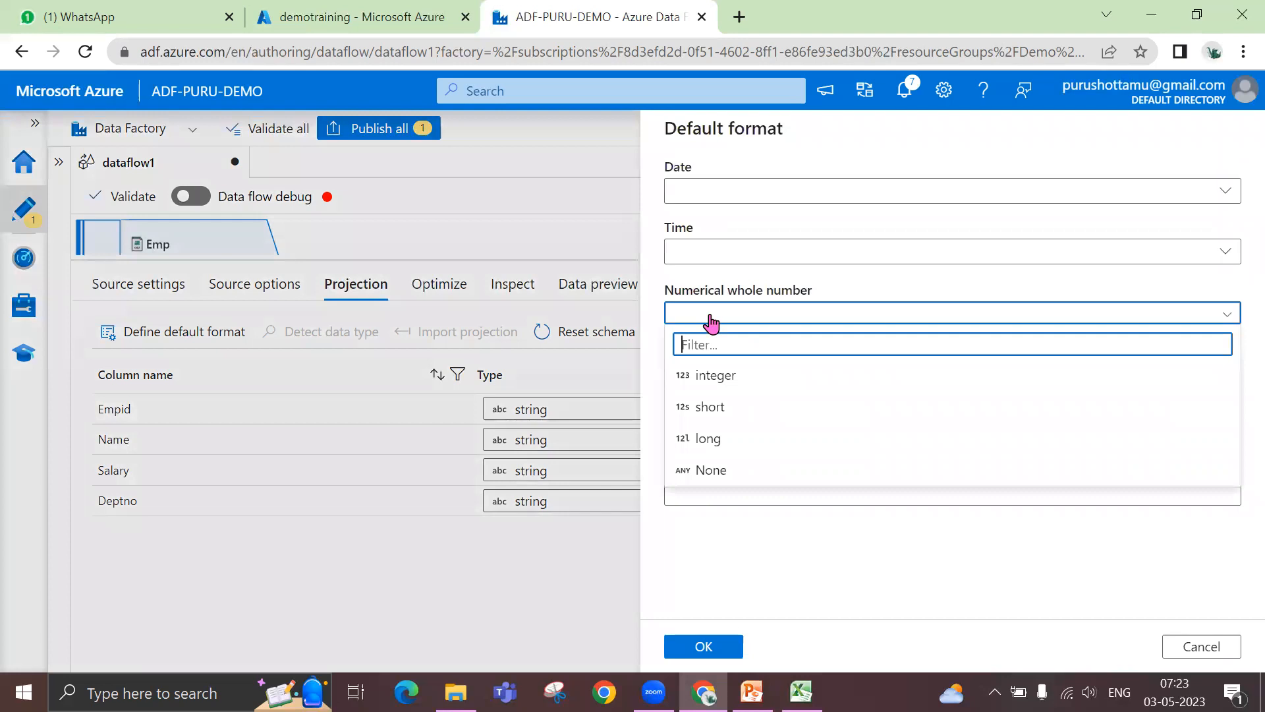
click(720, 377)
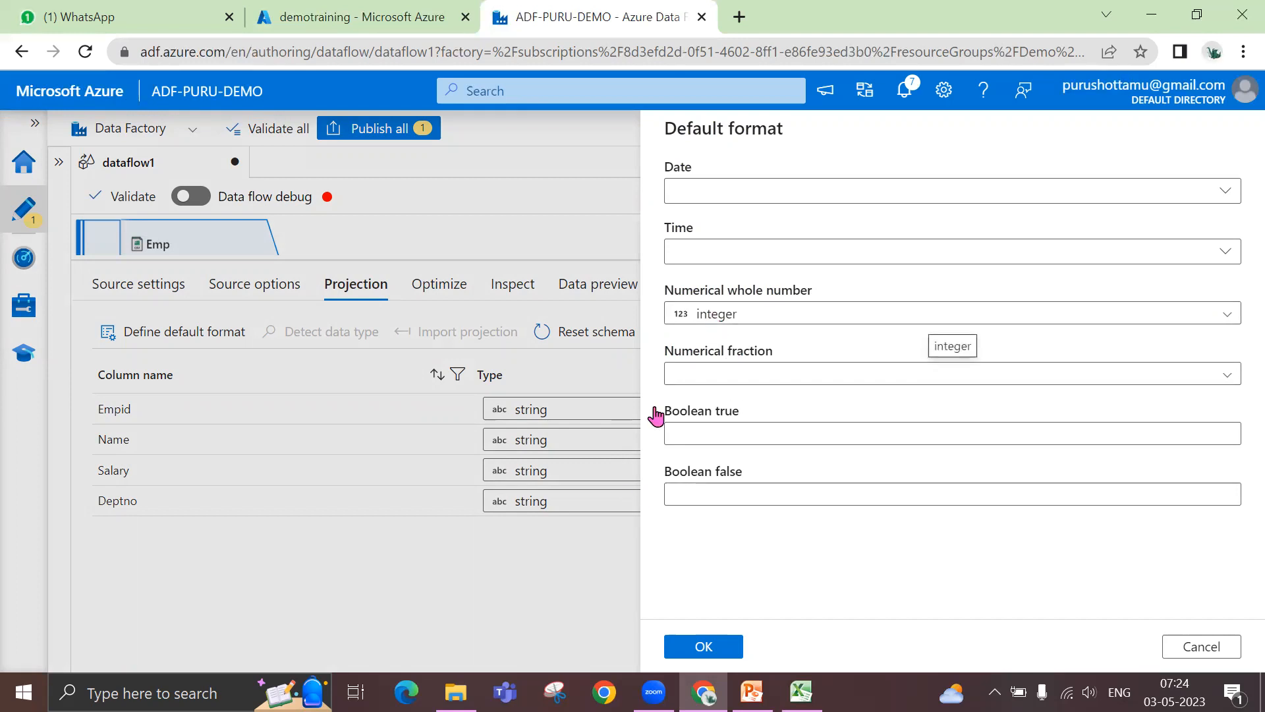
click(719, 659)
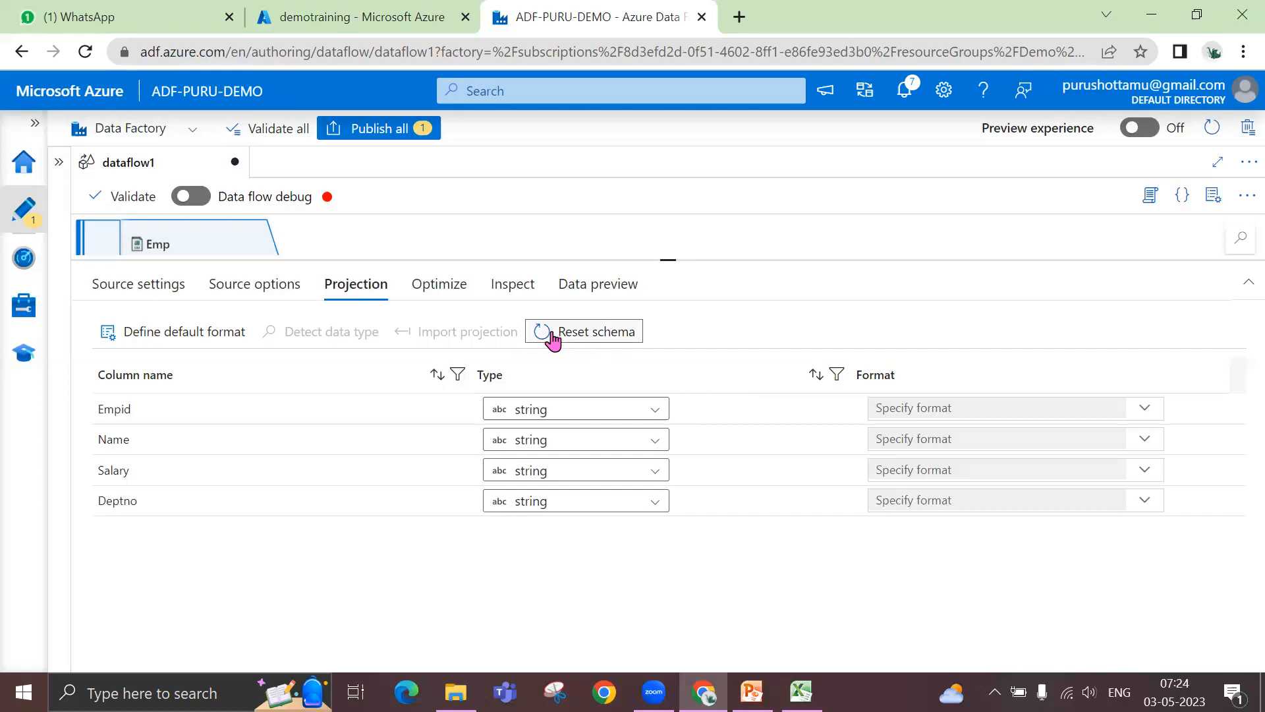
click(198, 331)
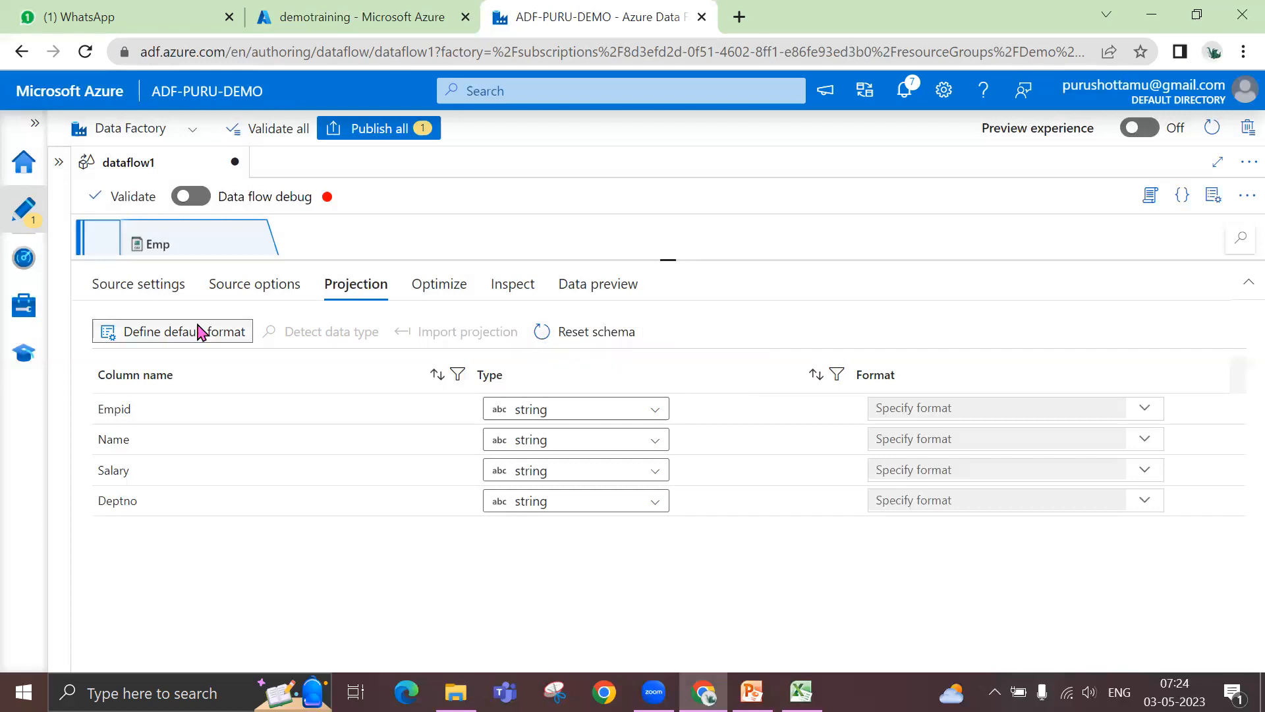
click(705, 646)
click(584, 336)
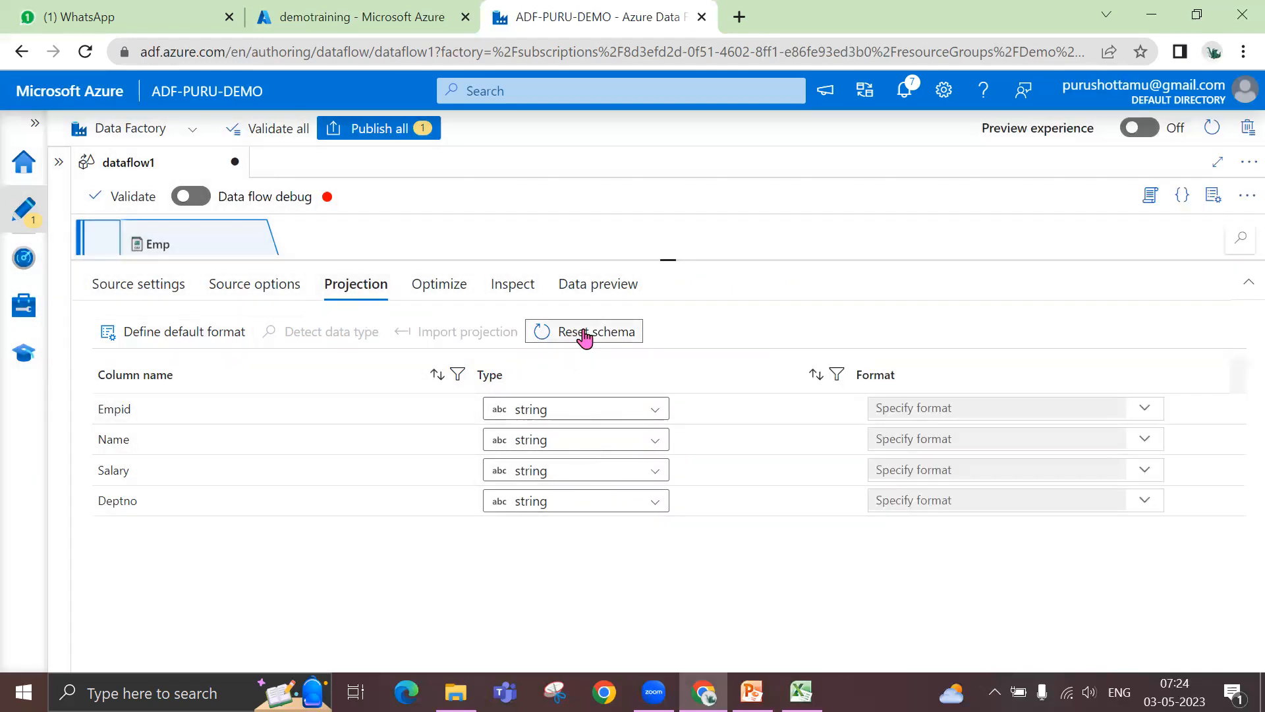
- Review the Emp source's partitioning options, inspected column list and data preview requirements
click(439, 290)
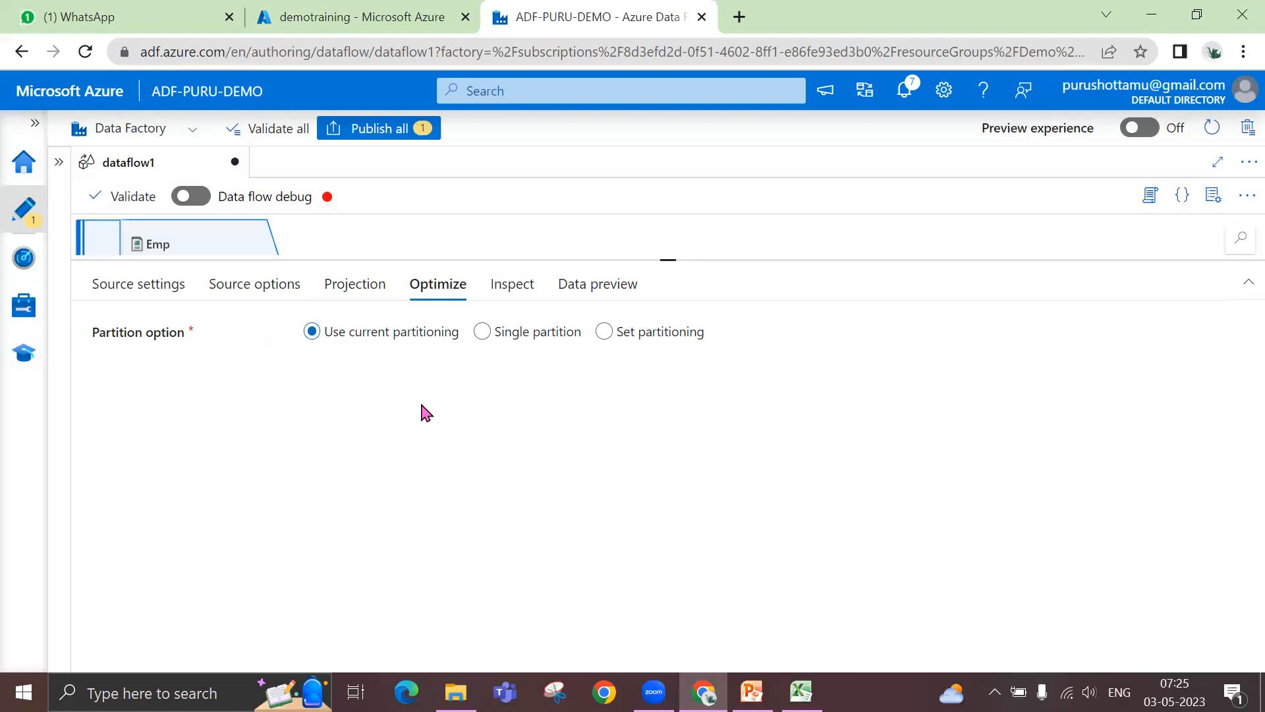
click(498, 290)
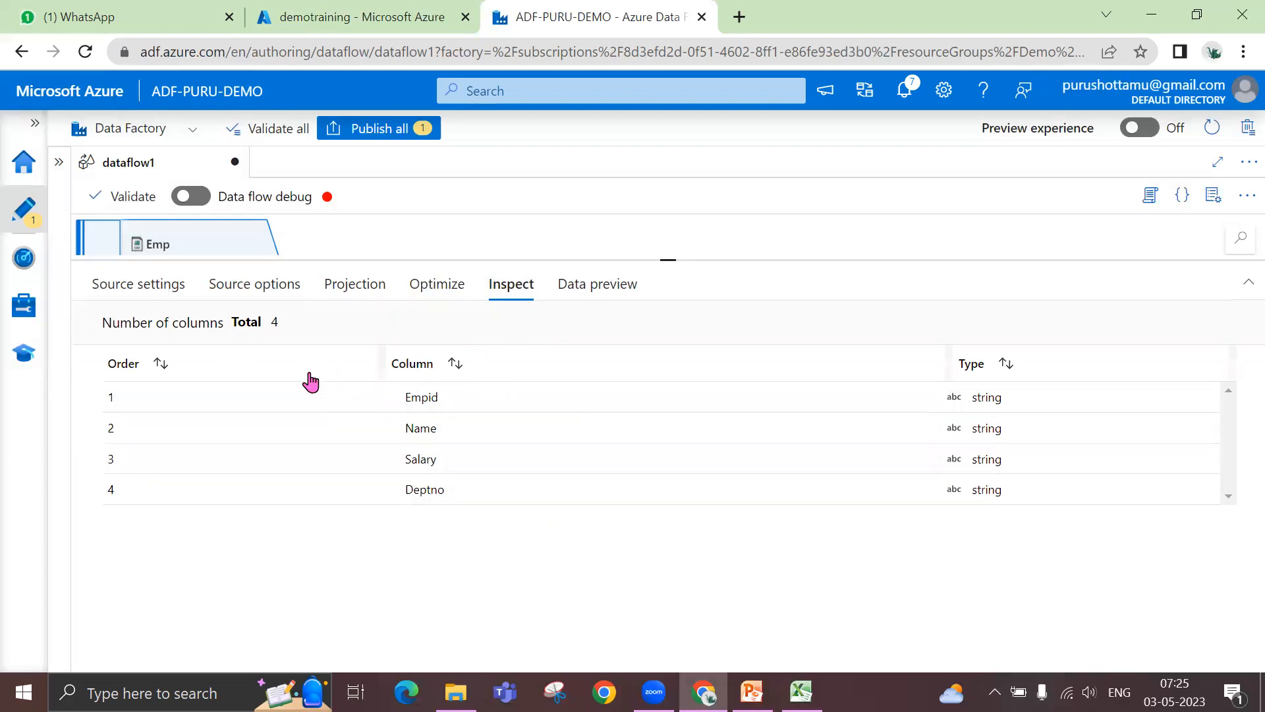
click(598, 294)
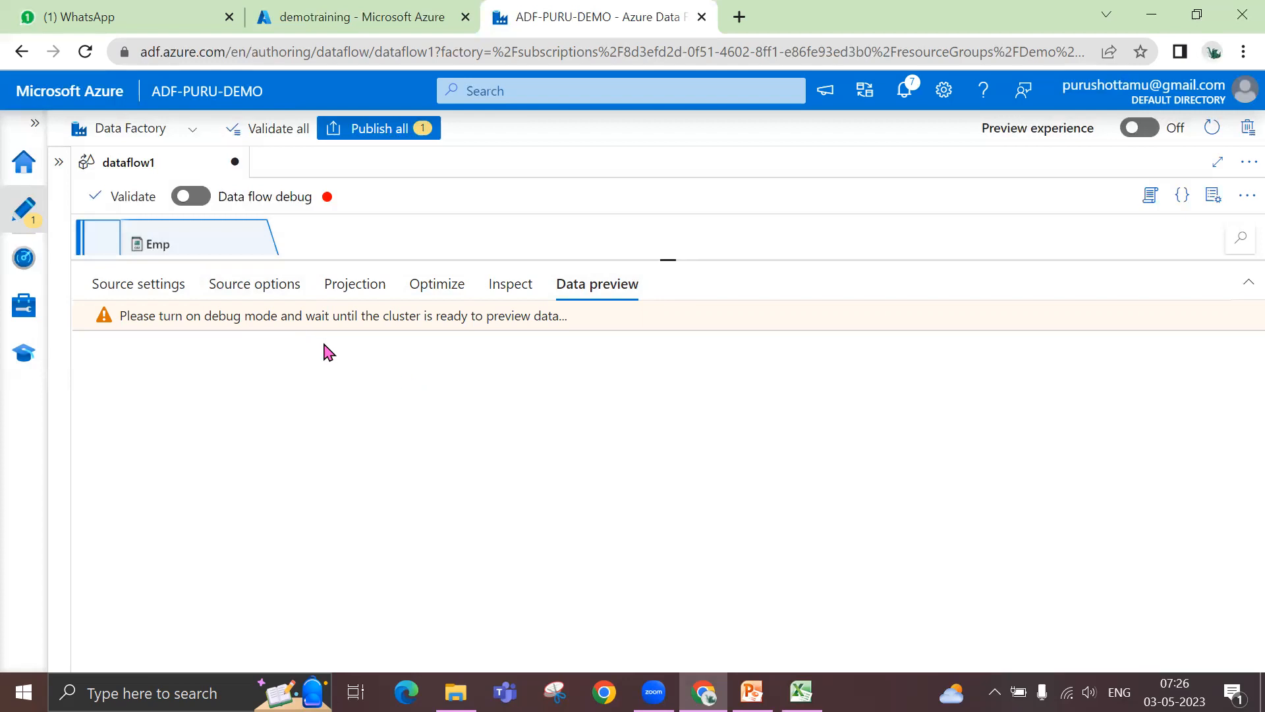
drag(666, 259, 632, 339)
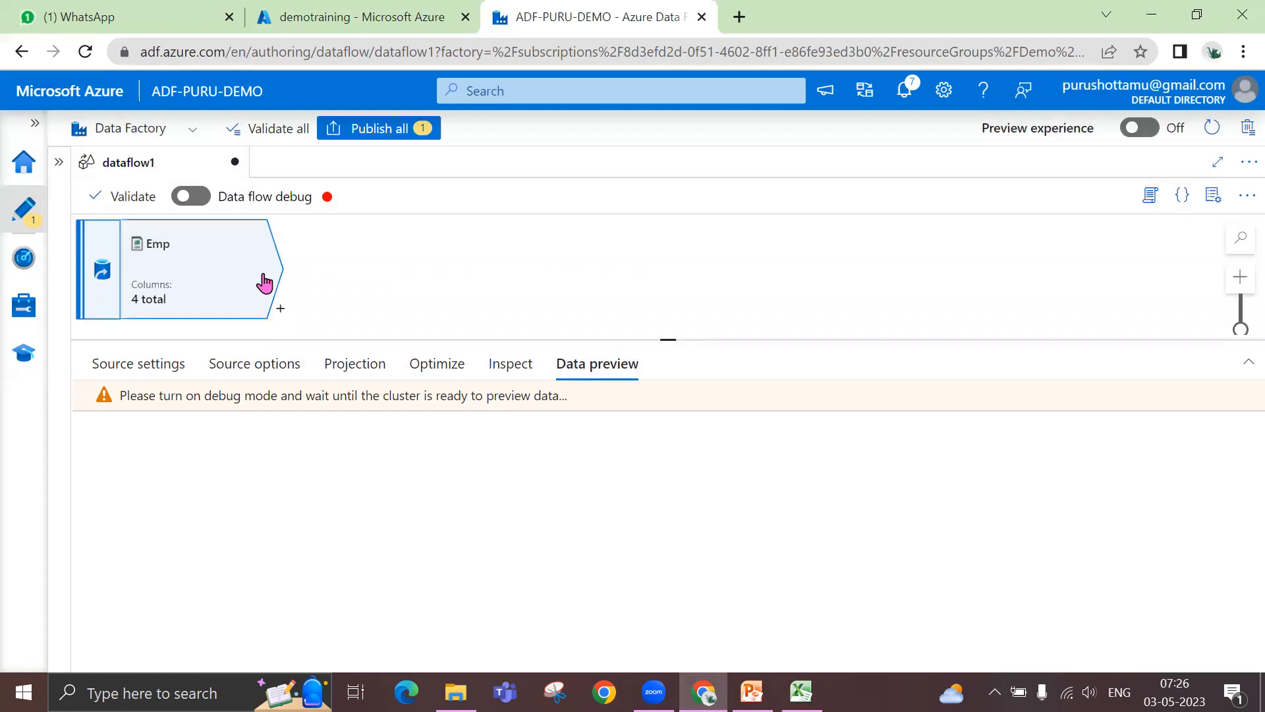
drag(668, 340, 666, 309)
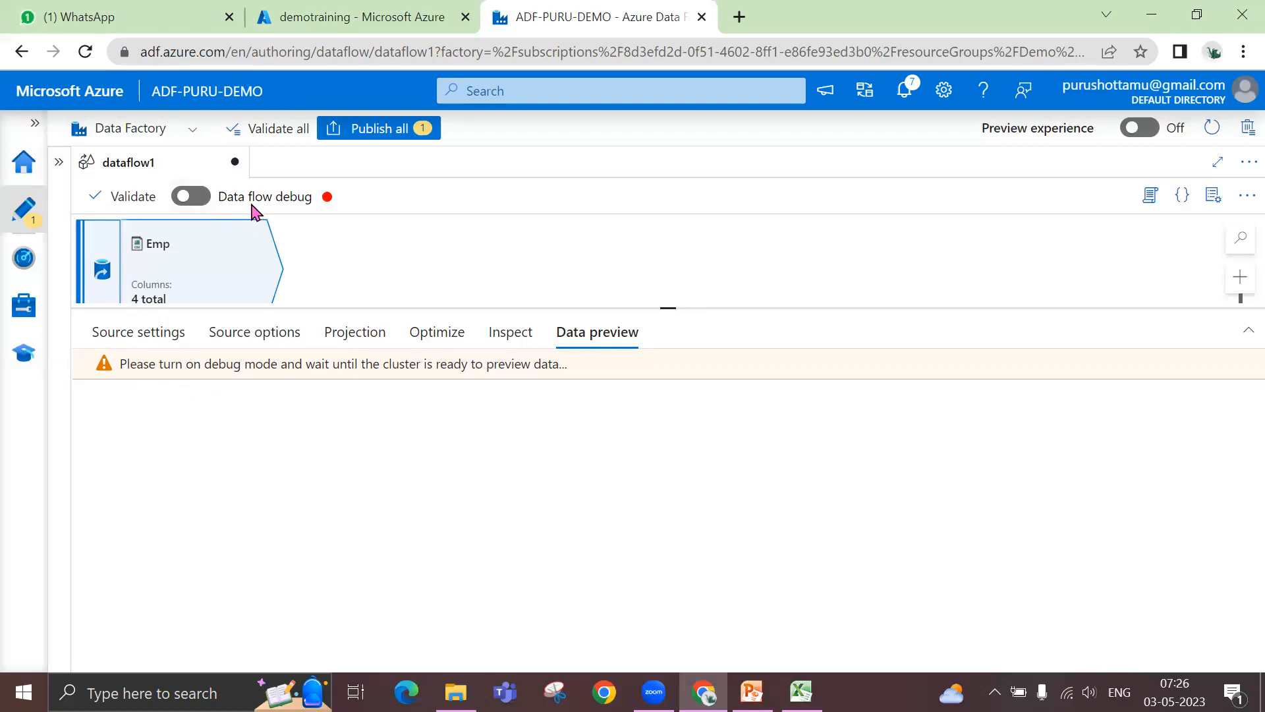
- Turn on data flow debug with AutoResolveIntegrationRuntime and a 1 hour time to live, and refresh the Emp source's data preview
click(195, 198)
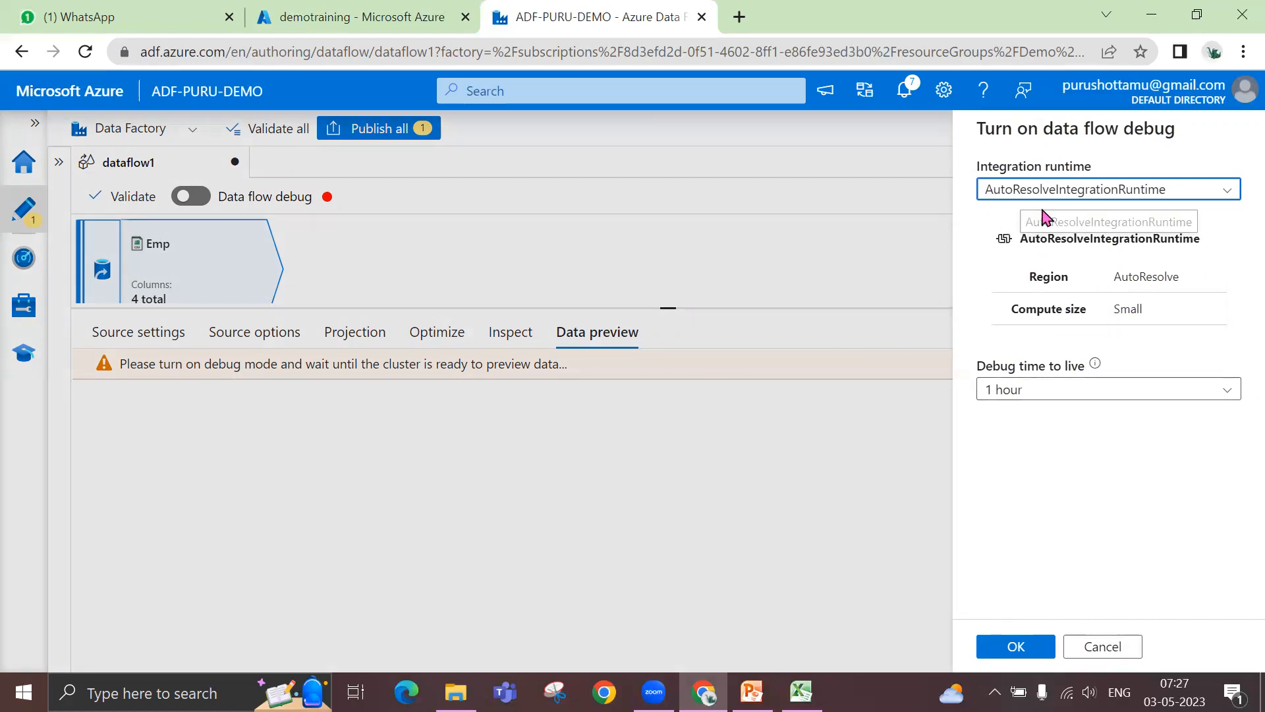
click(993, 652)
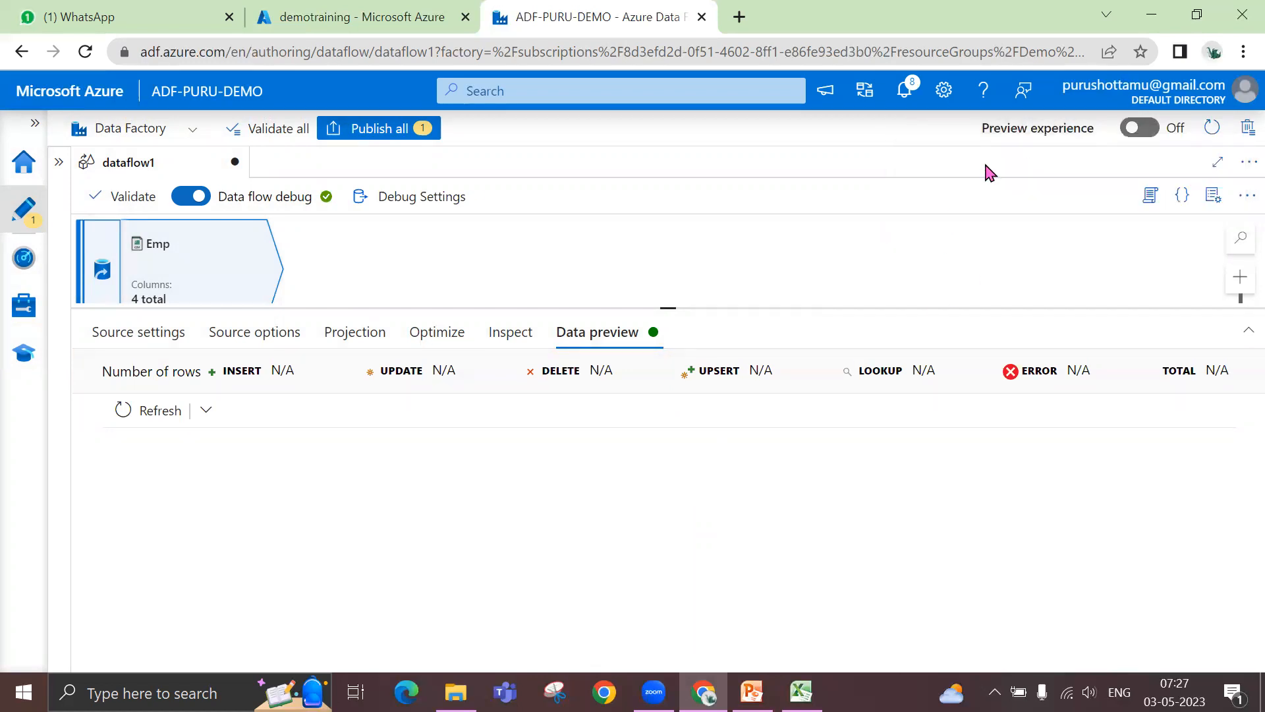
click(146, 406)
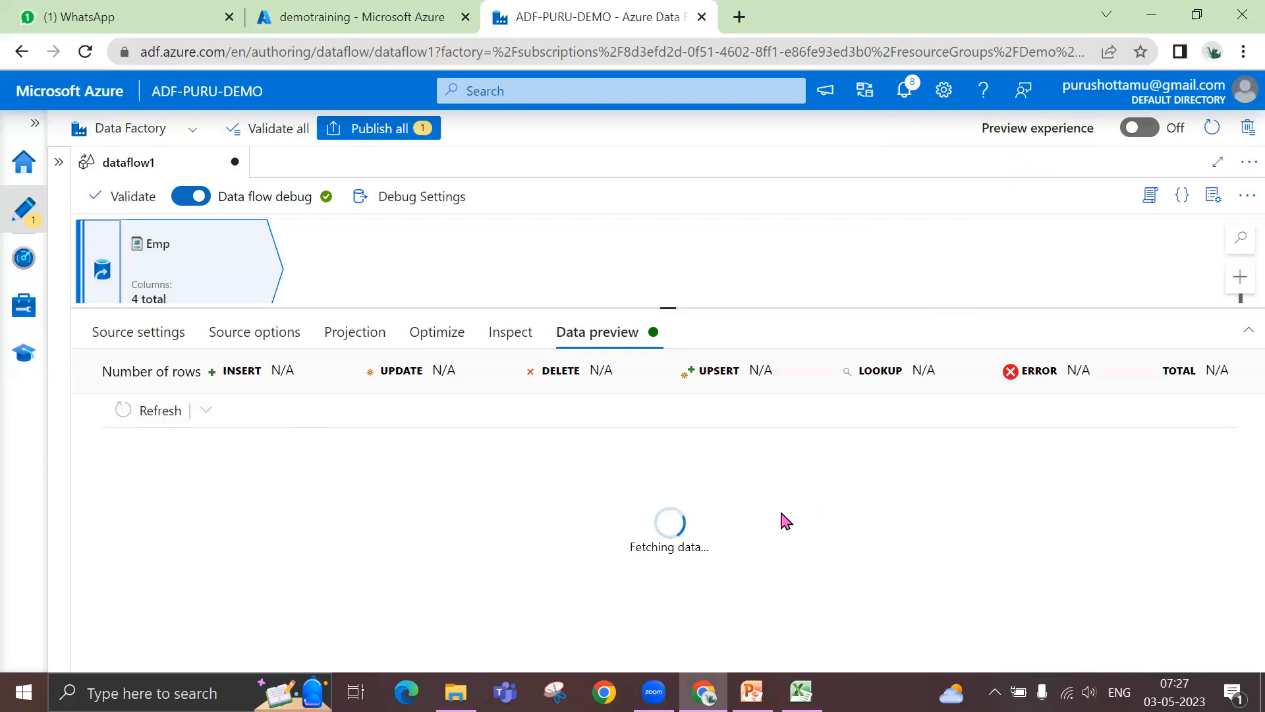
drag(670, 306, 669, 280)
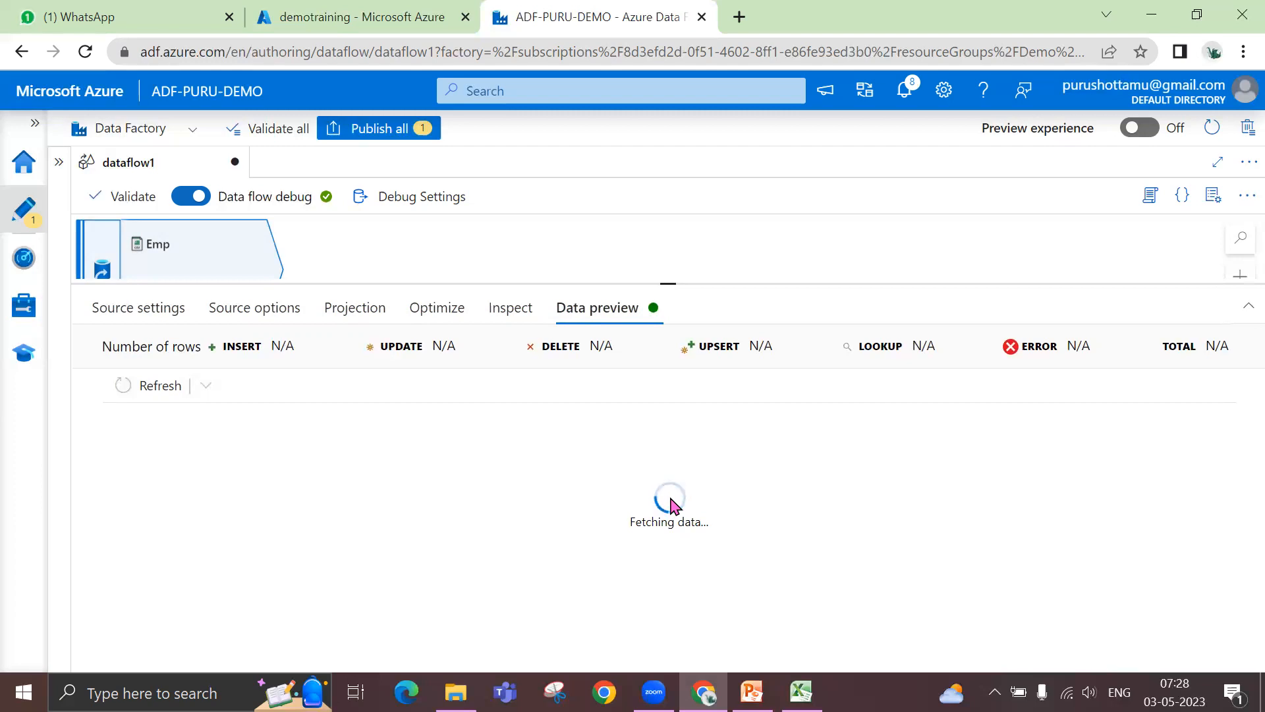
- Examine the Emp source's fetched rows in the data preview, resizing the preview area to show more of the source
click(801, 691)
click(801, 692)
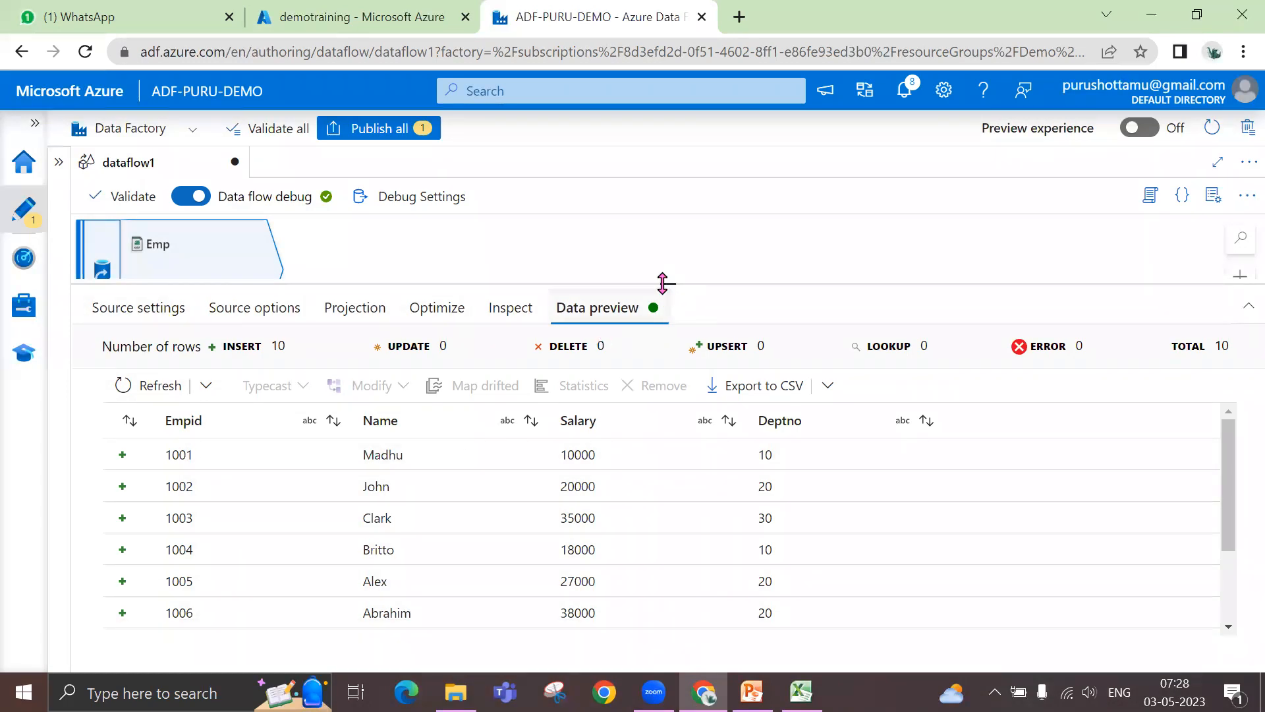
drag(663, 284, 661, 315)
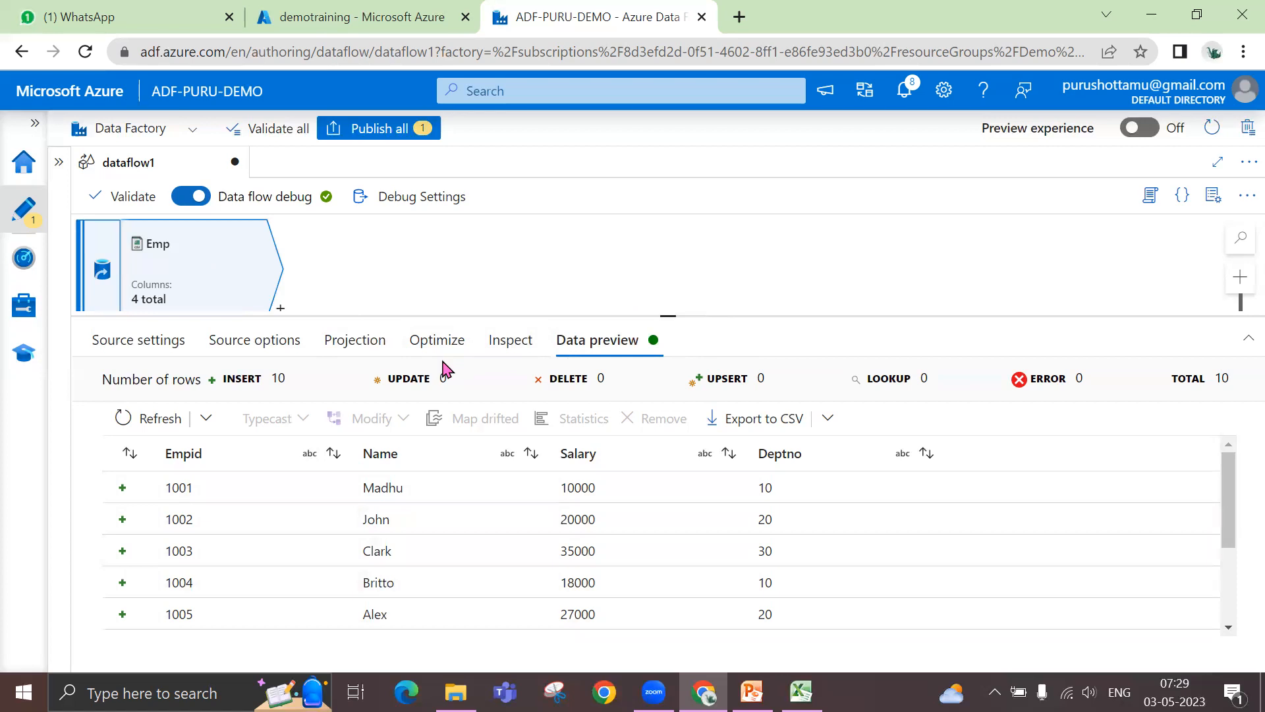
- Import the projection of the Emp source to infer its column data types
click(249, 347)
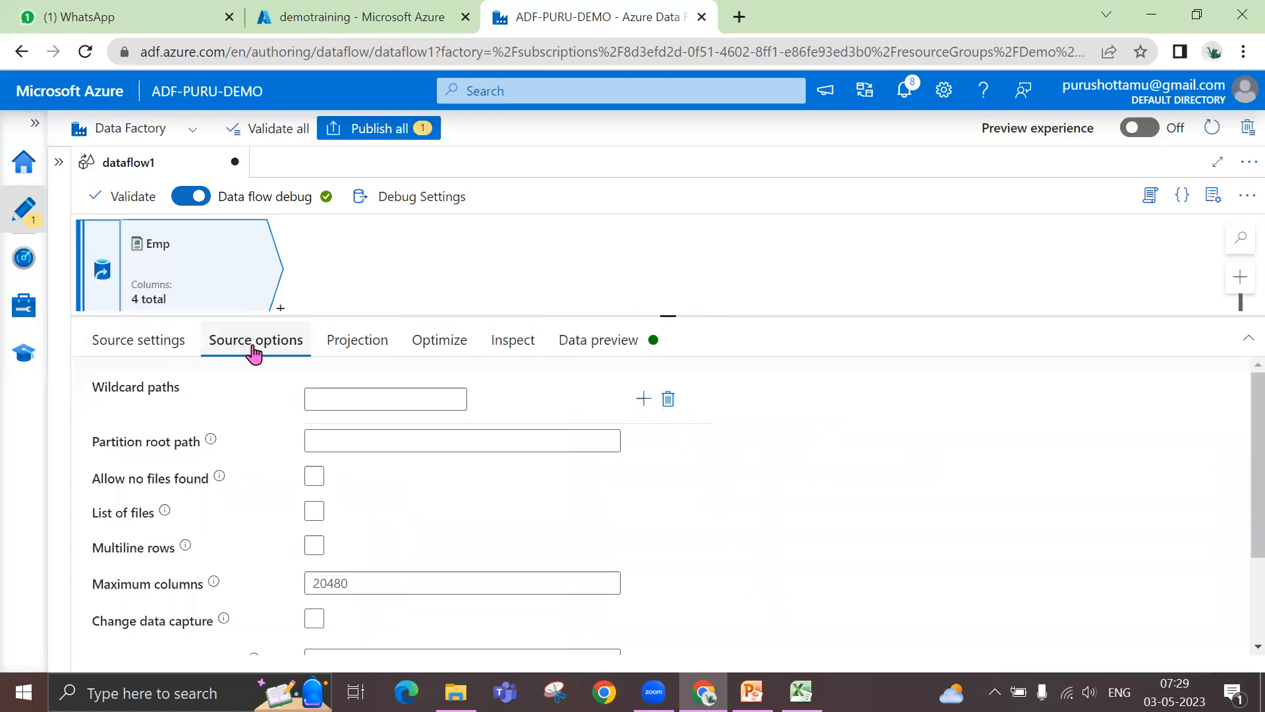
click(358, 356)
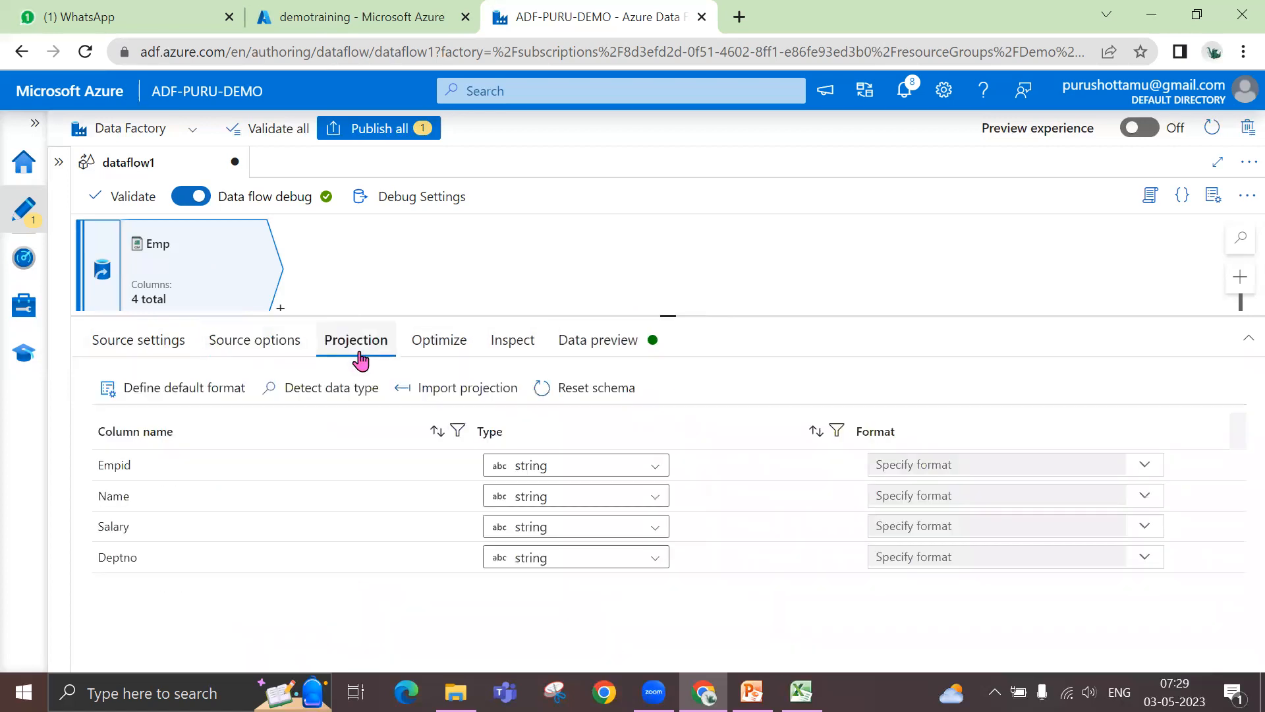
click(455, 398)
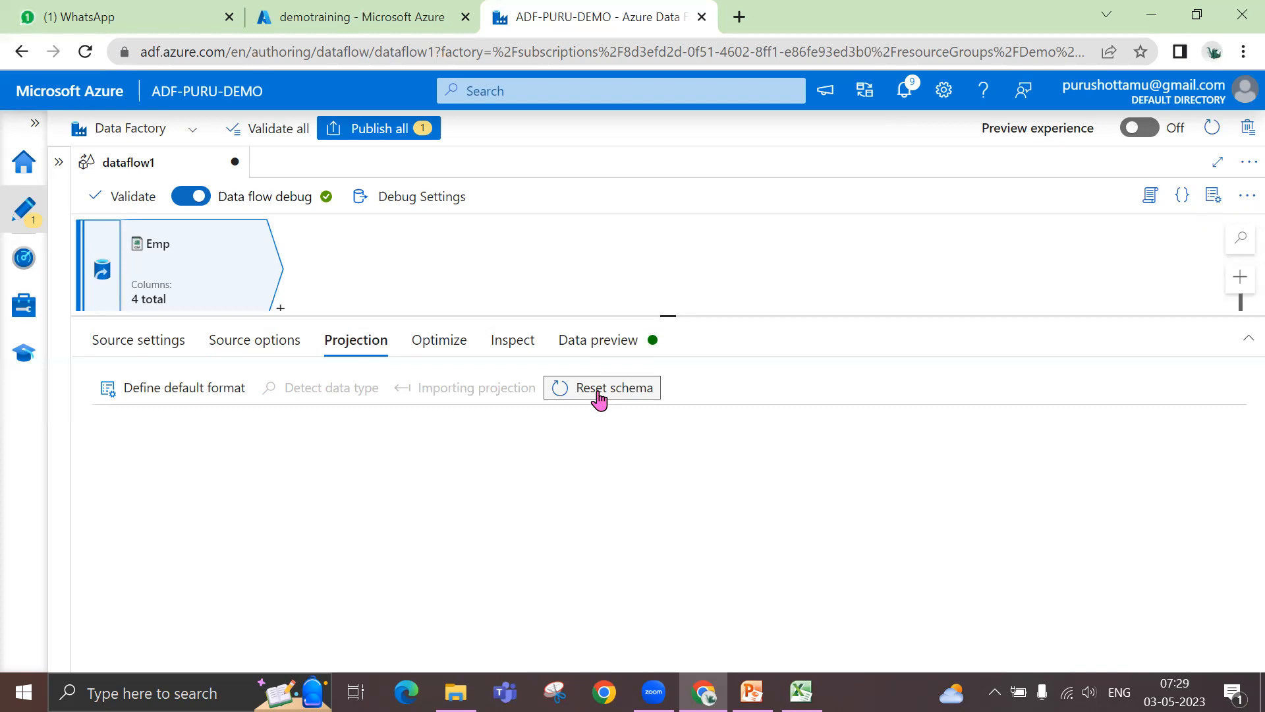
drag(668, 314, 673, 288)
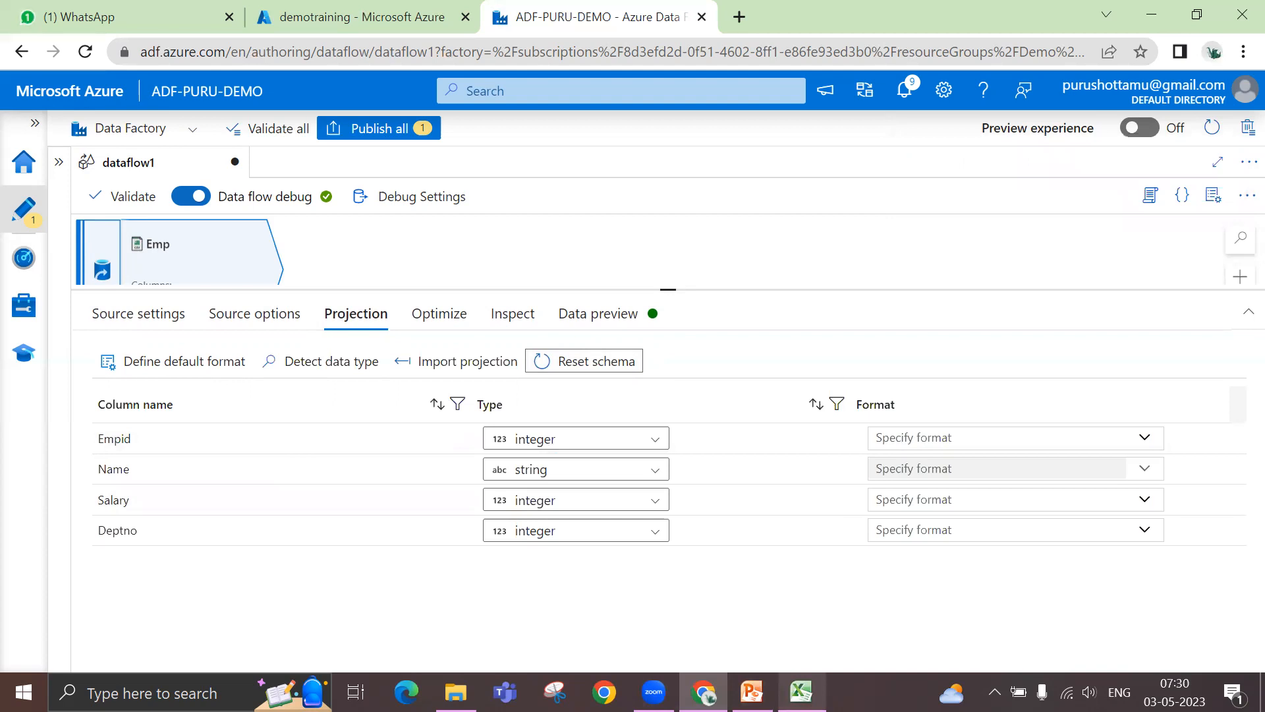
- Switch to the emp_data workbook in Excel and compare its Empid, Name, Salary and Deptno columns with the imported projection
click(802, 692)
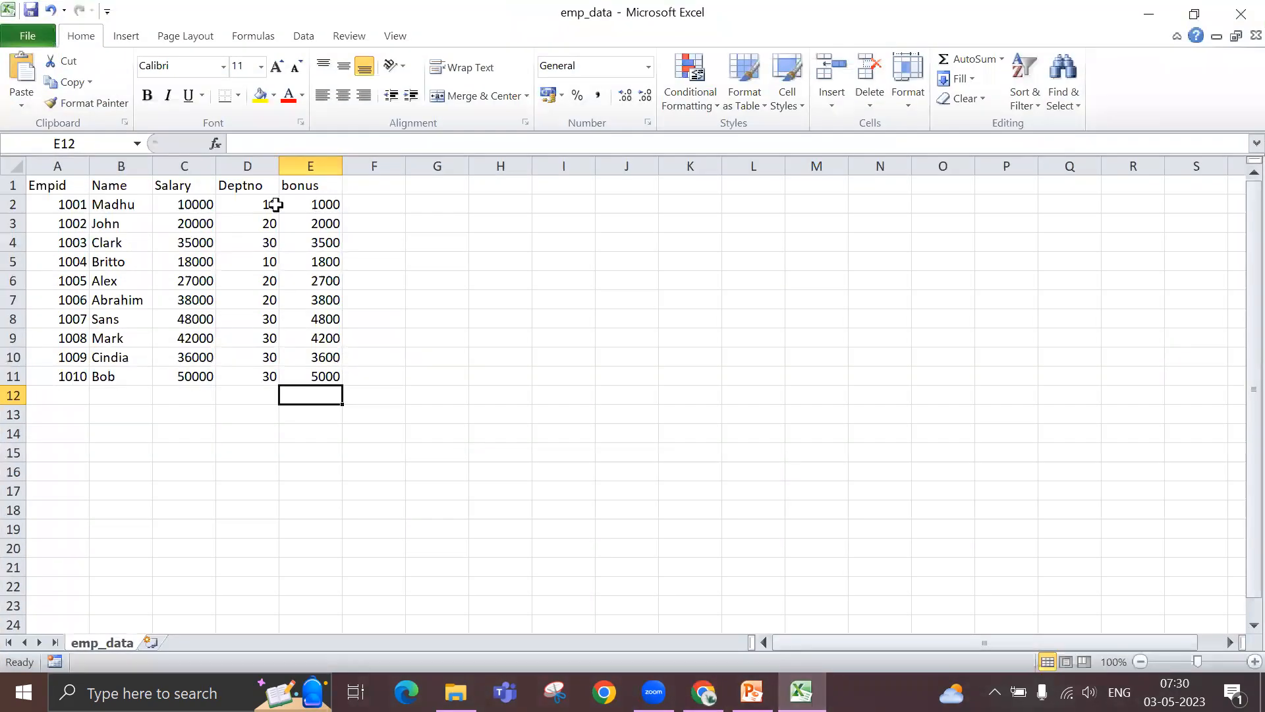
drag(191, 206, 195, 373)
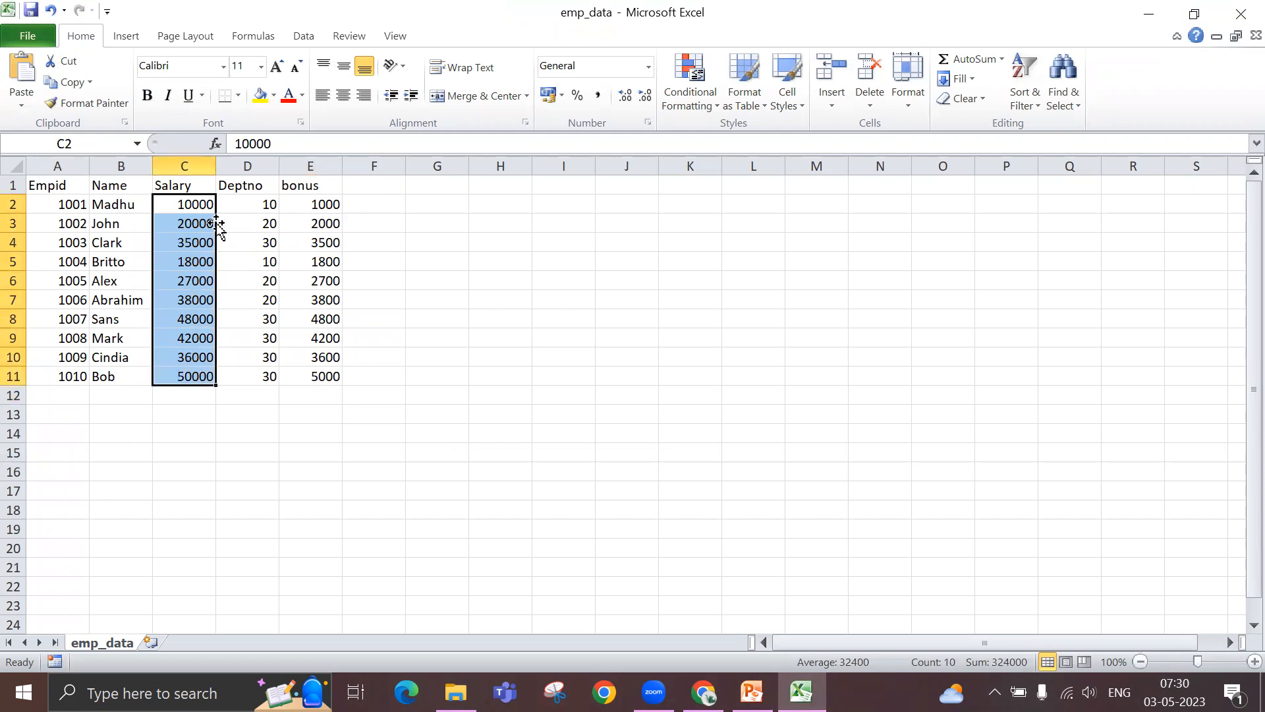
drag(249, 206, 251, 321)
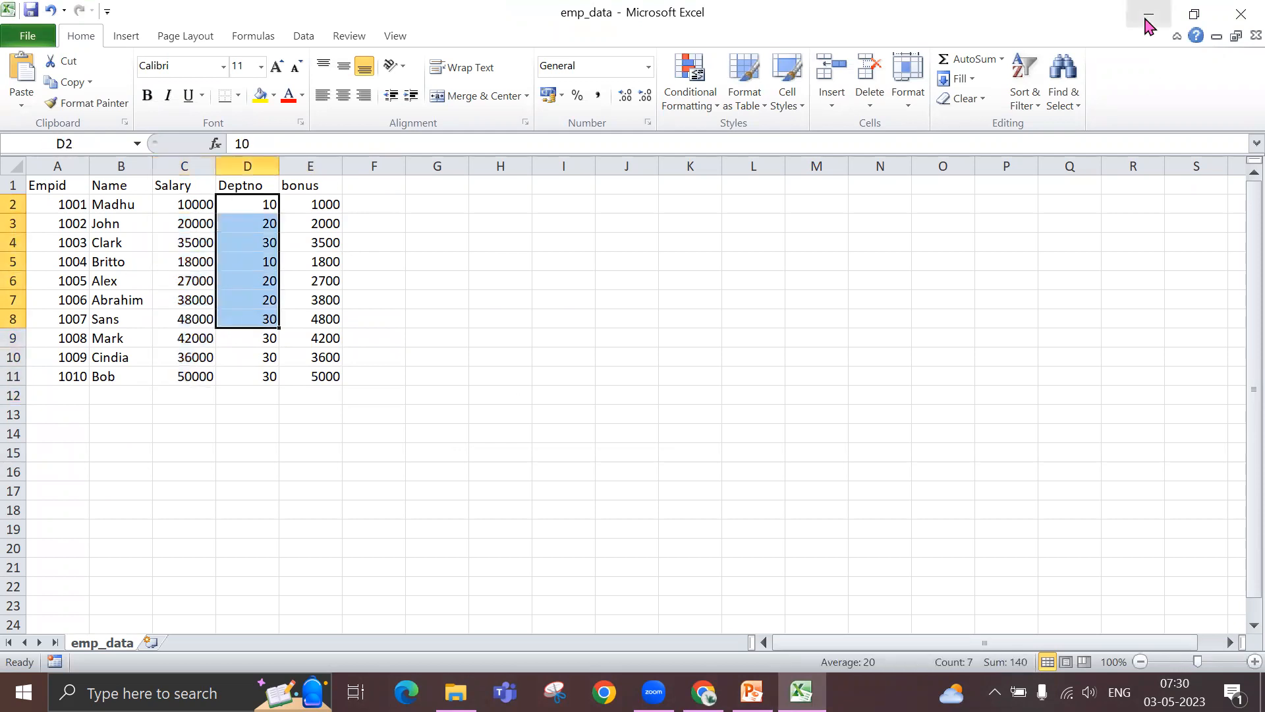
click(1147, 14)
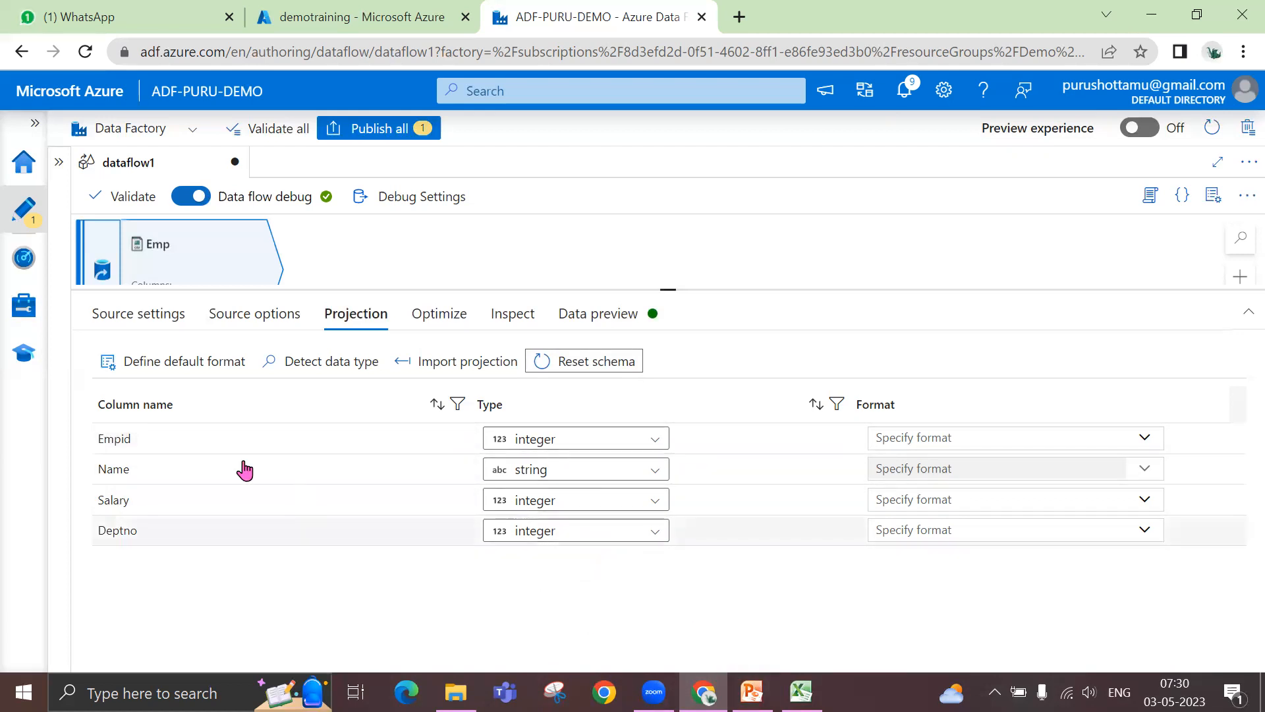
click(801, 692)
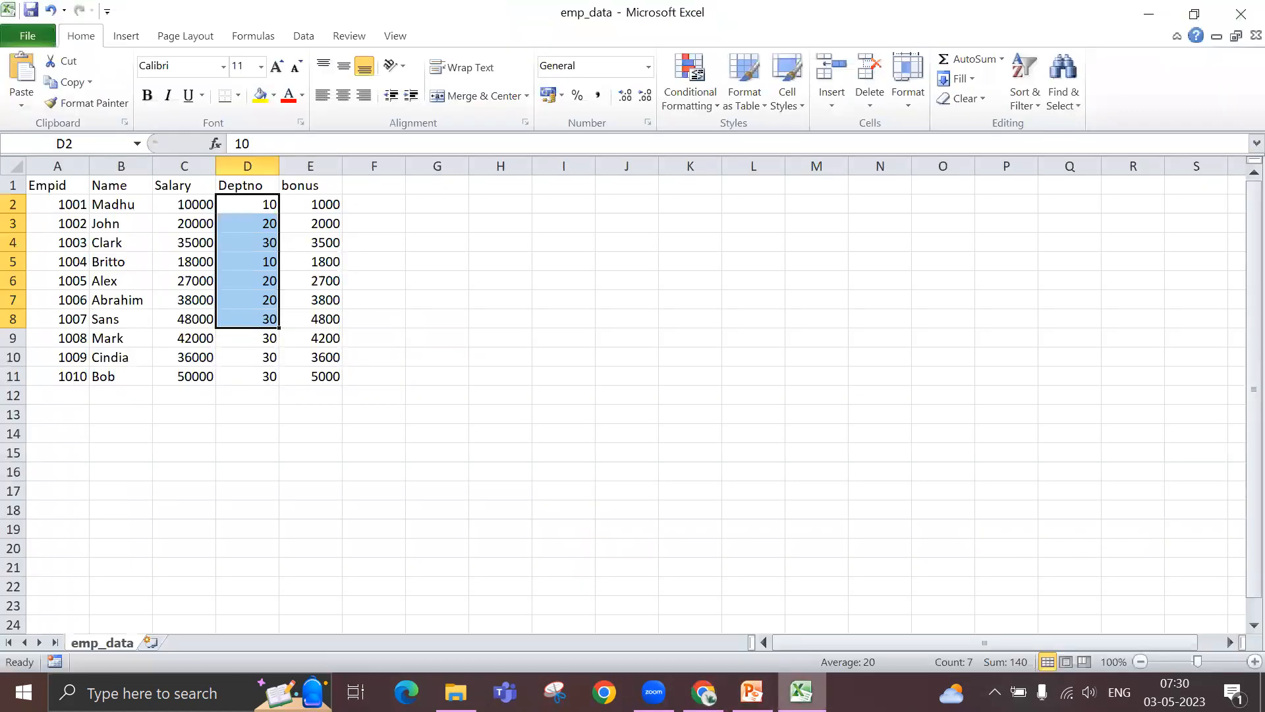
drag(58, 185, 272, 370)
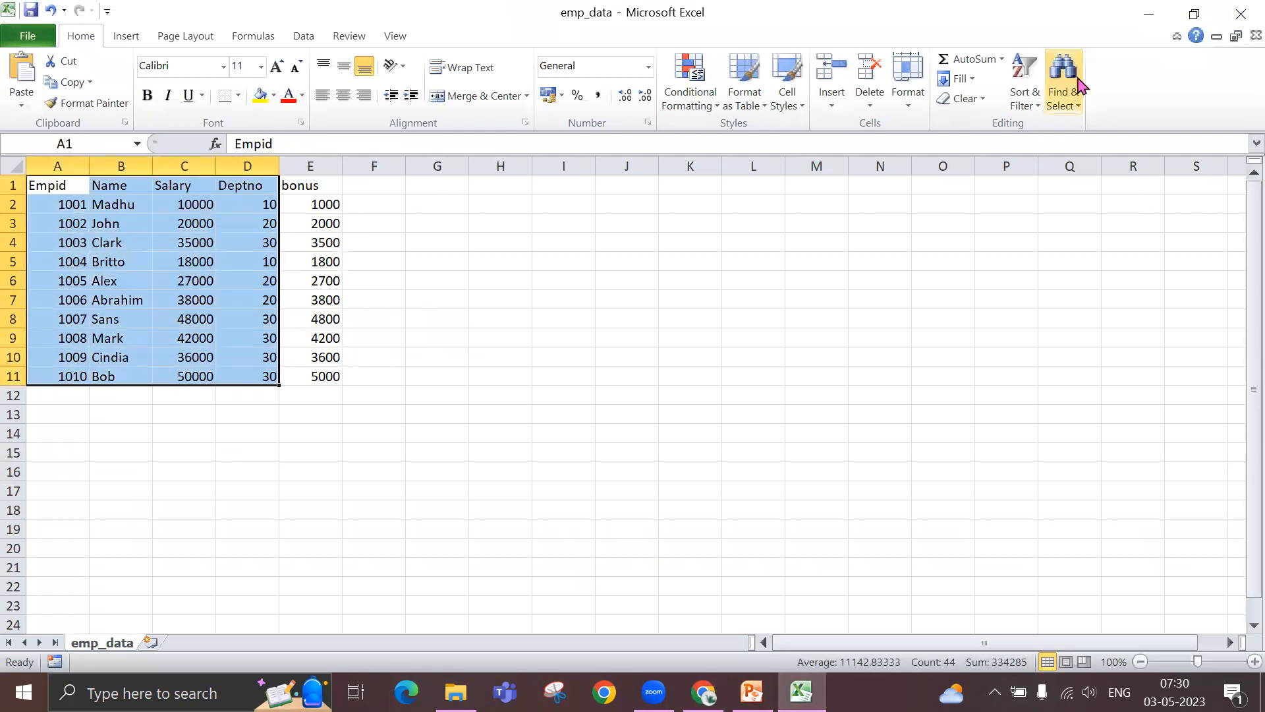
click(1148, 13)
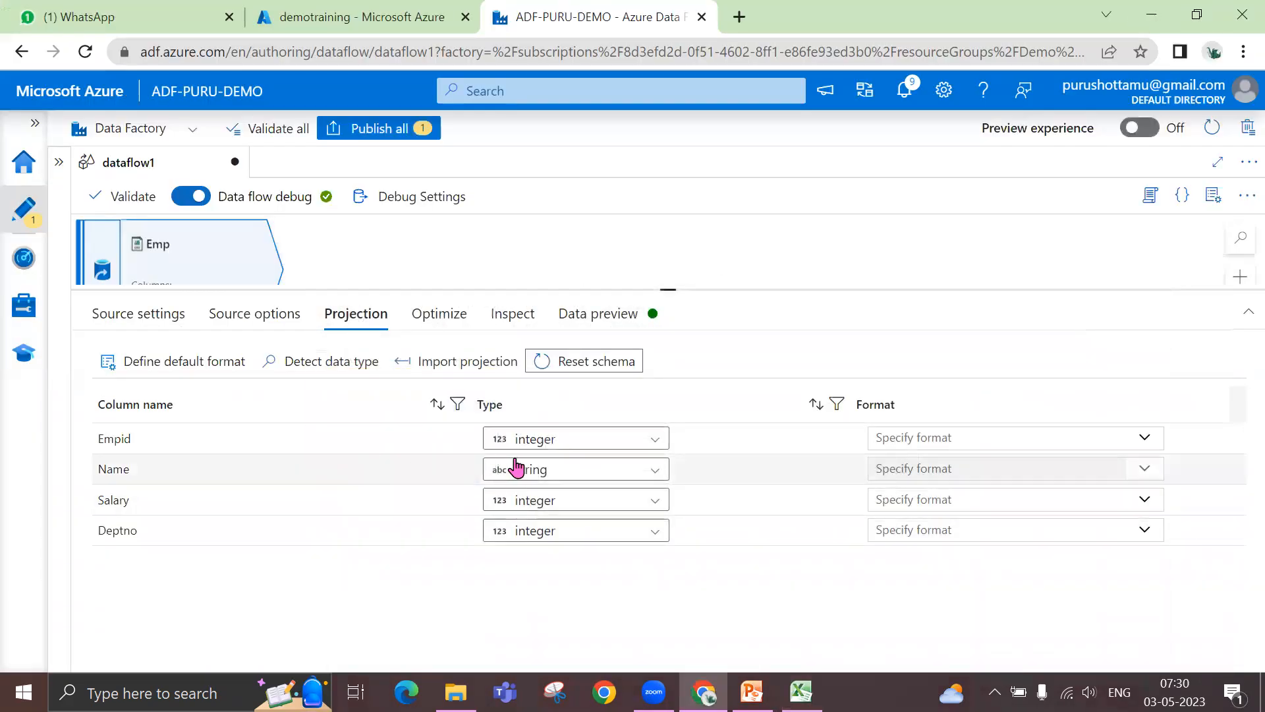
- Review the date, time, whole number, fraction and boolean options of the projection's default format without changing them
click(147, 363)
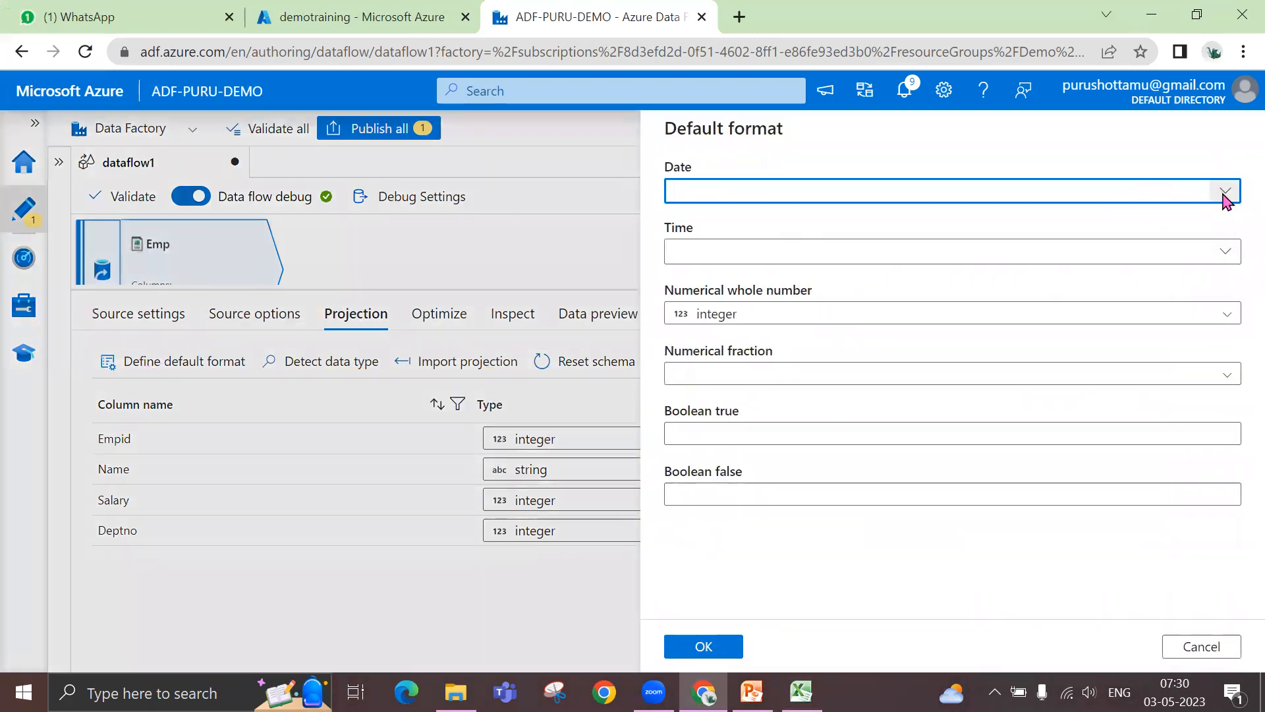
click(1225, 192)
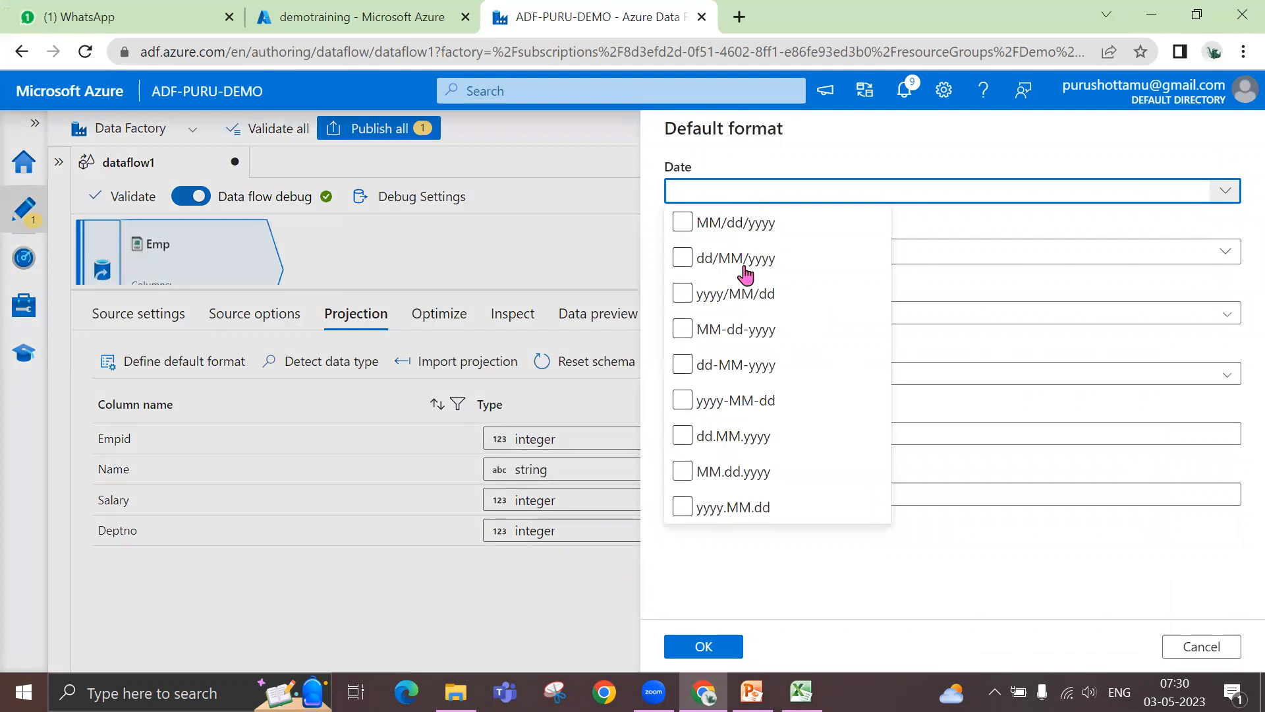
click(598, 131)
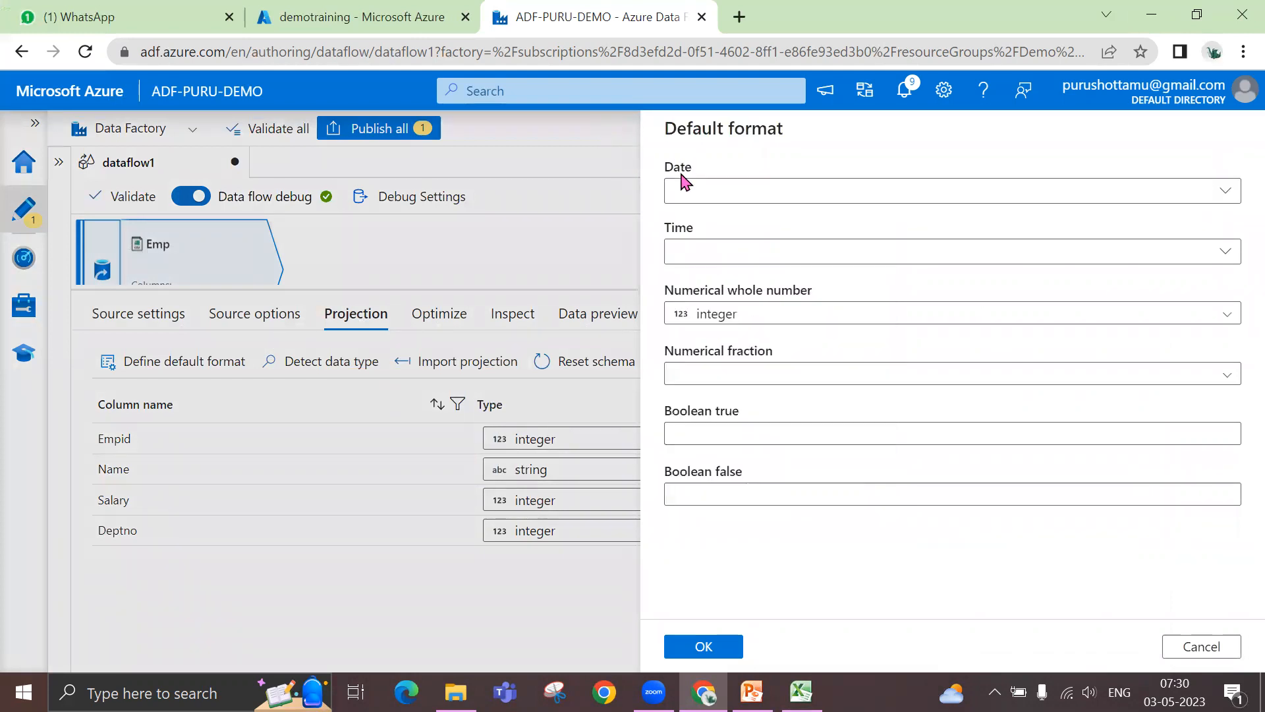
click(783, 257)
click(1227, 251)
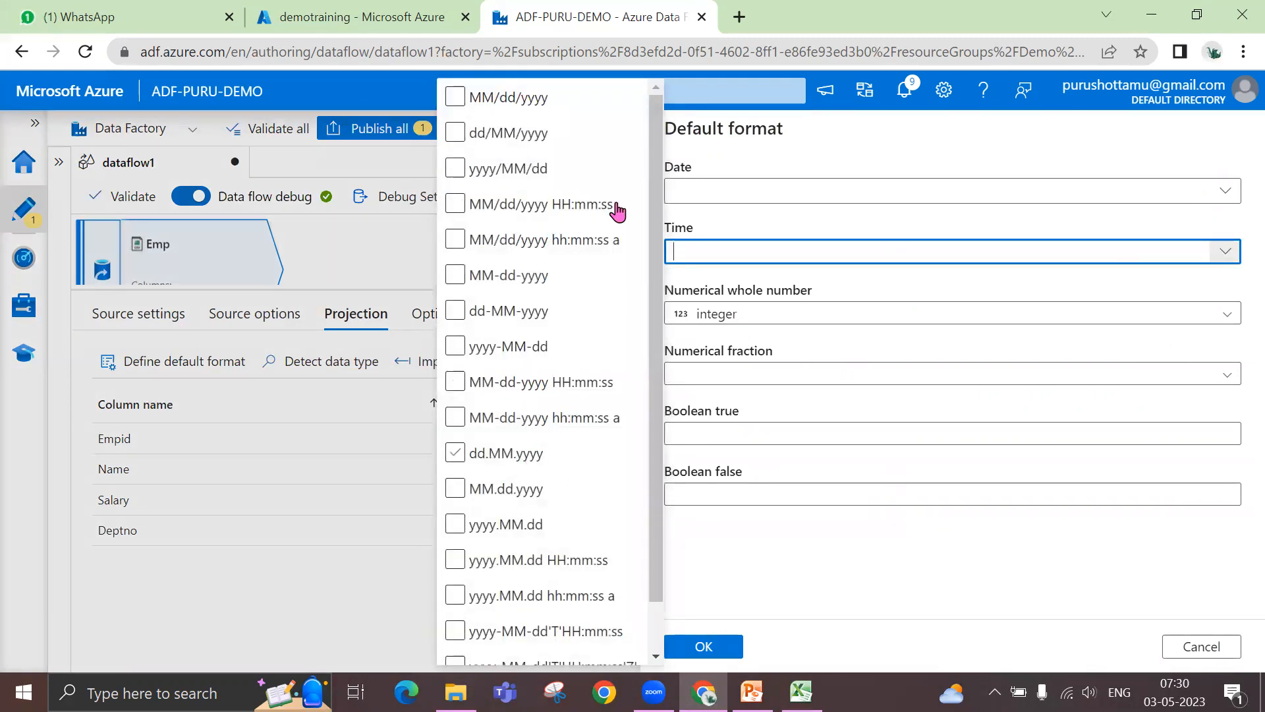
key(Escape)
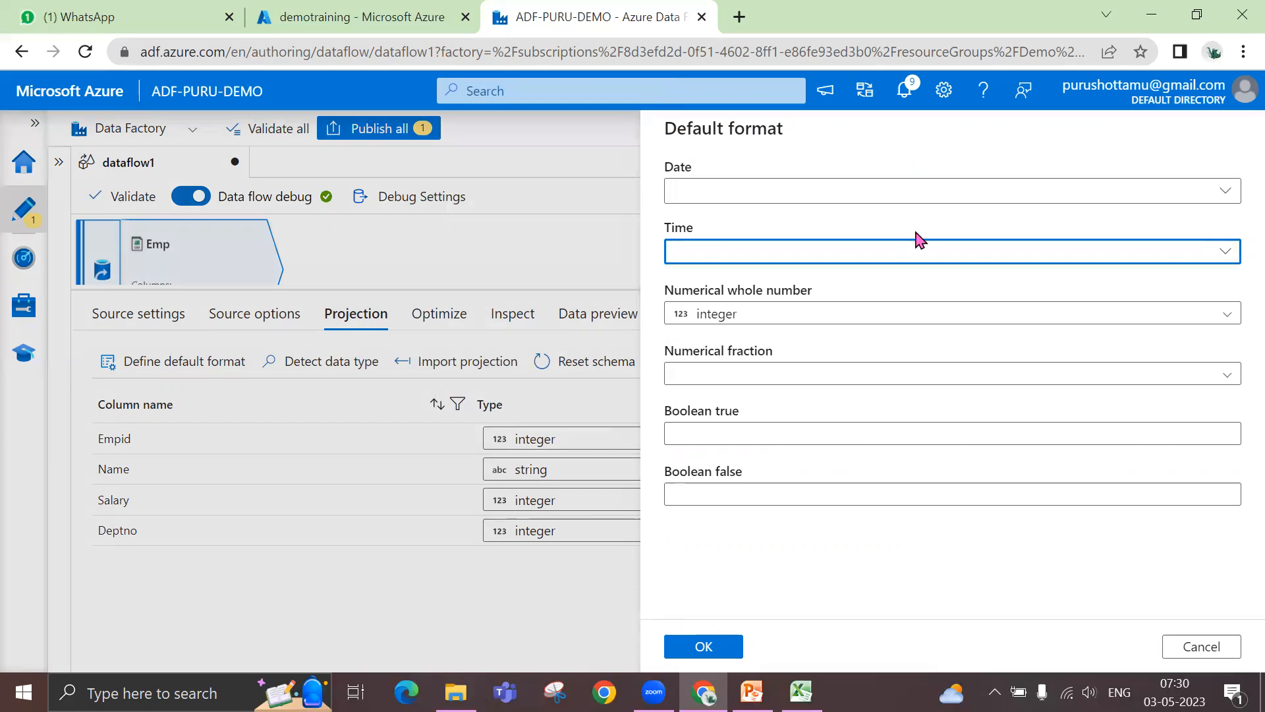
click(753, 374)
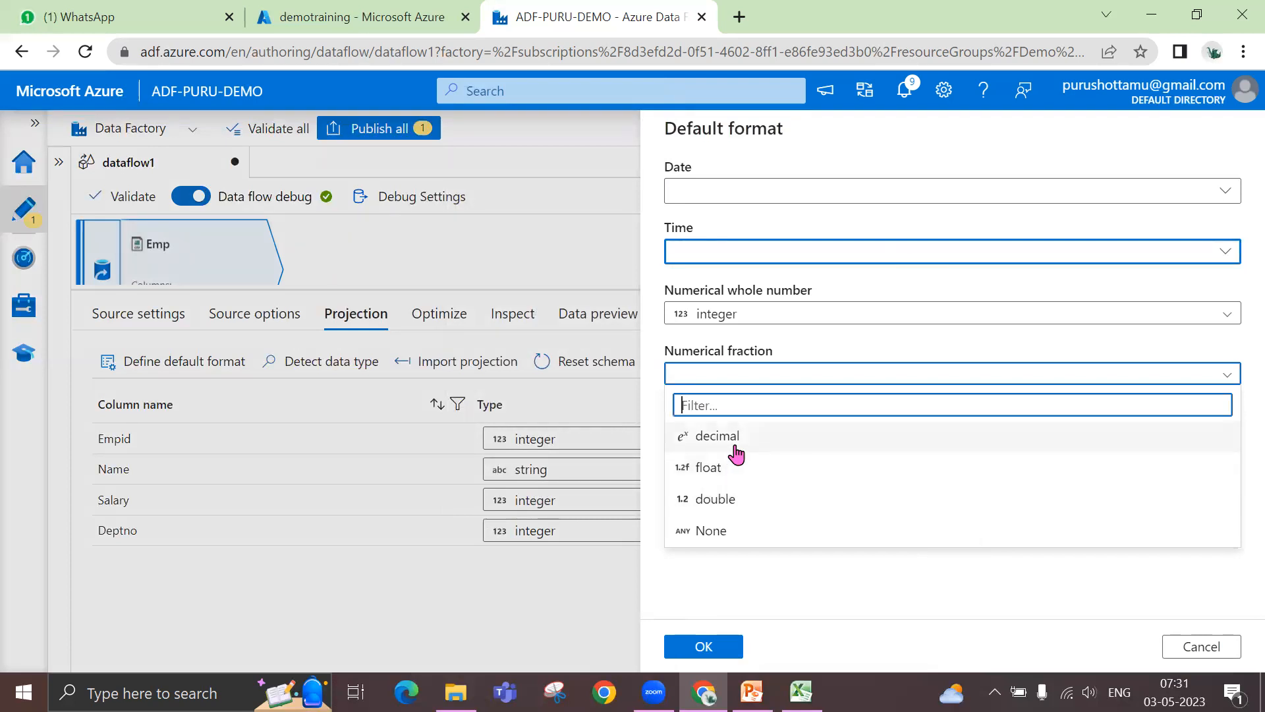
click(577, 134)
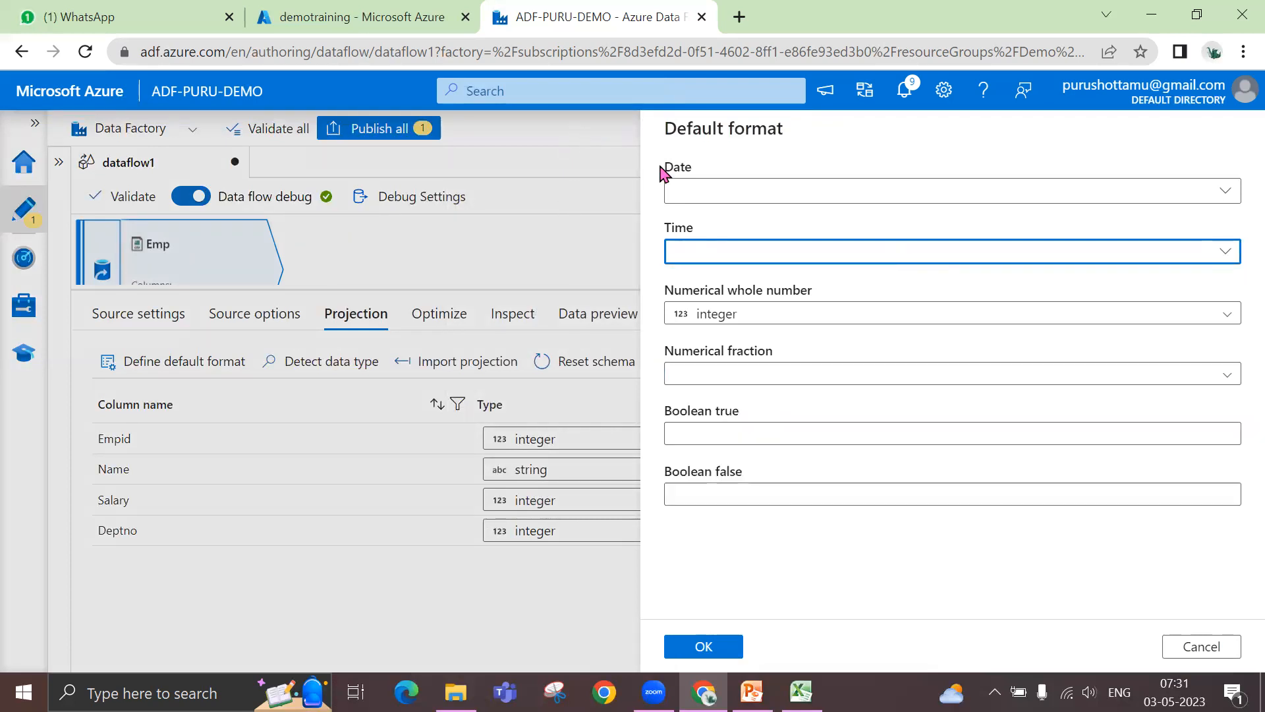
click(763, 442)
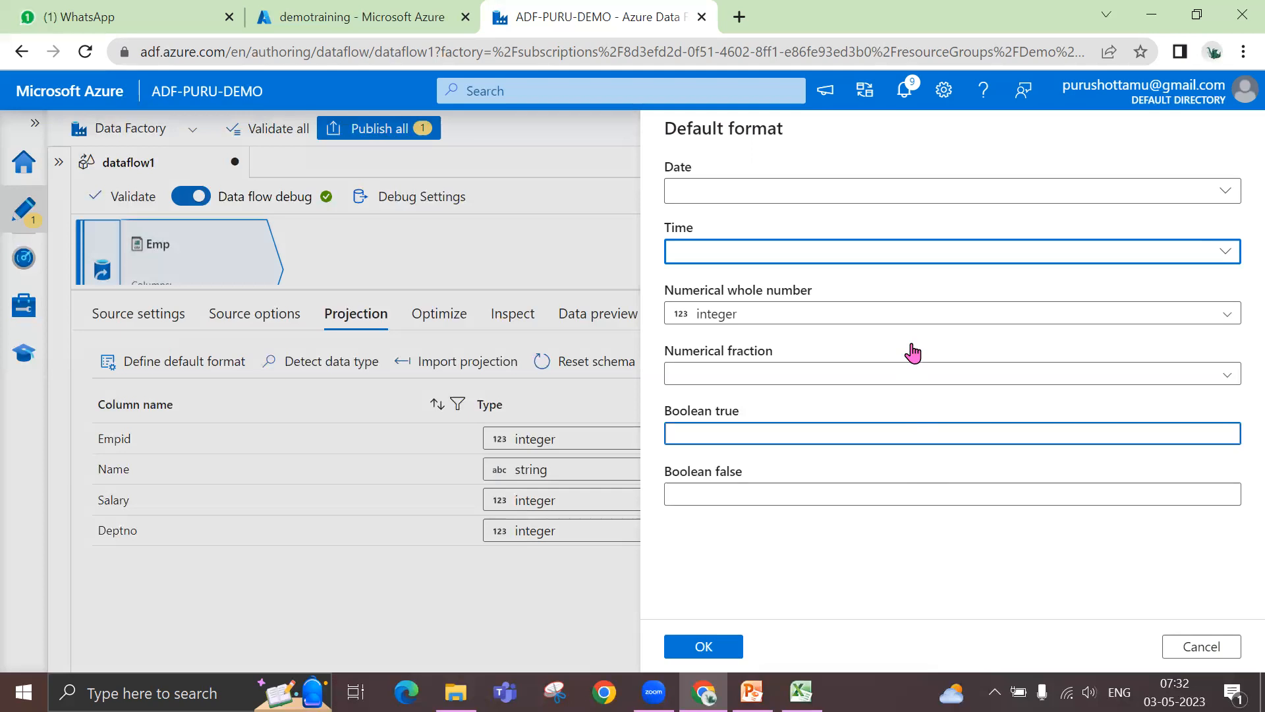
click(915, 315)
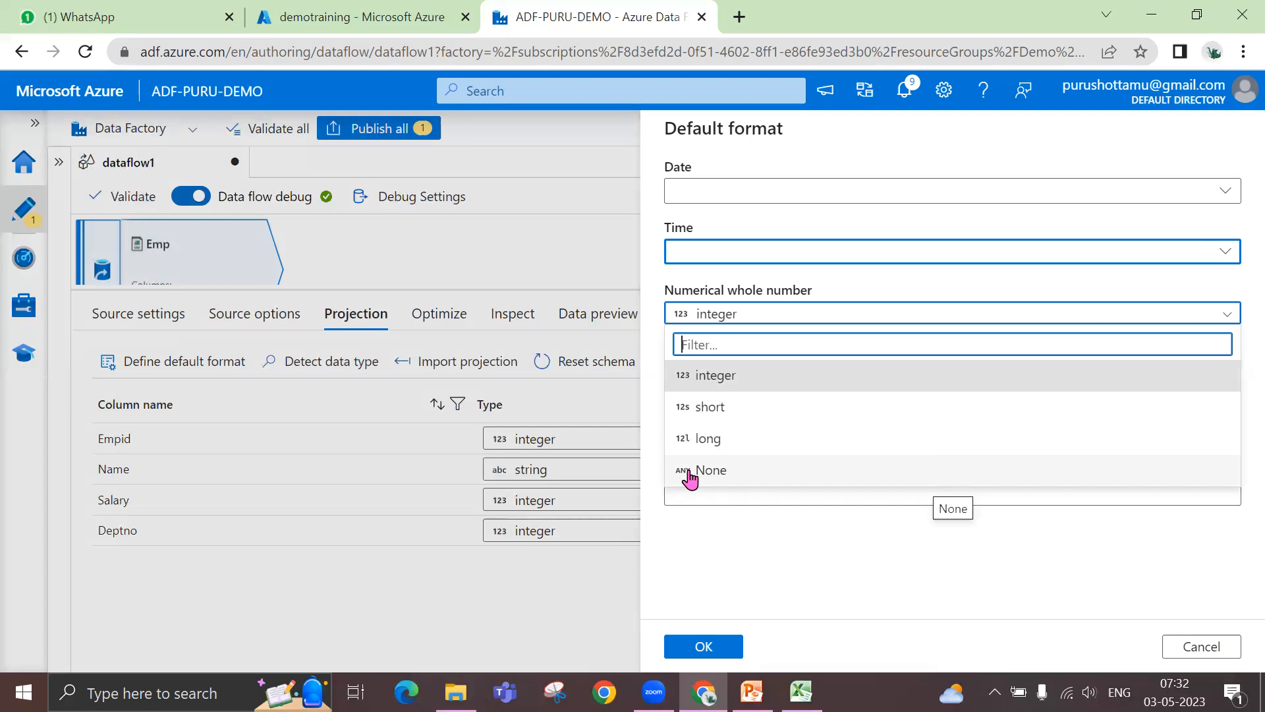
click(566, 132)
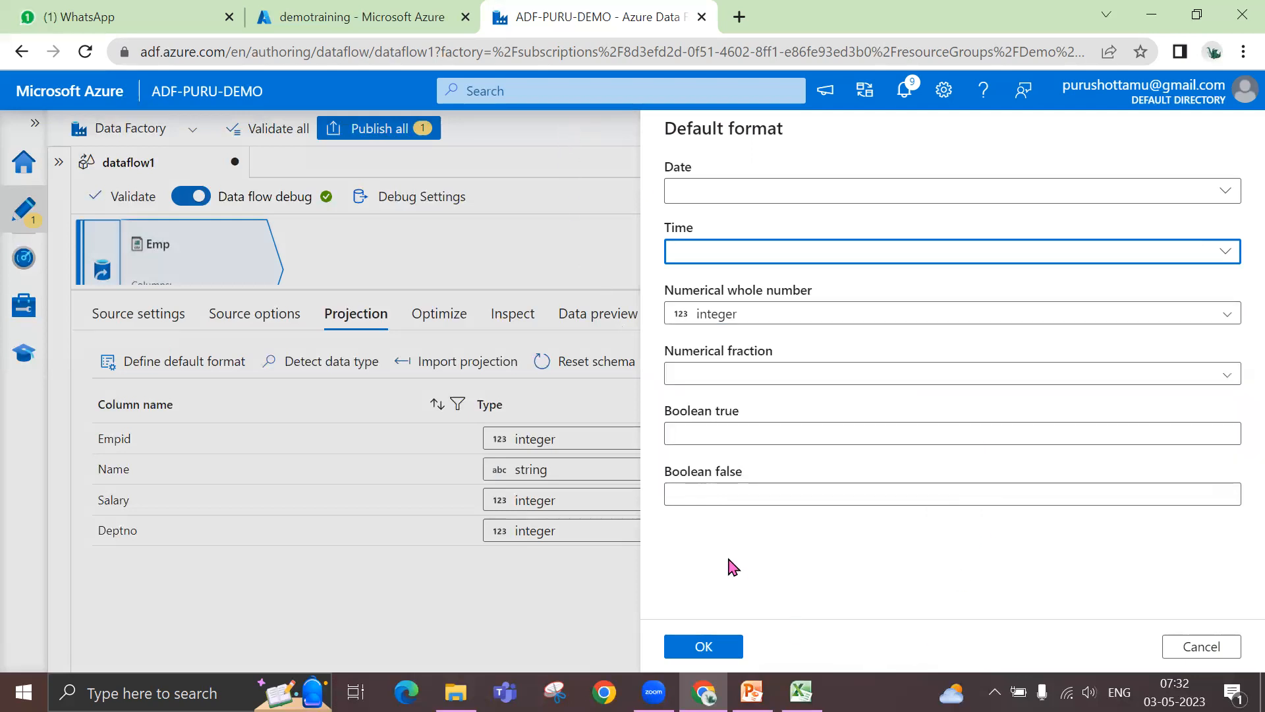
click(1233, 648)
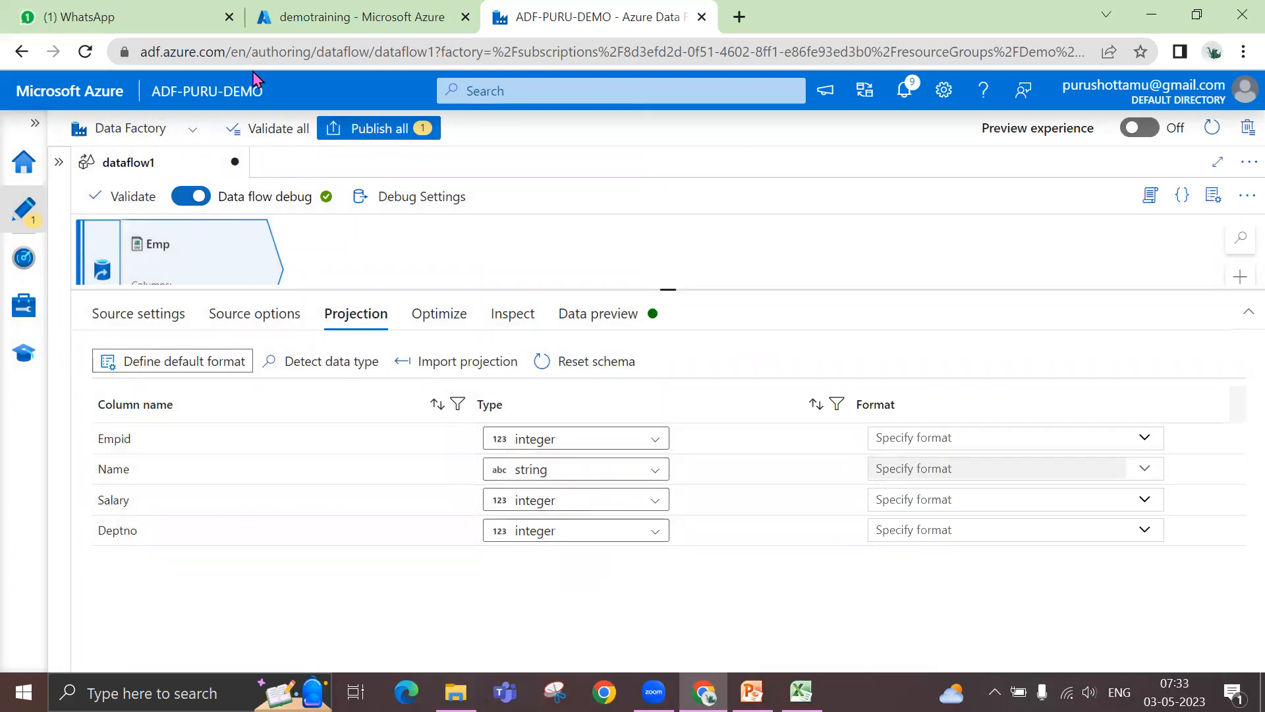
- Check the Emp source's dataset settings in Azure Data Factory and the bonus column in the emp_data workbook
click(319, 22)
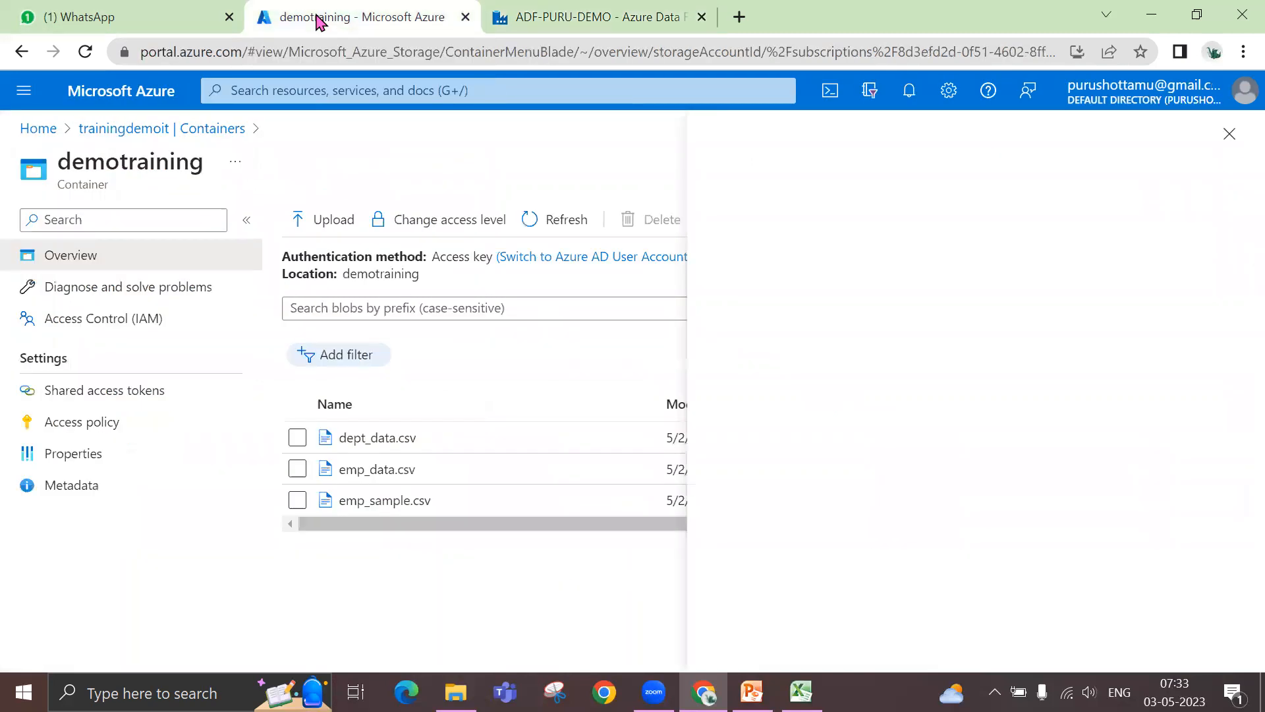
click(565, 20)
click(149, 319)
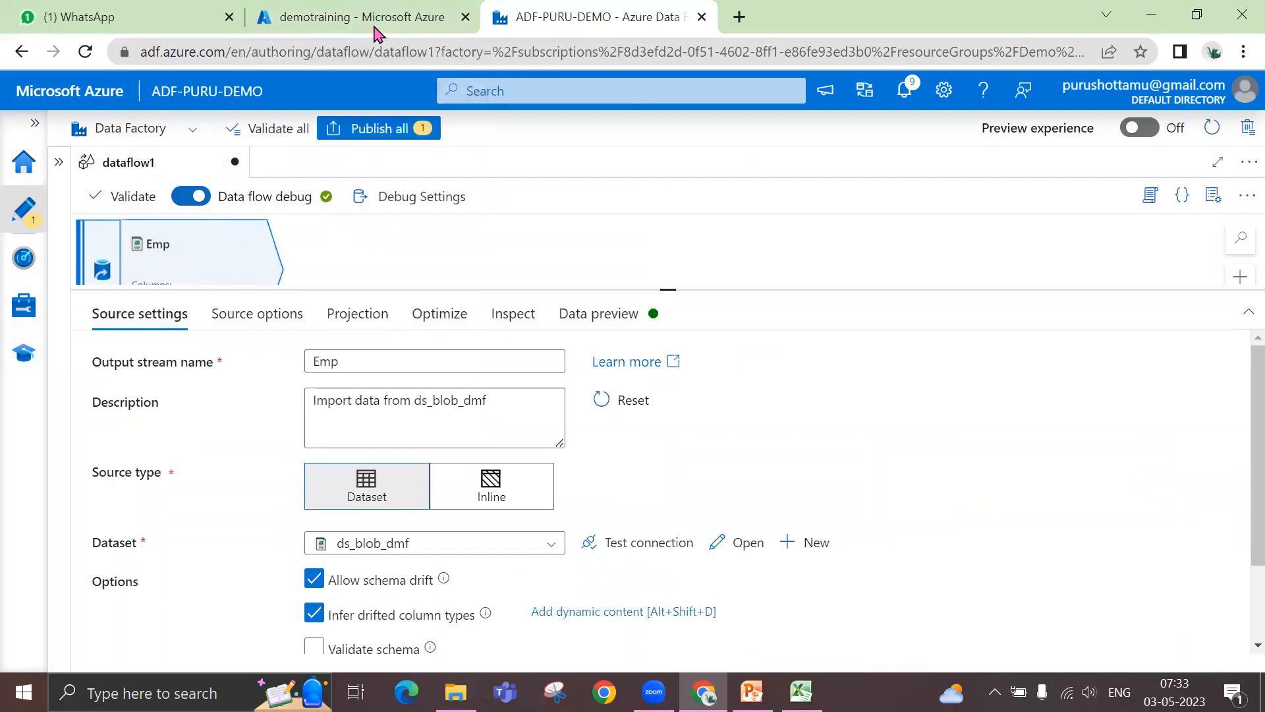
click(802, 692)
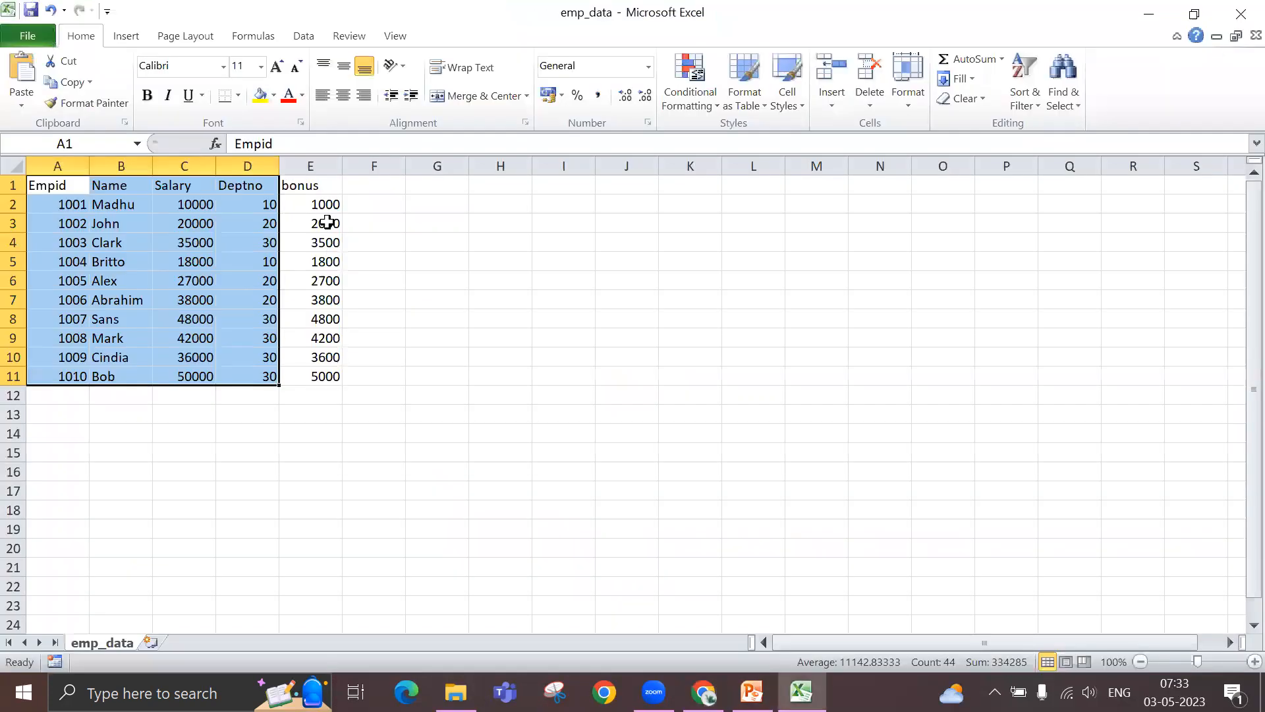
click(1146, 19)
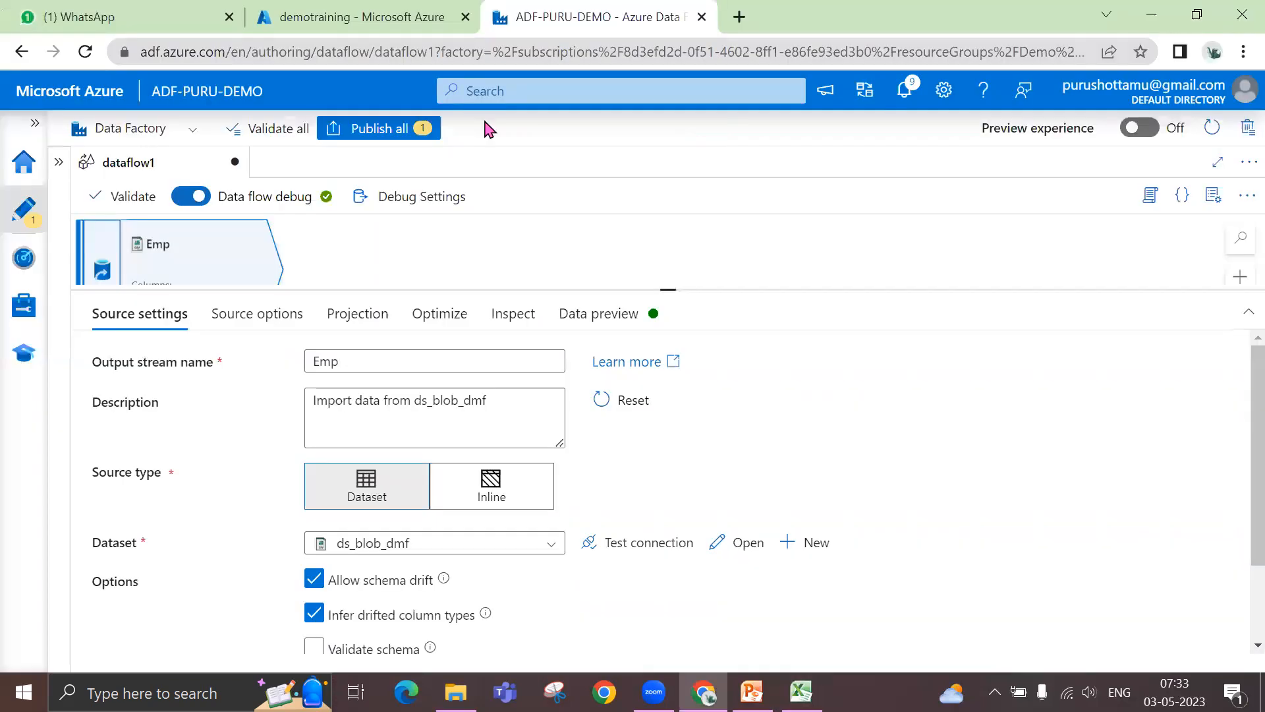
- Switch to the demotraining container in the Azure portal and upload emp_data.csv from the scripts folder, overwriting the existing blob
click(398, 20)
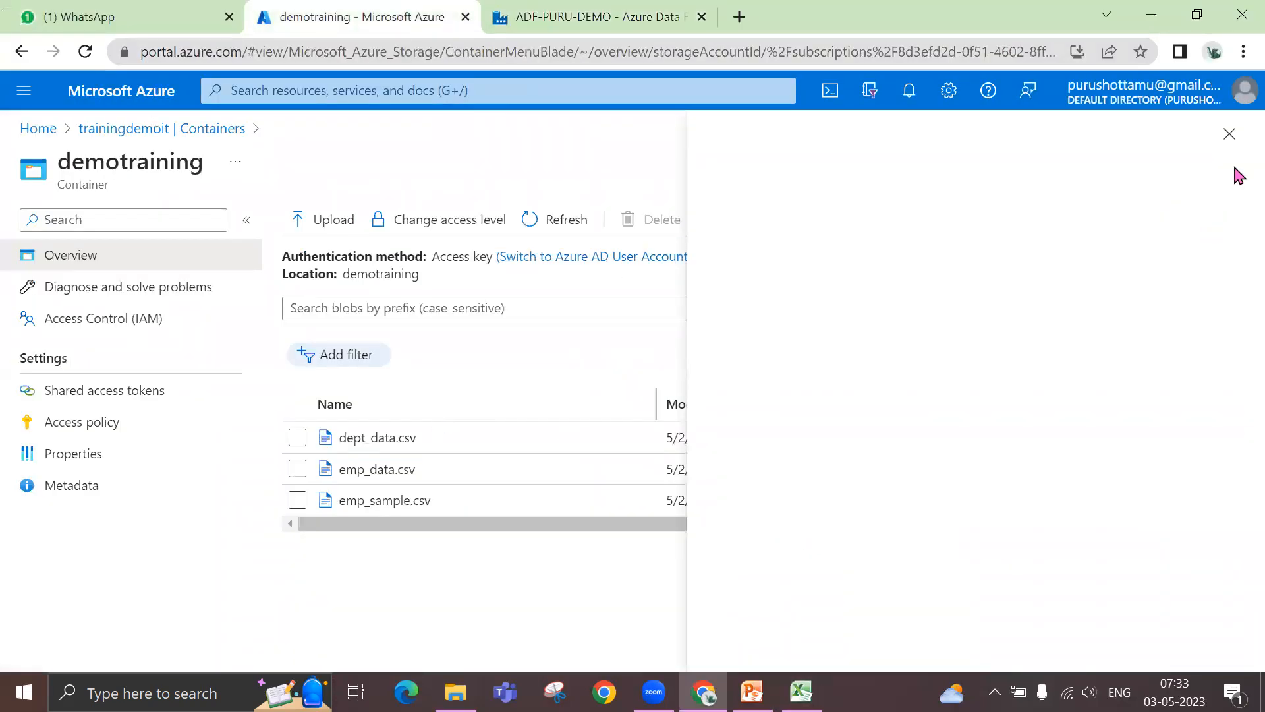
click(1230, 133)
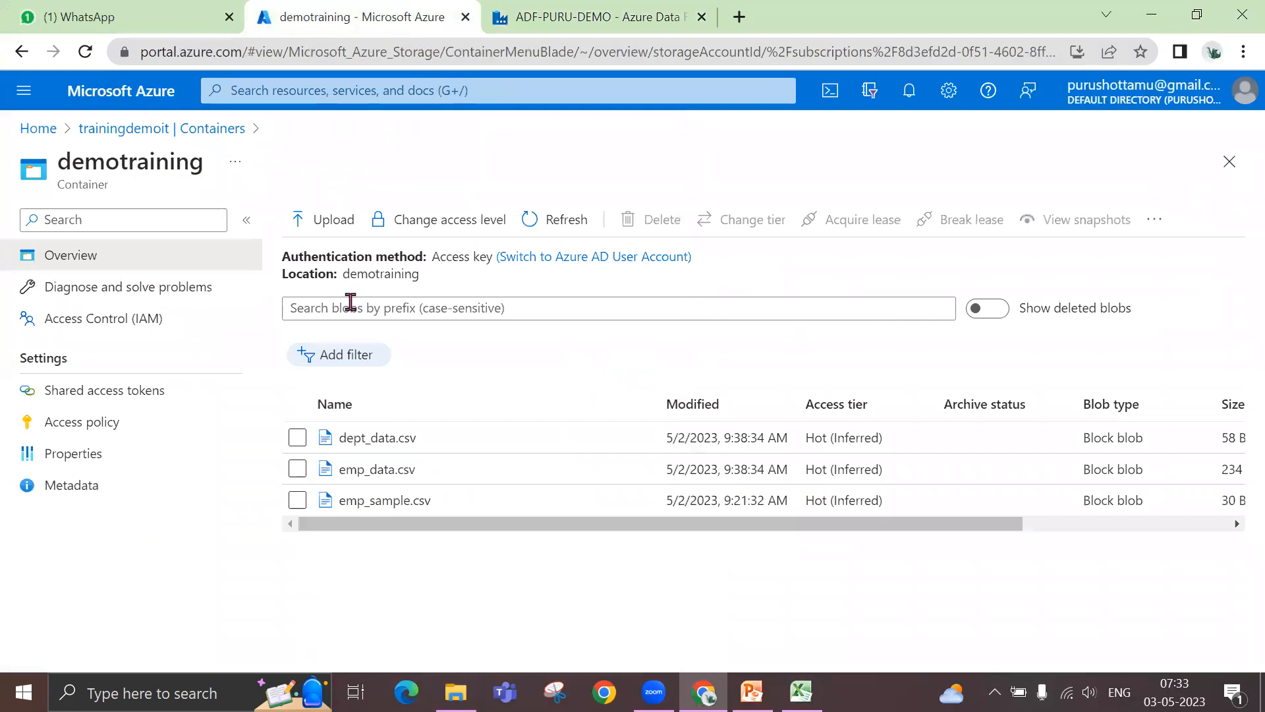
click(298, 469)
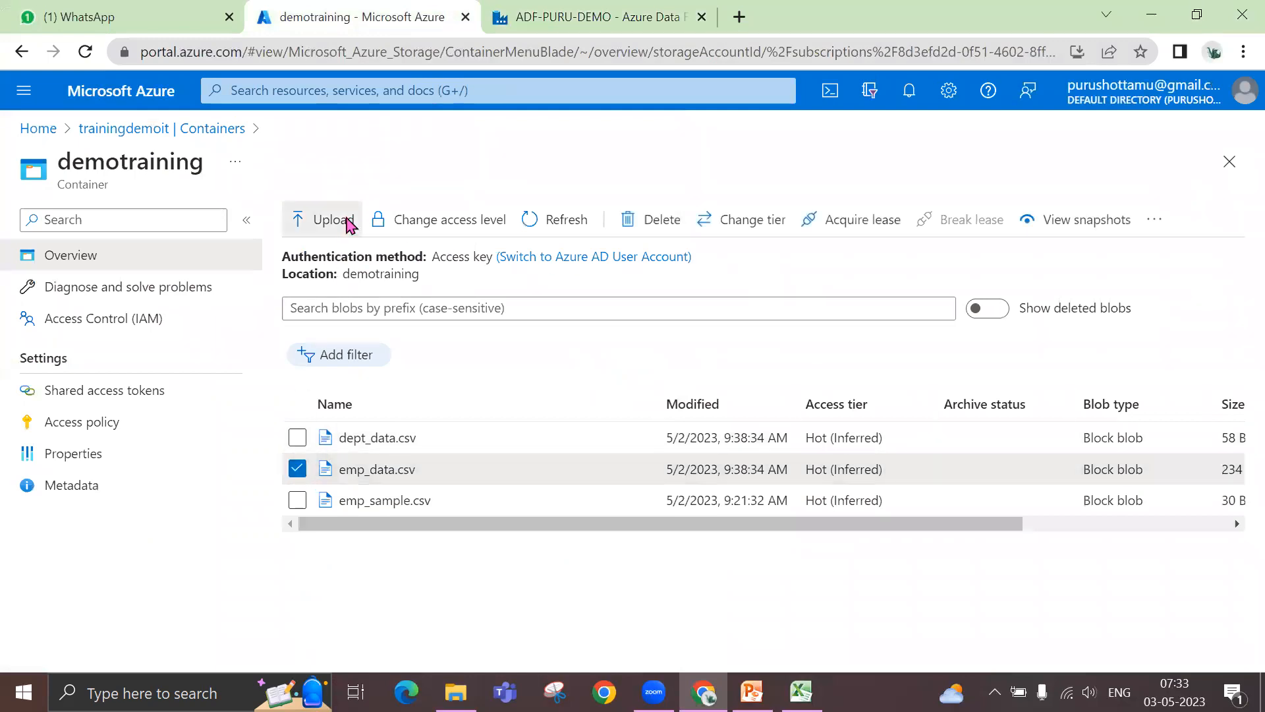
click(340, 221)
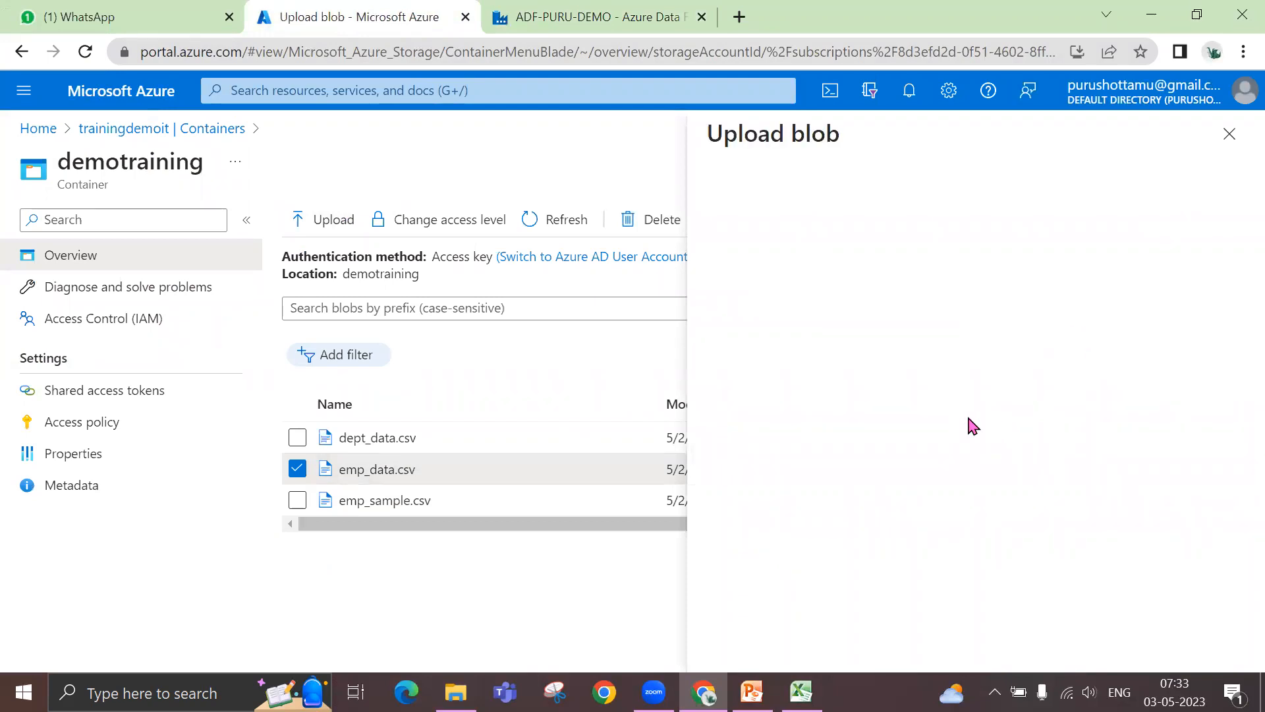
click(964, 331)
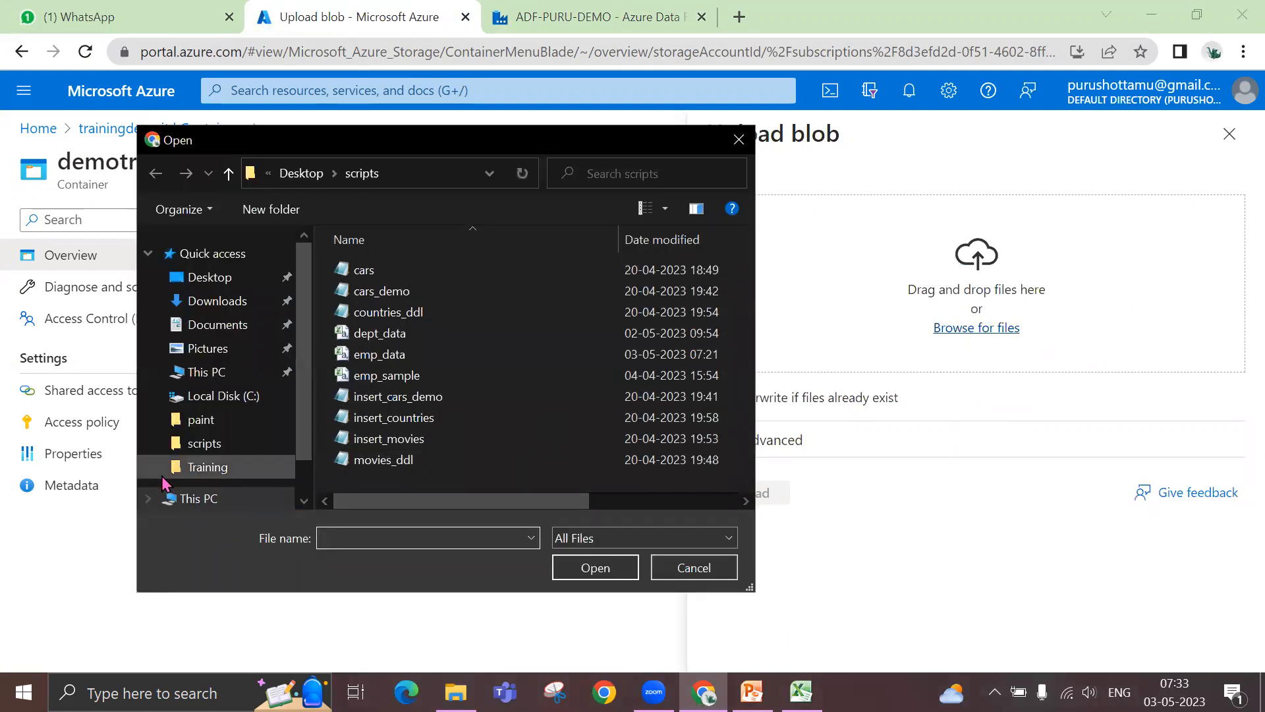
click(384, 356)
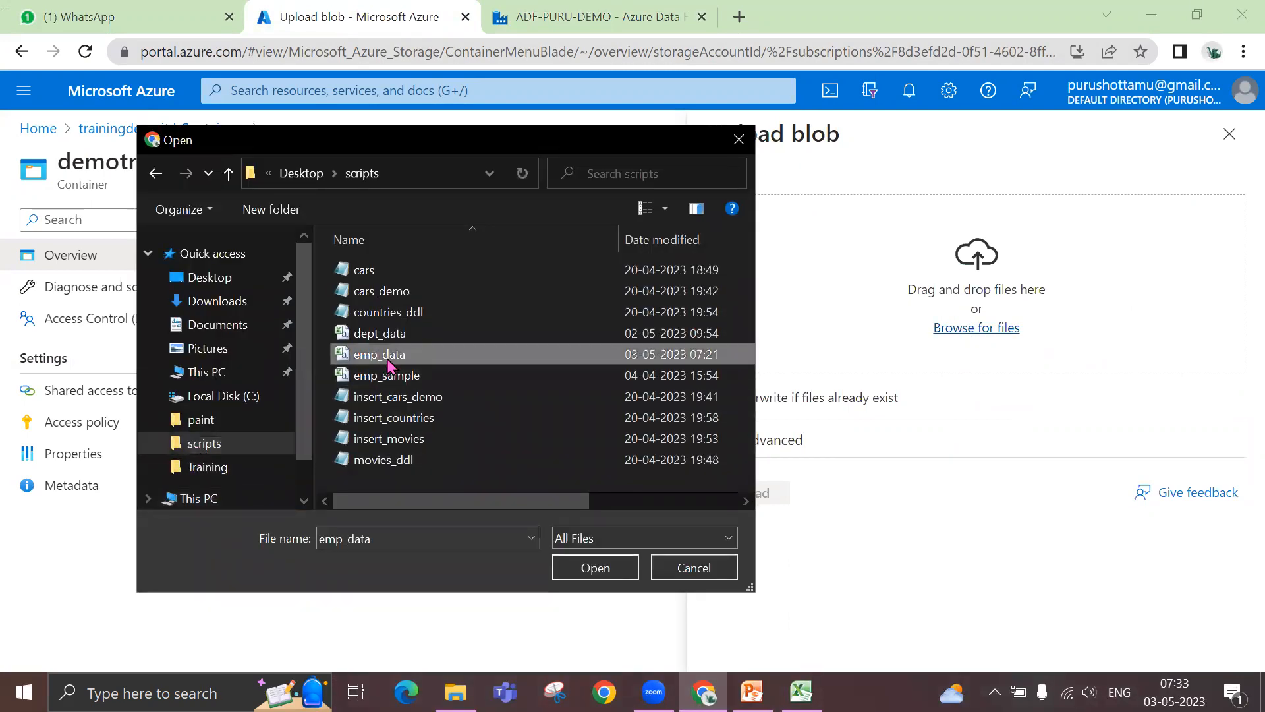
click(595, 567)
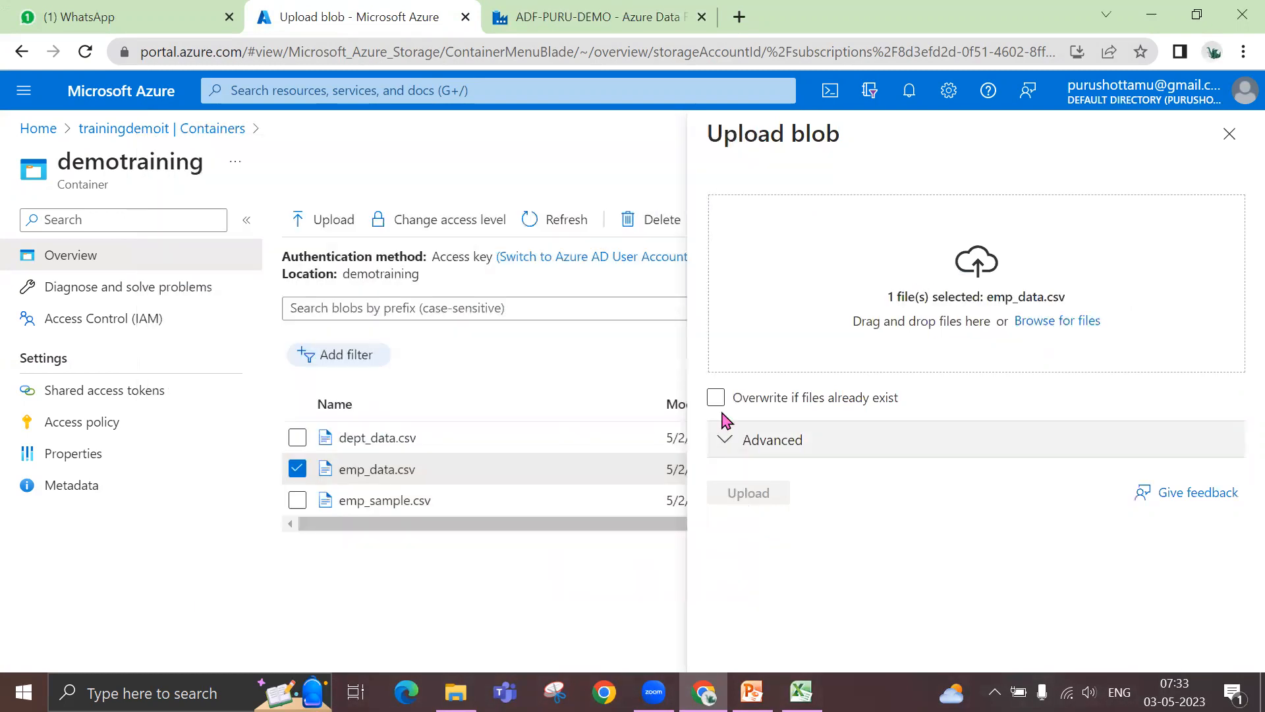
click(715, 397)
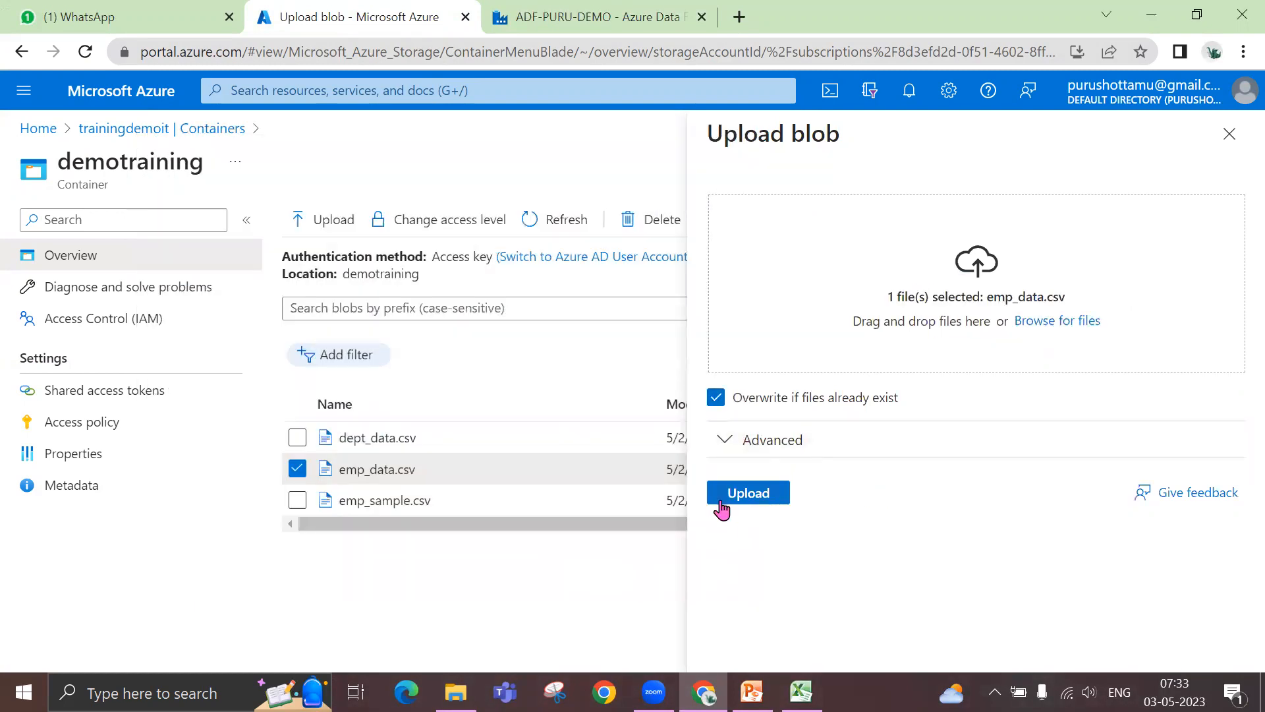
click(741, 496)
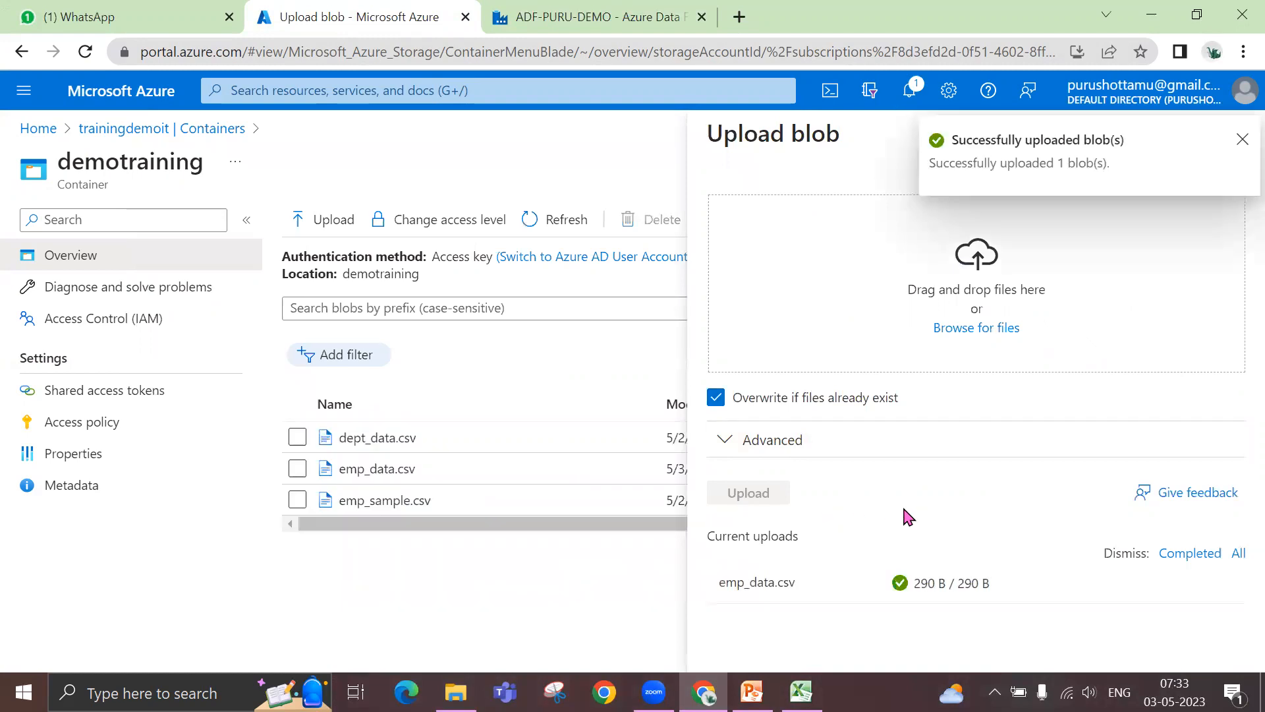
click(1241, 139)
click(1240, 138)
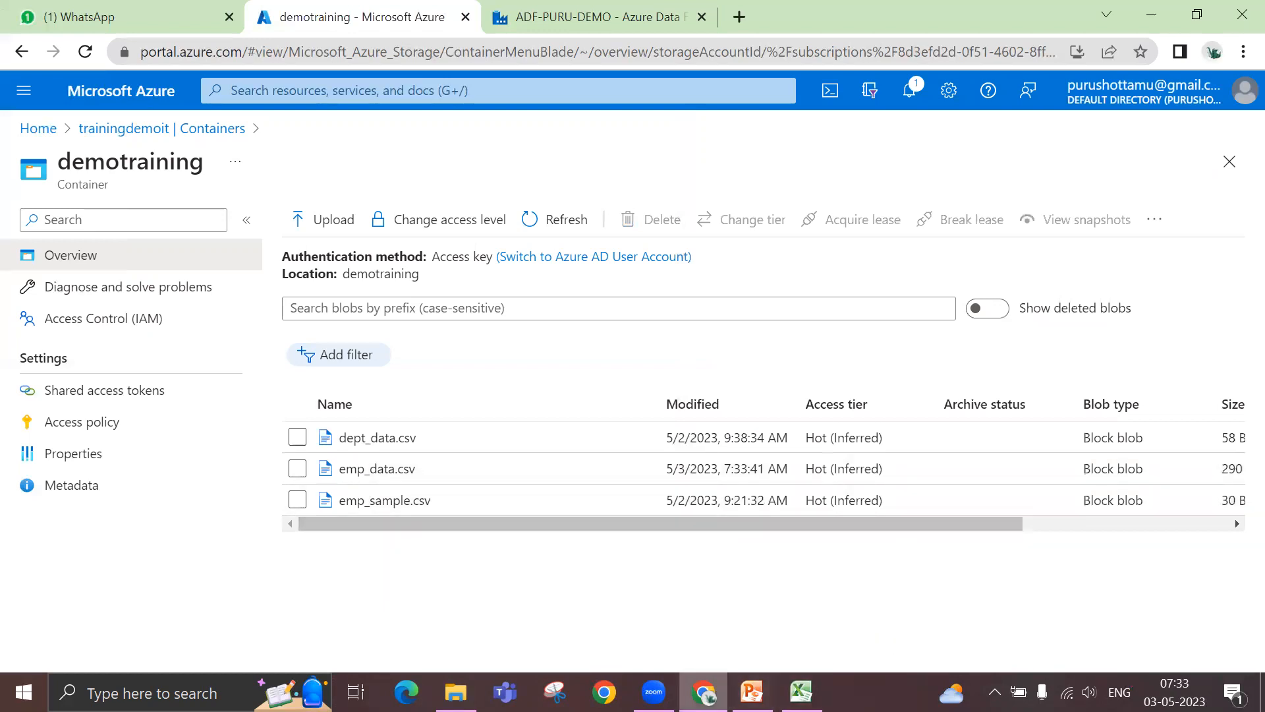
- Return to dataflow1 in Azure Data Factory and refresh the Emp source's data preview
click(565, 21)
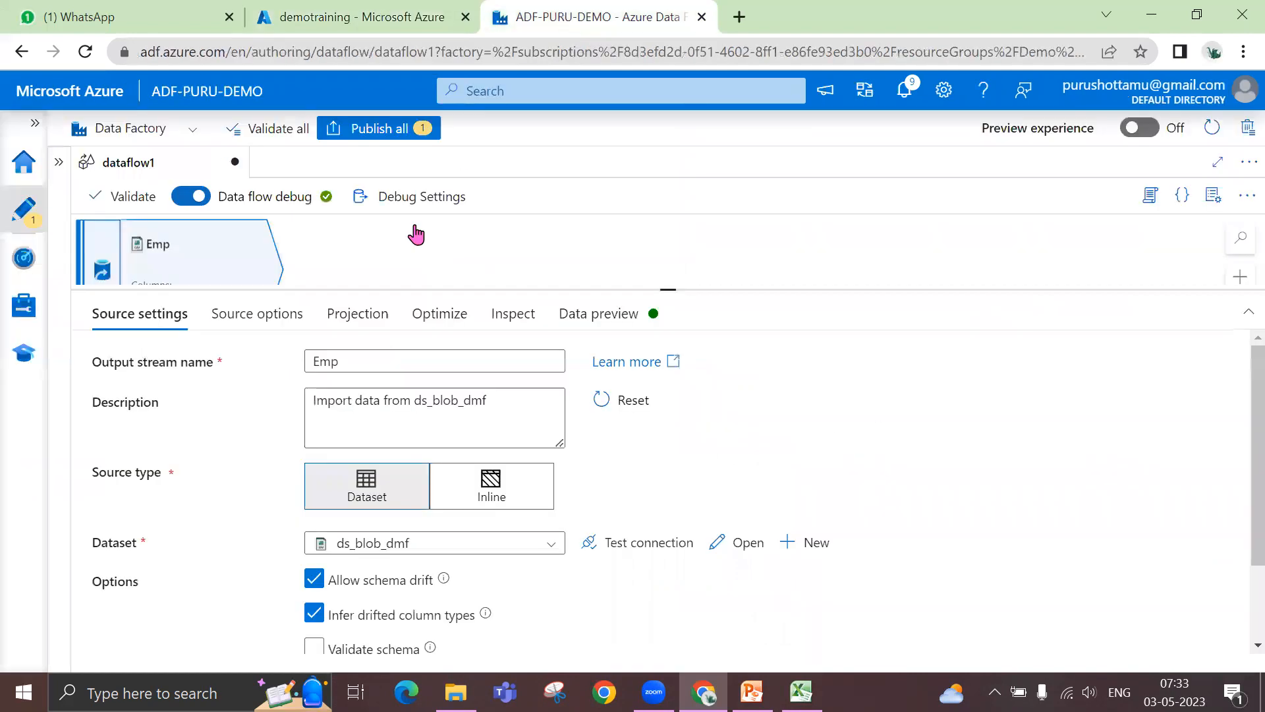
click(234, 326)
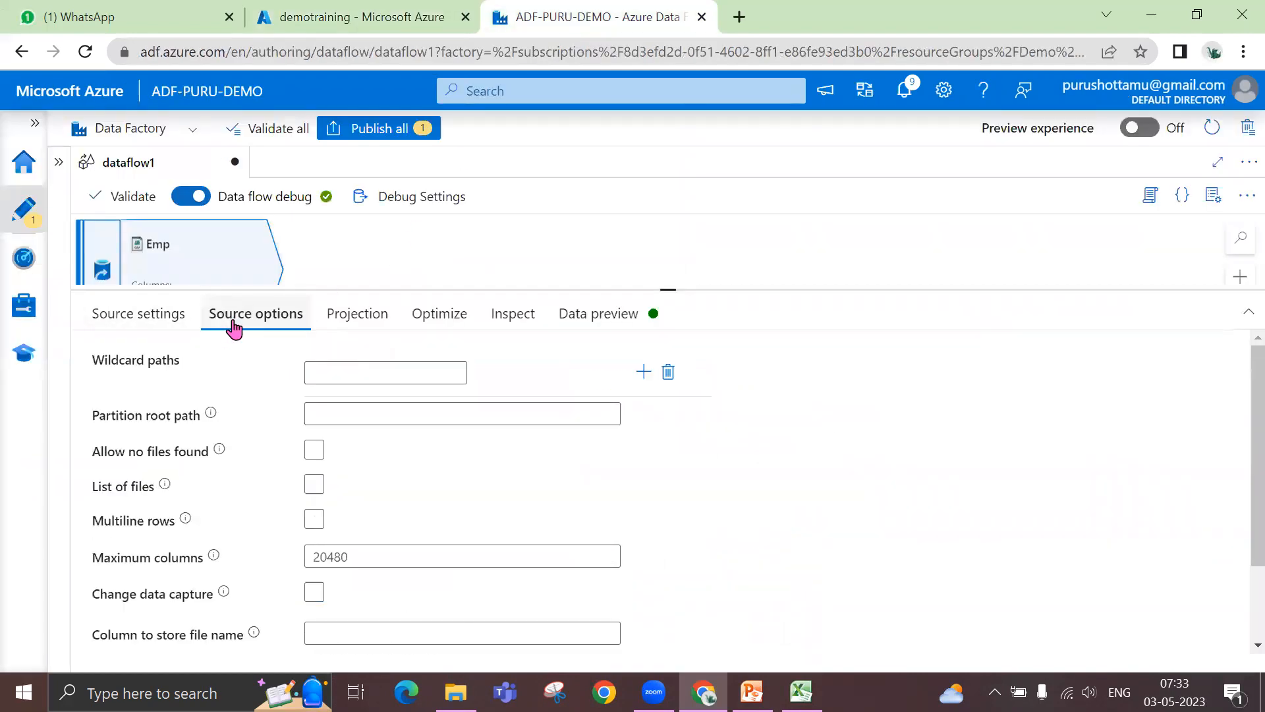
click(361, 326)
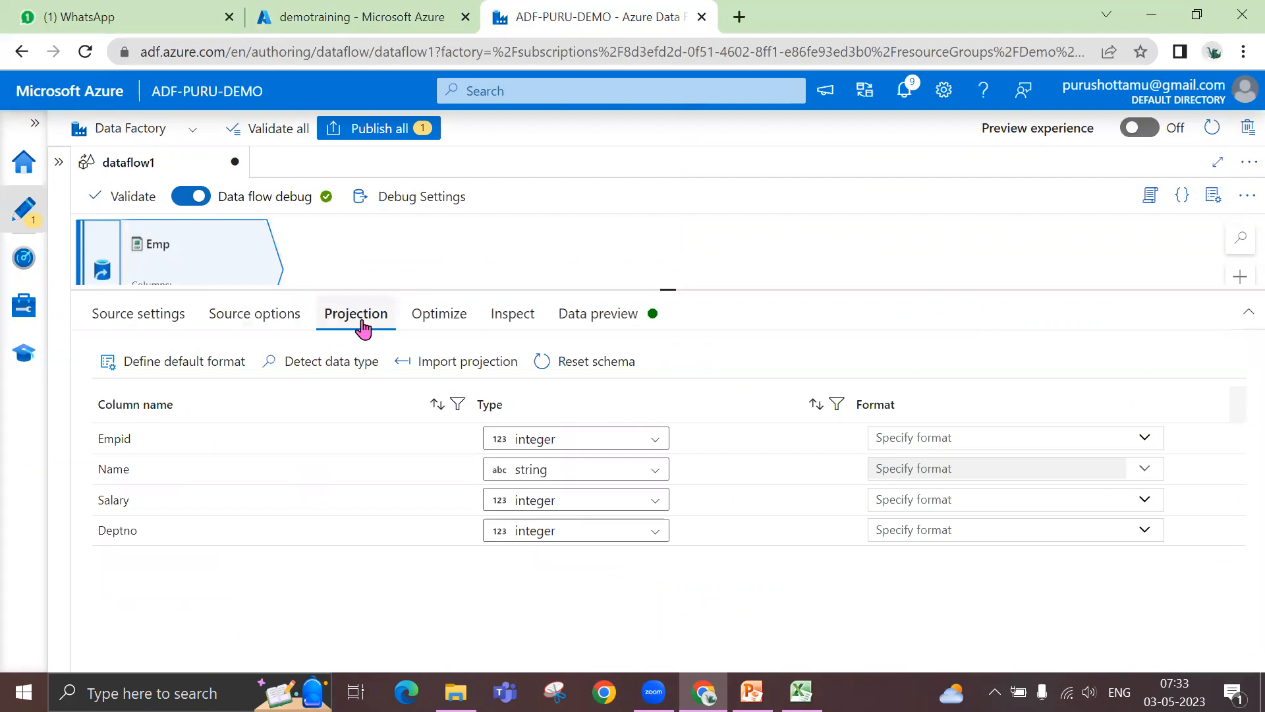
click(585, 318)
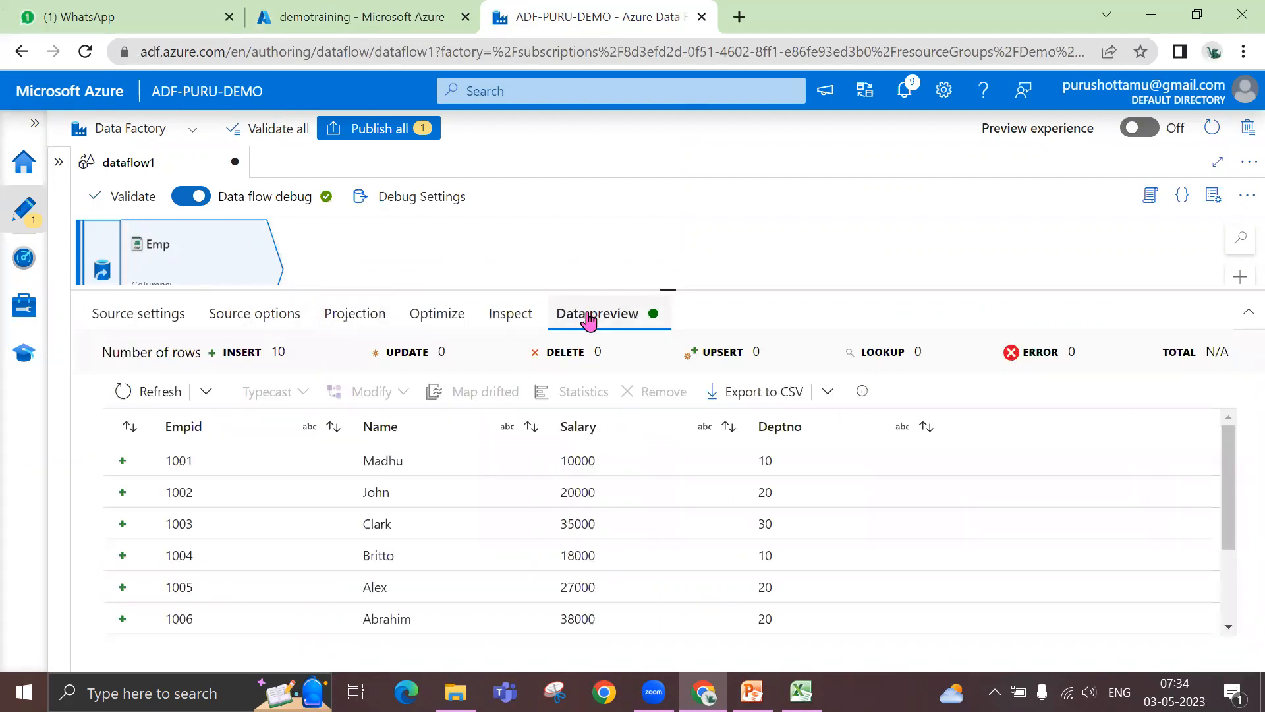
click(152, 394)
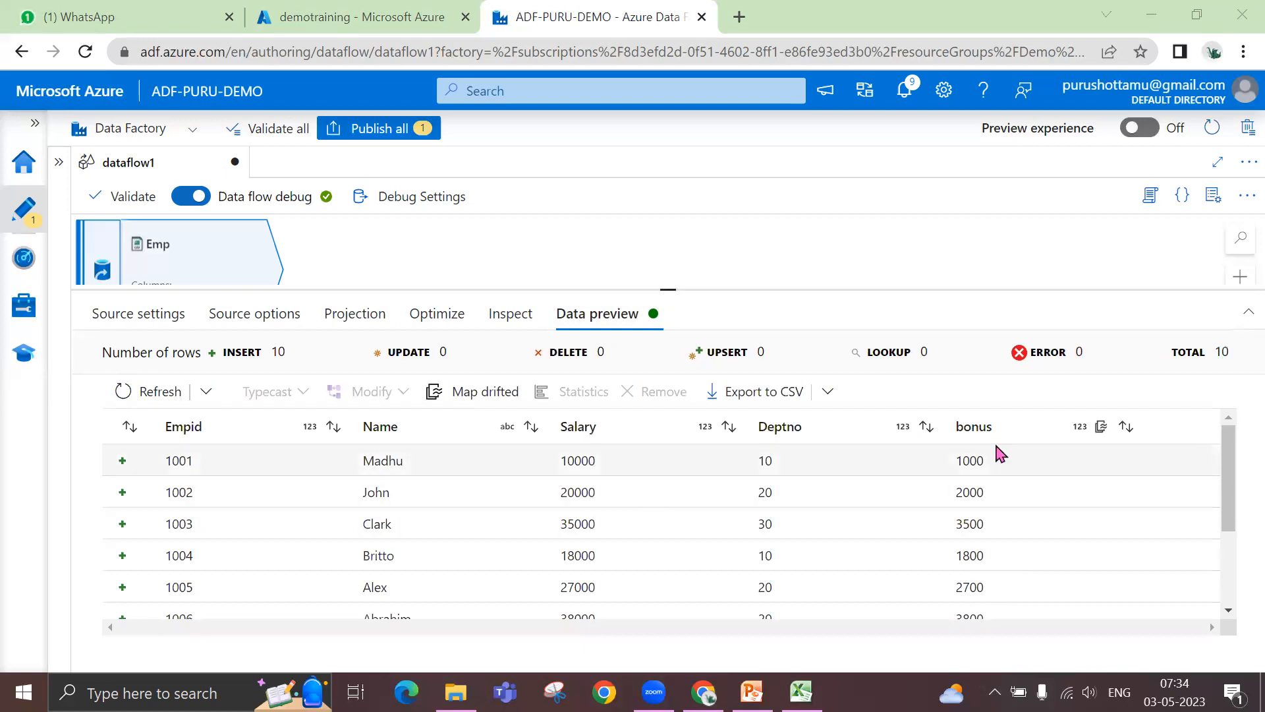
- Compare the Emp source's projection columns with the columns and rows in its data preview
click(355, 315)
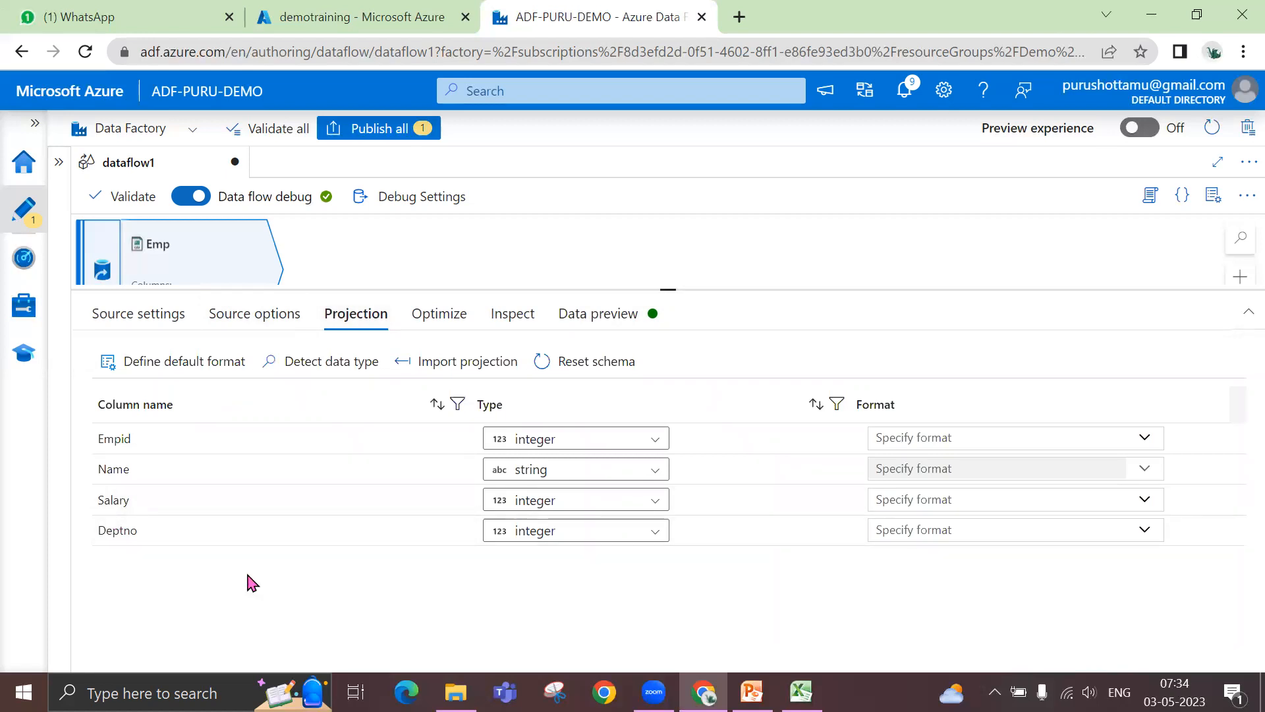
click(603, 326)
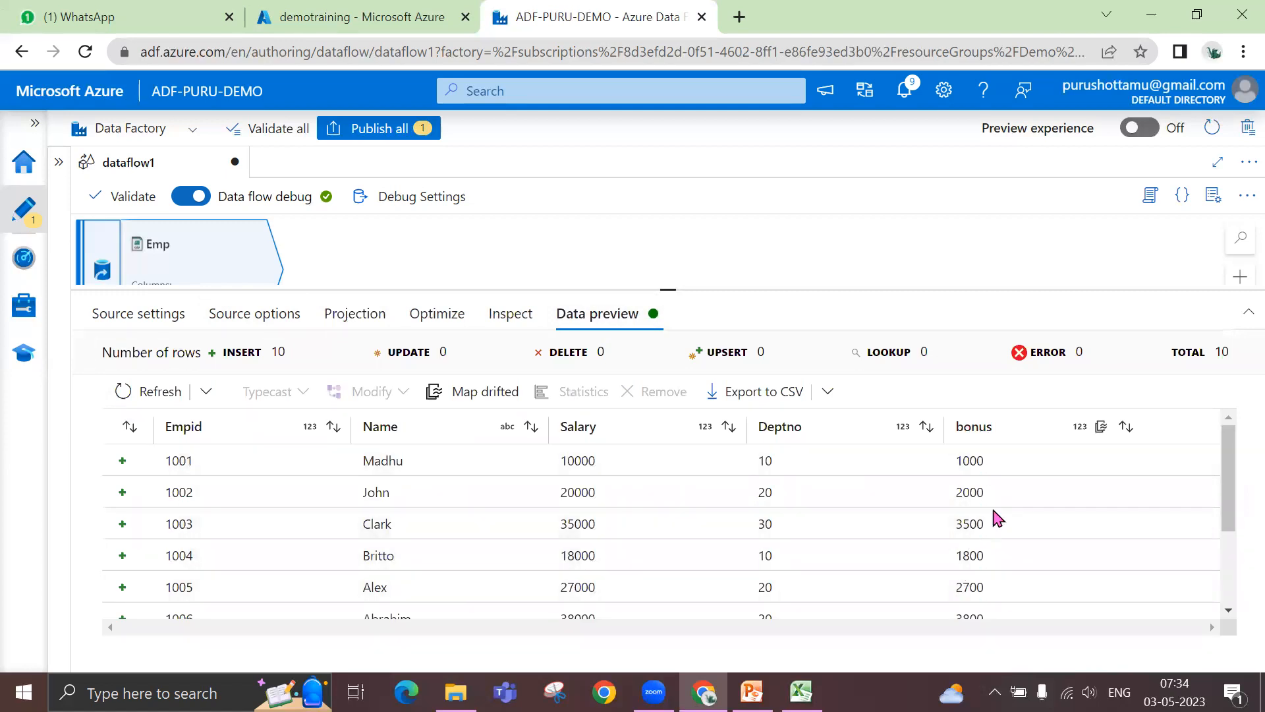
scroll(986, 491, down, 3)
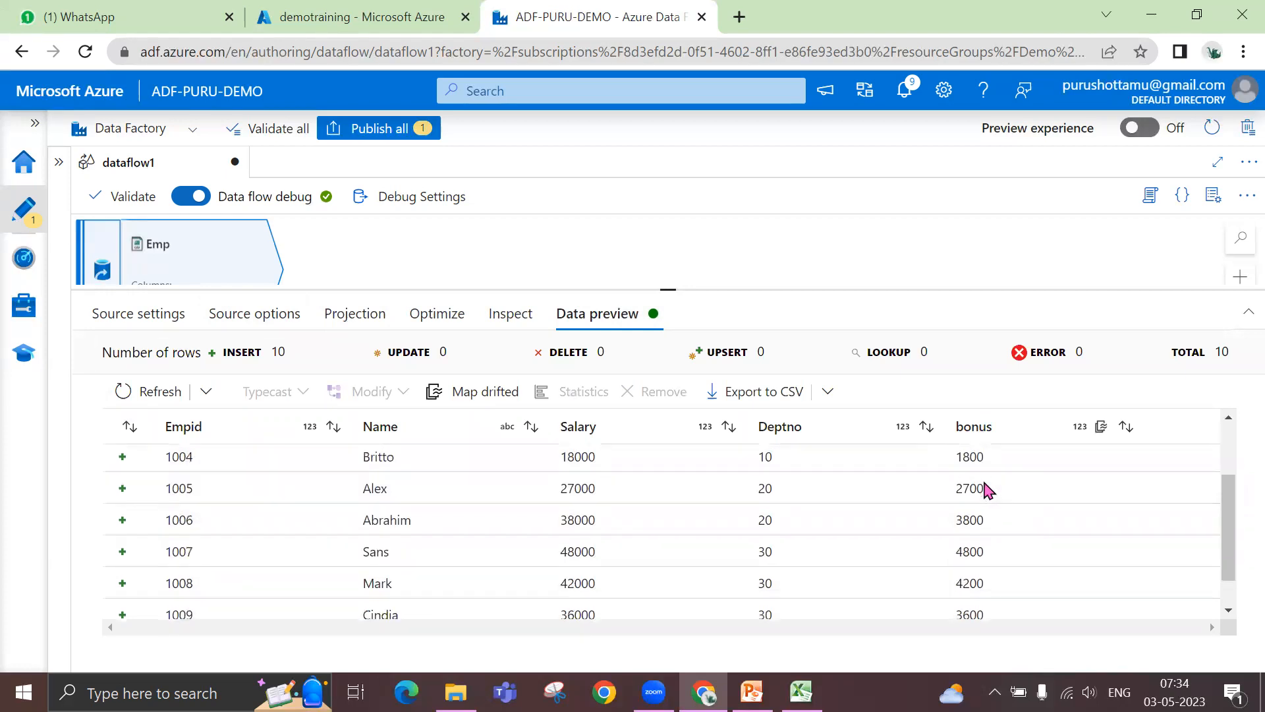
scroll(987, 491, up, 3)
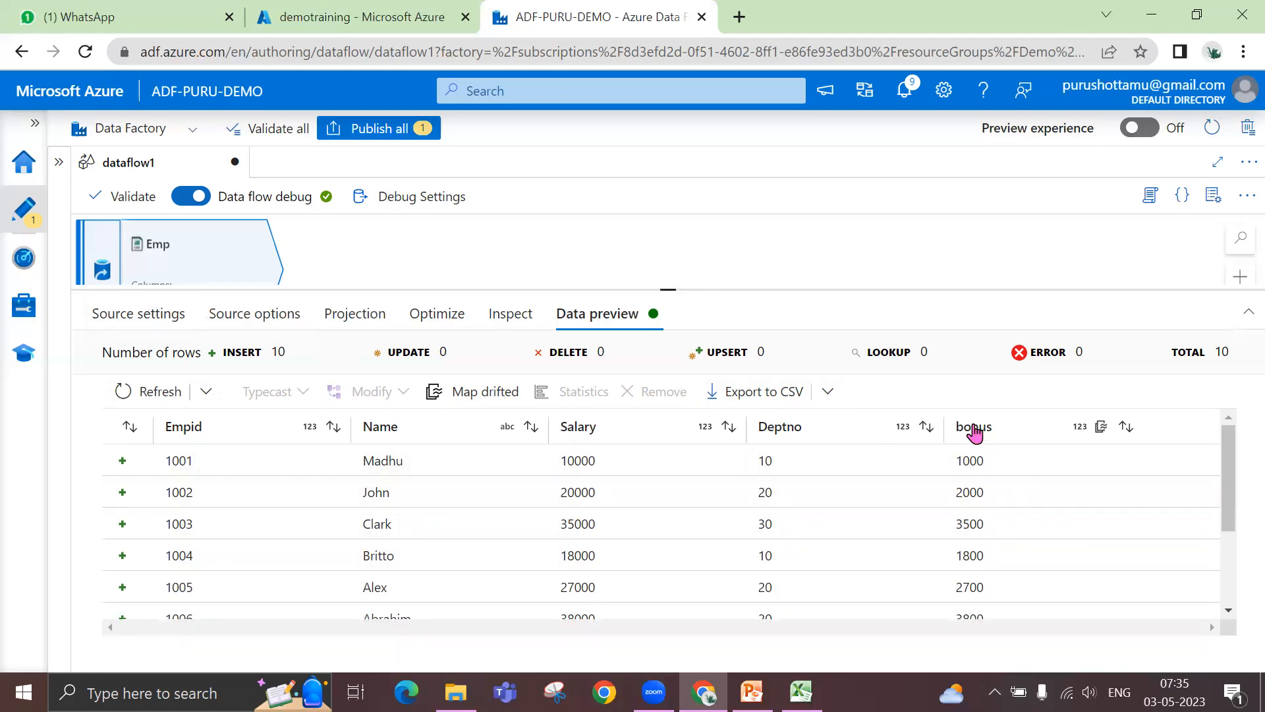
- Turn off Allow schema drift in the Emp source's settings
click(156, 315)
click(315, 578)
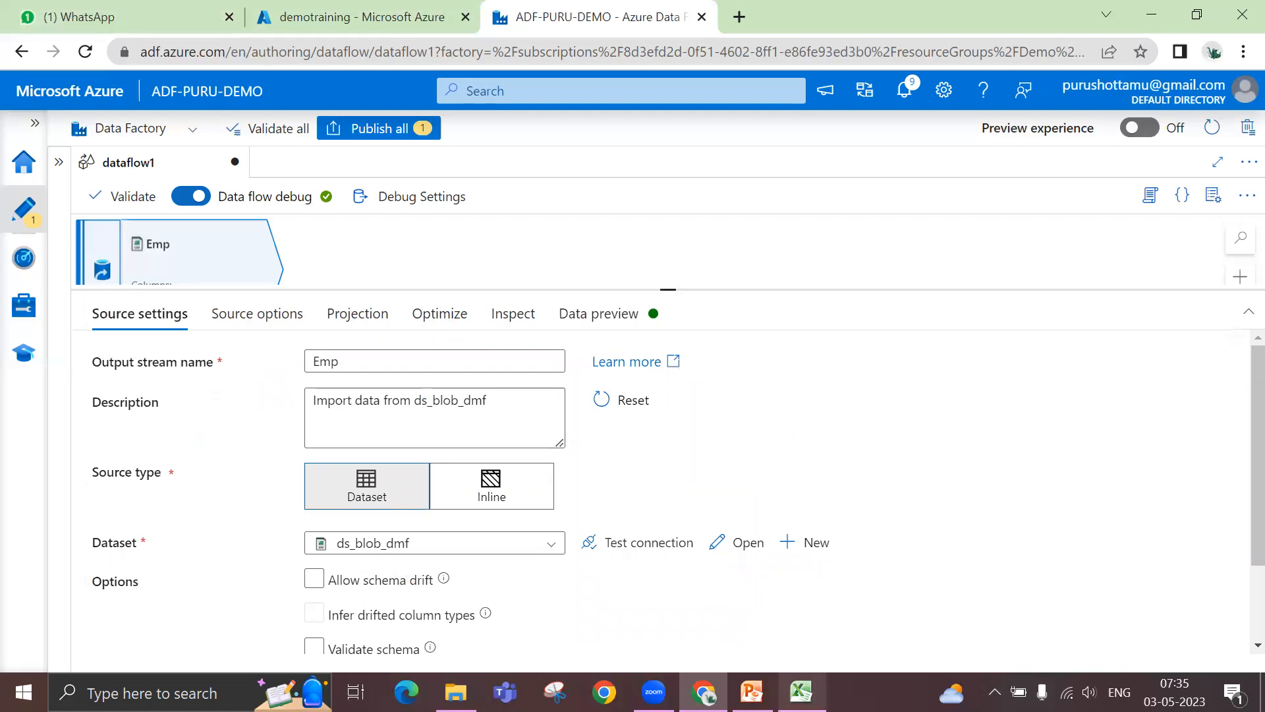
- Switch to the emp_data workbook in Excel and add a country column in F, filling F2 through F11 with IND
click(801, 692)
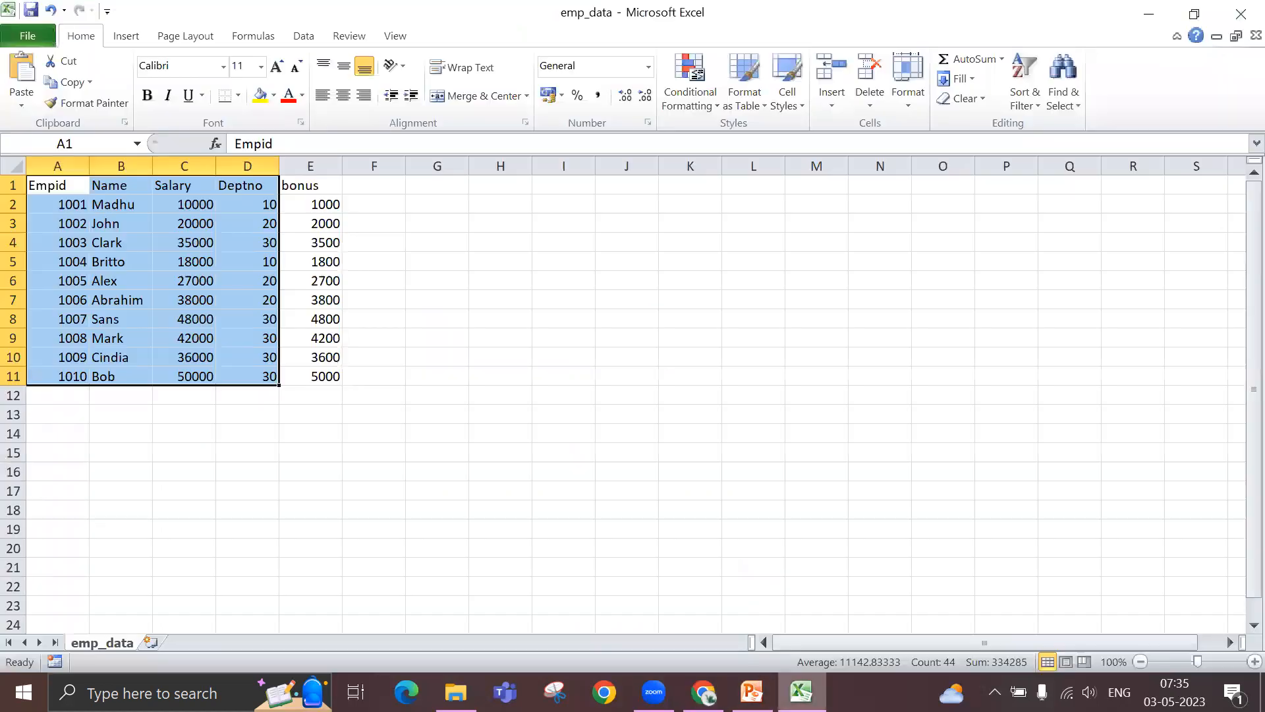
click(372, 187)
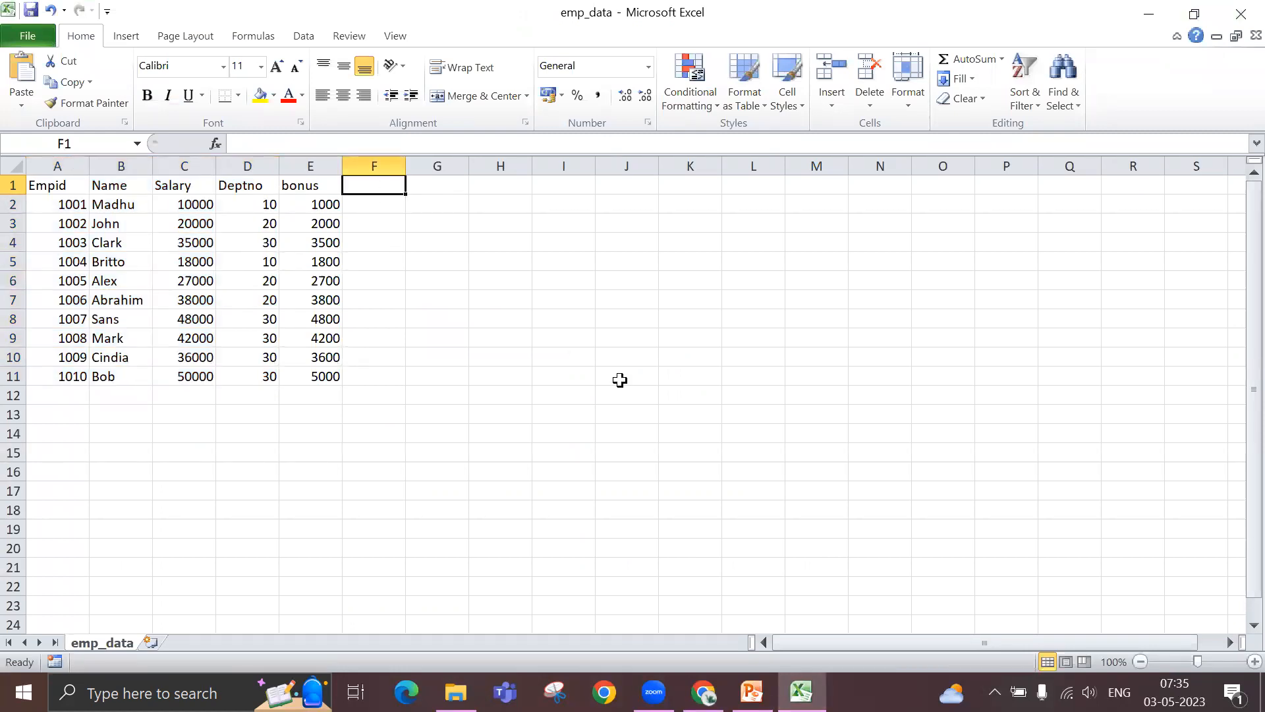
text(country)
key(Return)
text(IND)
key(Return)
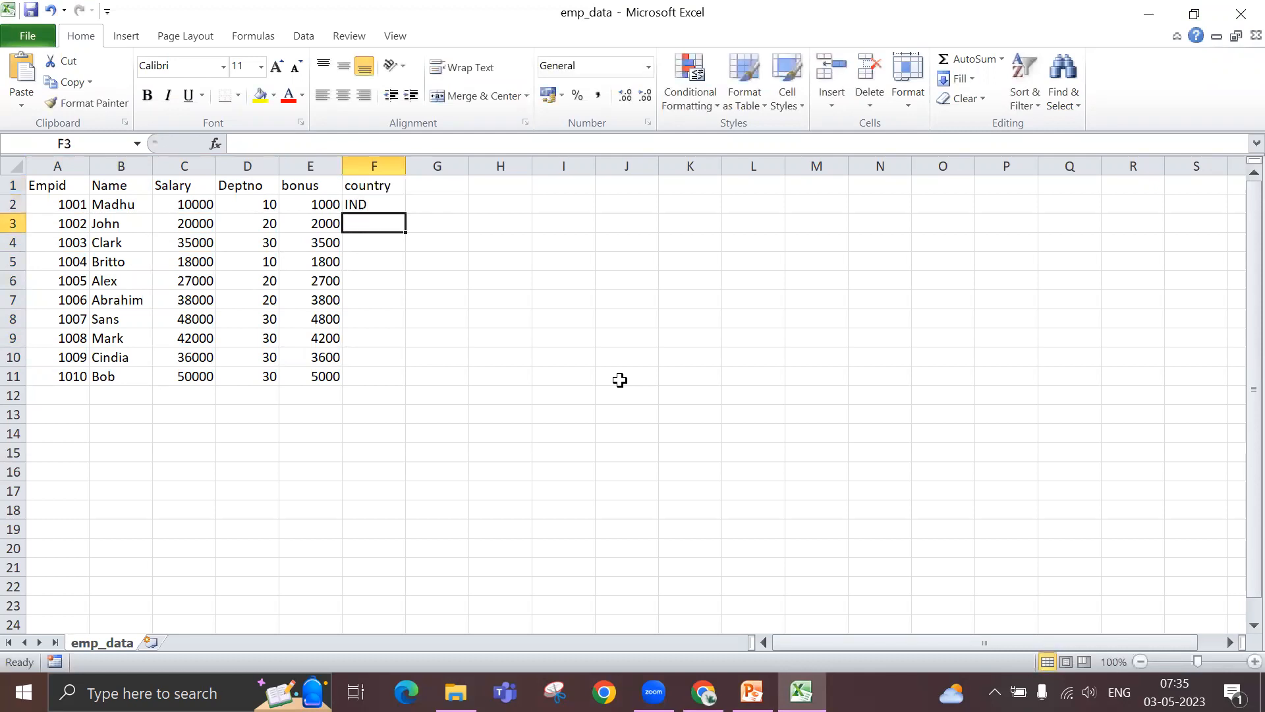
click(366, 205)
drag(405, 213, 408, 379)
- Save the emp_data workbook, keeping the CSV format
click(602, 281)
key(ctrl+s)
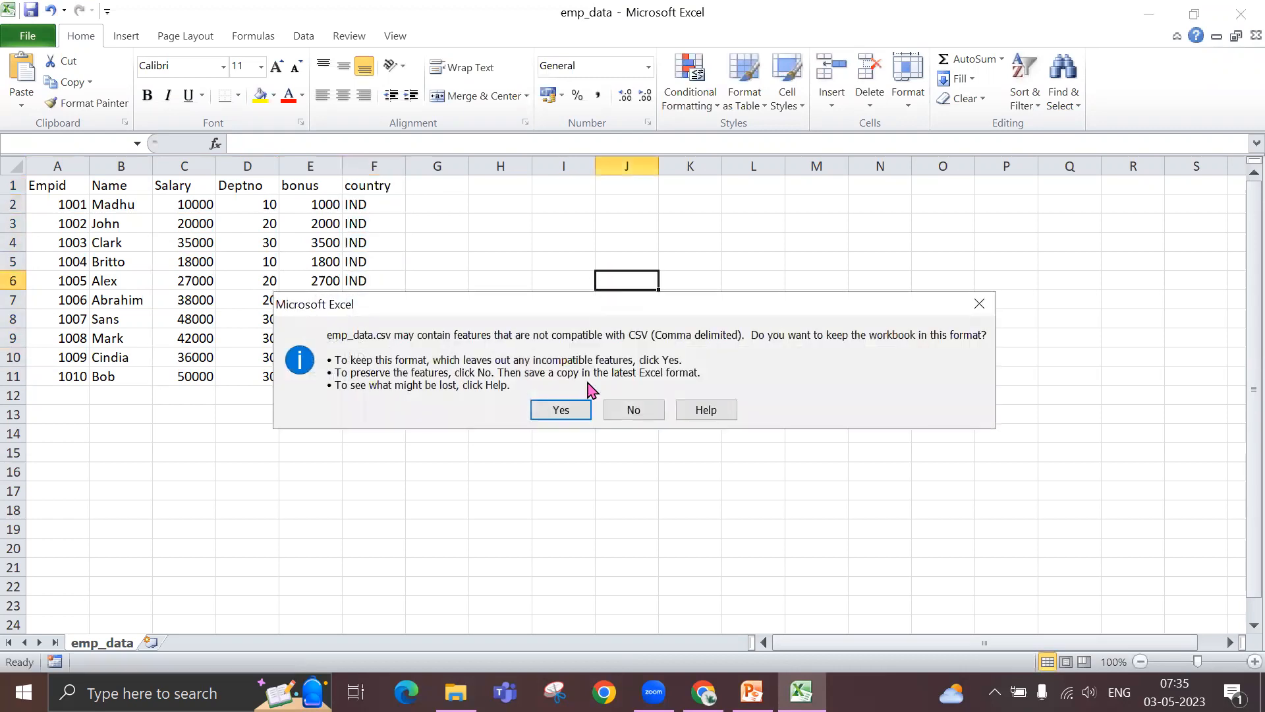
click(585, 405)
click(587, 406)
click(571, 464)
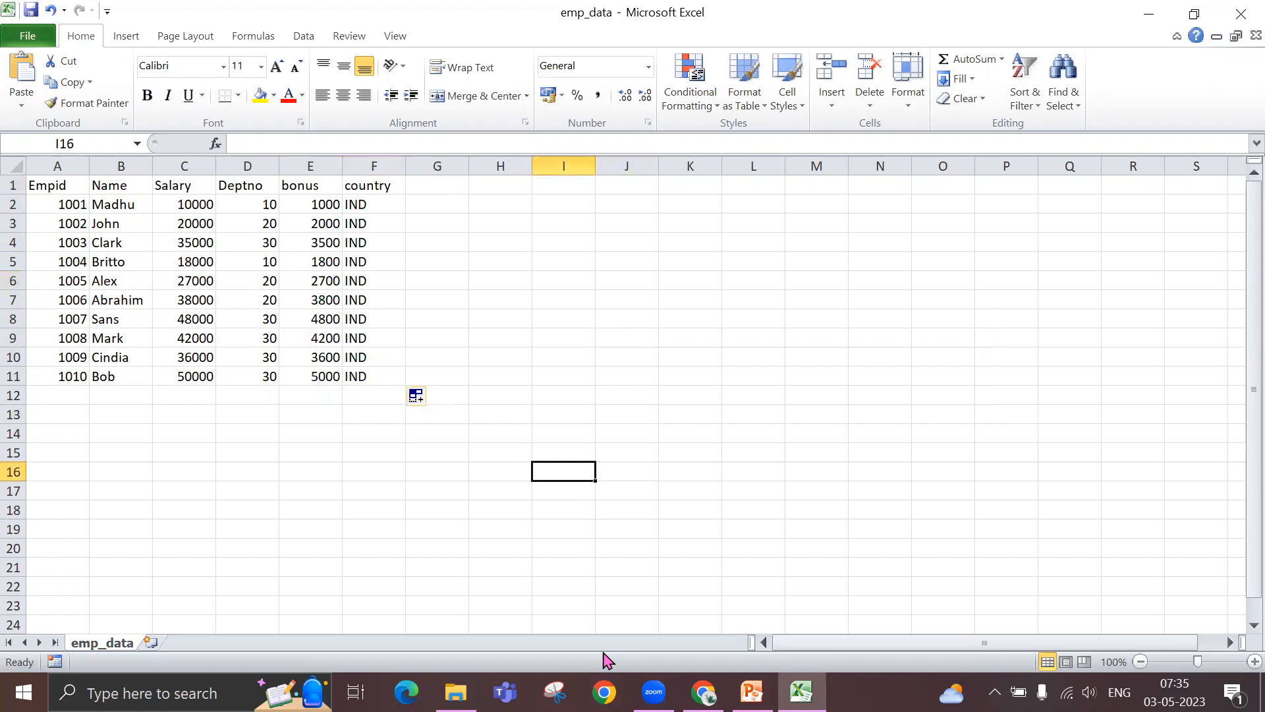
- Switch back to the demotraining container in the Azure portal and upload the emp_data.csv with the country column, overwriting the existing blob
click(704, 692)
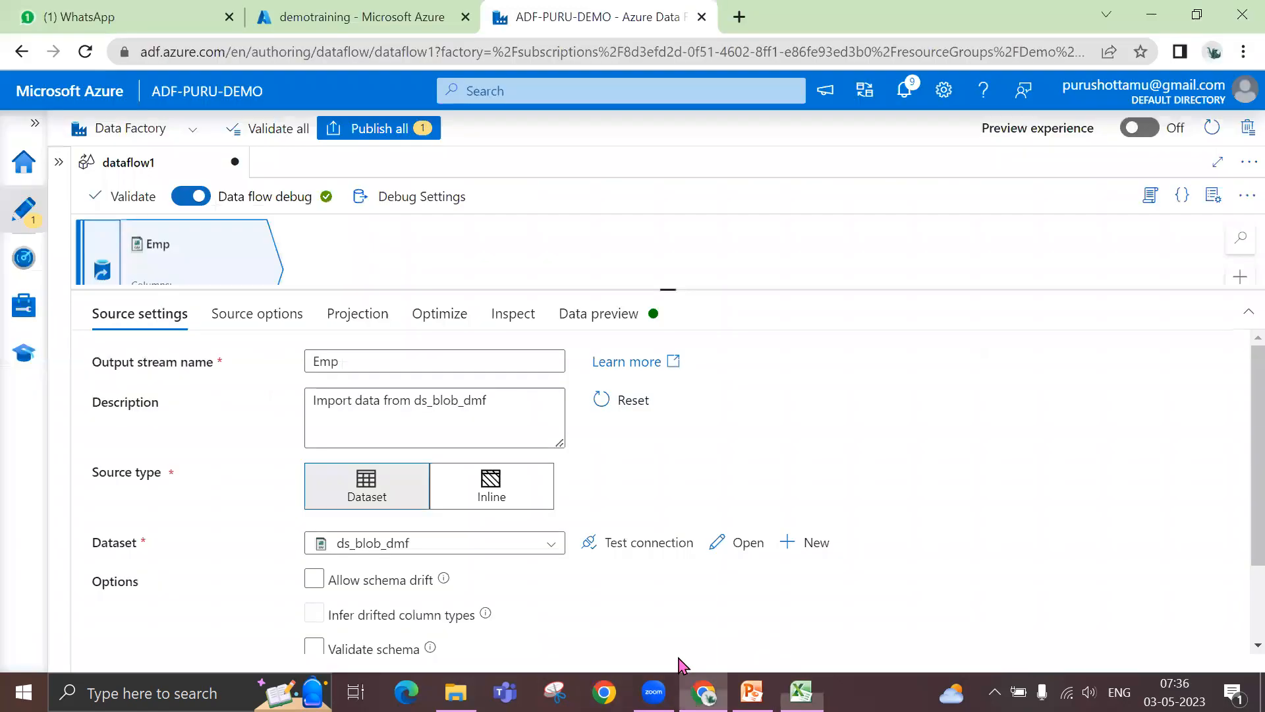
click(310, 26)
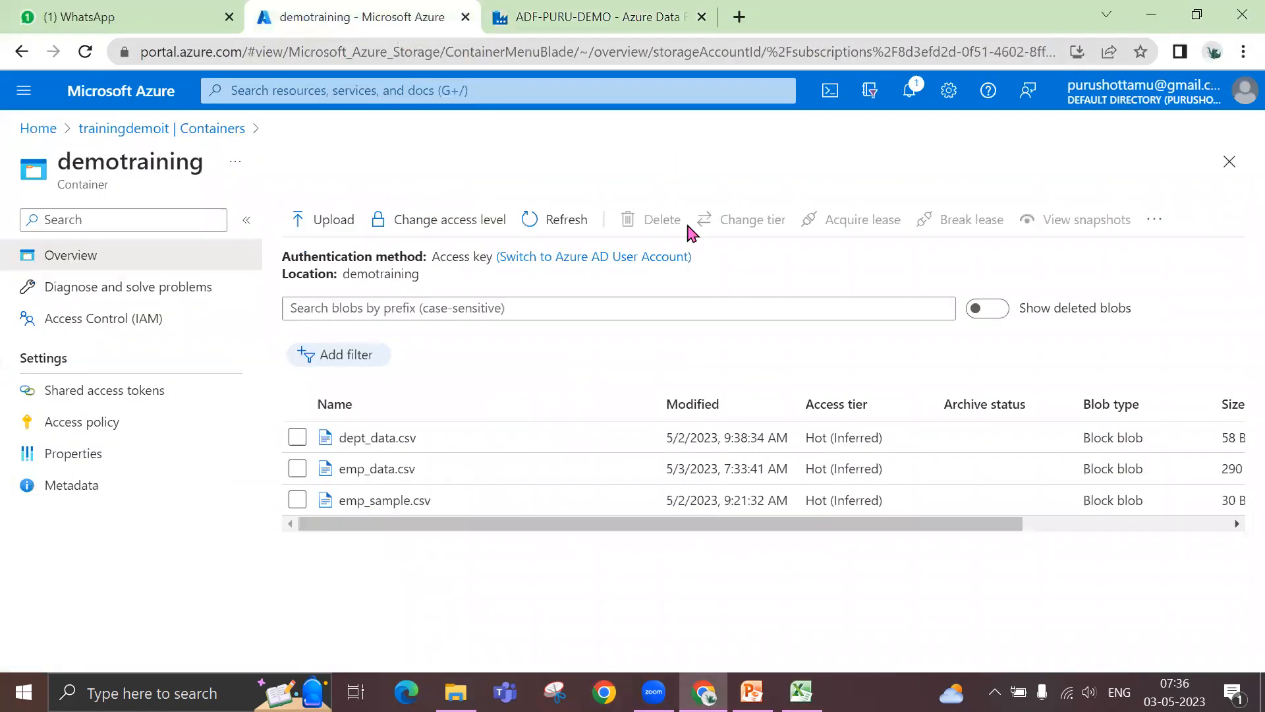
click(297, 469)
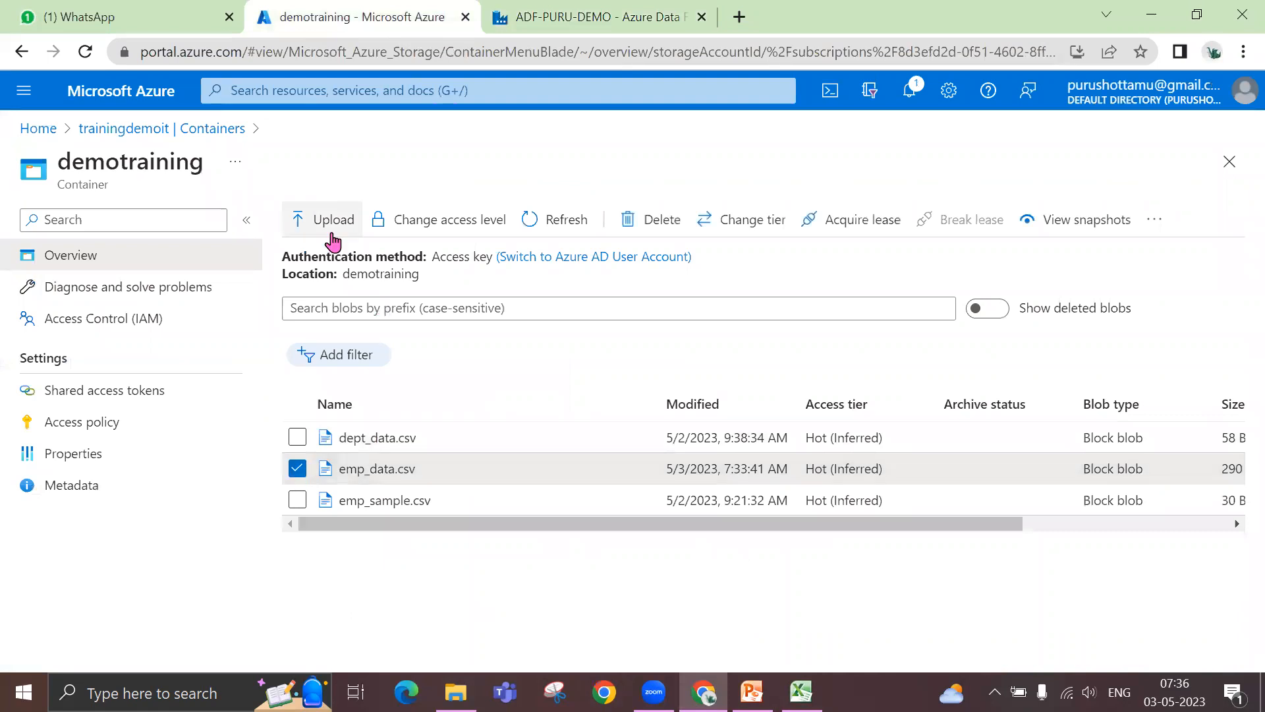
click(333, 232)
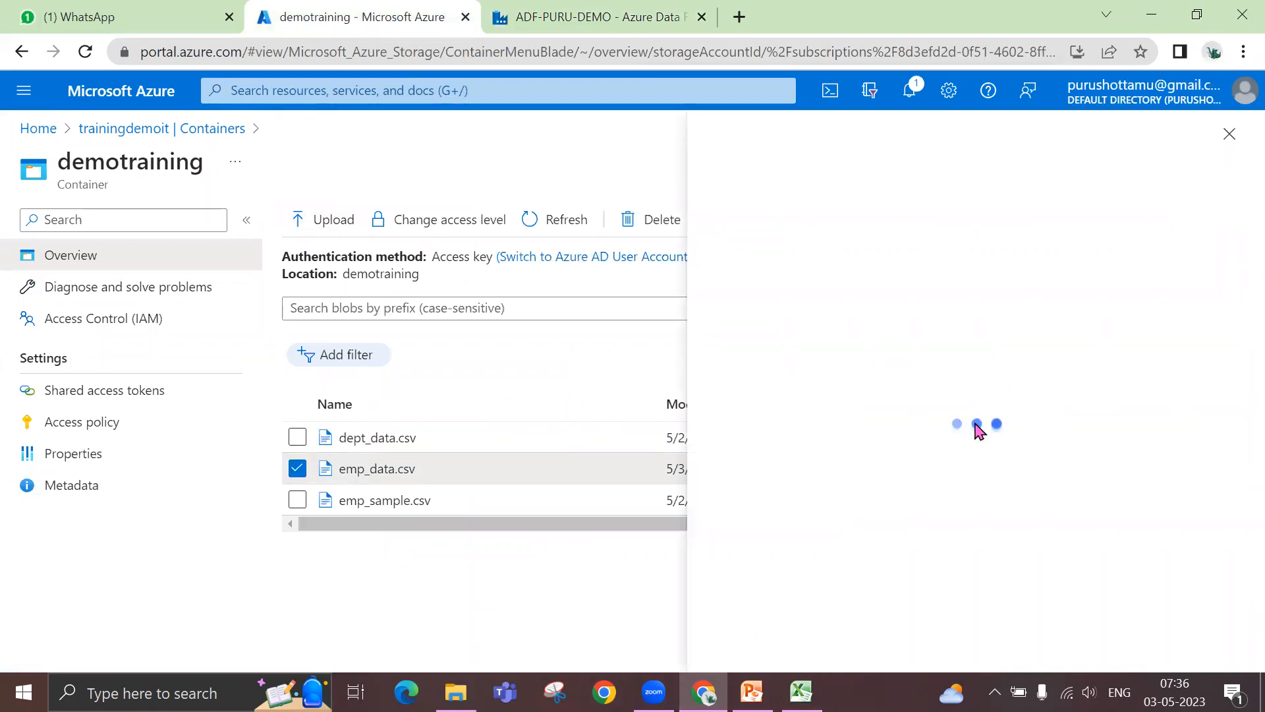
click(970, 334)
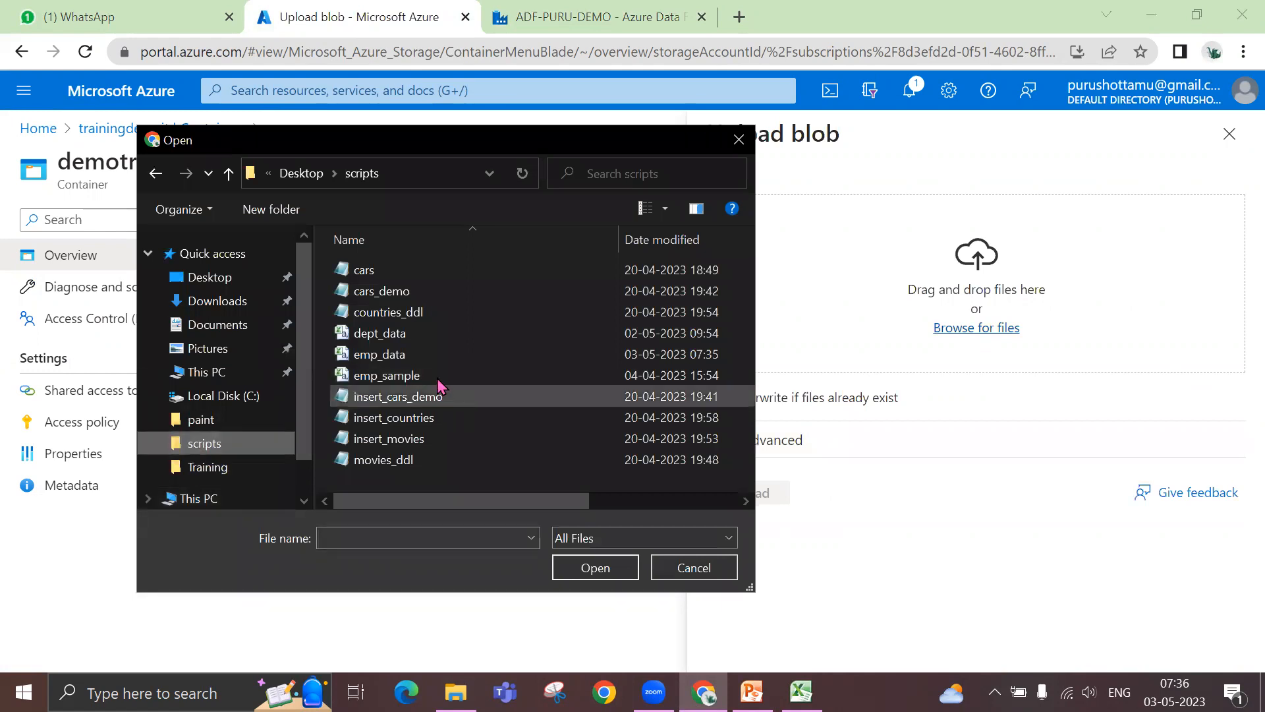
click(429, 359)
click(595, 568)
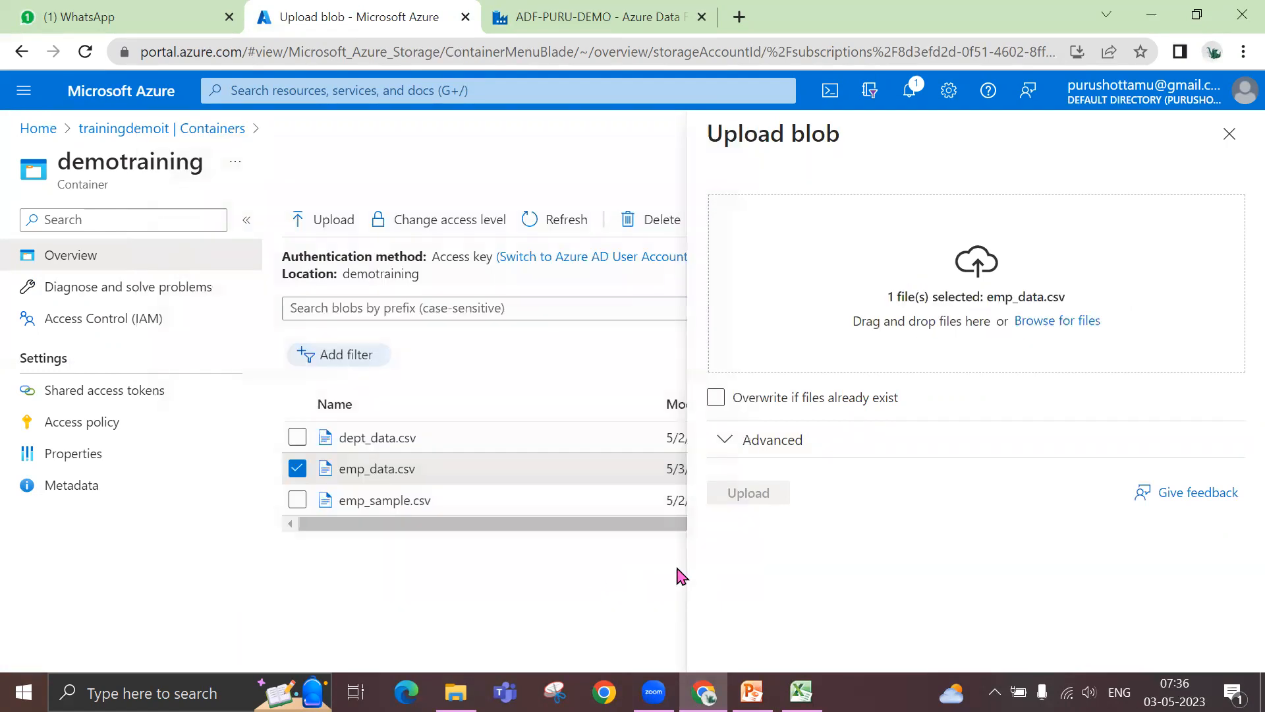
click(716, 397)
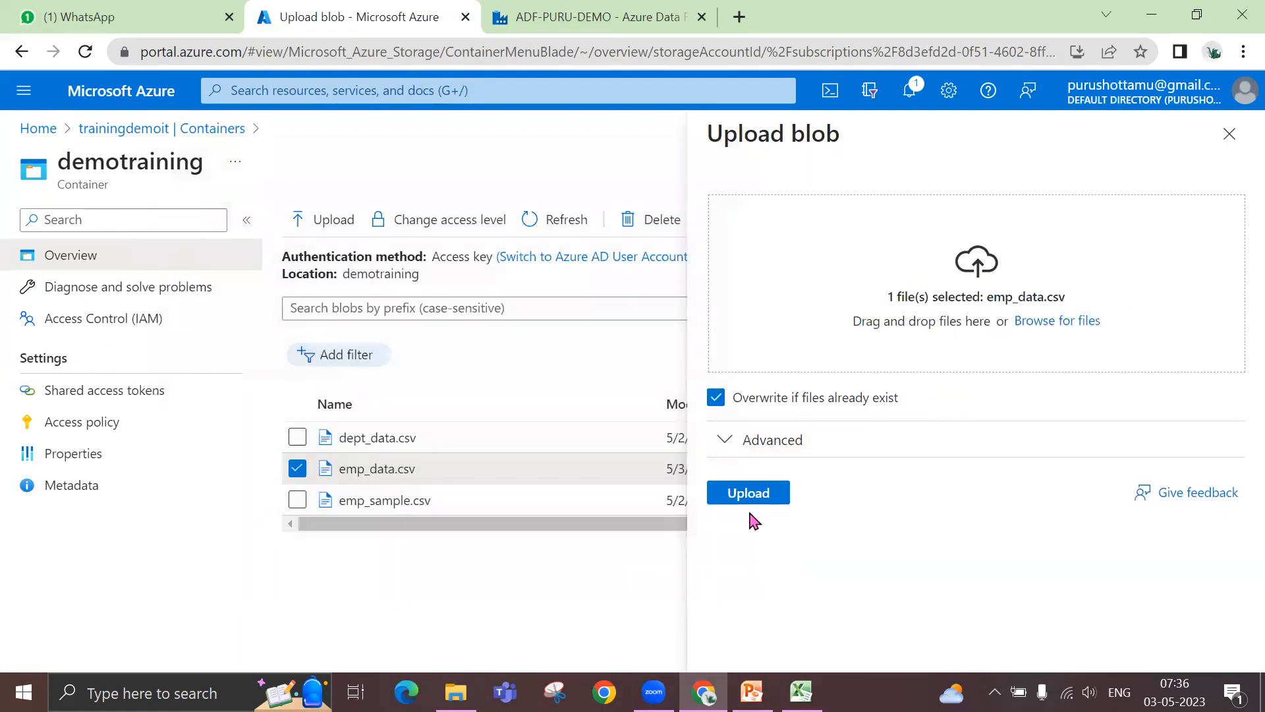
click(749, 505)
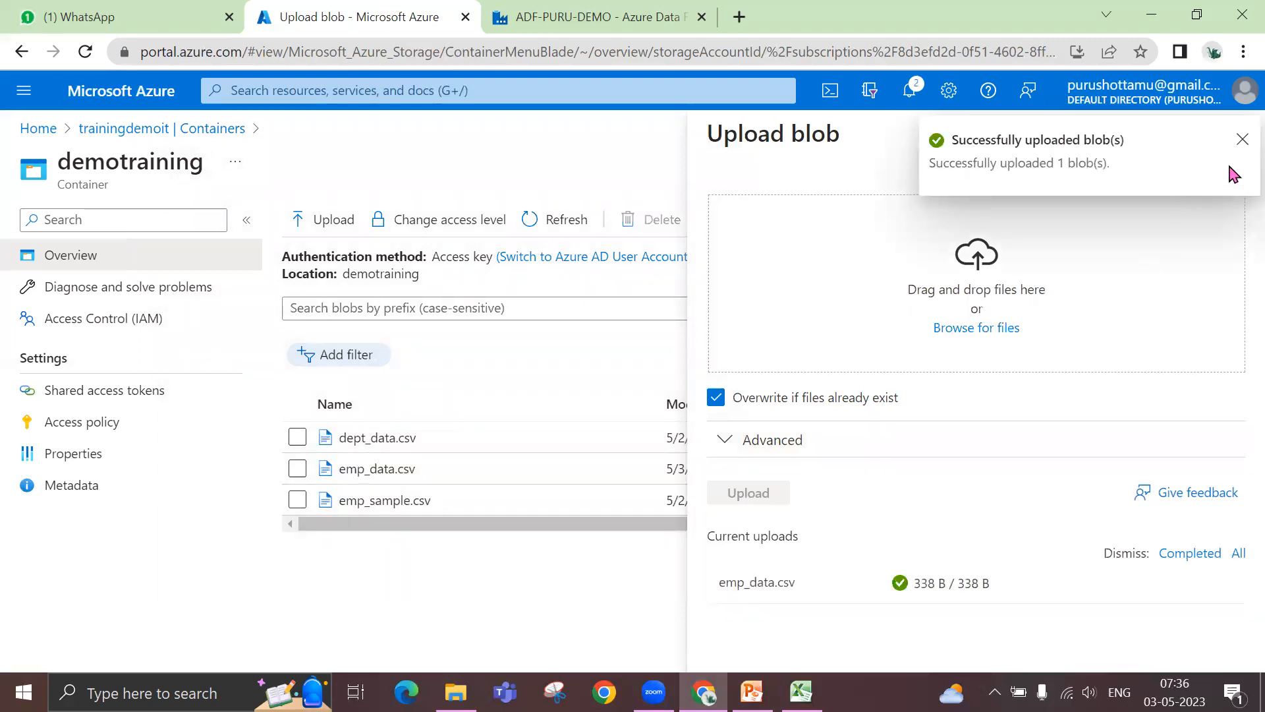
click(1242, 140)
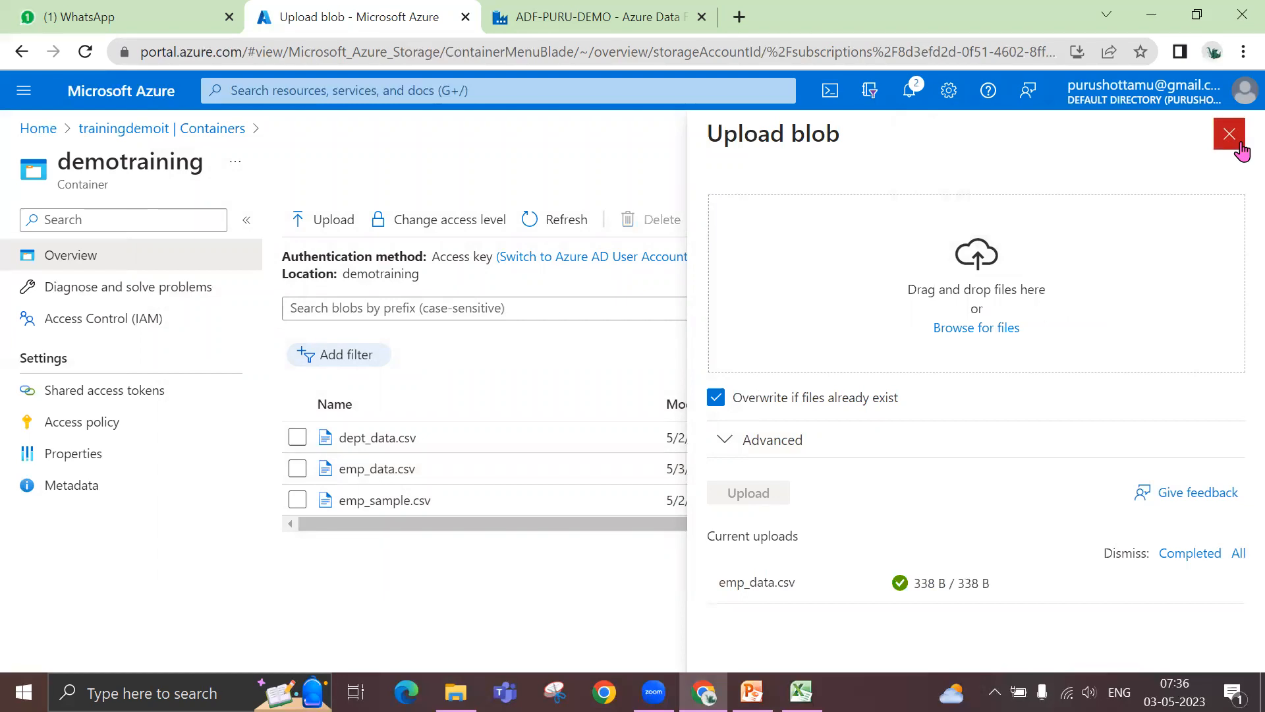
click(1227, 134)
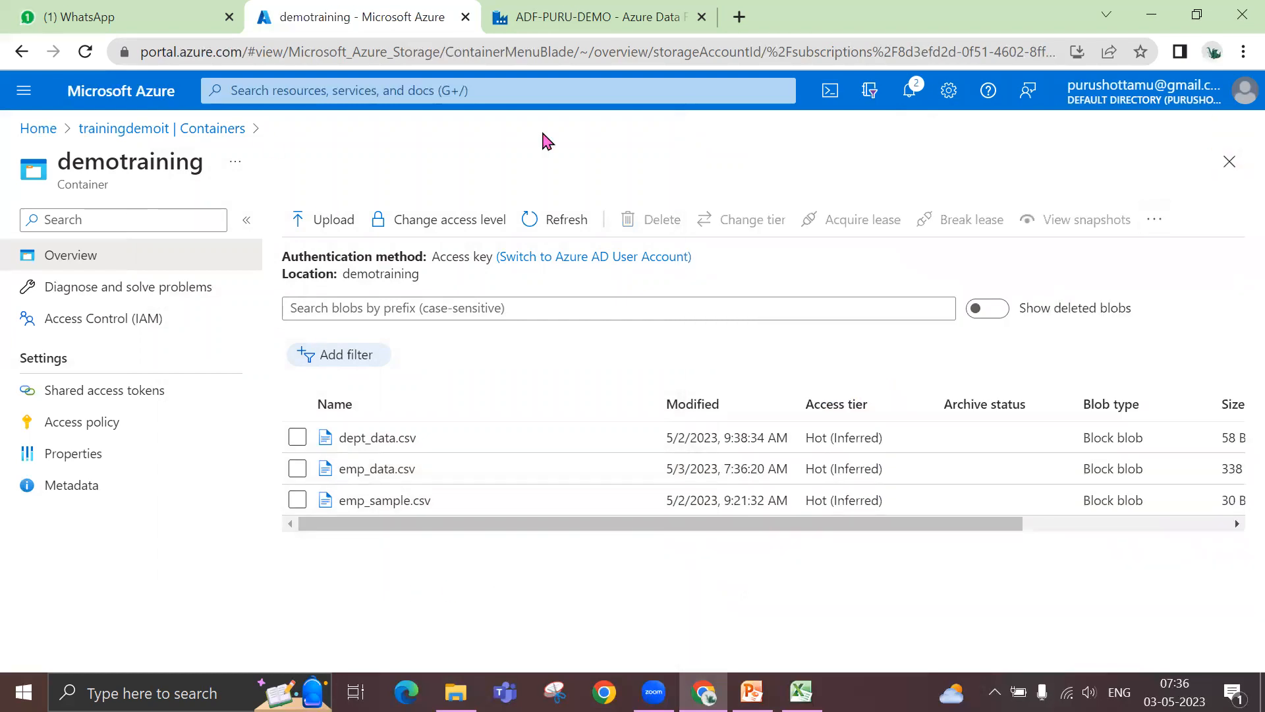
- Switch back to Azure Data Factory, refresh the Emp source's data preview, and compare the returned columns with its source settings
click(565, 18)
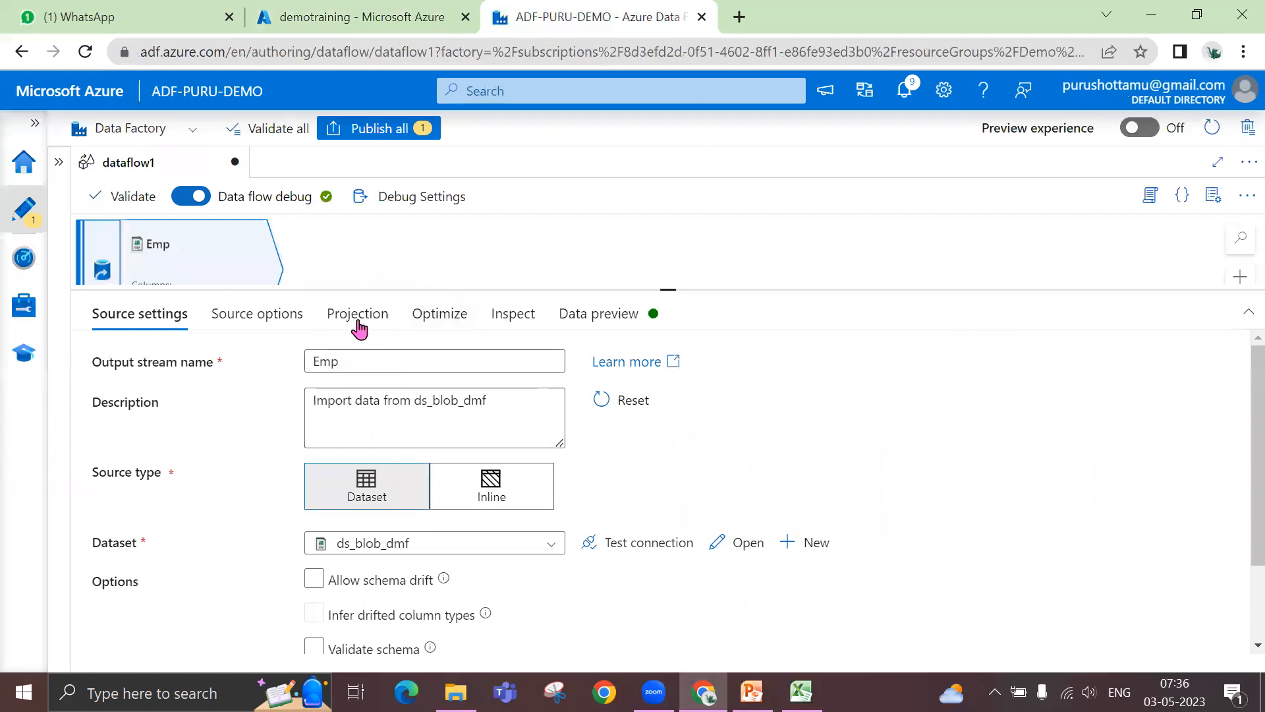
click(587, 323)
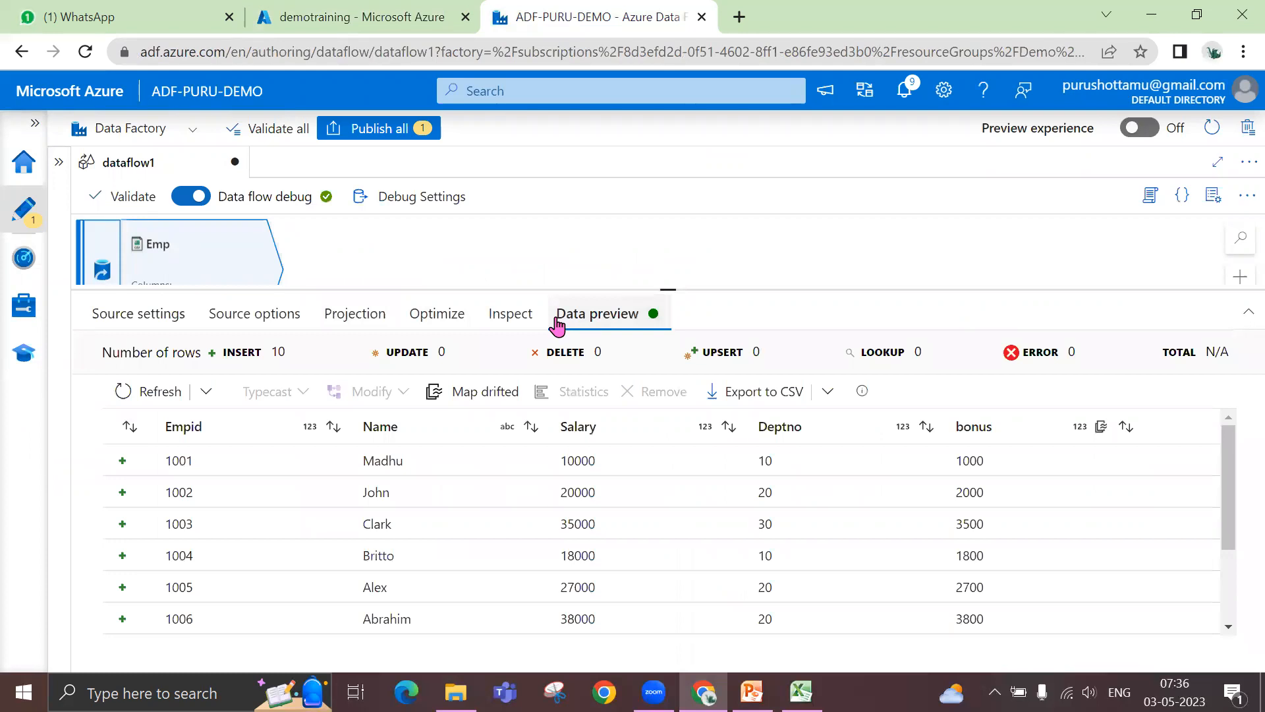
click(157, 391)
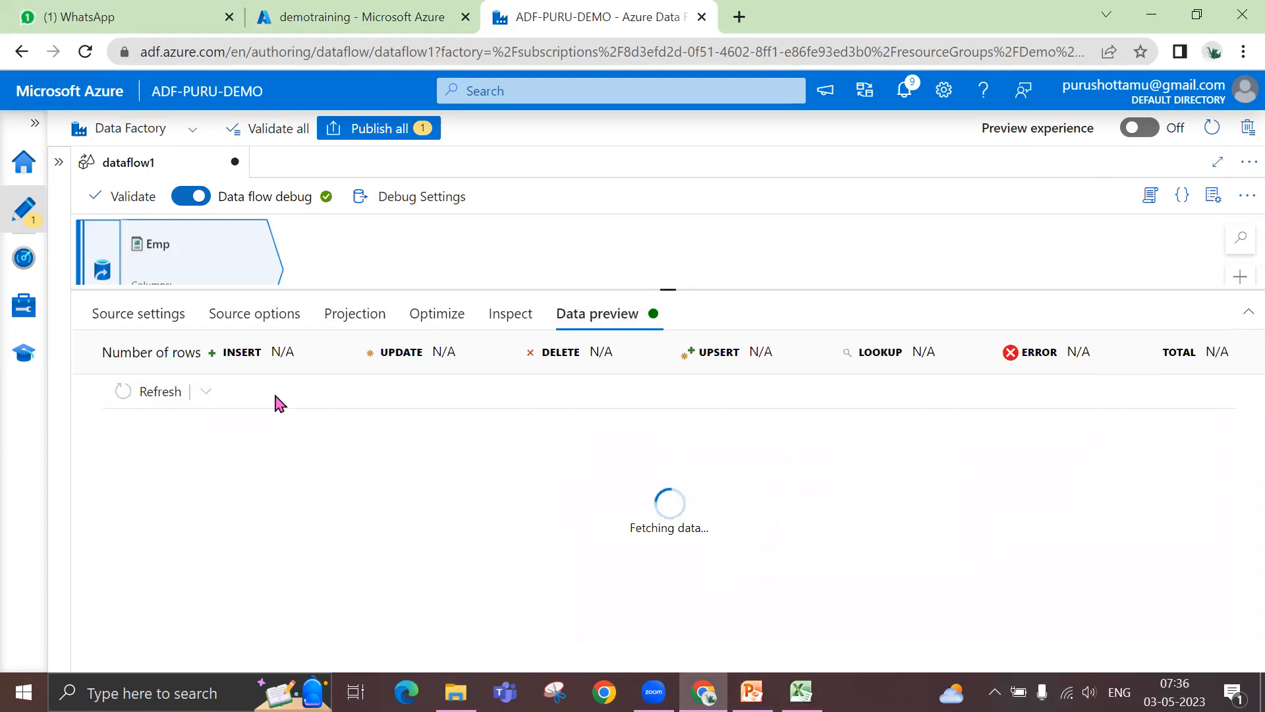
click(175, 321)
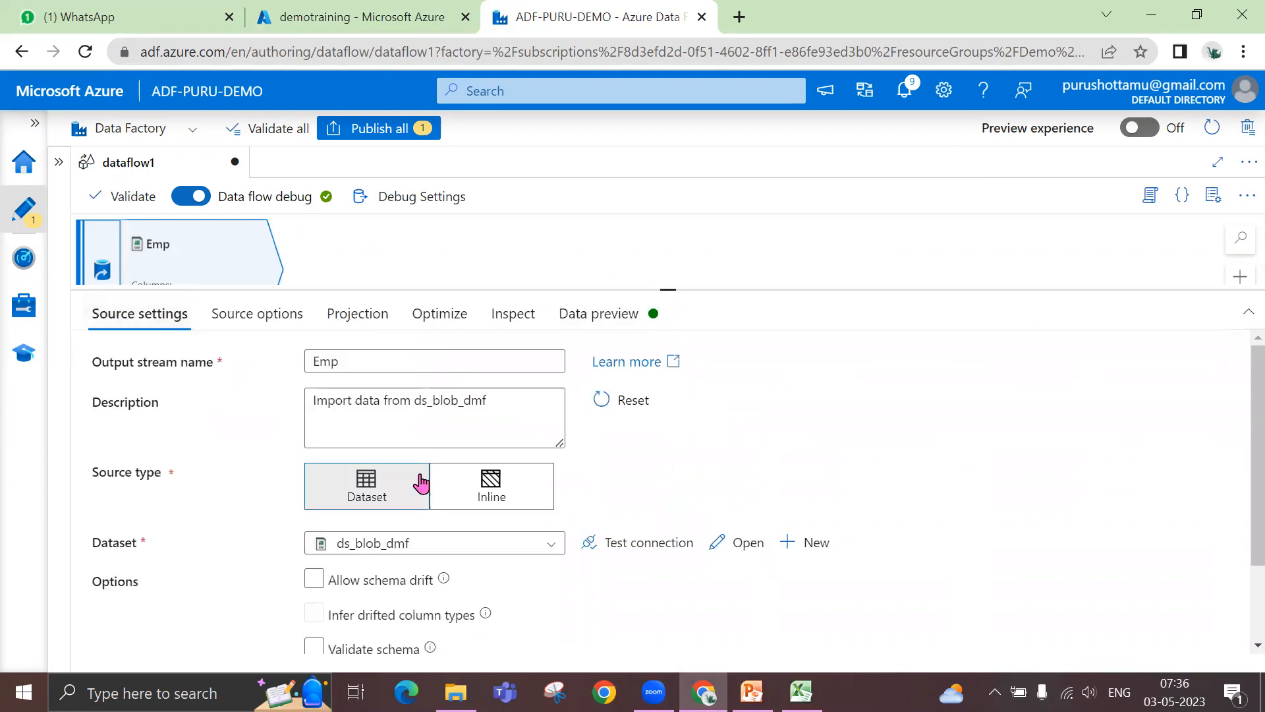
click(588, 316)
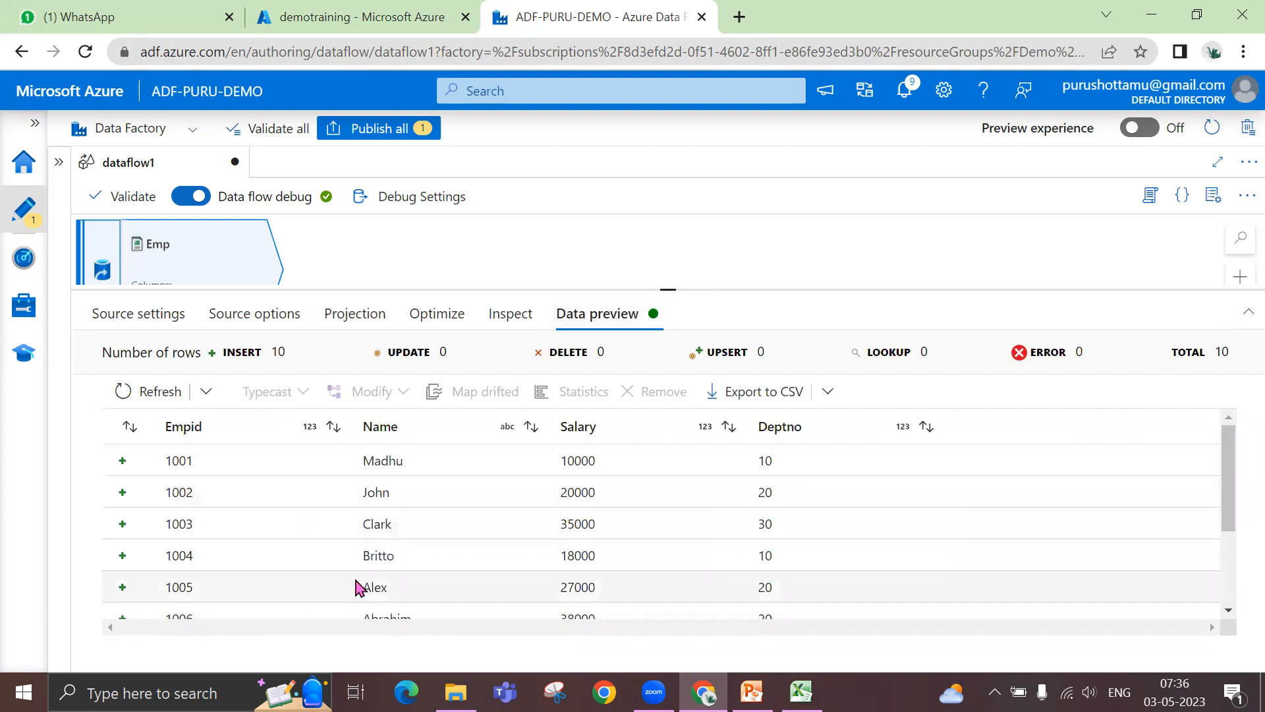
click(146, 315)
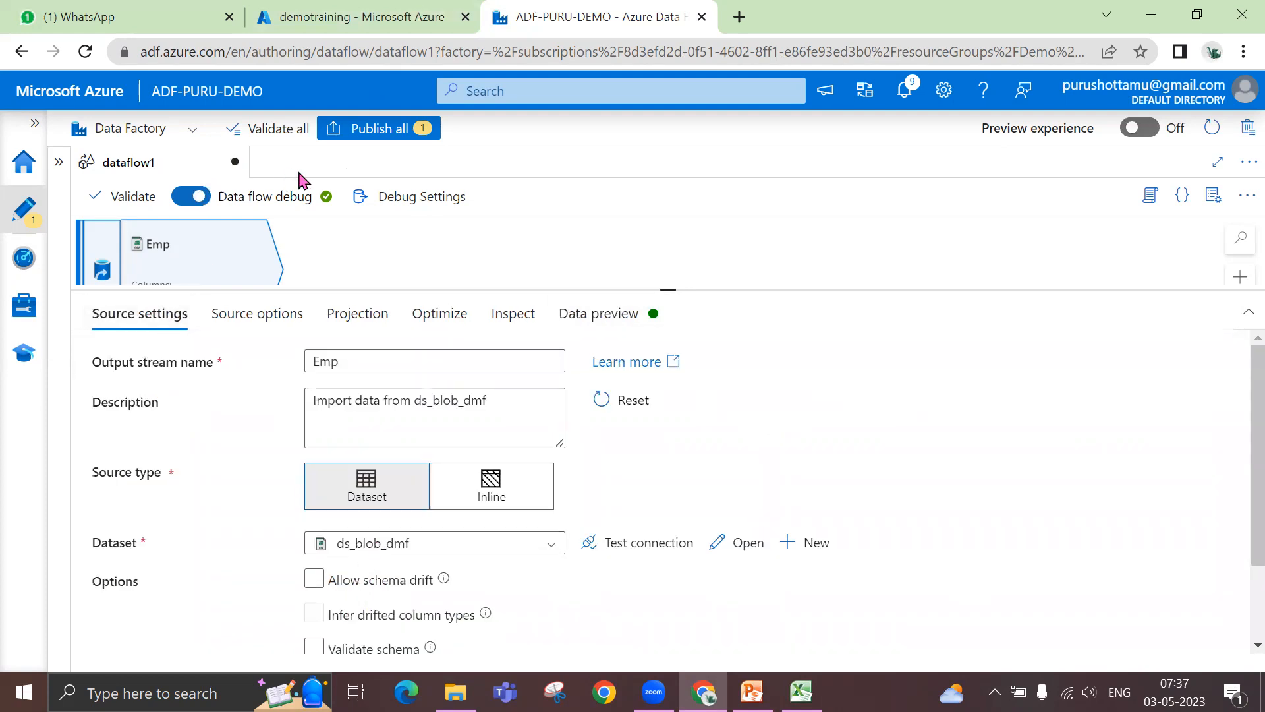
click(580, 317)
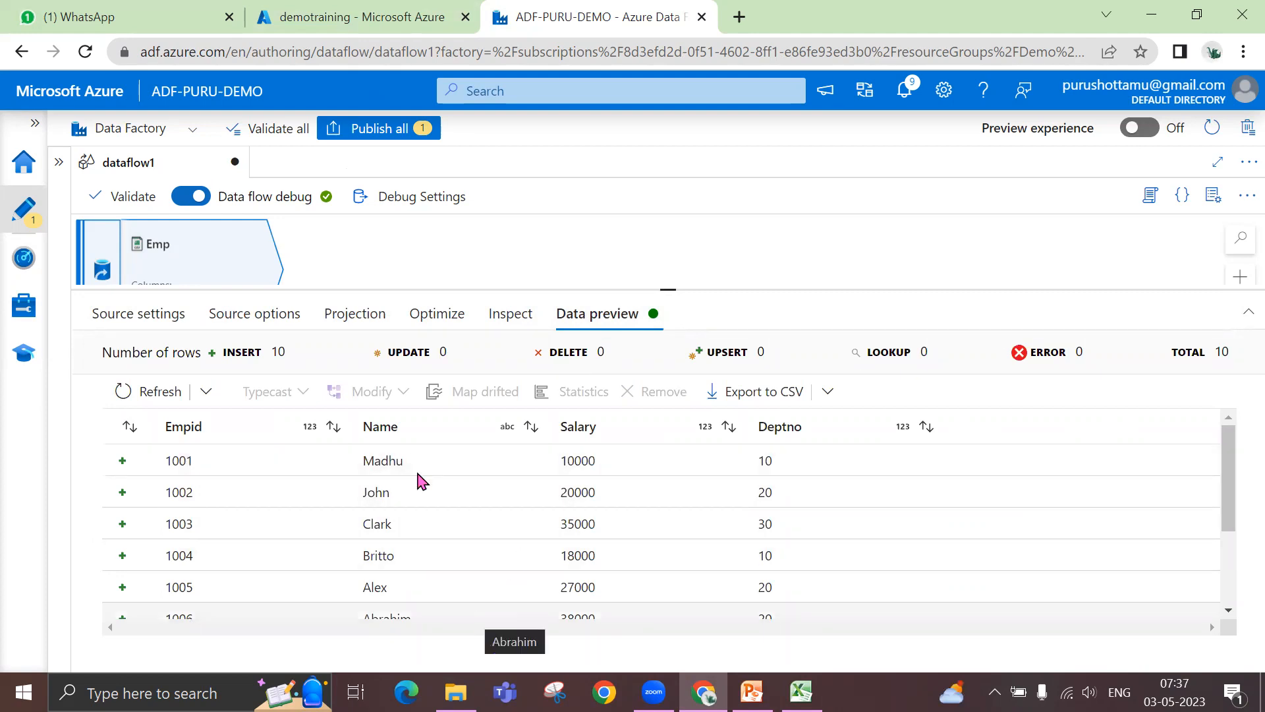
- Switch to the emp_data workbook in Excel, select the bonus and country data in E1:F11 for comparison, and return to Azure Data Factory
click(801, 691)
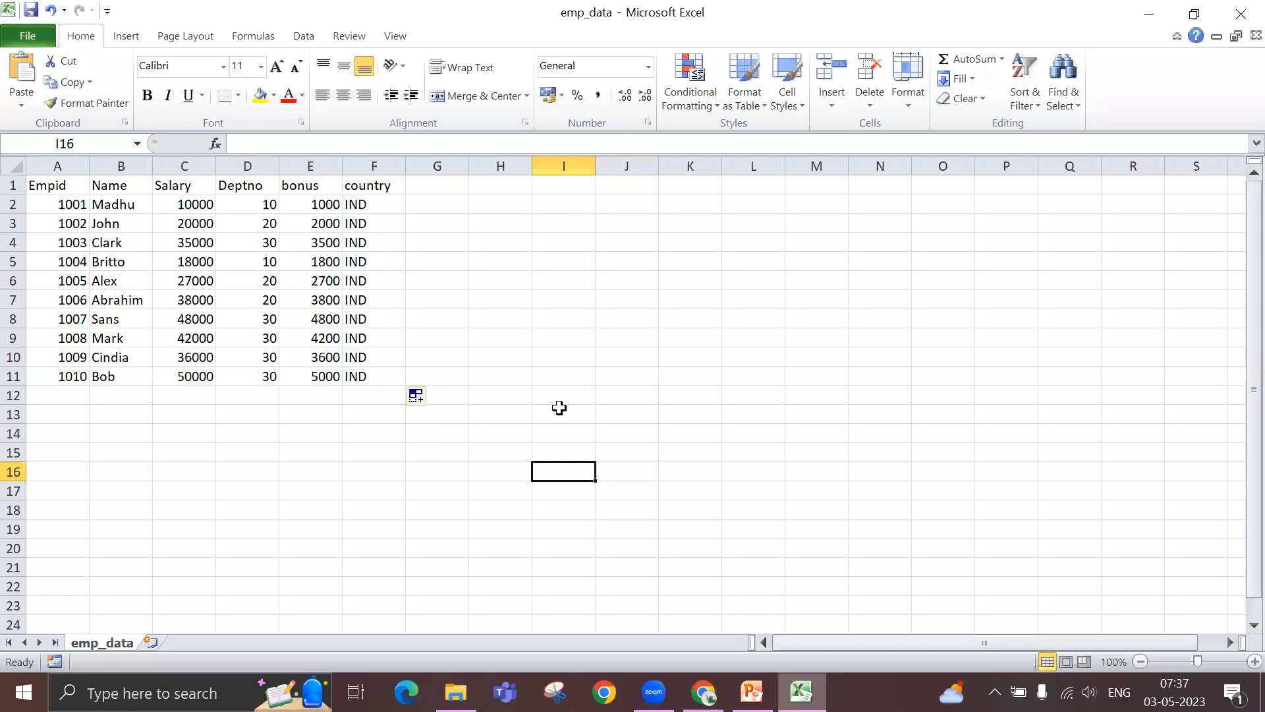
drag(316, 184, 371, 374)
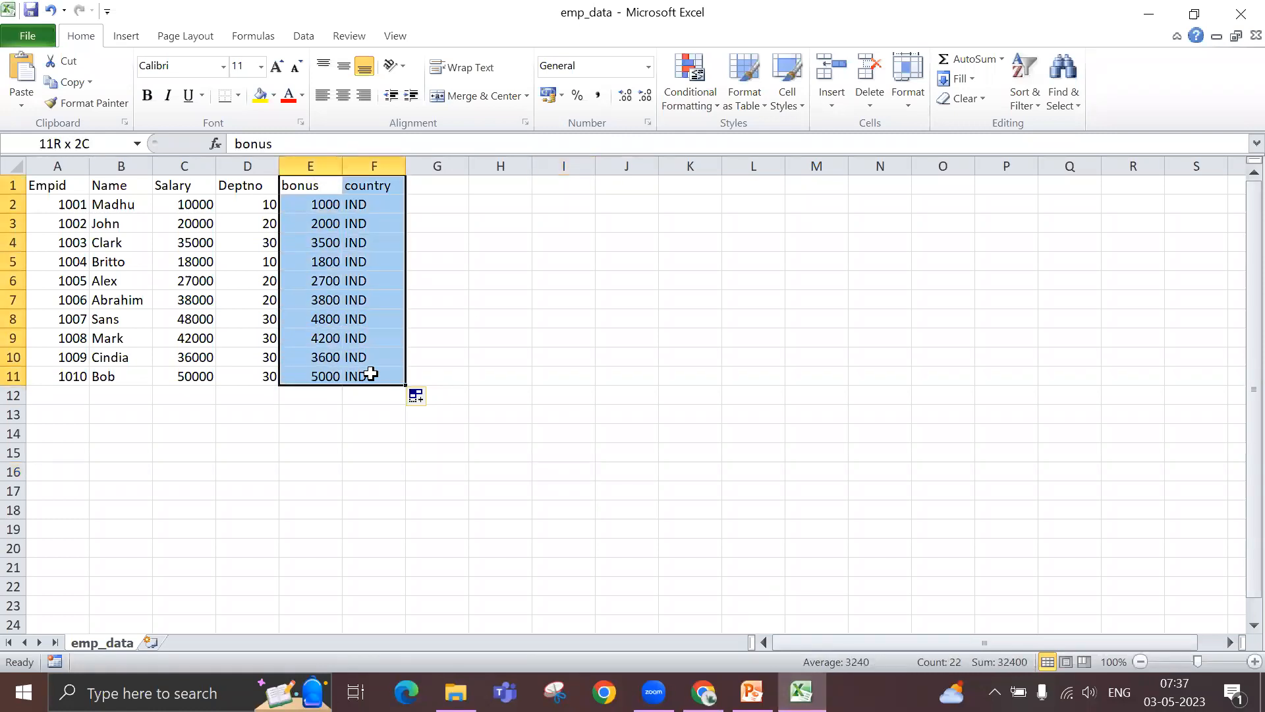
click(1149, 13)
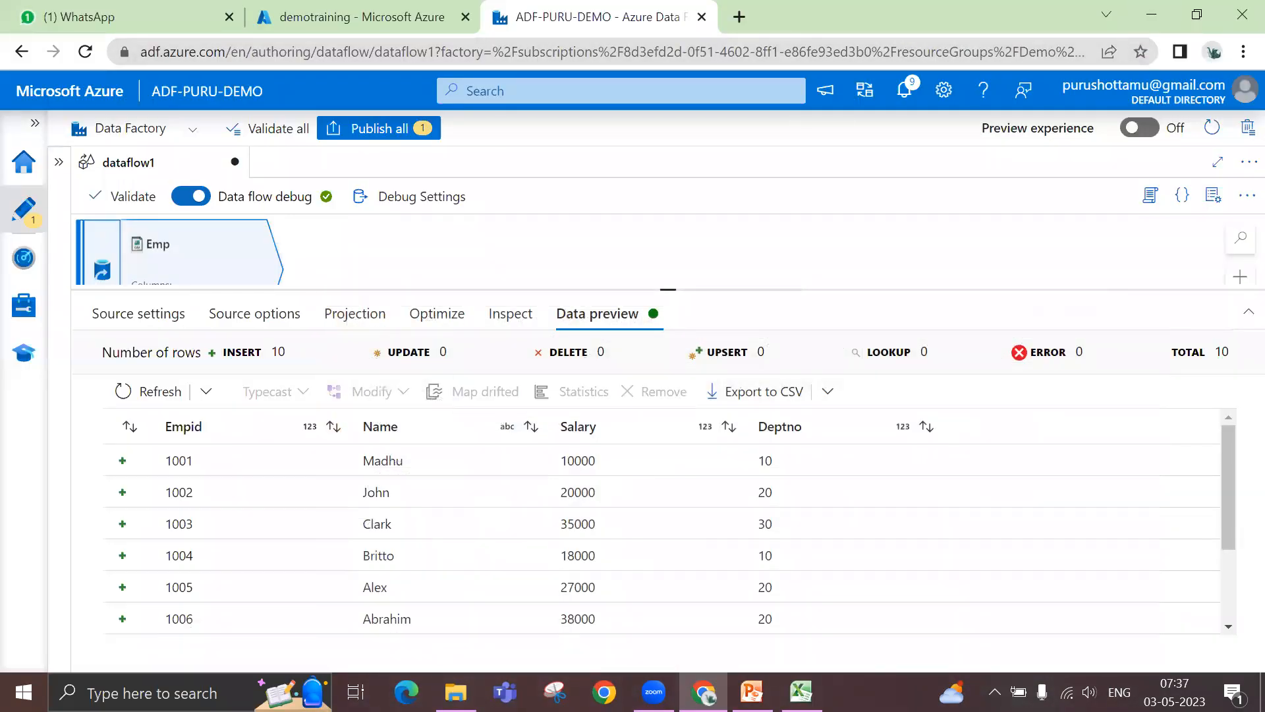
click(802, 691)
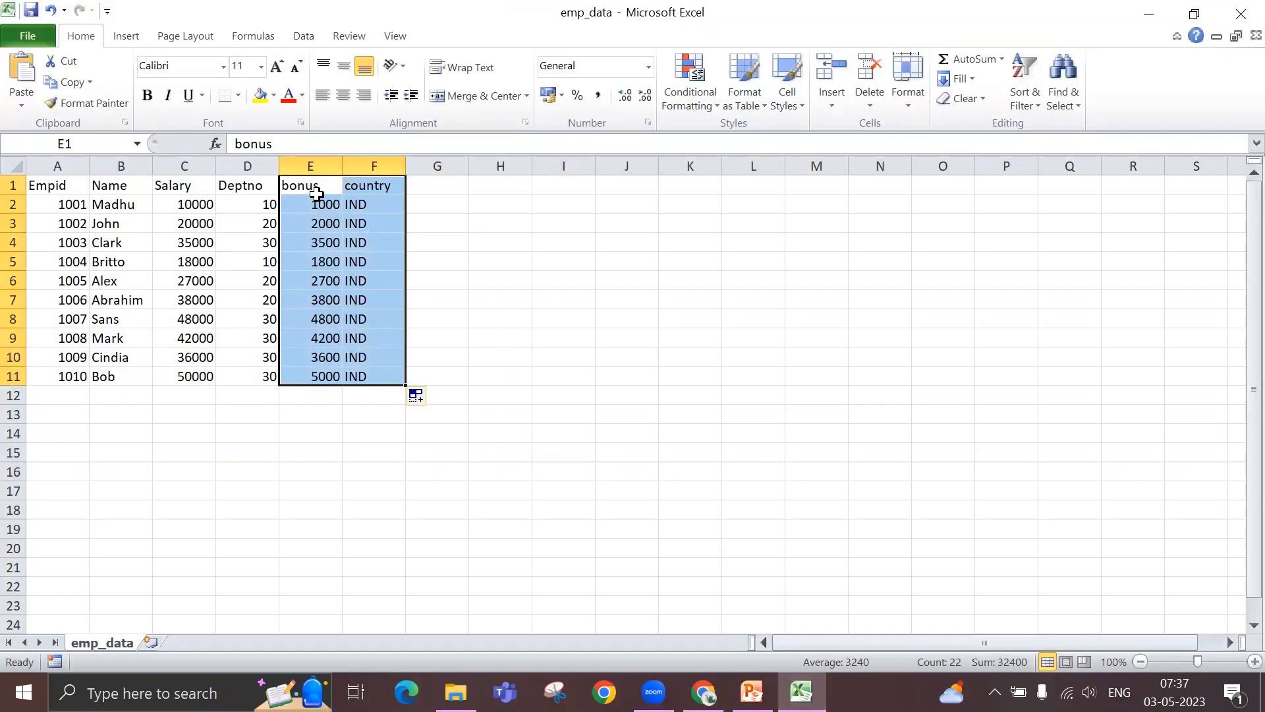
click(319, 183)
click(360, 185)
drag(328, 185, 369, 375)
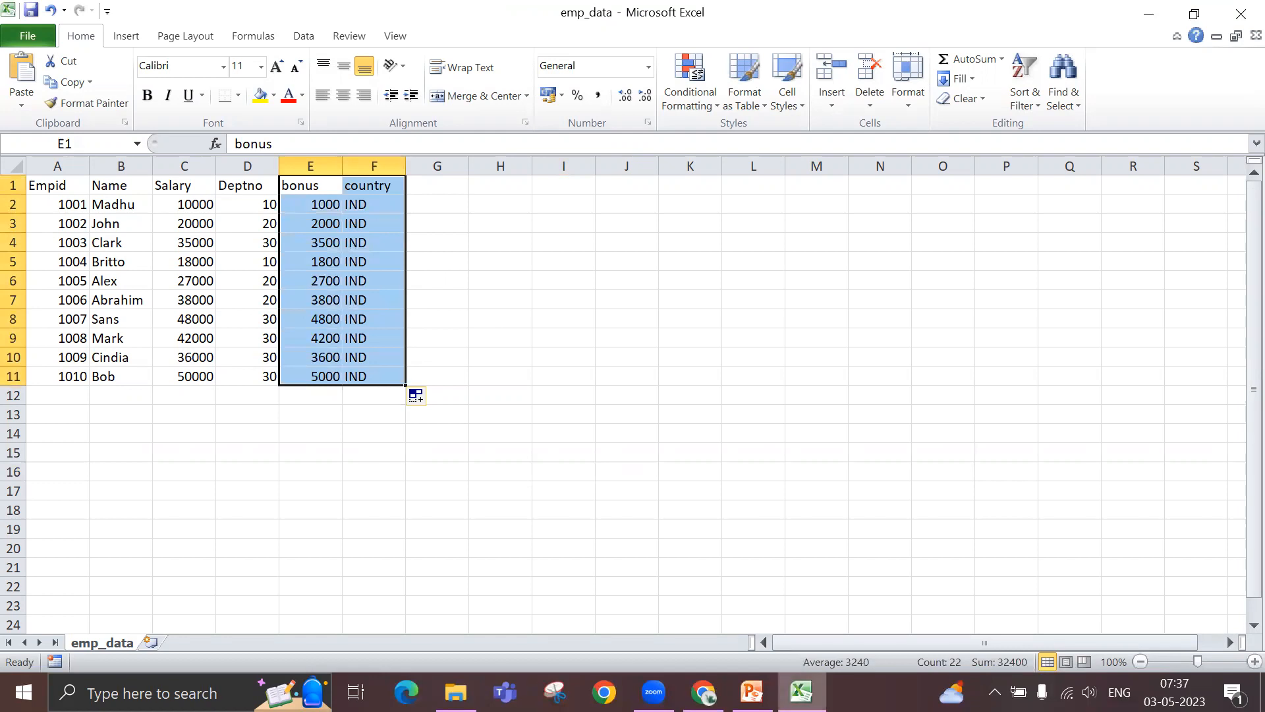
click(704, 692)
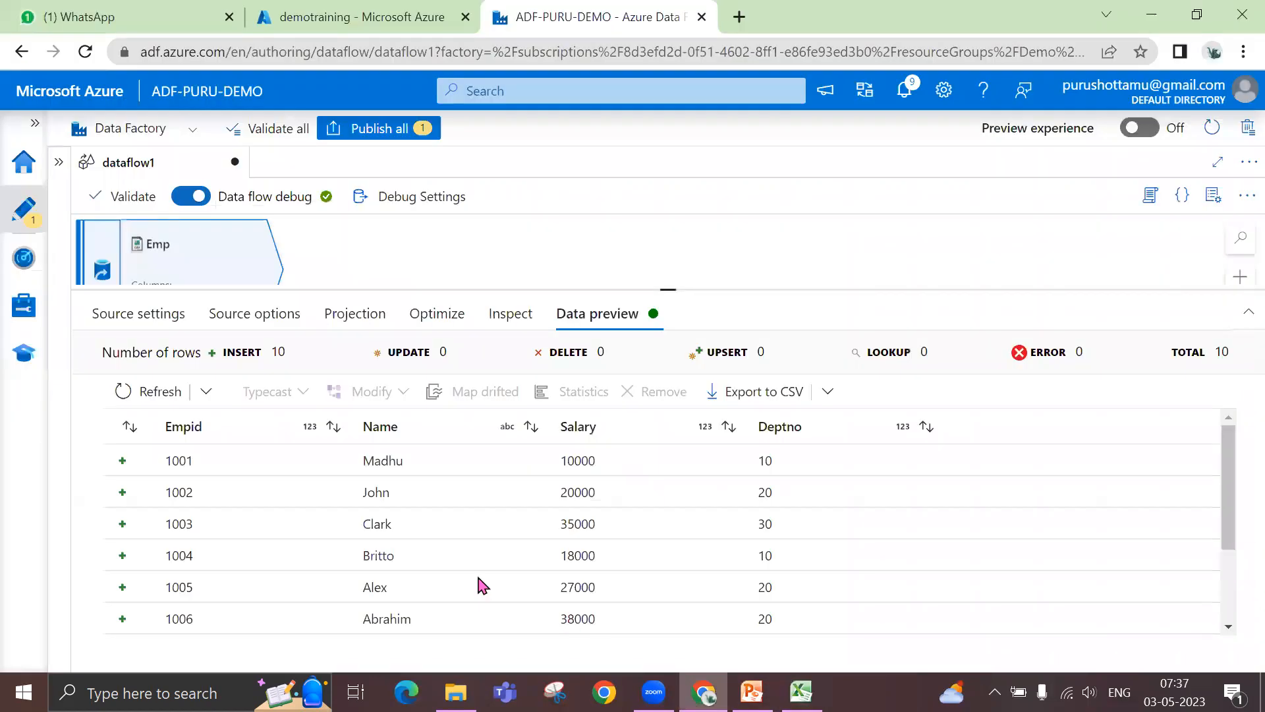
- Toggle Allow schema drift and Validate schema on and back off in the Emp source's settings
click(170, 317)
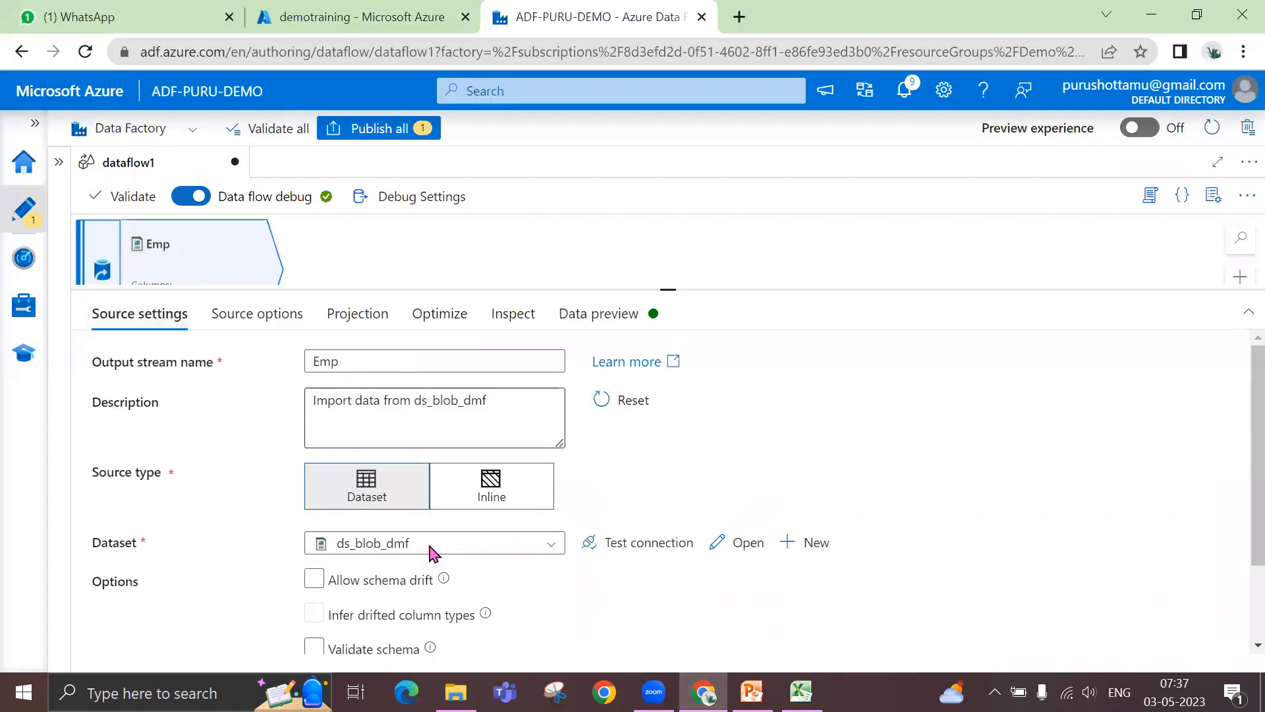
click(418, 590)
click(415, 583)
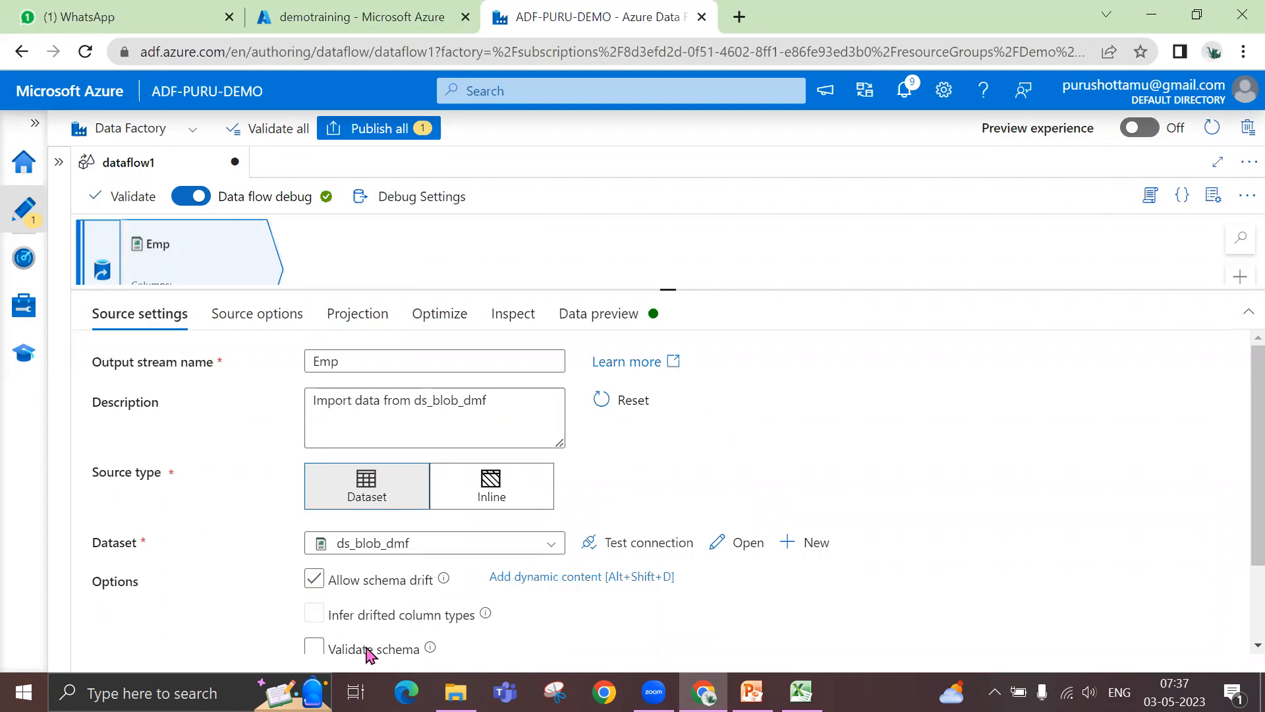
click(397, 588)
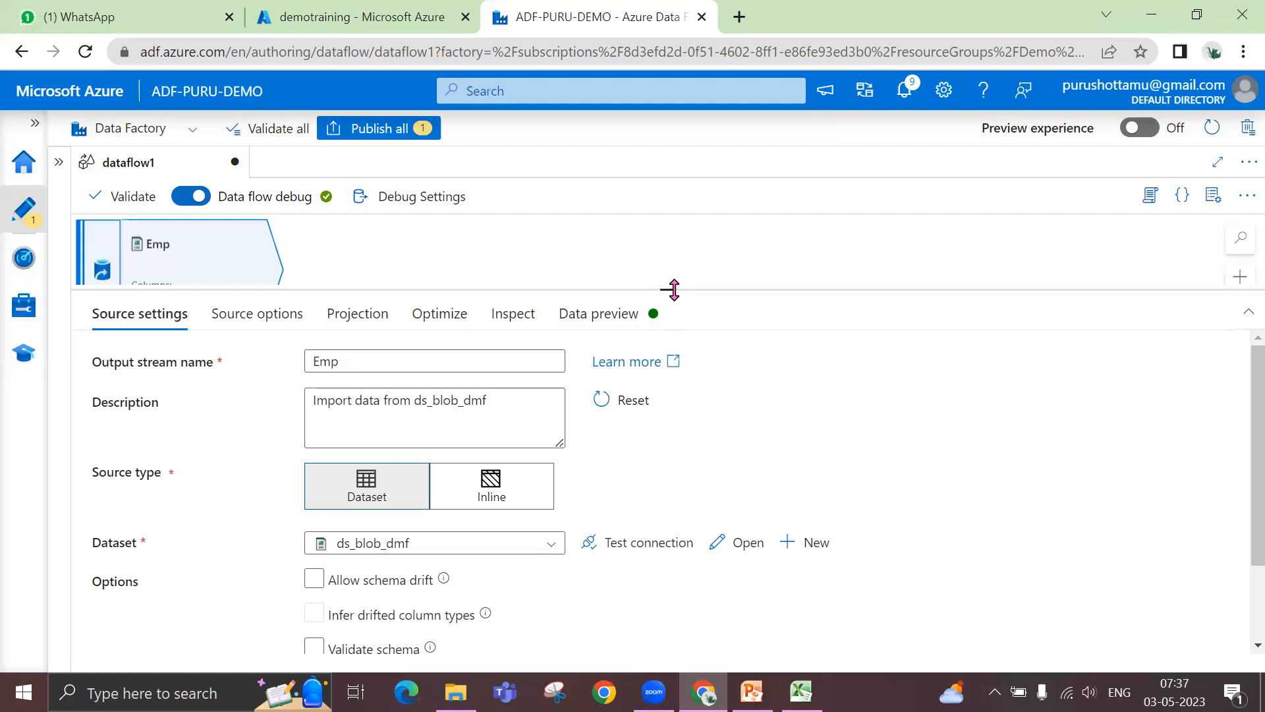
drag(671, 276, 669, 249)
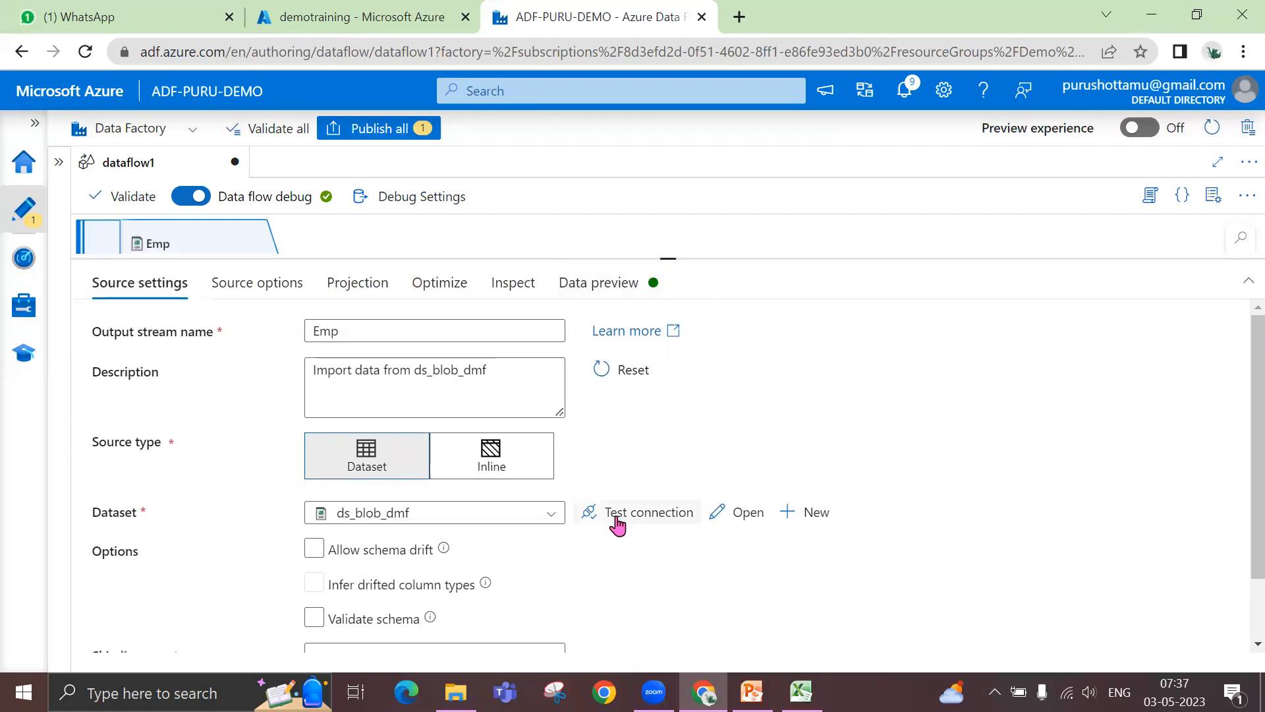
scroll(618, 525, down, 1)
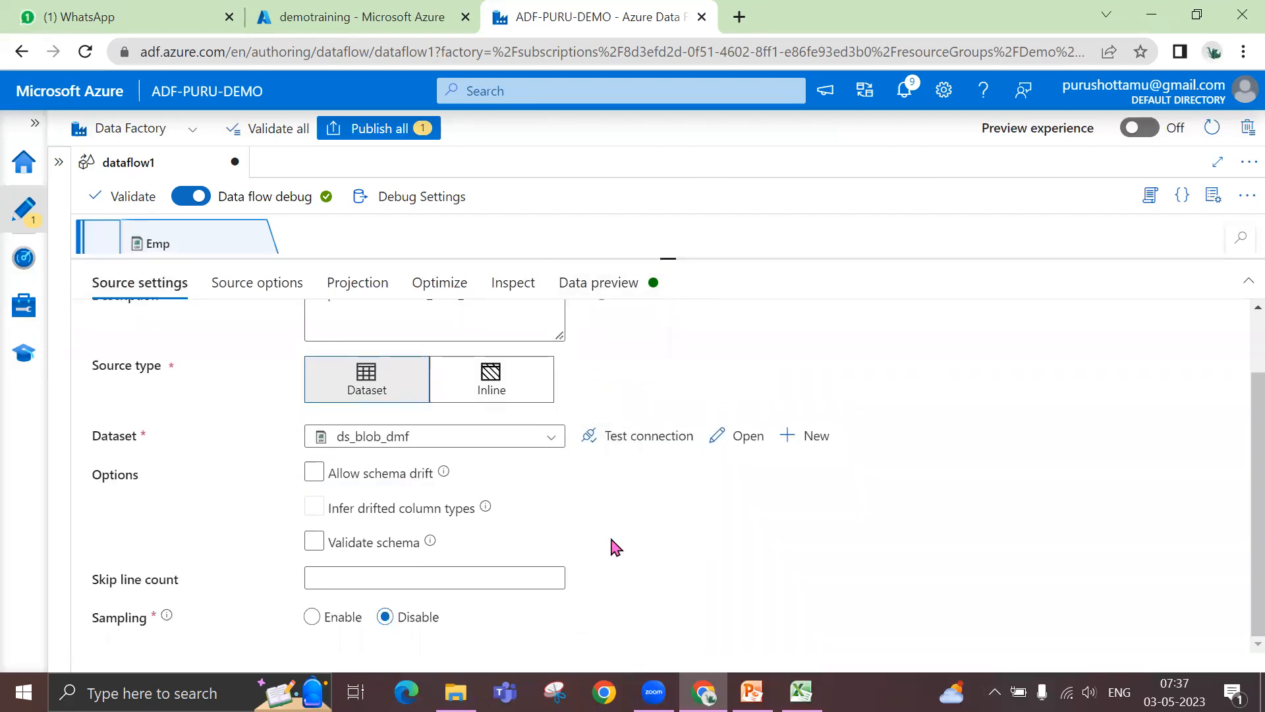
double_click(315, 541)
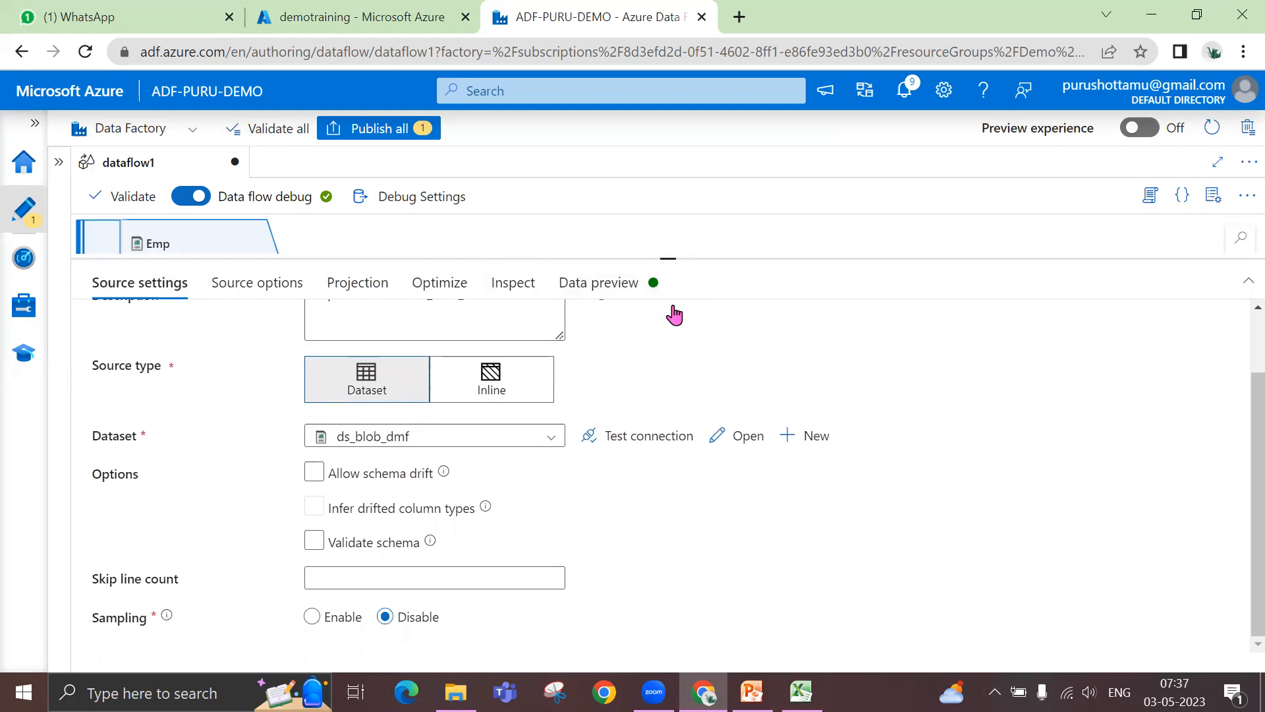
- Add a second source named Dept to dataflow1 and set its dataset to ds_dept_data
drag(669, 259, 669, 334)
scroll(384, 283, down, 2)
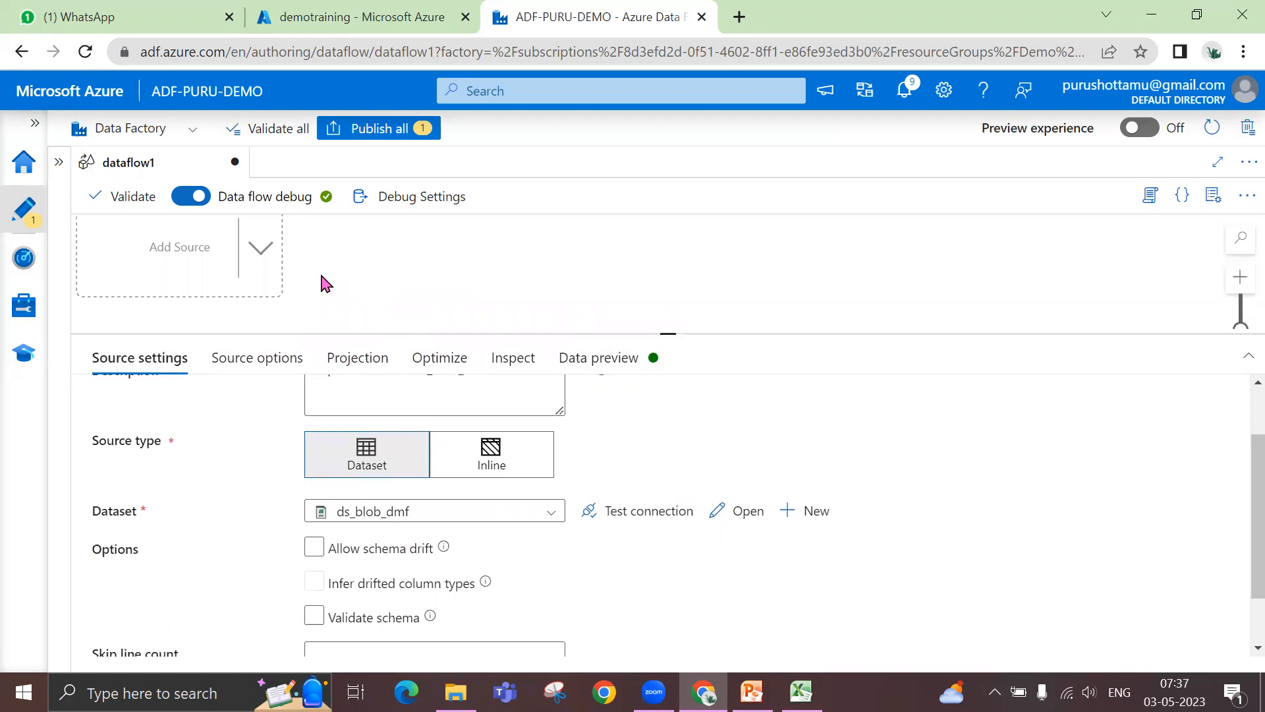
click(261, 252)
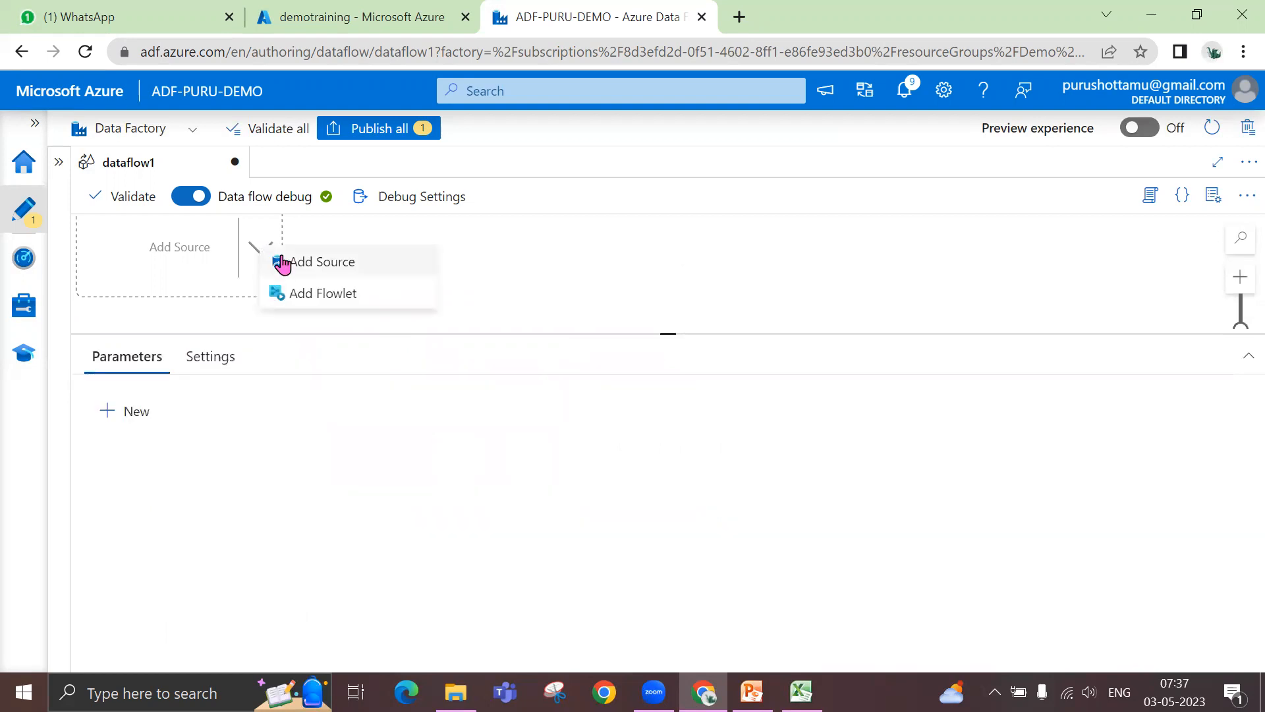
click(285, 261)
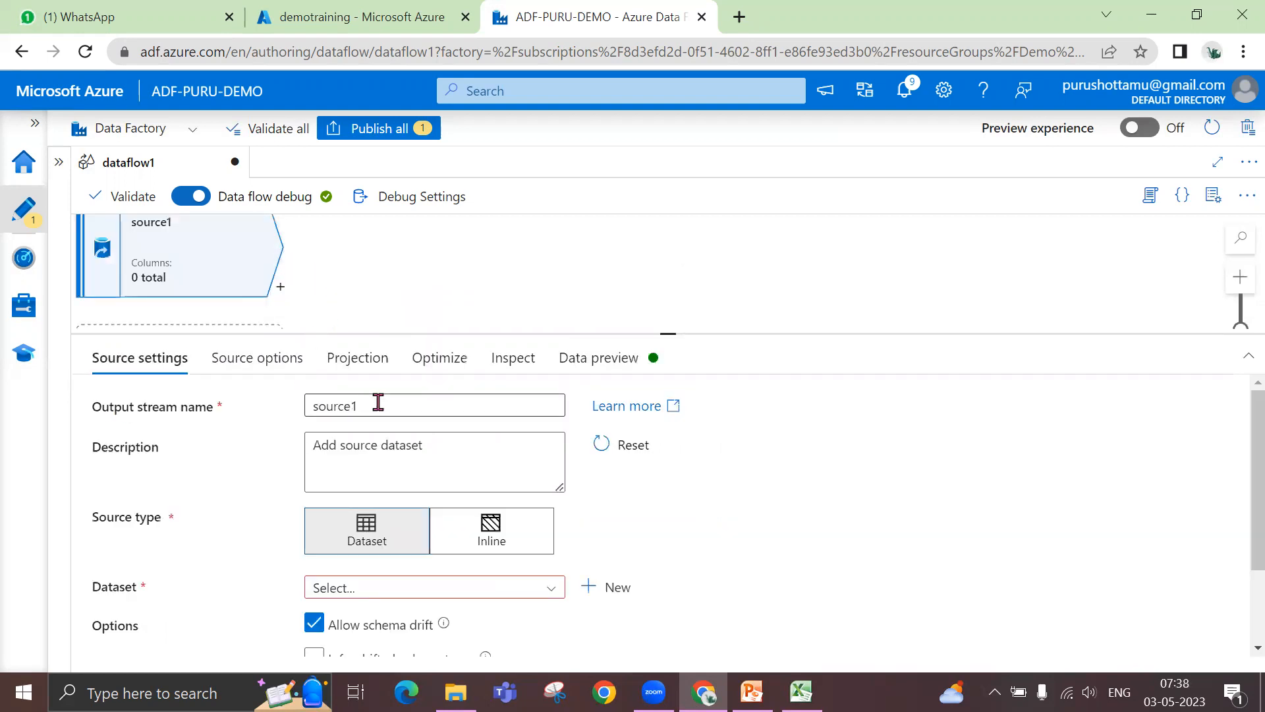
text(Dept)
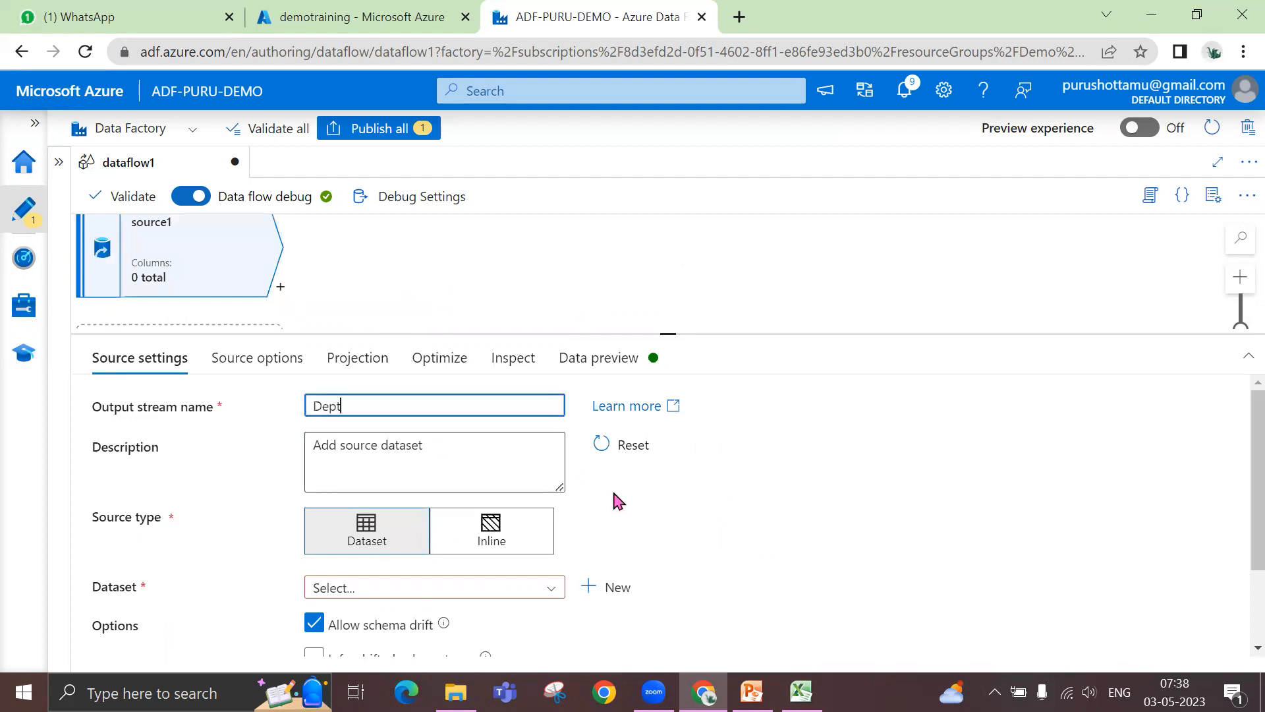
scroll(705, 539, down, 2)
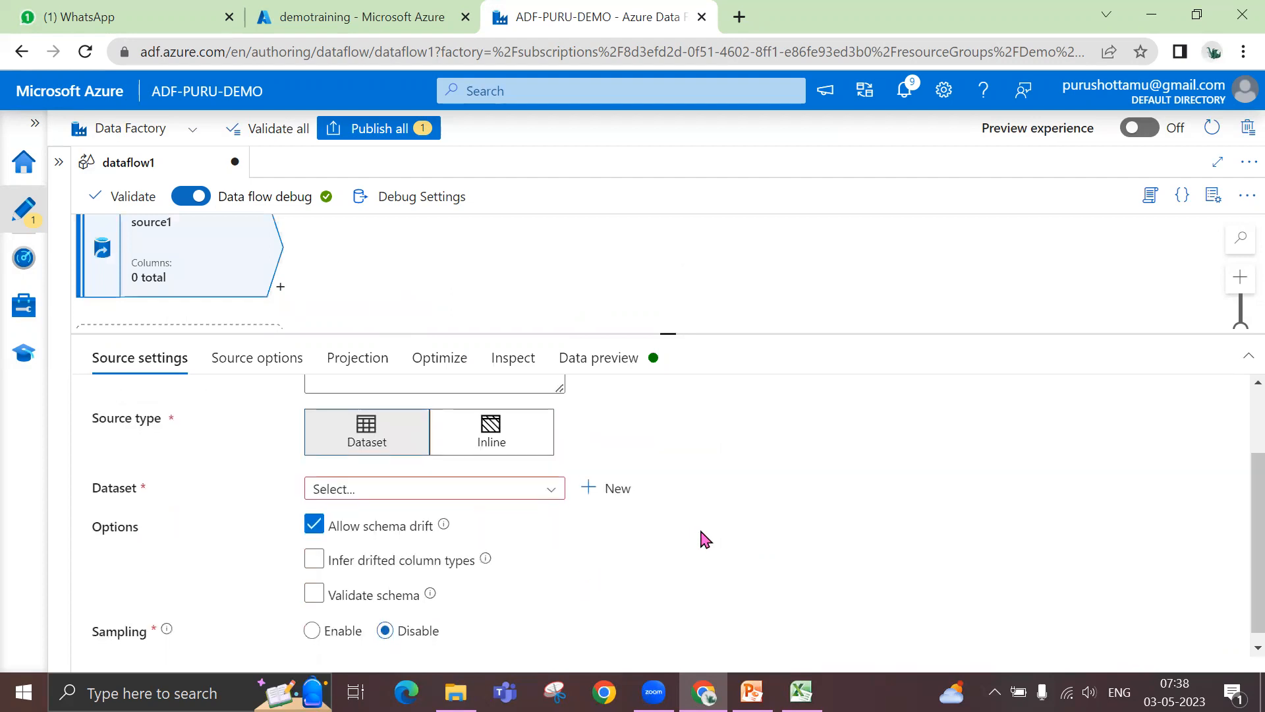
click(551, 505)
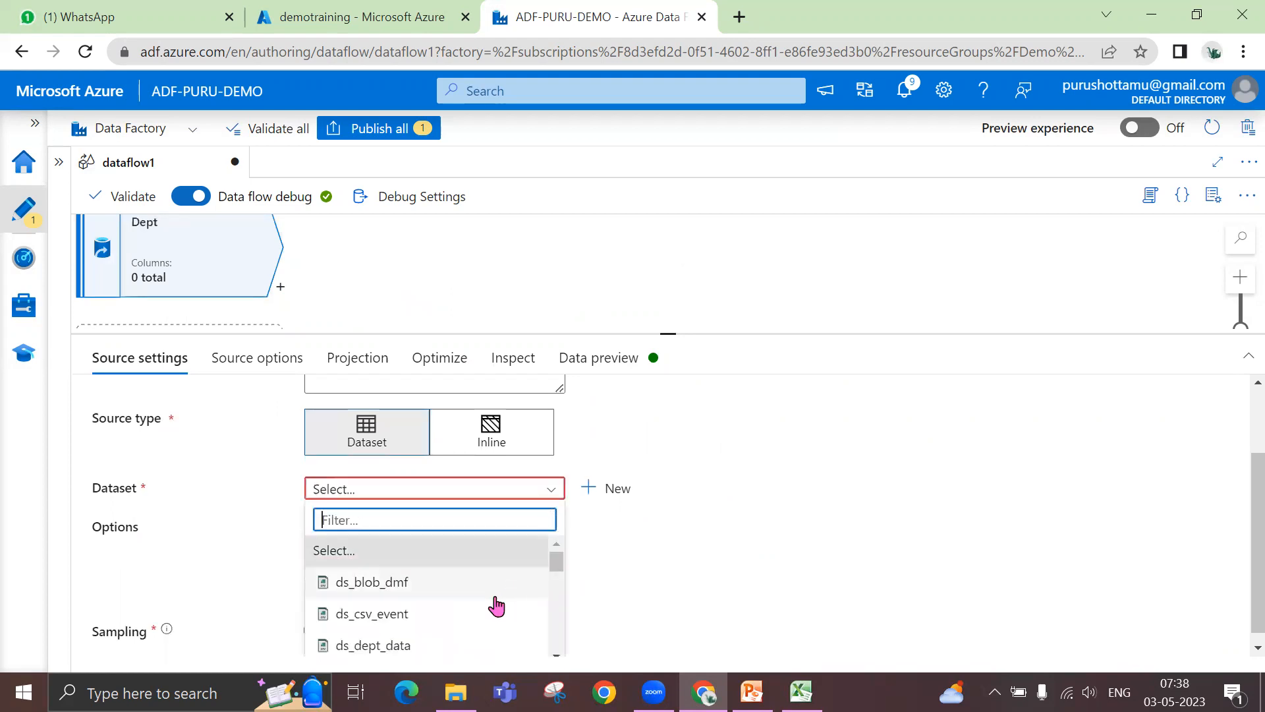
click(462, 651)
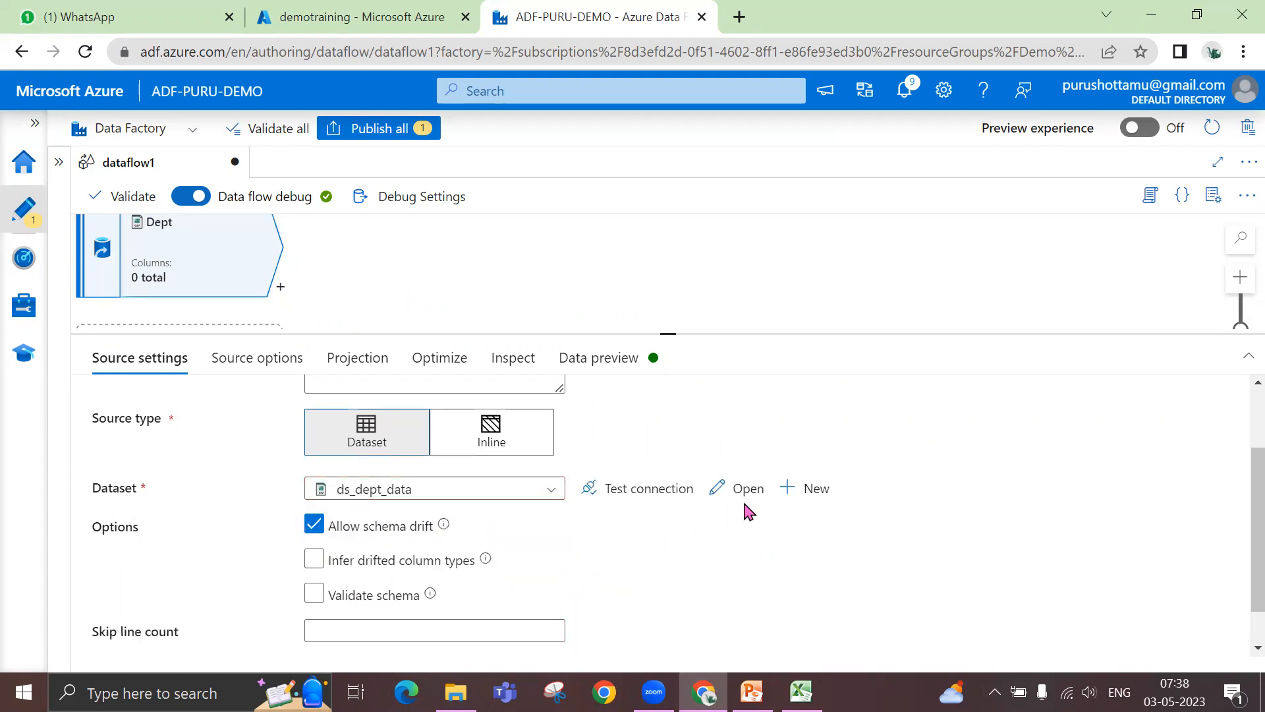
- Open the ds_dept_data dataset, preview the data in dept_data.csv, and close the dataset again
click(748, 491)
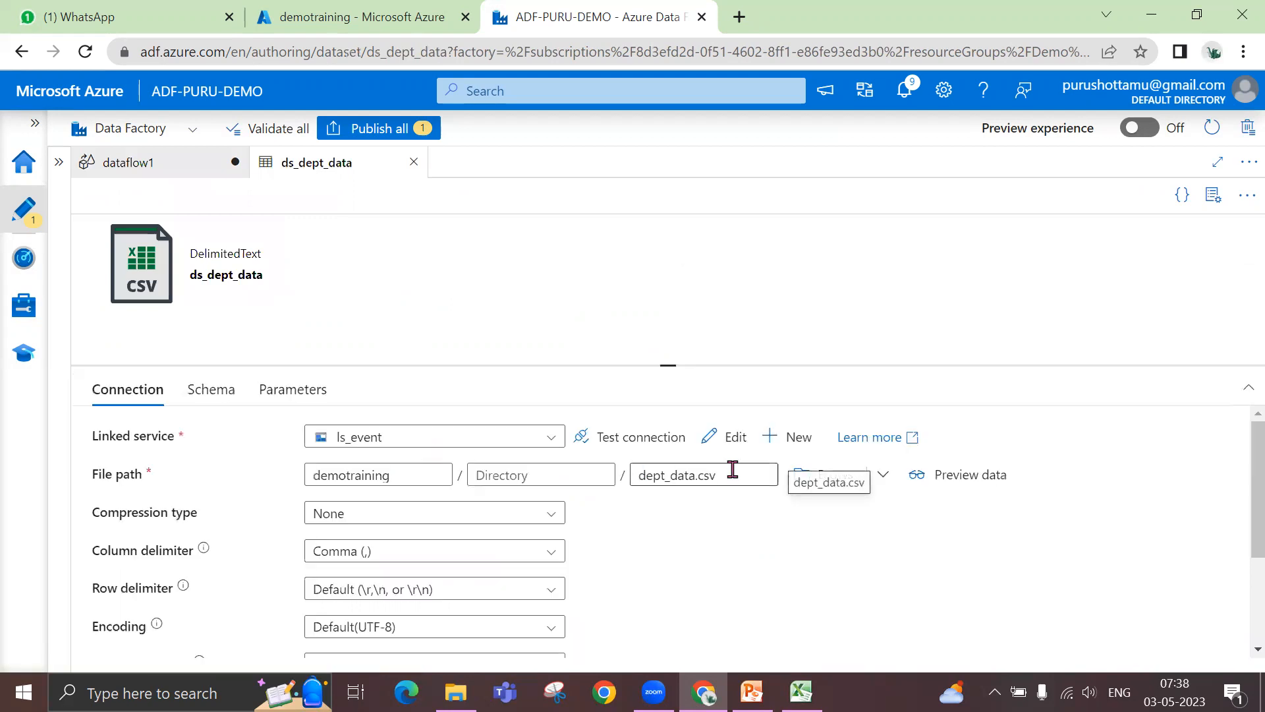
click(966, 483)
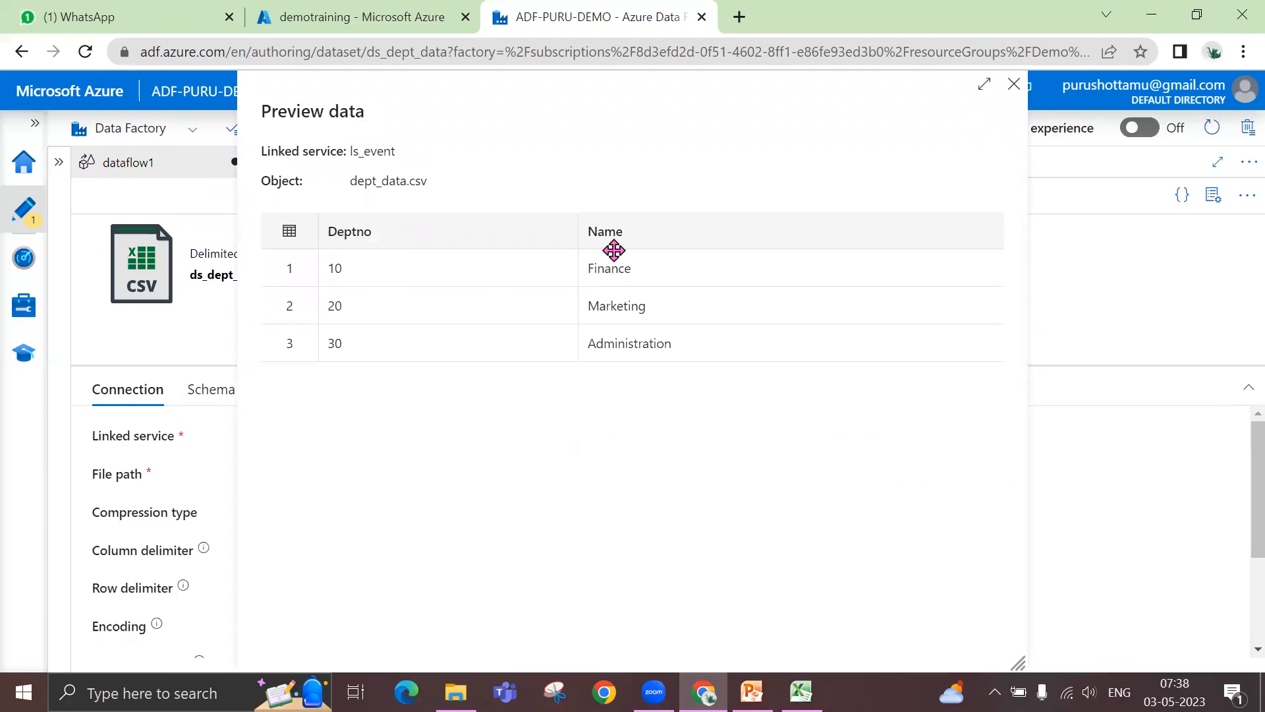
click(1014, 85)
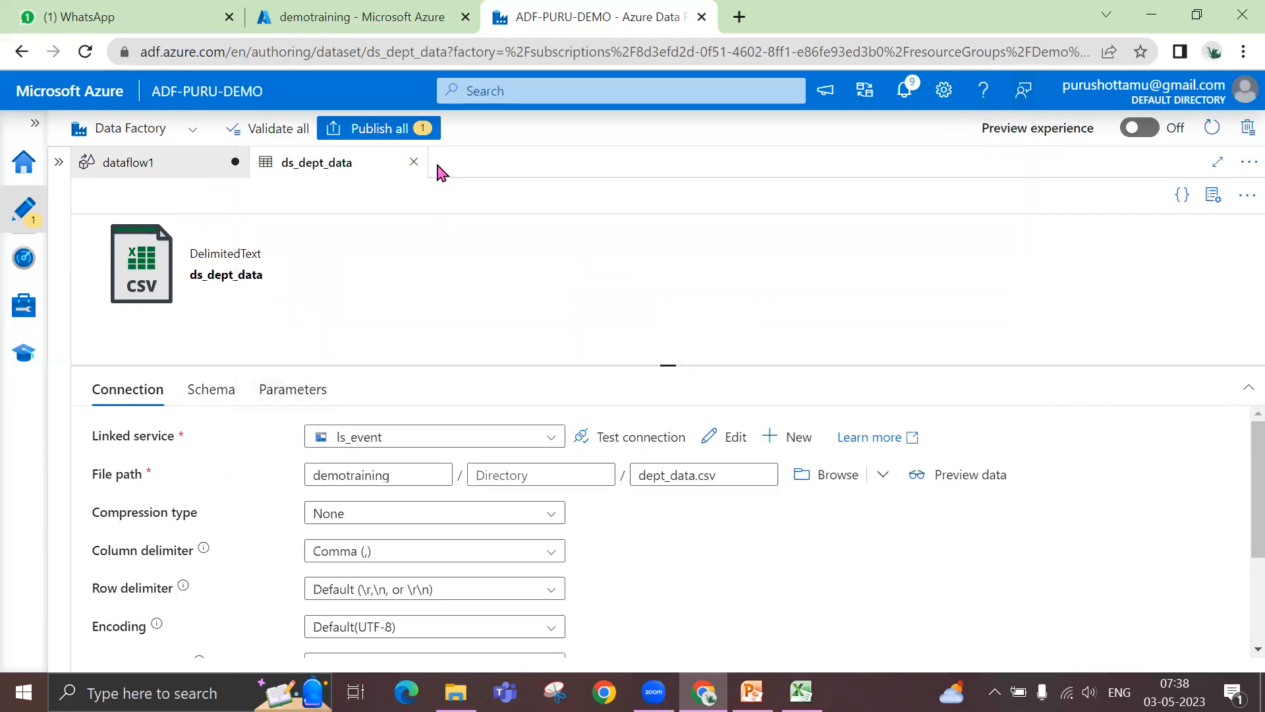
click(414, 162)
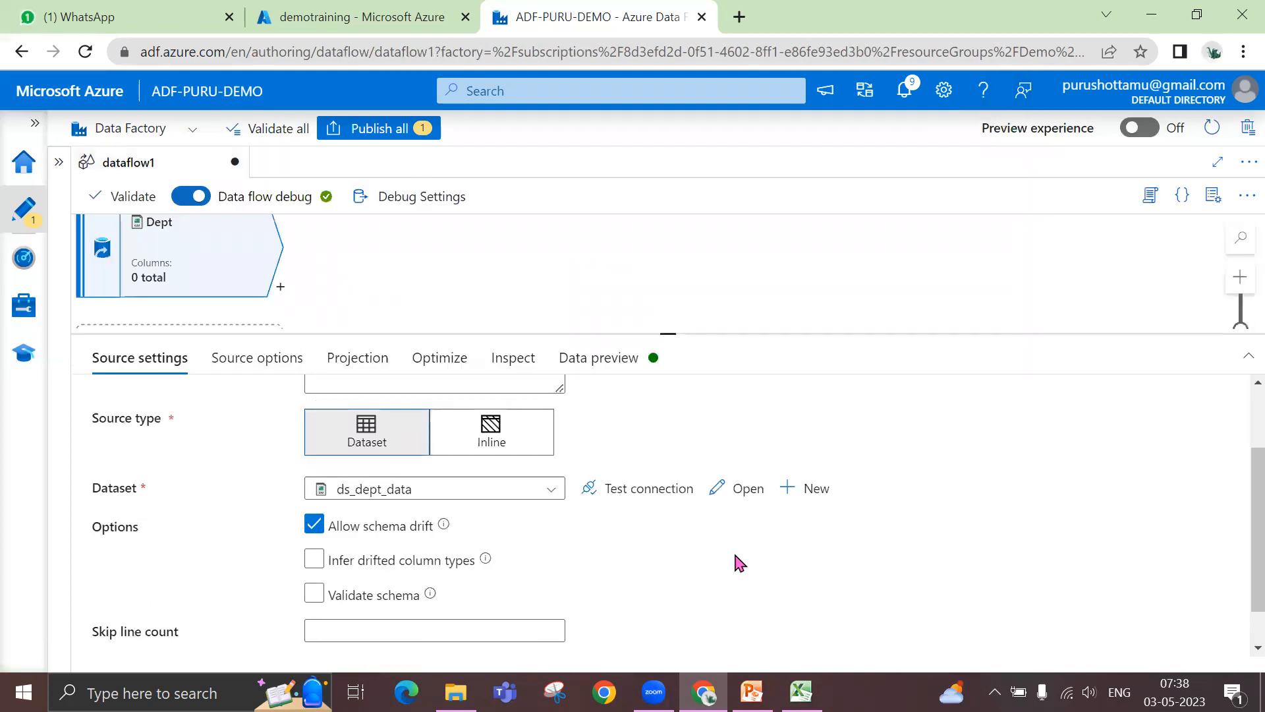
- Enlarge the data flow canvas and load the Dept source's data preview
scroll(723, 567, down, 1)
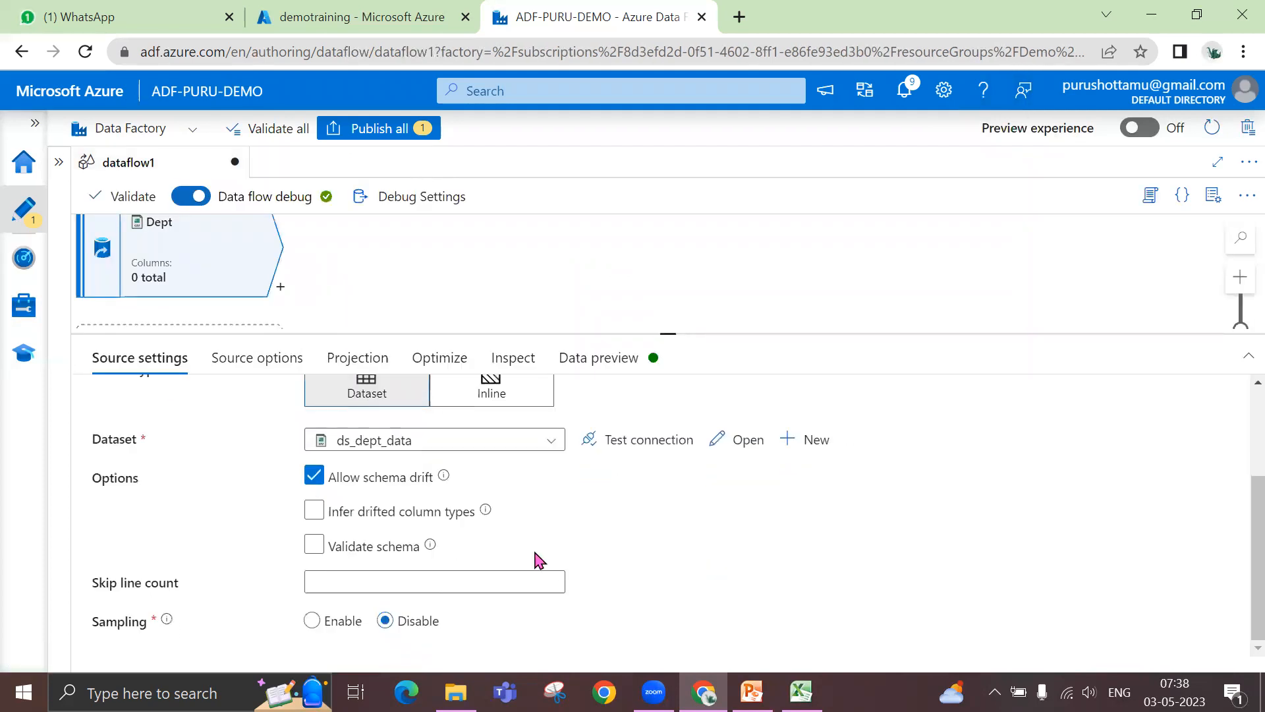
drag(672, 334, 663, 389)
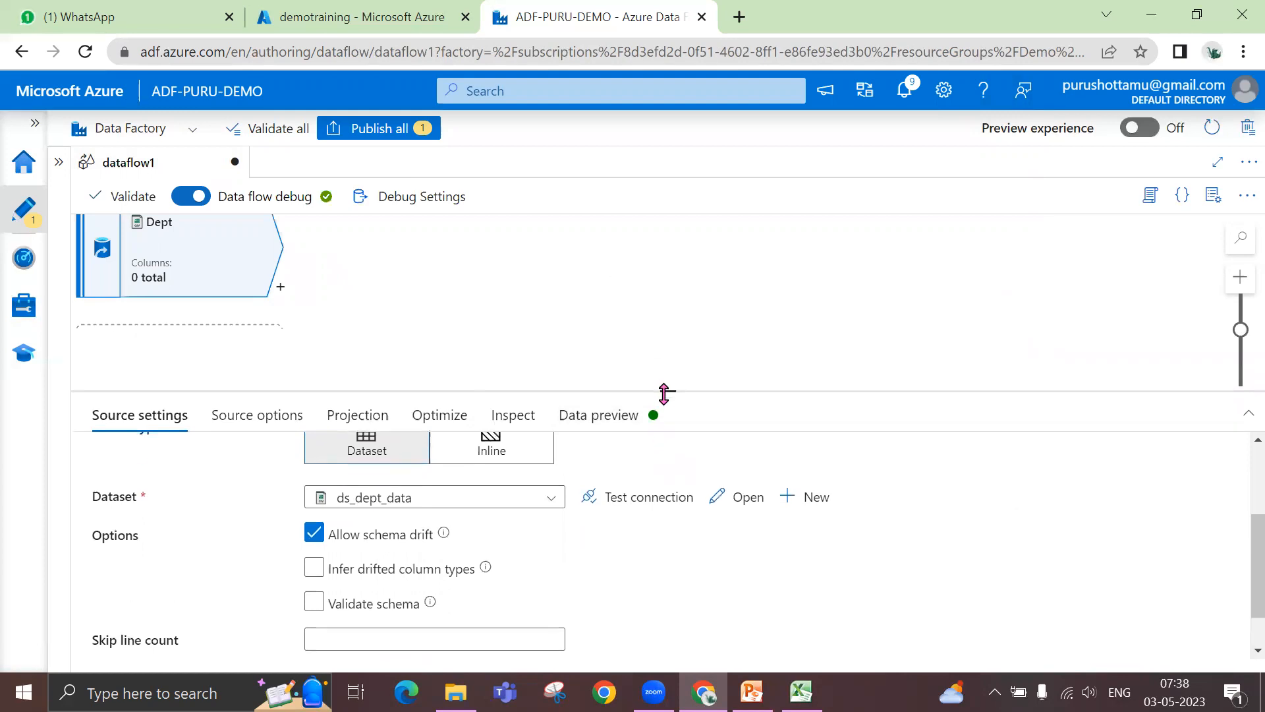
click(602, 421)
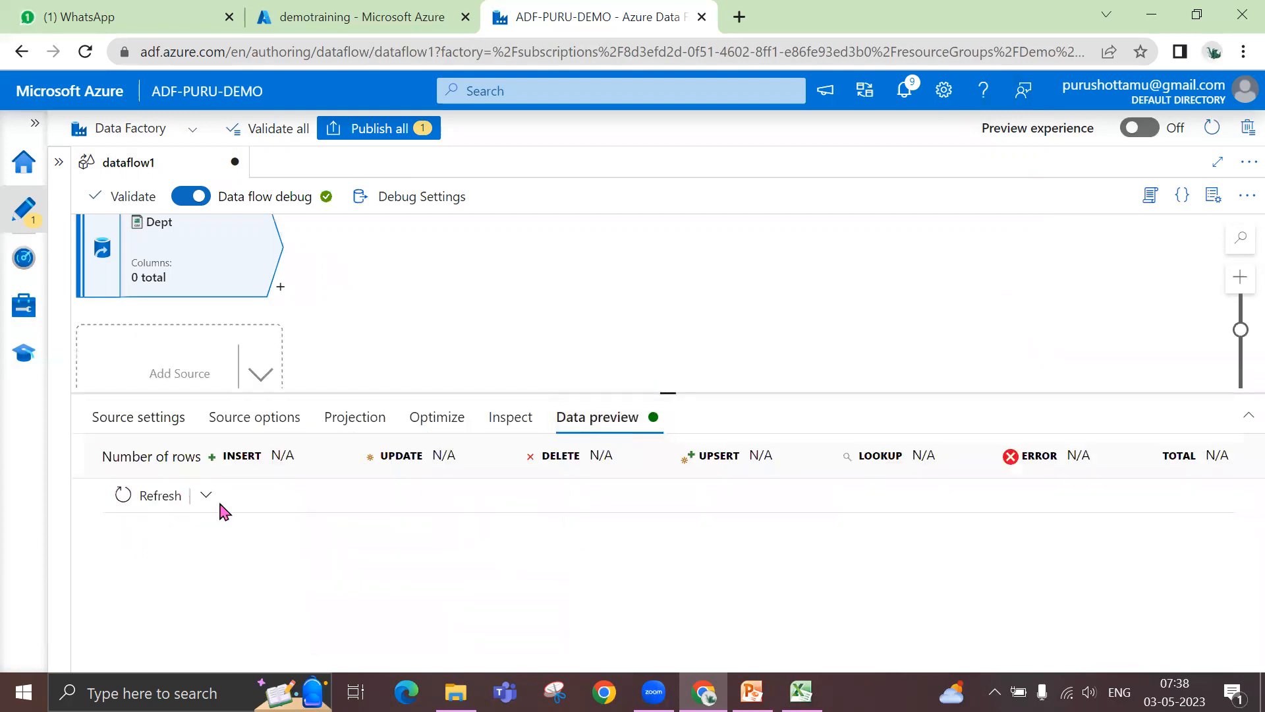
click(163, 494)
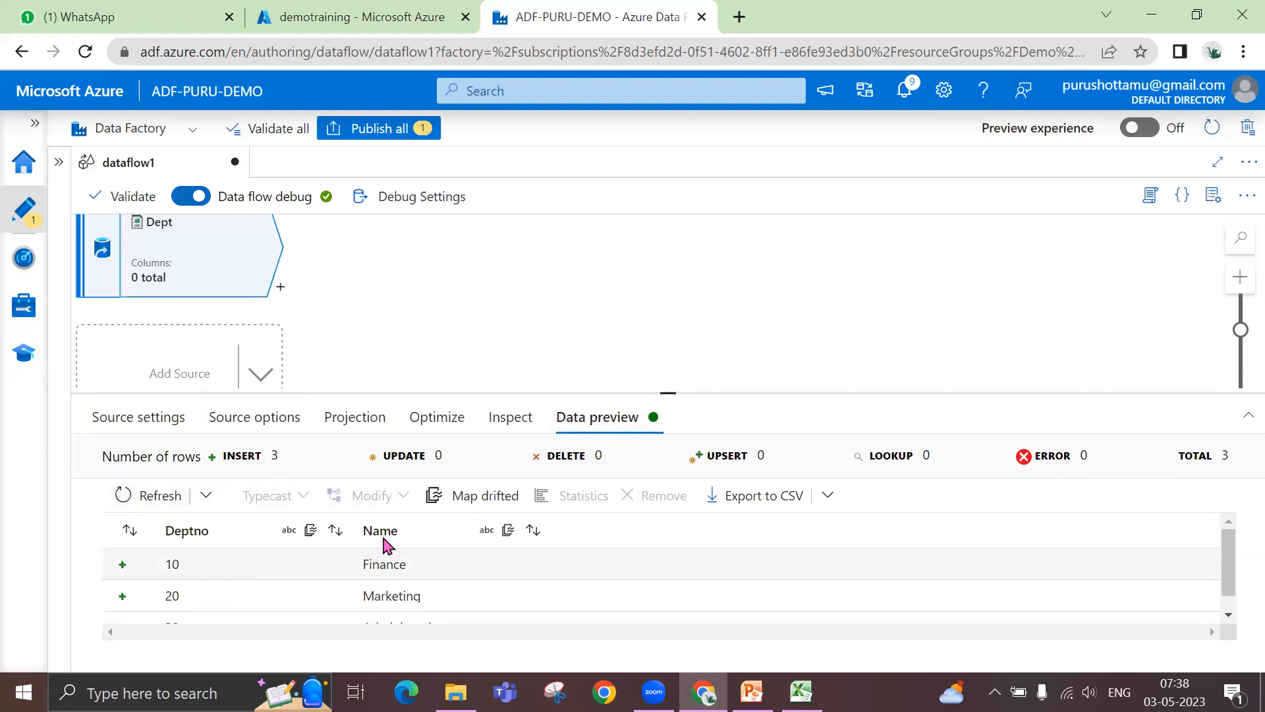
- Define the Dept source's default projection format with integer as the numerical whole number type
click(331, 421)
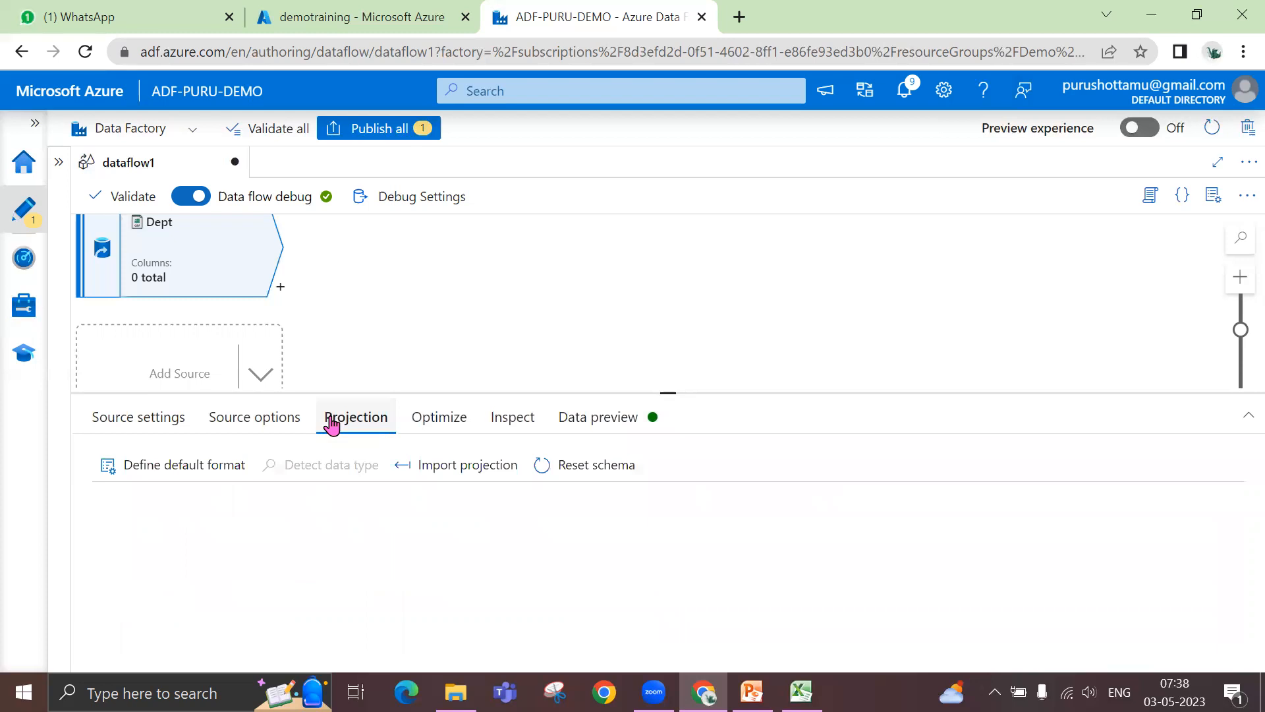
click(200, 470)
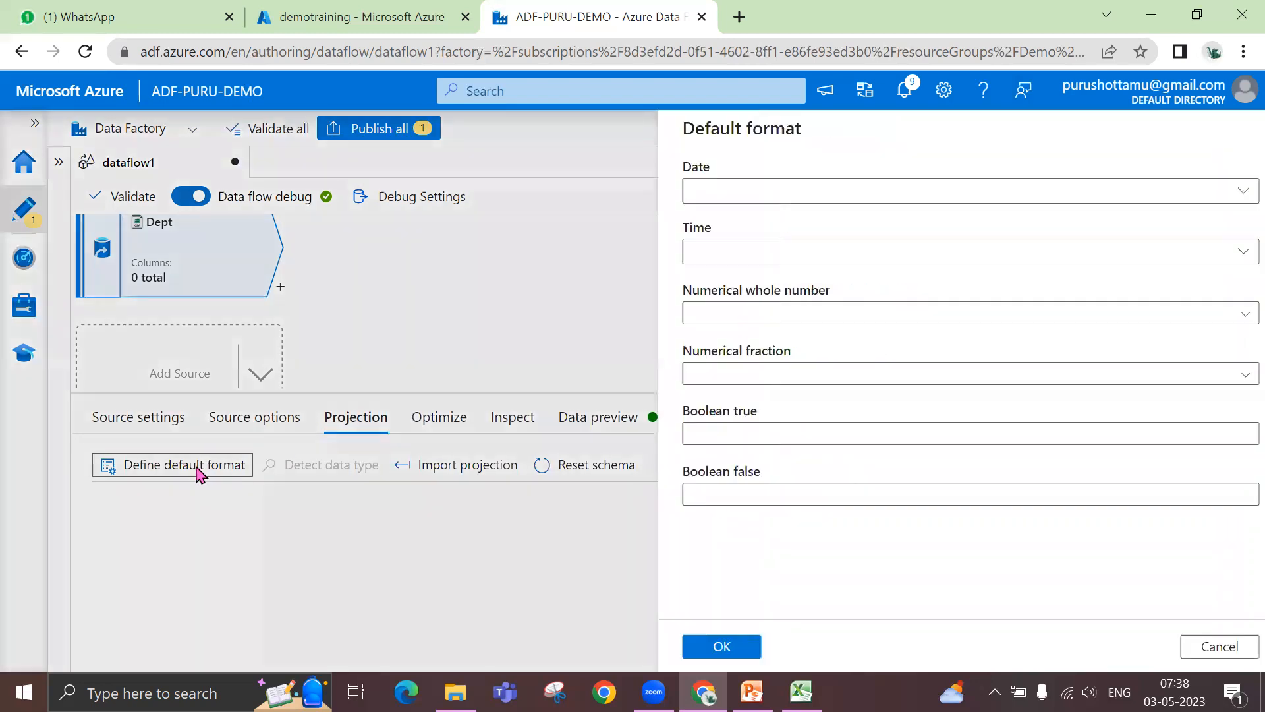
click(783, 323)
click(725, 387)
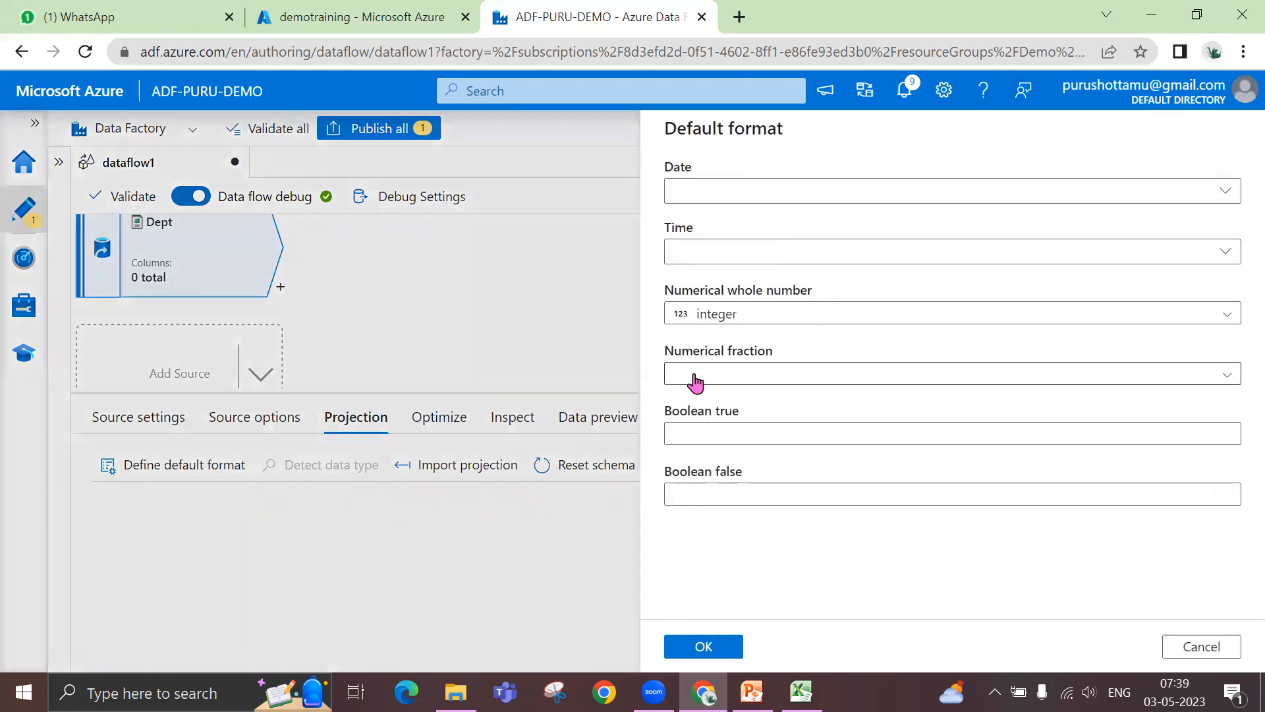
click(701, 646)
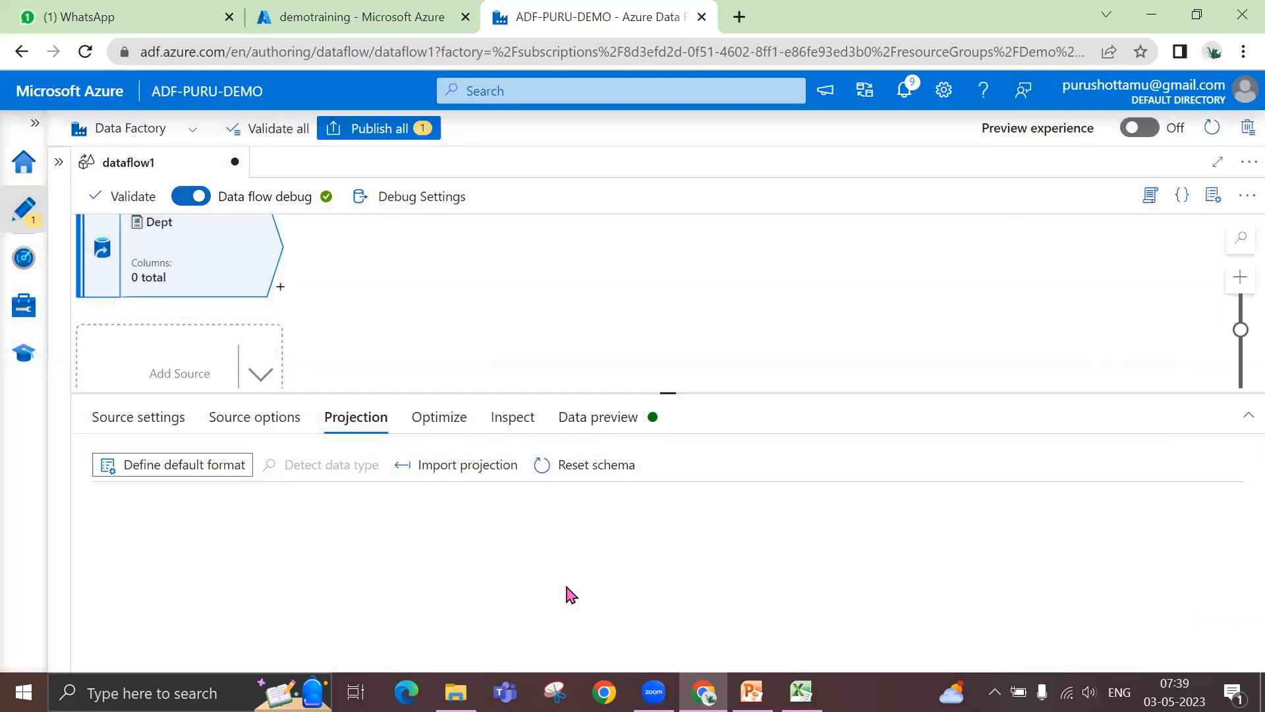
- Import the Dept source's projection, check its data preview, and return to the projected column types
click(481, 475)
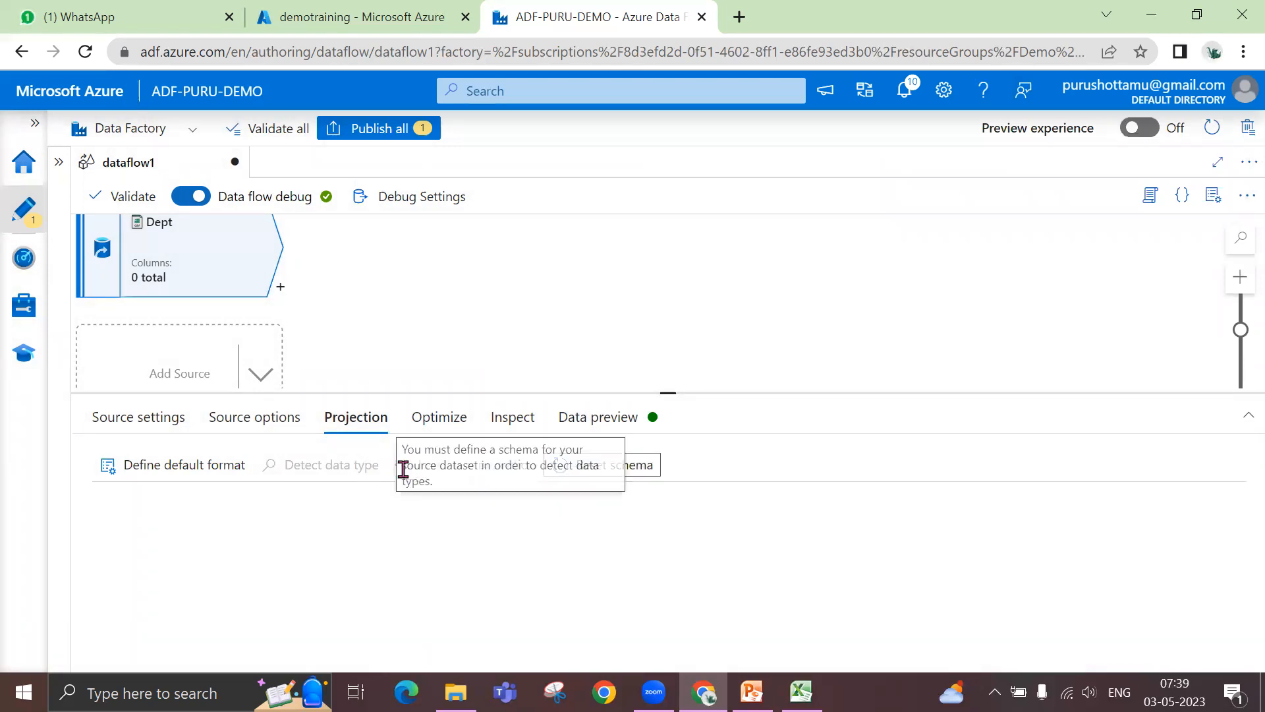
click(598, 420)
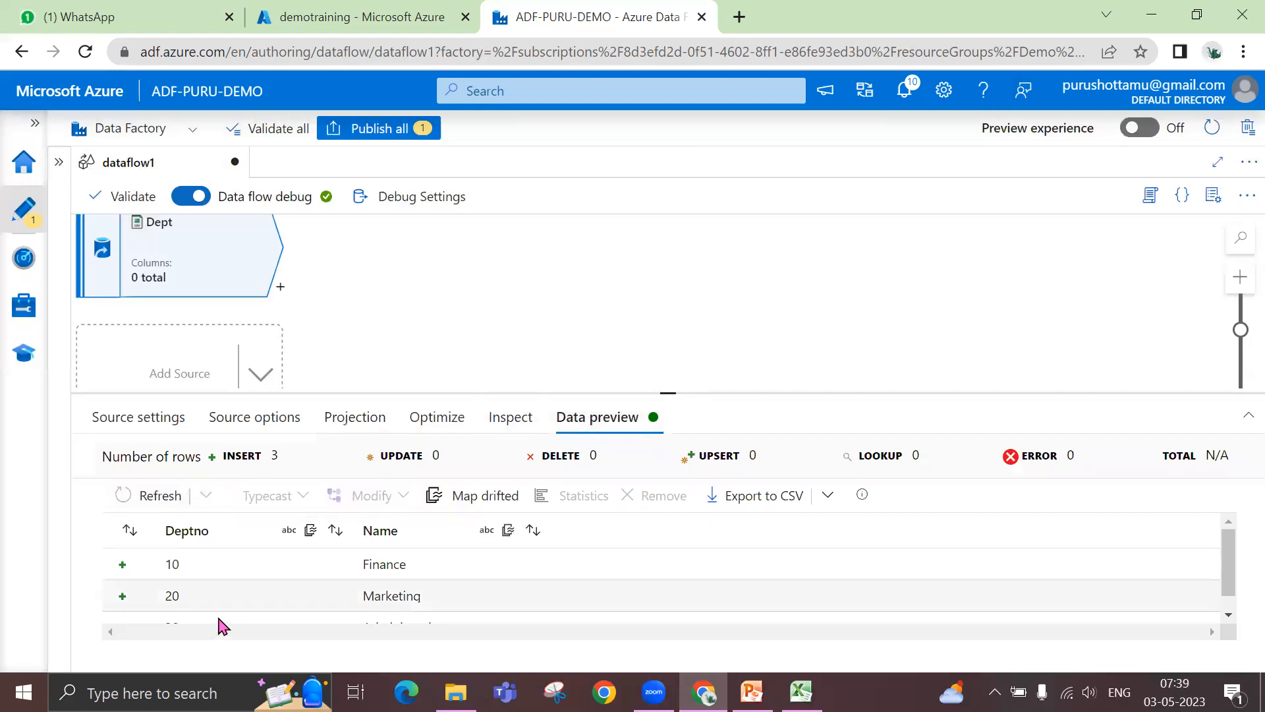
click(380, 425)
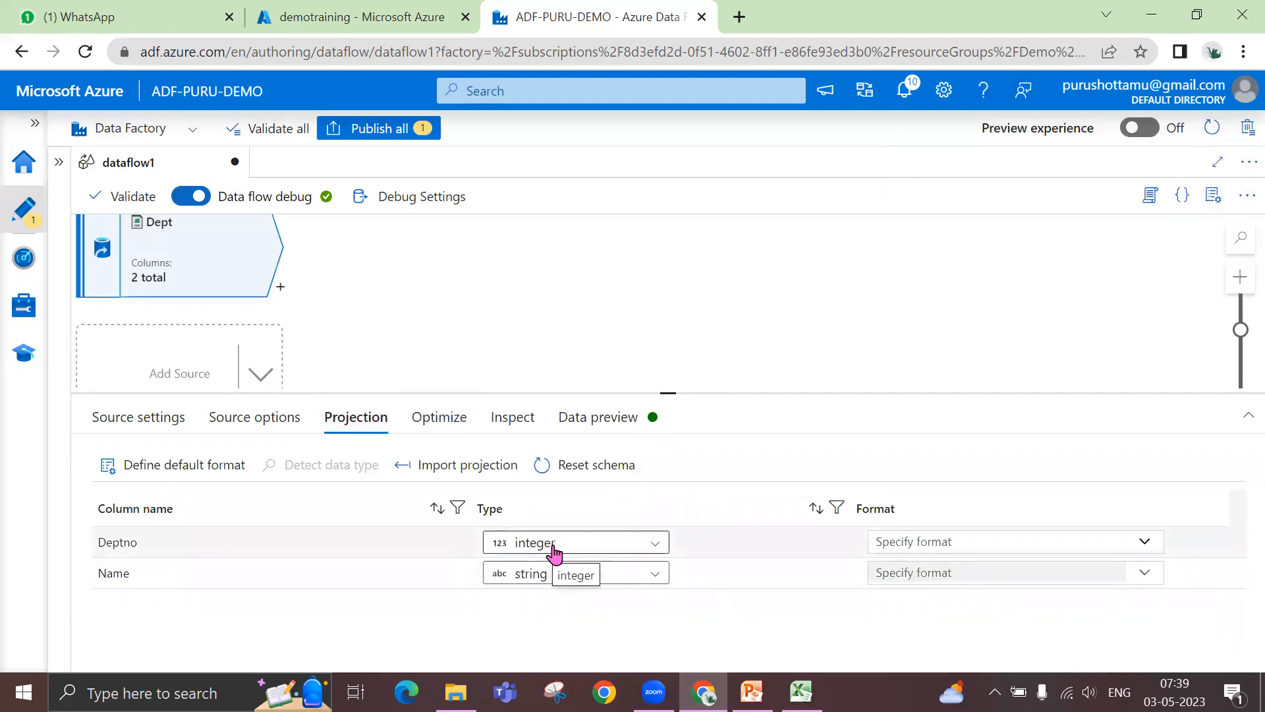
- Review the number formats available for the Deptno column and leave its format unspecified
click(930, 542)
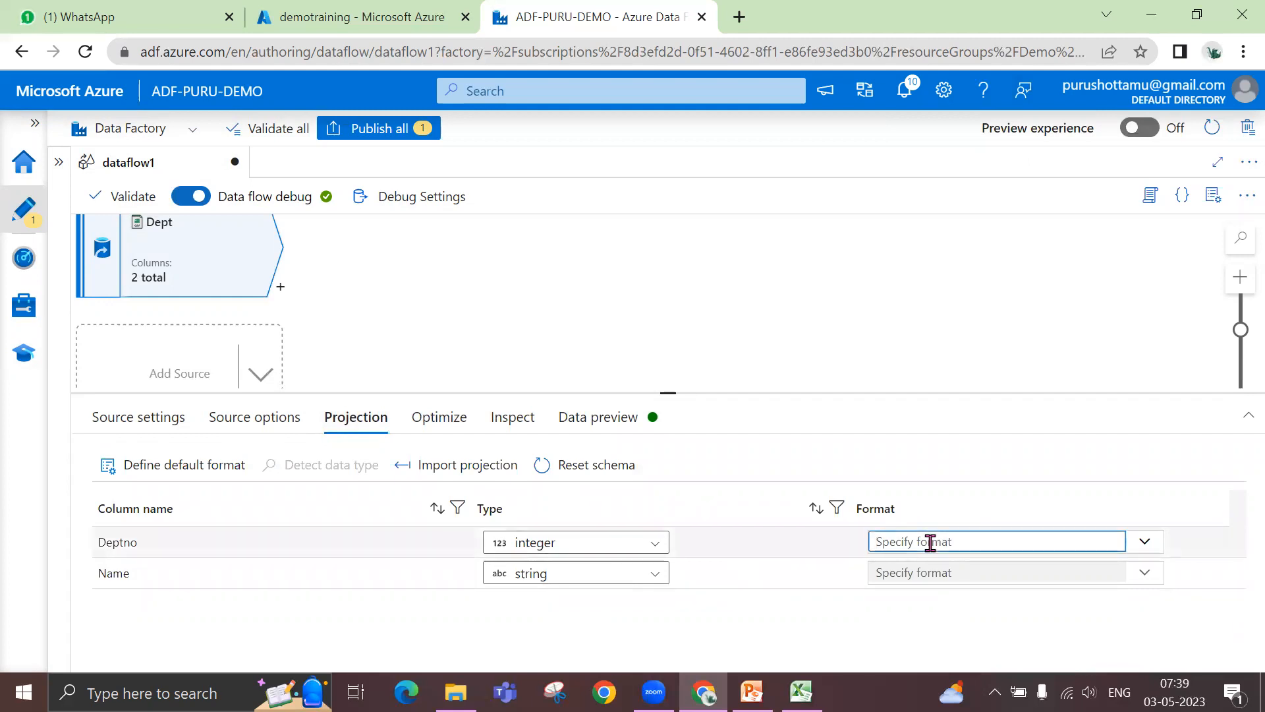
click(1147, 544)
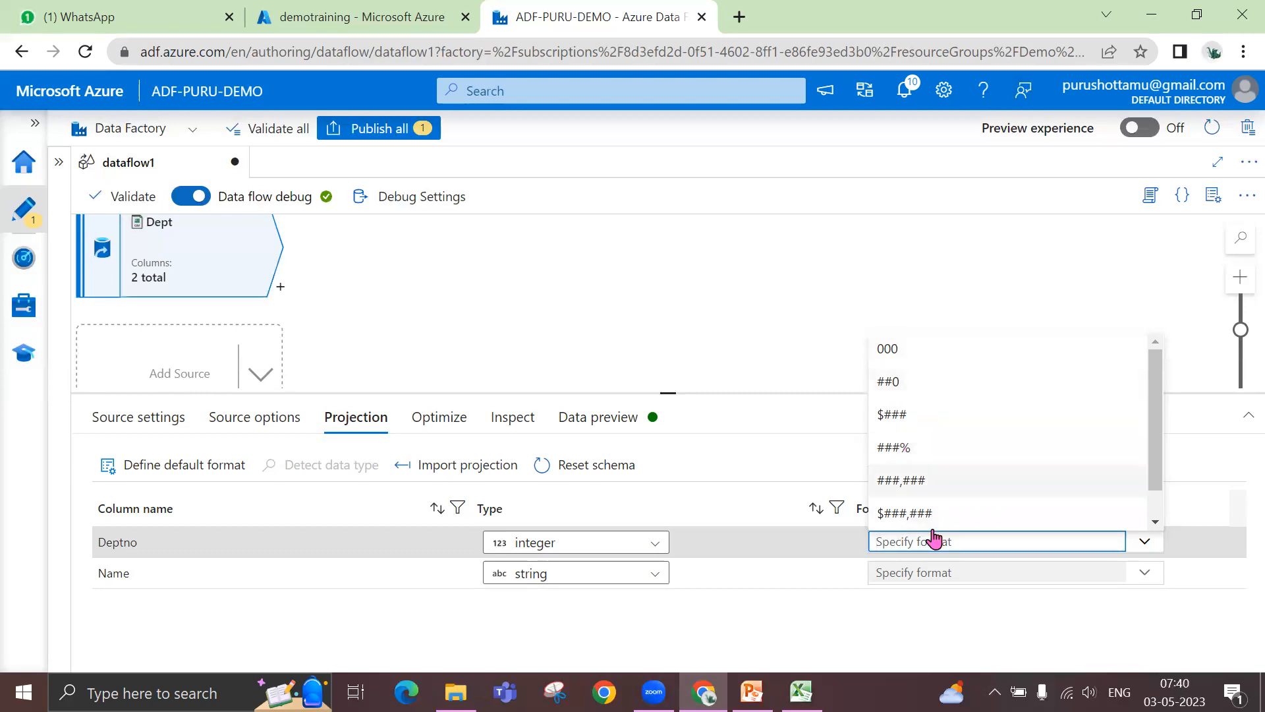
click(751, 622)
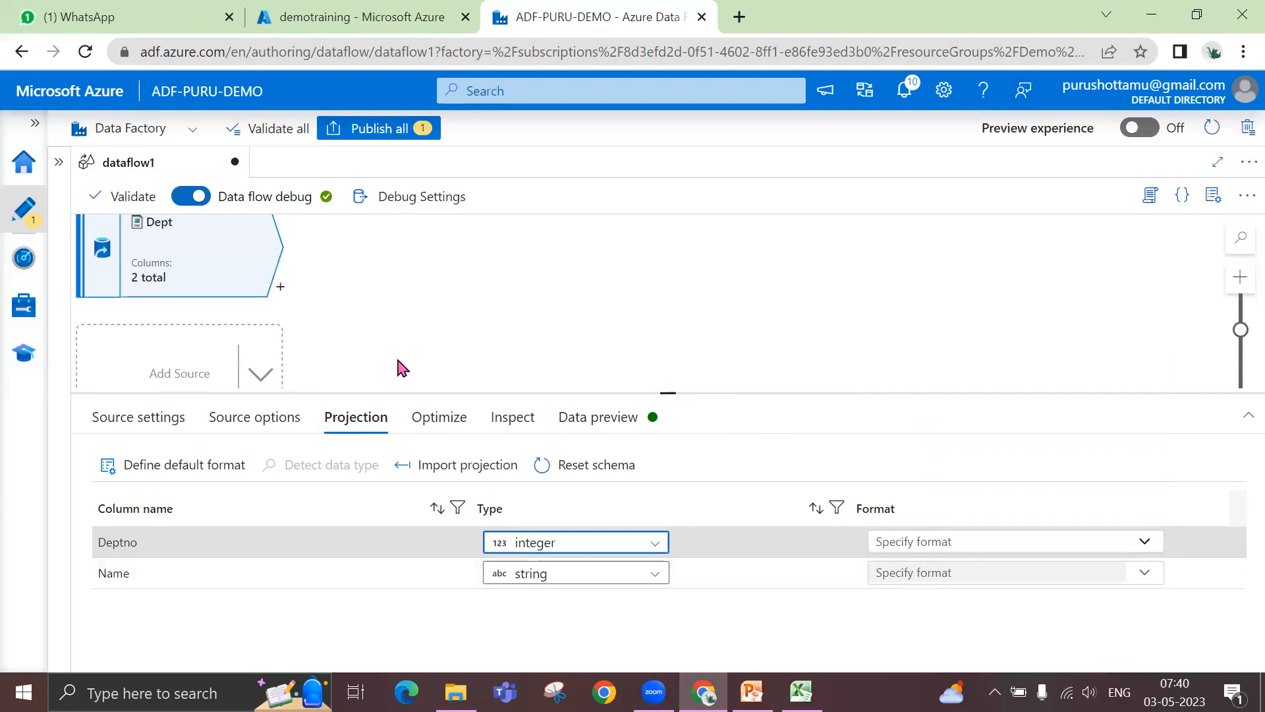
- Review the transformations available for the Emp source and add a Join after it
scroll(336, 341, up, 3)
scroll(336, 346, up, 2)
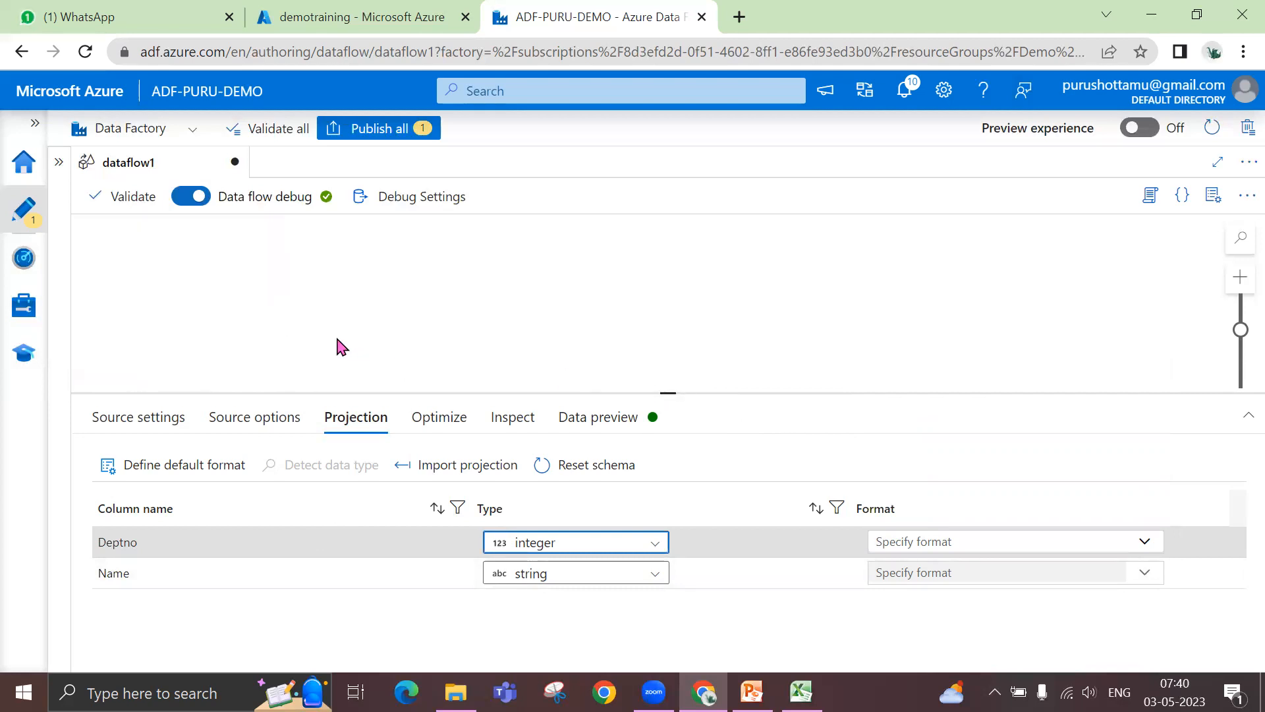
scroll(342, 349, down, 5)
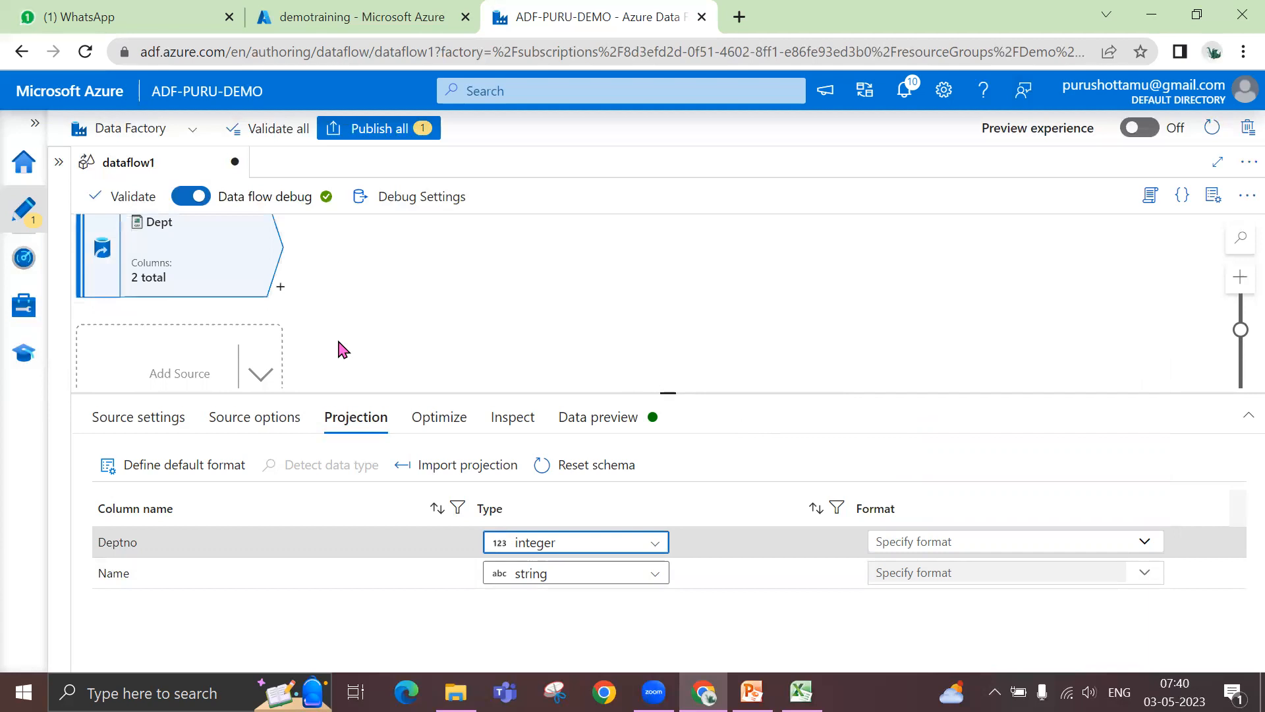
scroll(342, 349, up, 3)
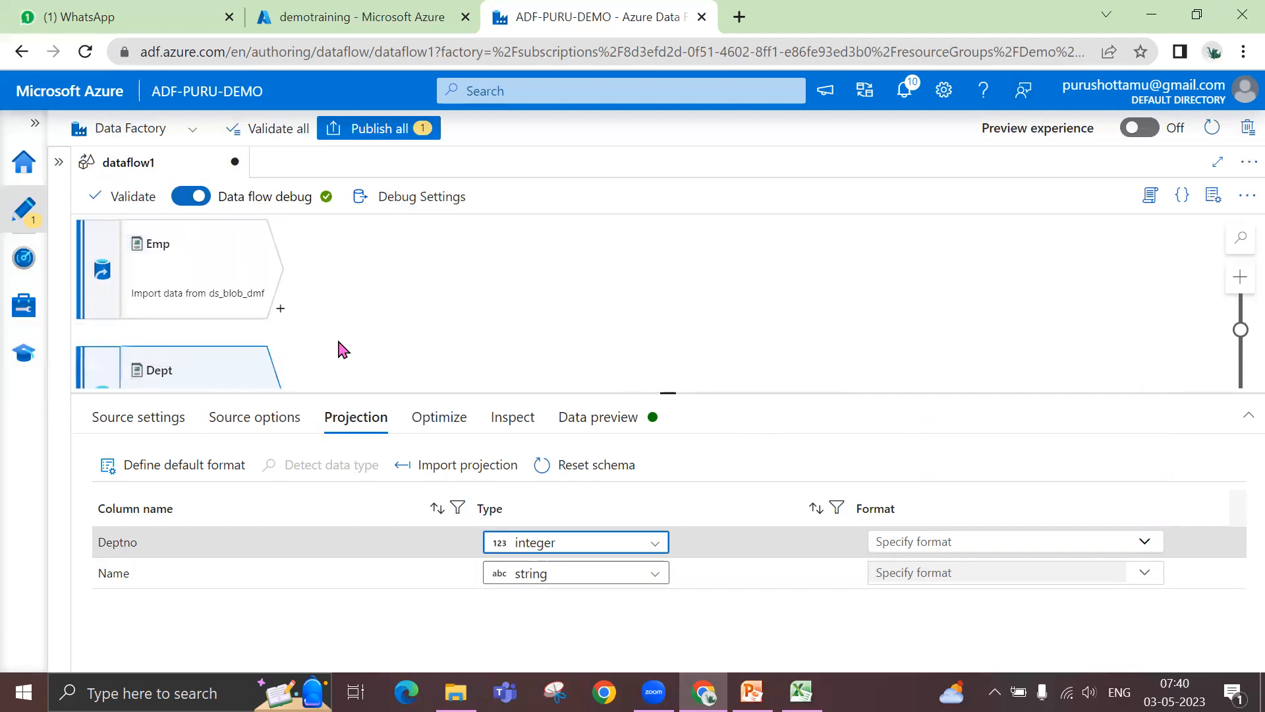
drag(668, 393, 668, 431)
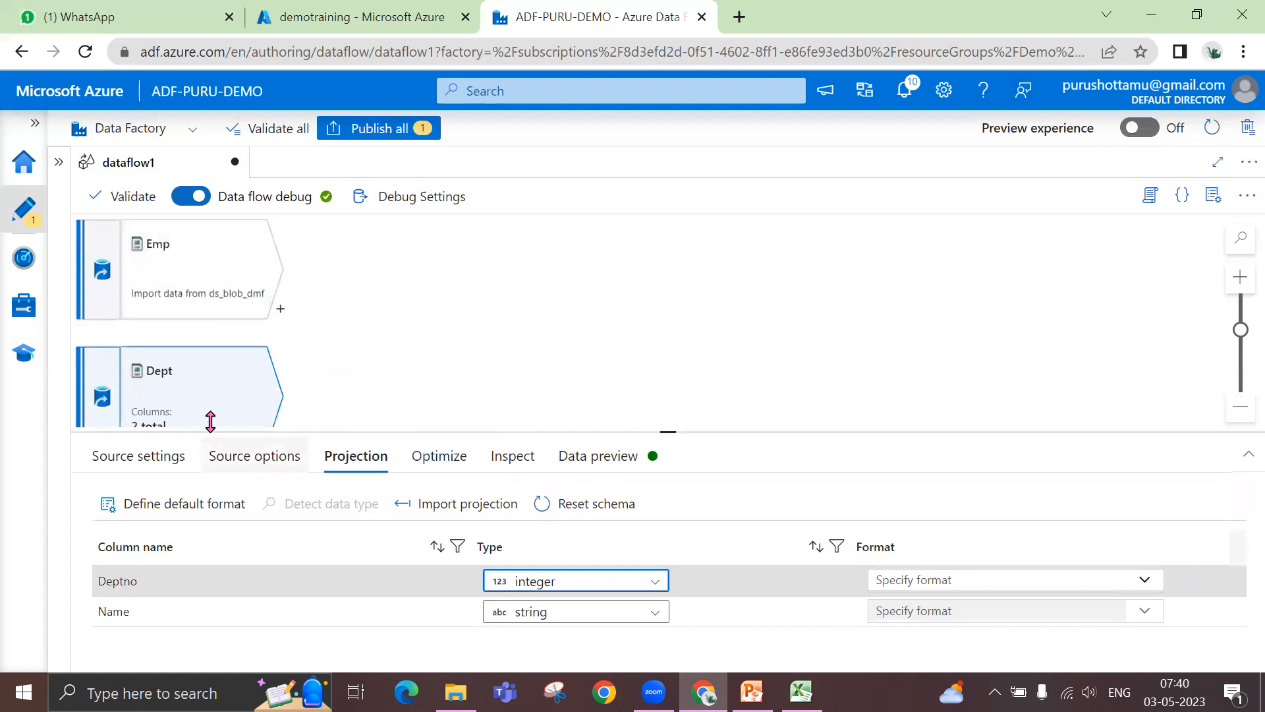
click(281, 310)
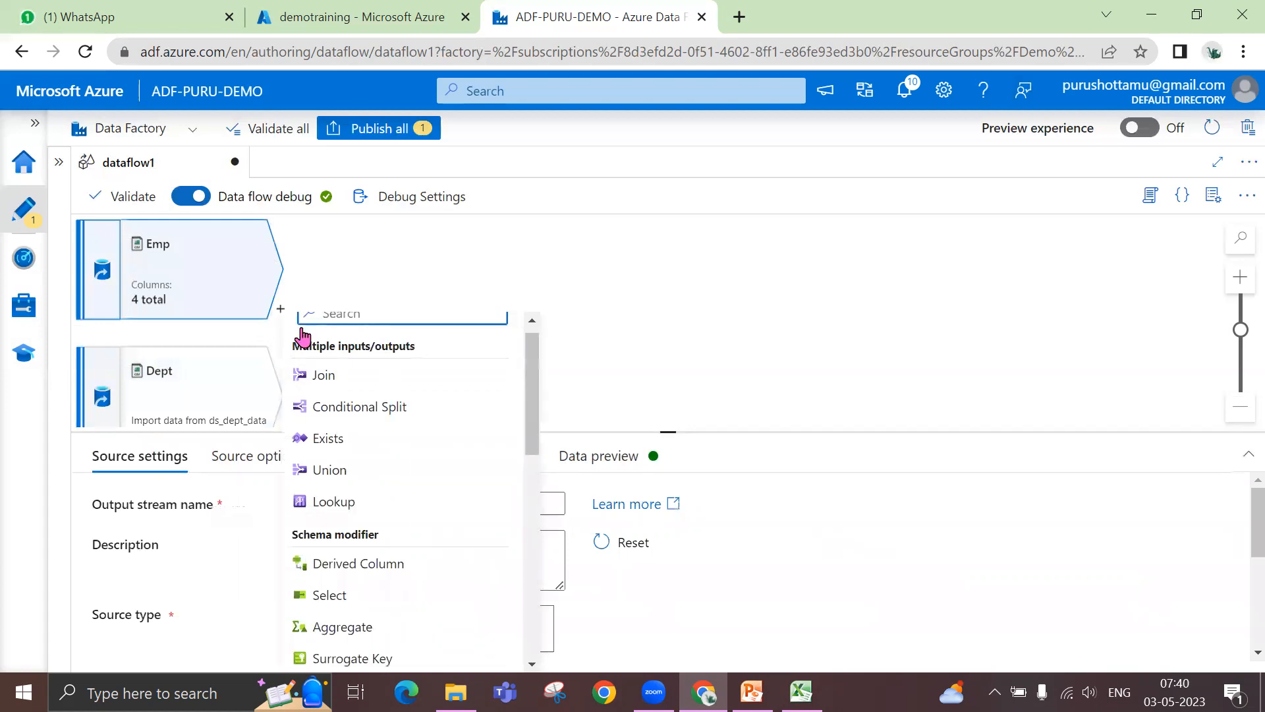
drag(531, 430, 551, 626)
drag(536, 508, 536, 387)
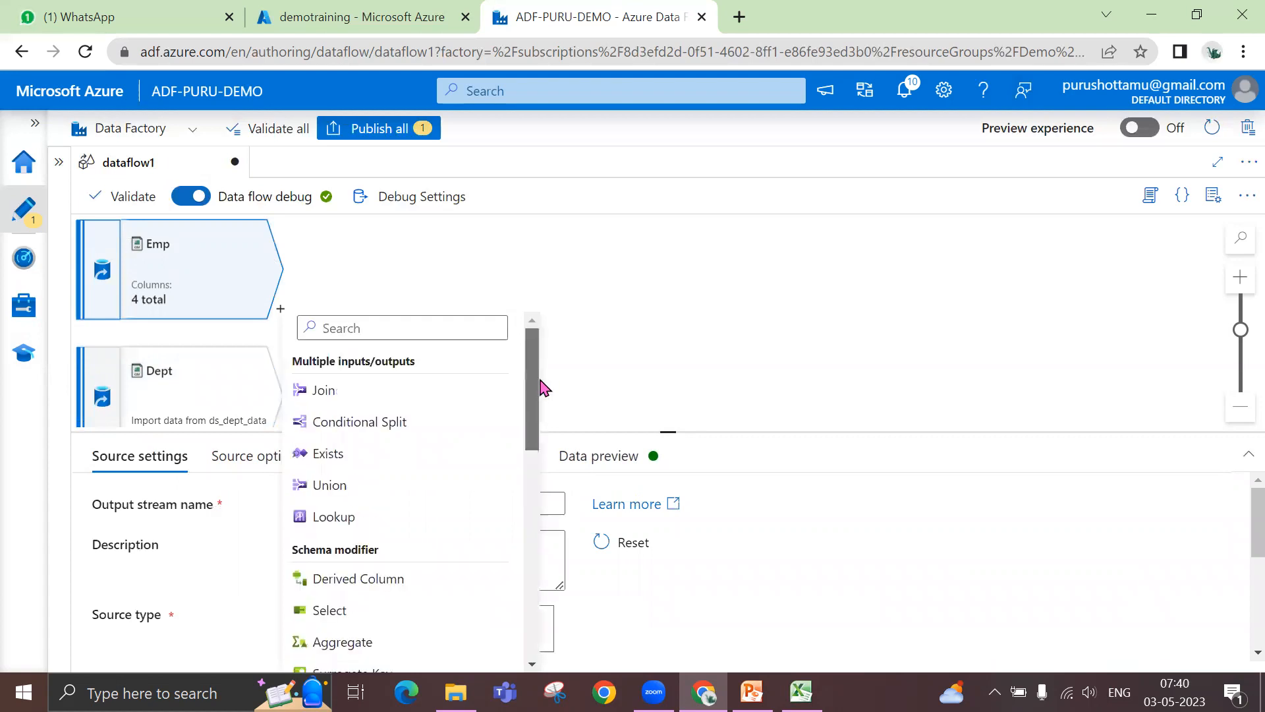
click(397, 399)
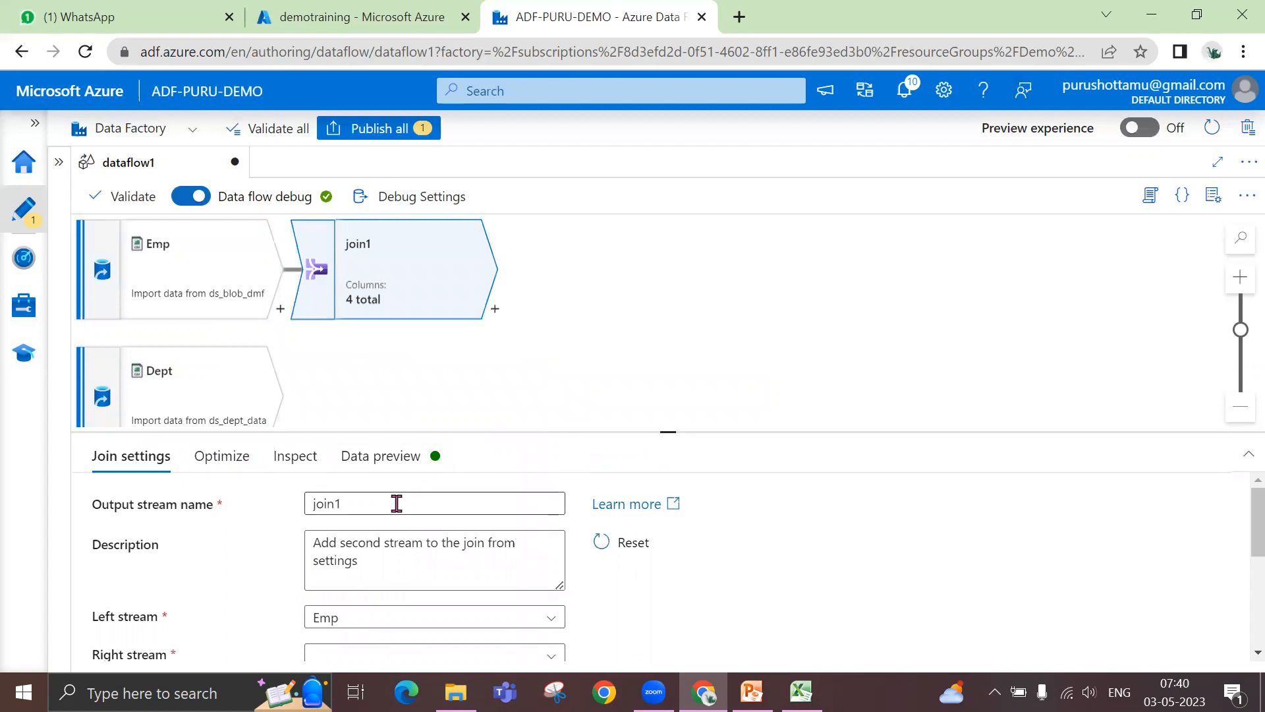
- Name the join's output stream EmpDeptJoin and enlarge the settings area to show the join conditions
drag(395, 506, 276, 514)
text(DeptJ)
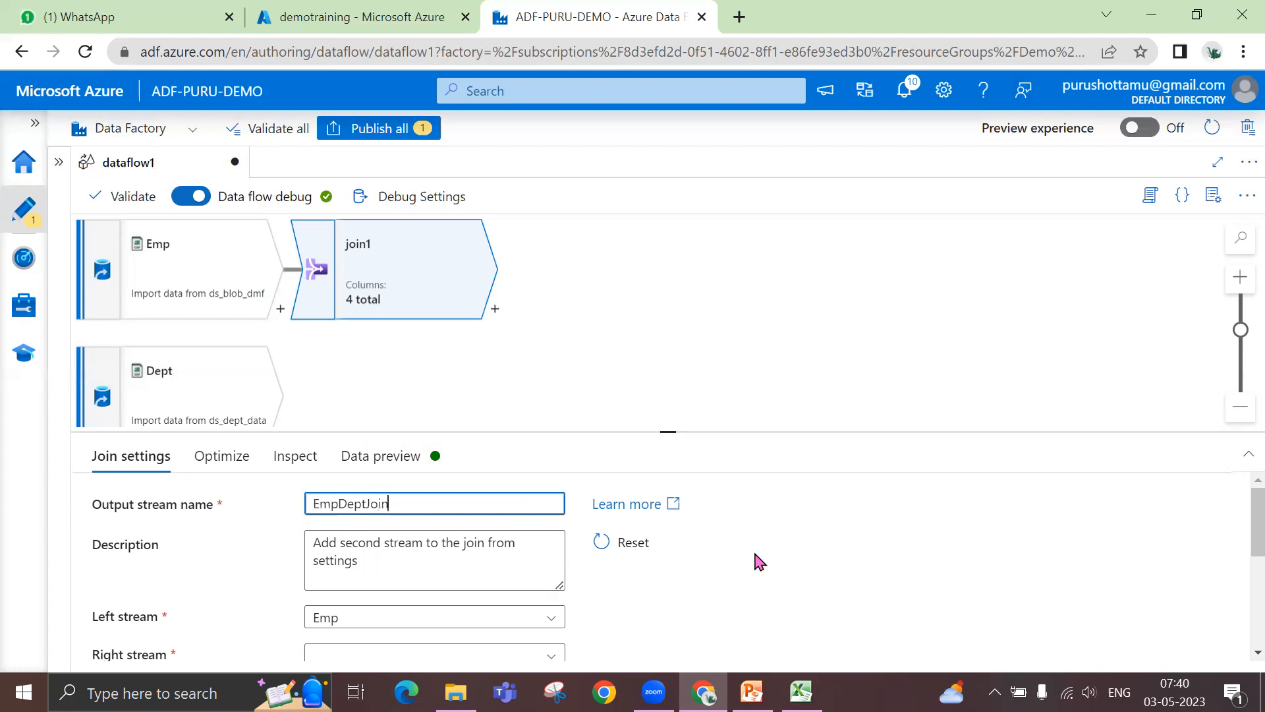
scroll(758, 560, down, 2)
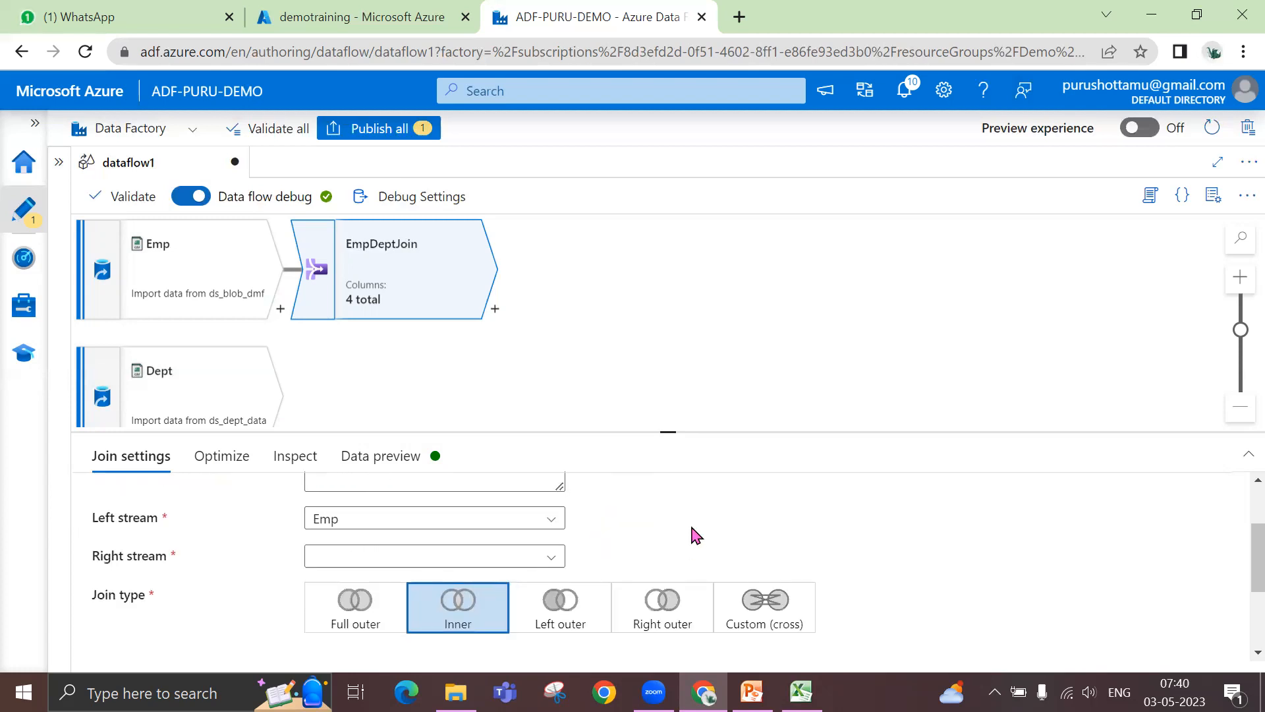
drag(668, 435, 666, 277)
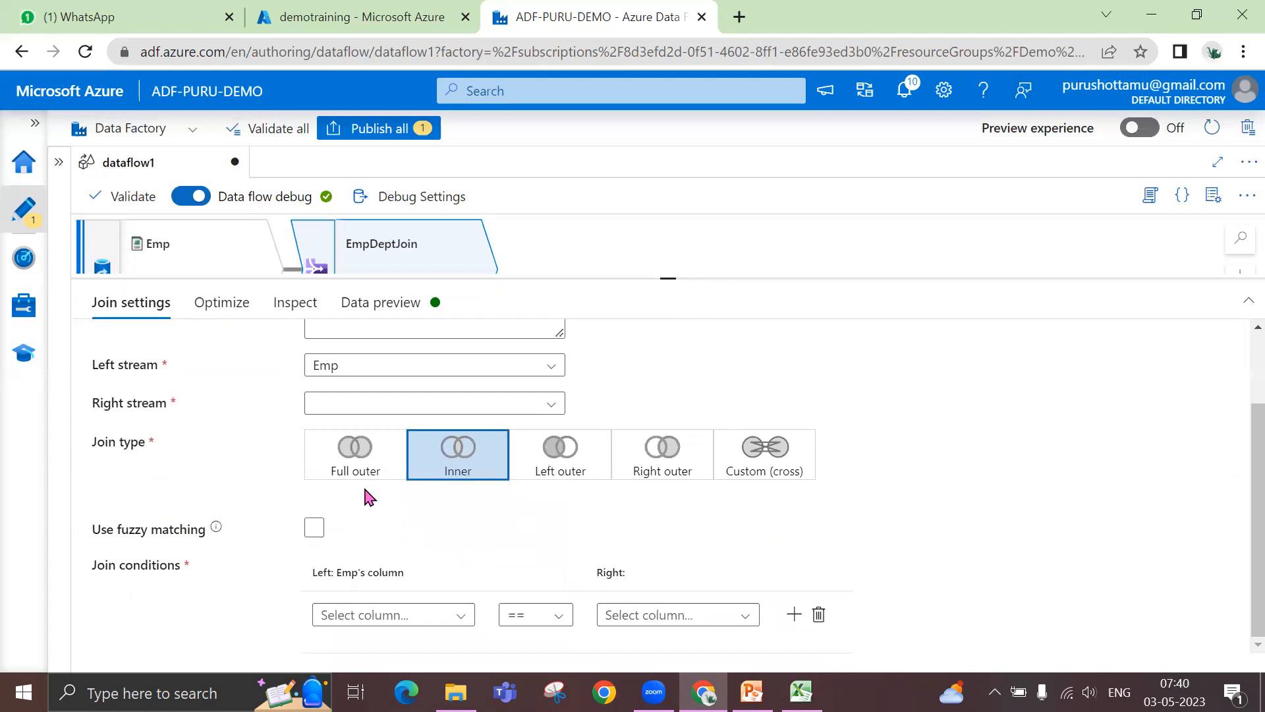
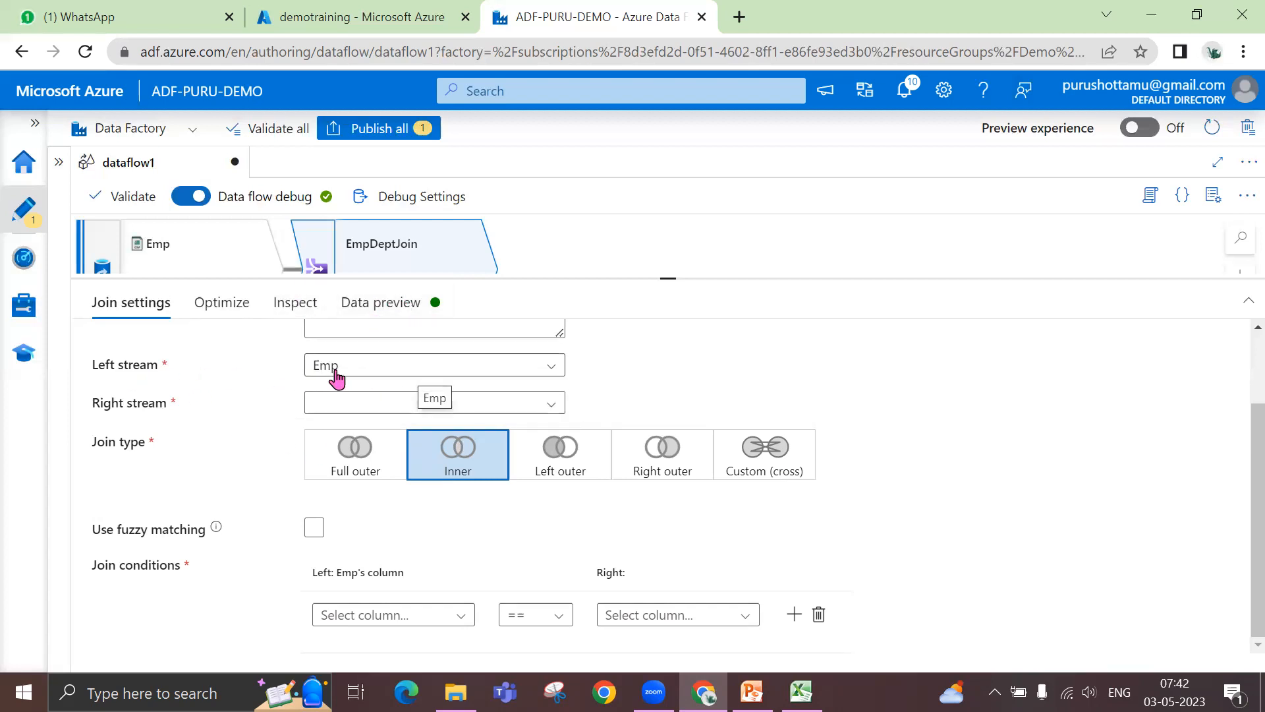
- Set the join's right stream to Dept and enlarge the settings area to show all join settings
click(510, 403)
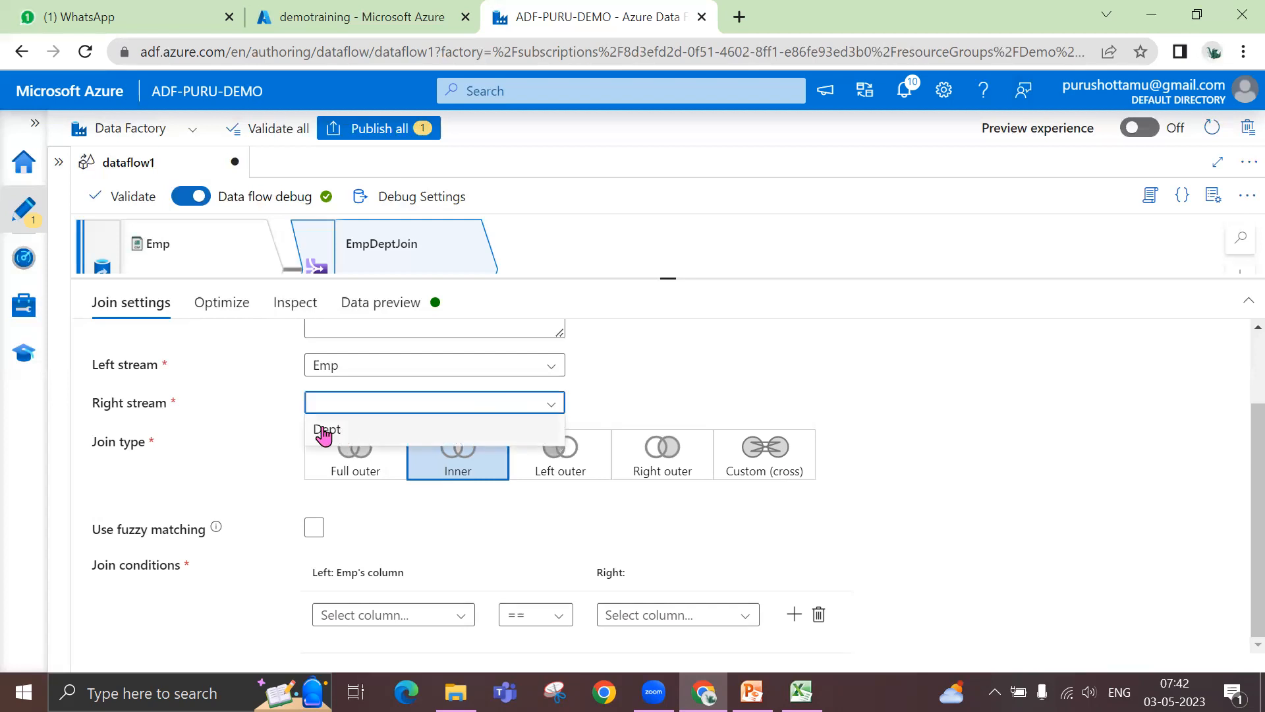
click(323, 435)
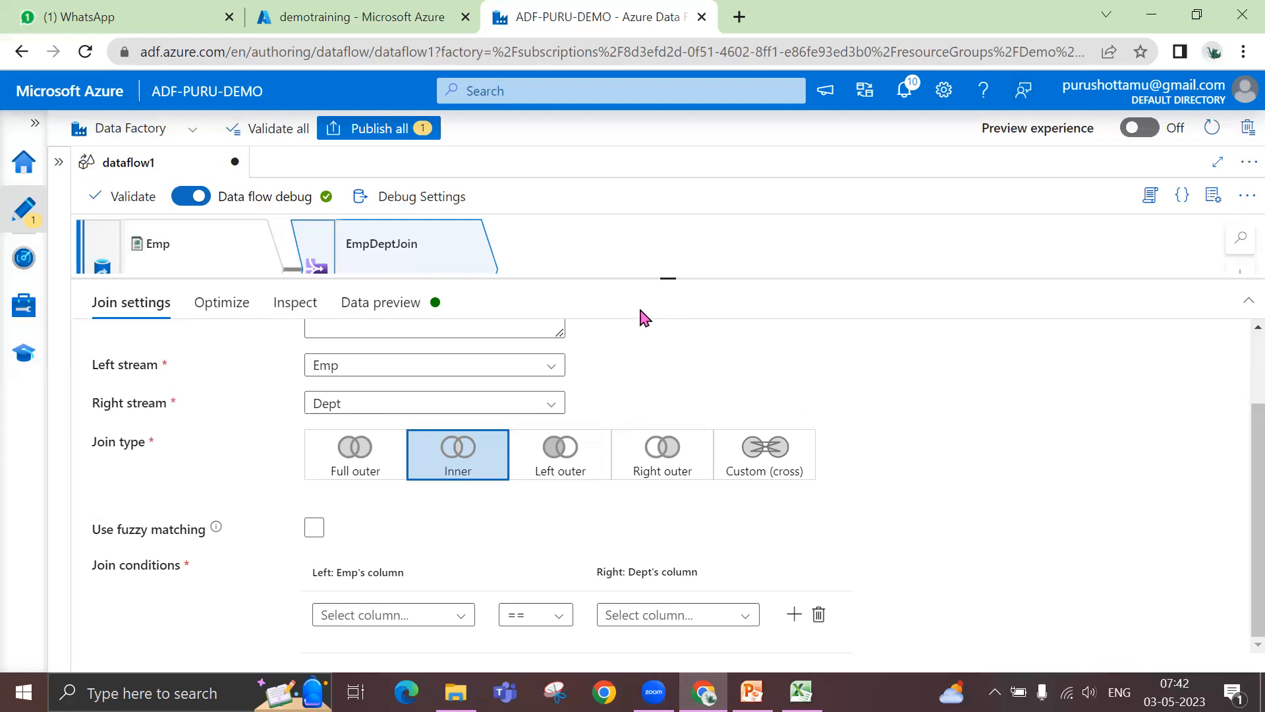
drag(672, 269, 668, 220)
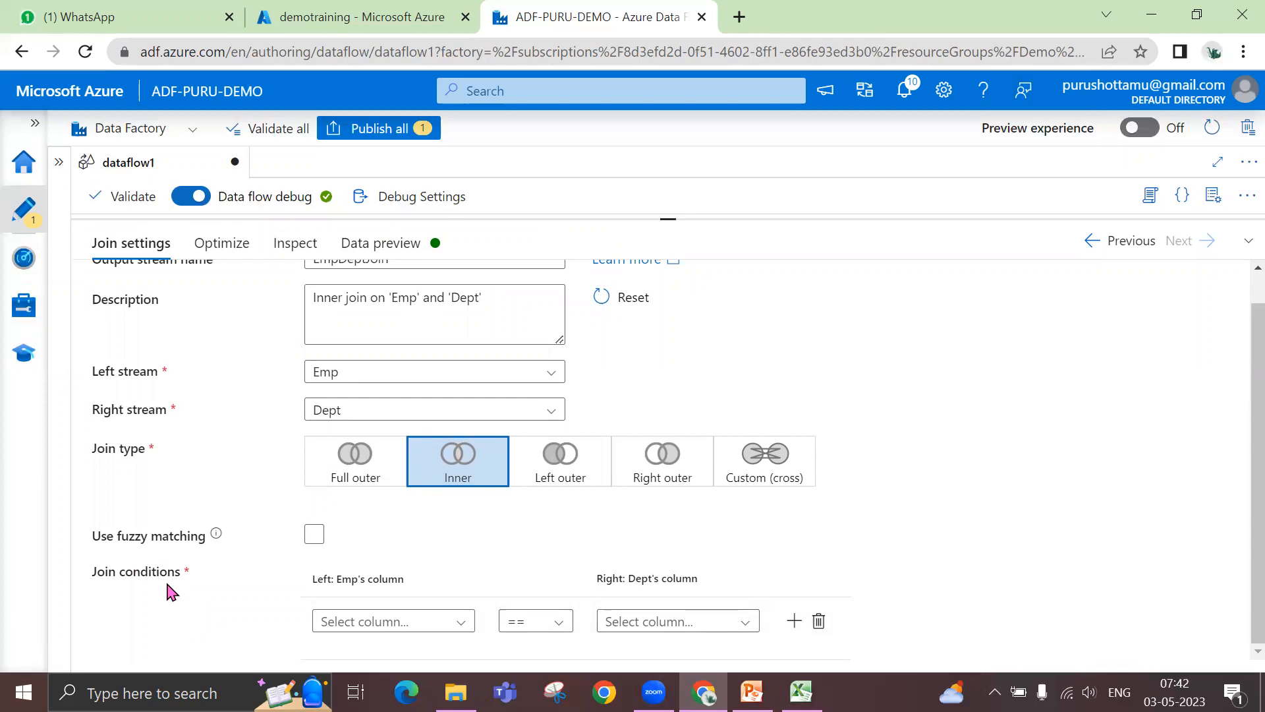
- Define one join condition where Emp's Deptno equals Dept's Deptno, deleting the extra empty condition row
click(420, 620)
text(dept)
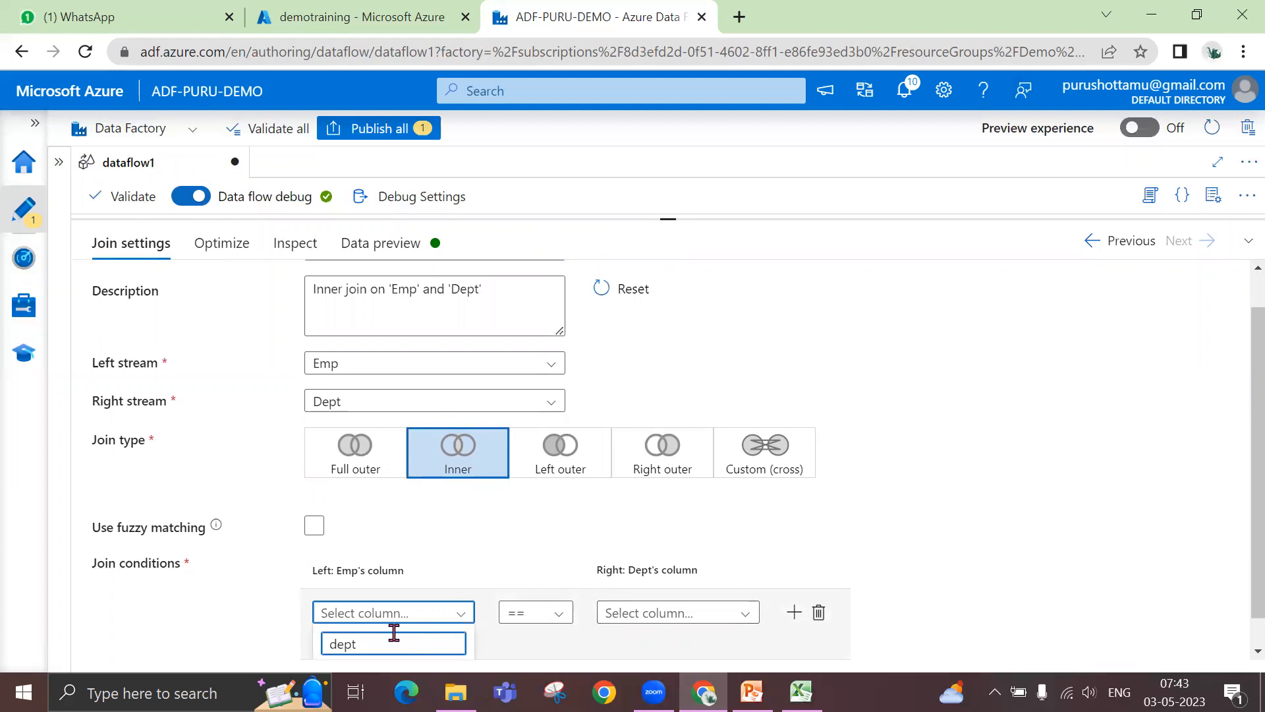
click(348, 644)
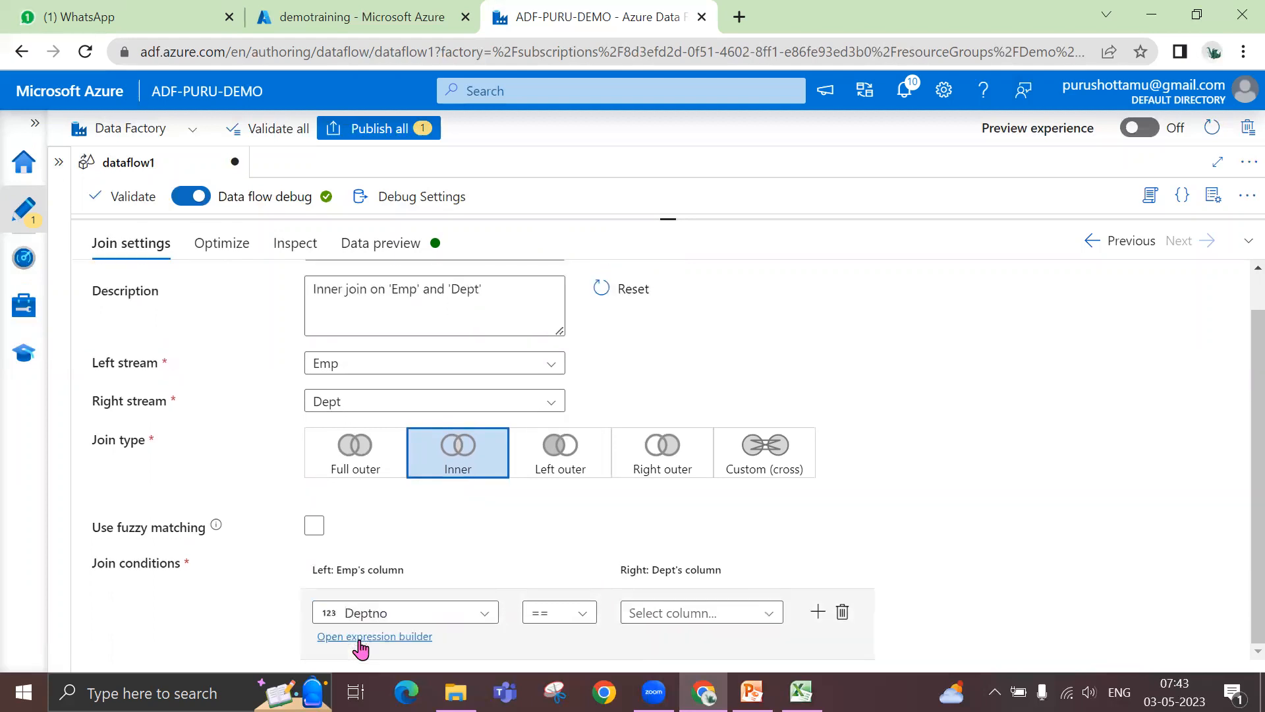
click(715, 612)
click(649, 623)
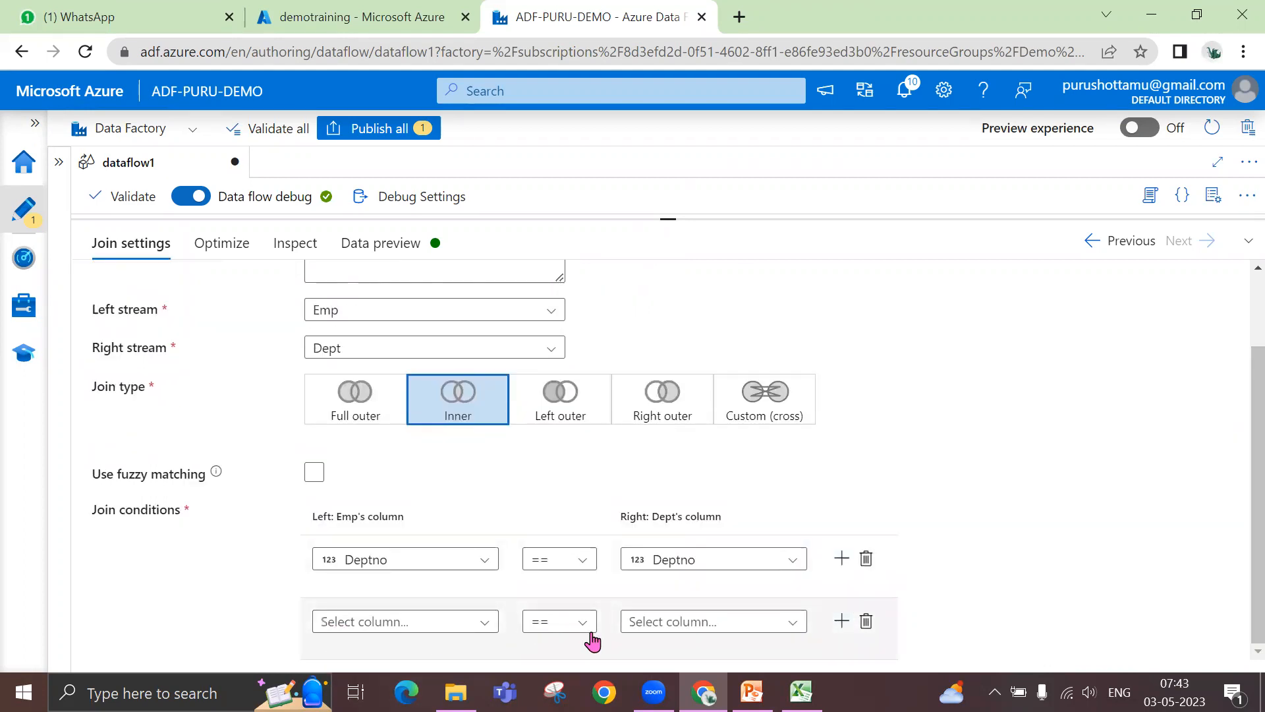
click(868, 622)
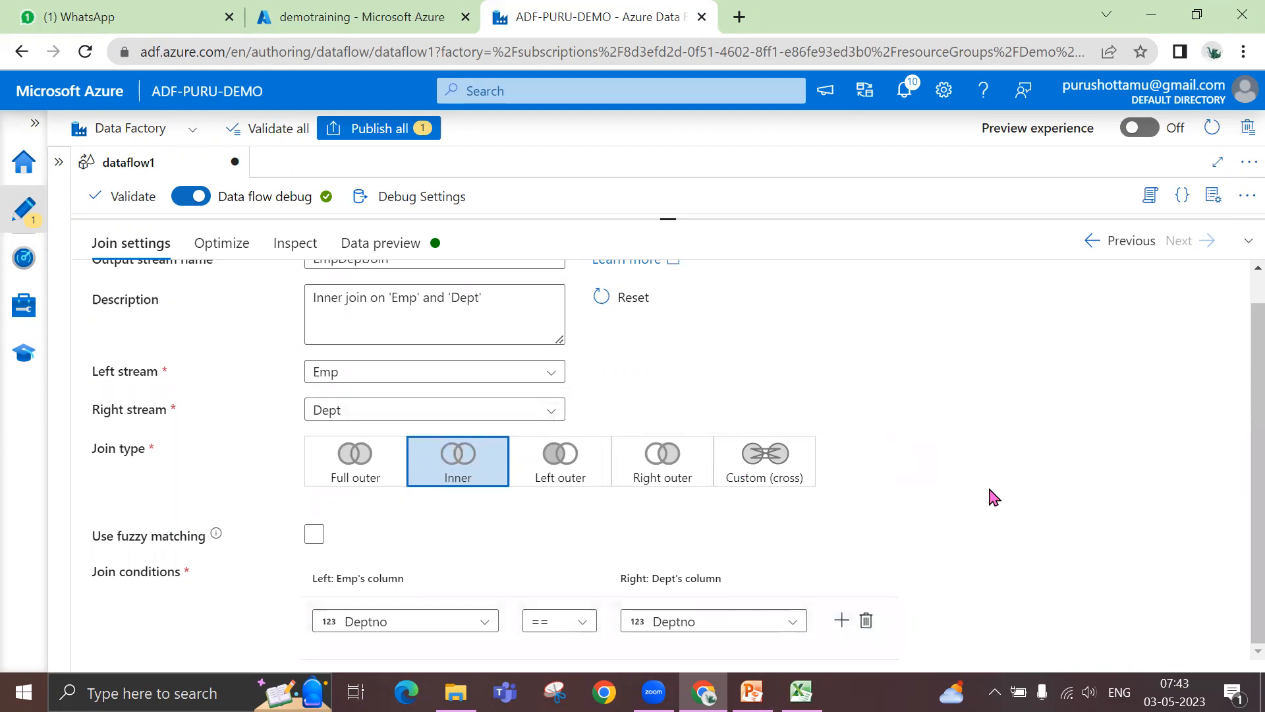
- Review the join in the data flow graph and its broadcast and partitioning options
scroll(988, 494, up, 1)
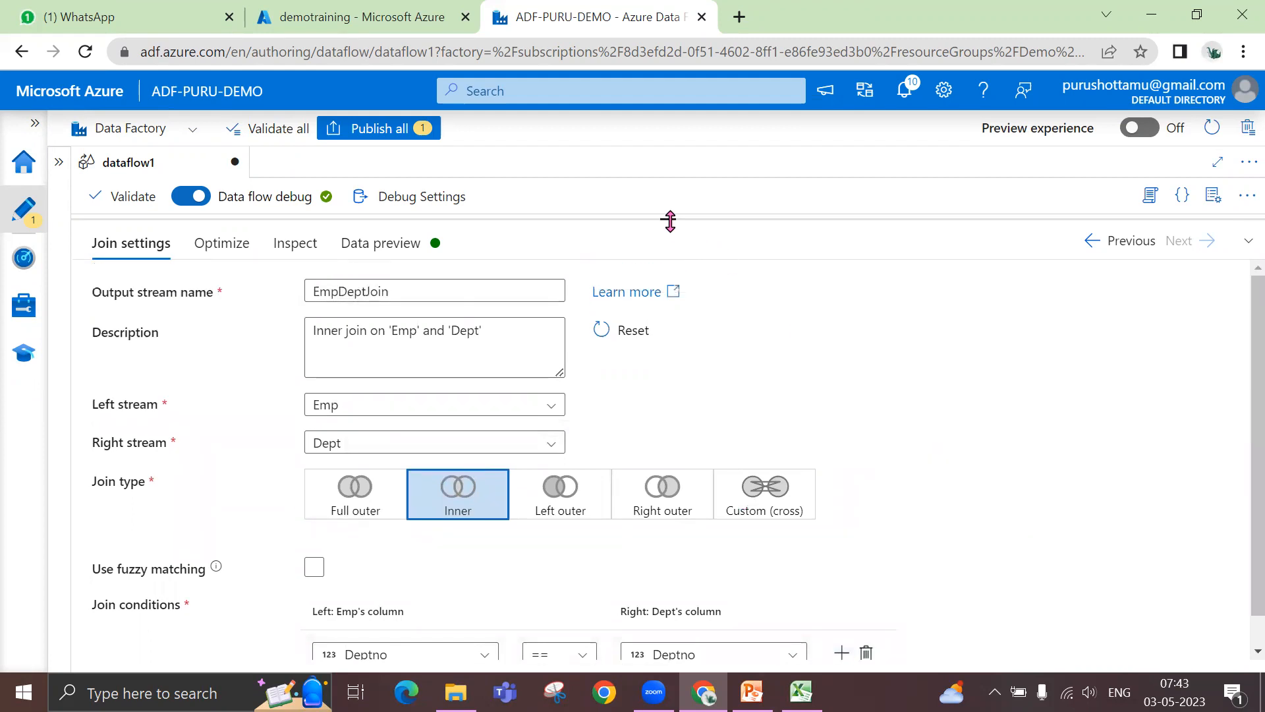
drag(670, 220, 664, 369)
drag(675, 413, 679, 423)
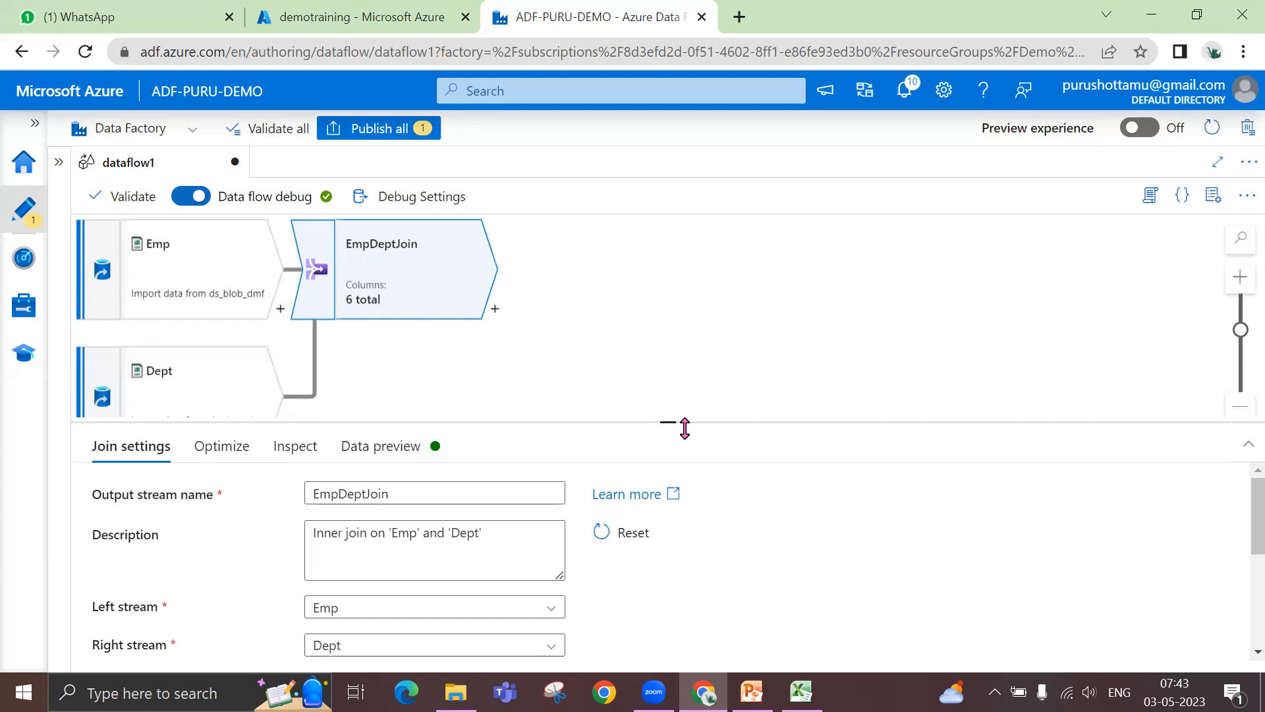
drag(671, 424, 662, 365)
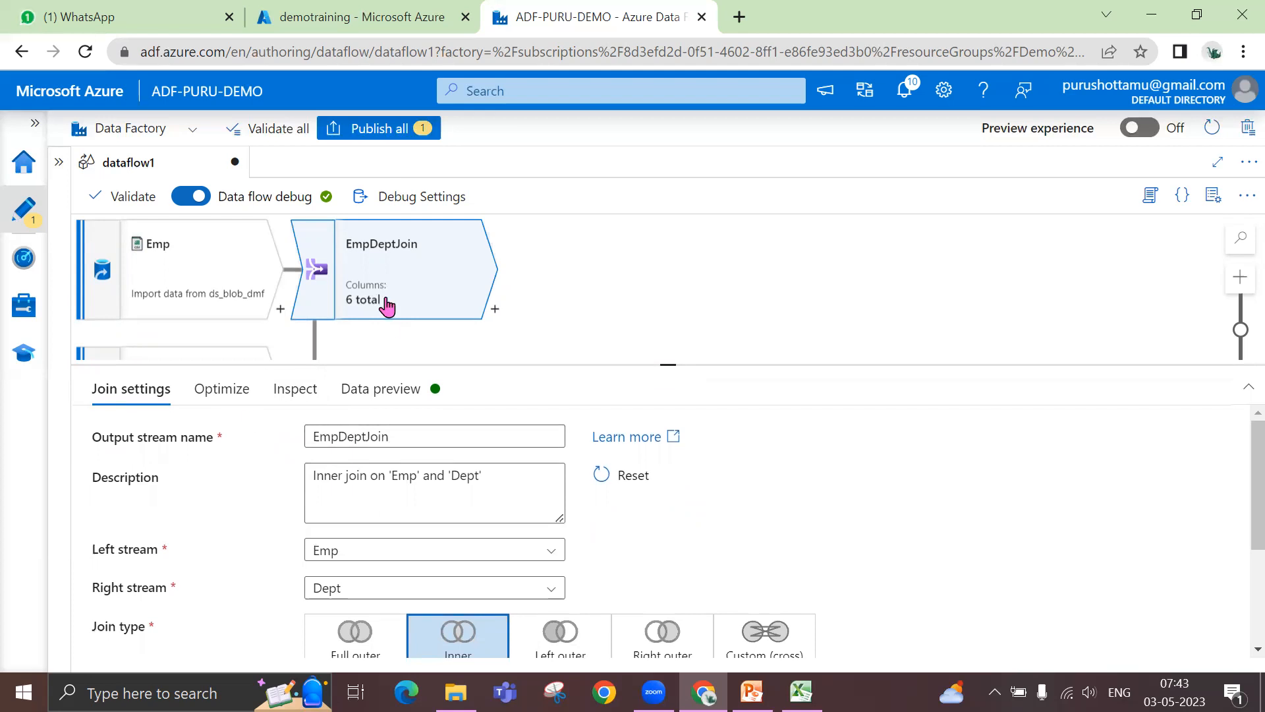
click(239, 392)
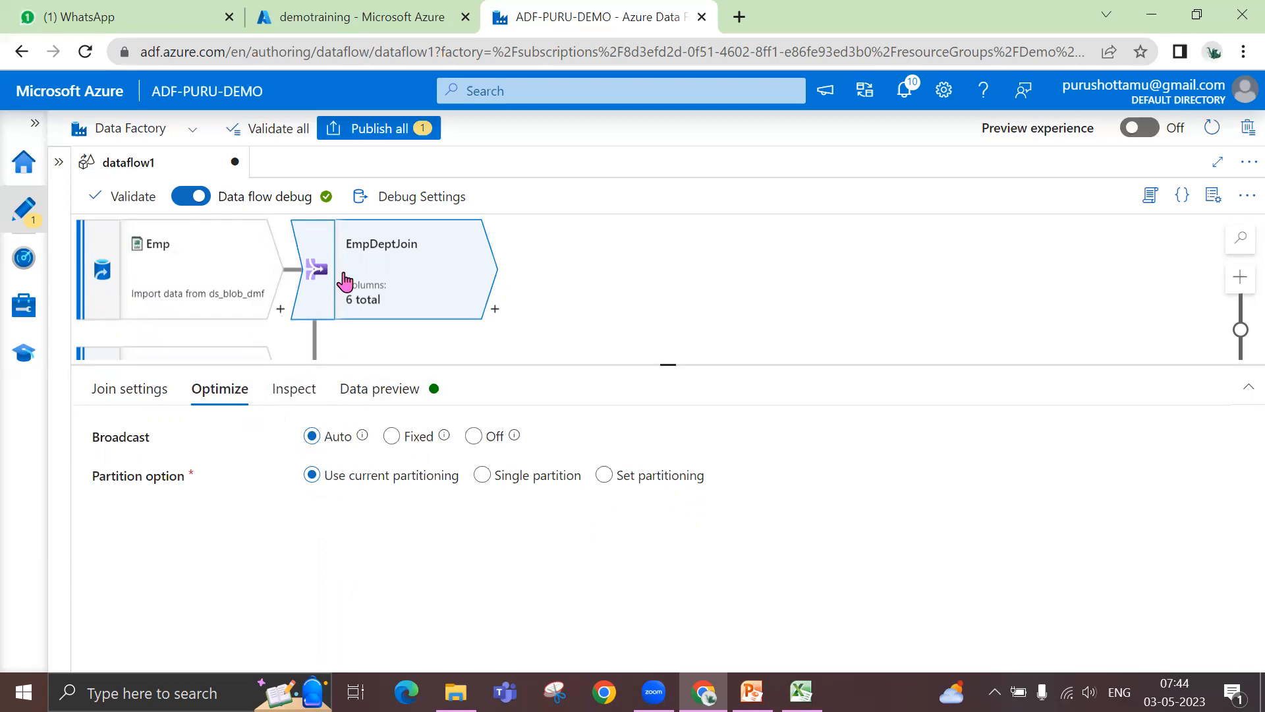
- Inspect the join's columns, types and originating streams, check its data preview area, and return to the join settings
click(292, 393)
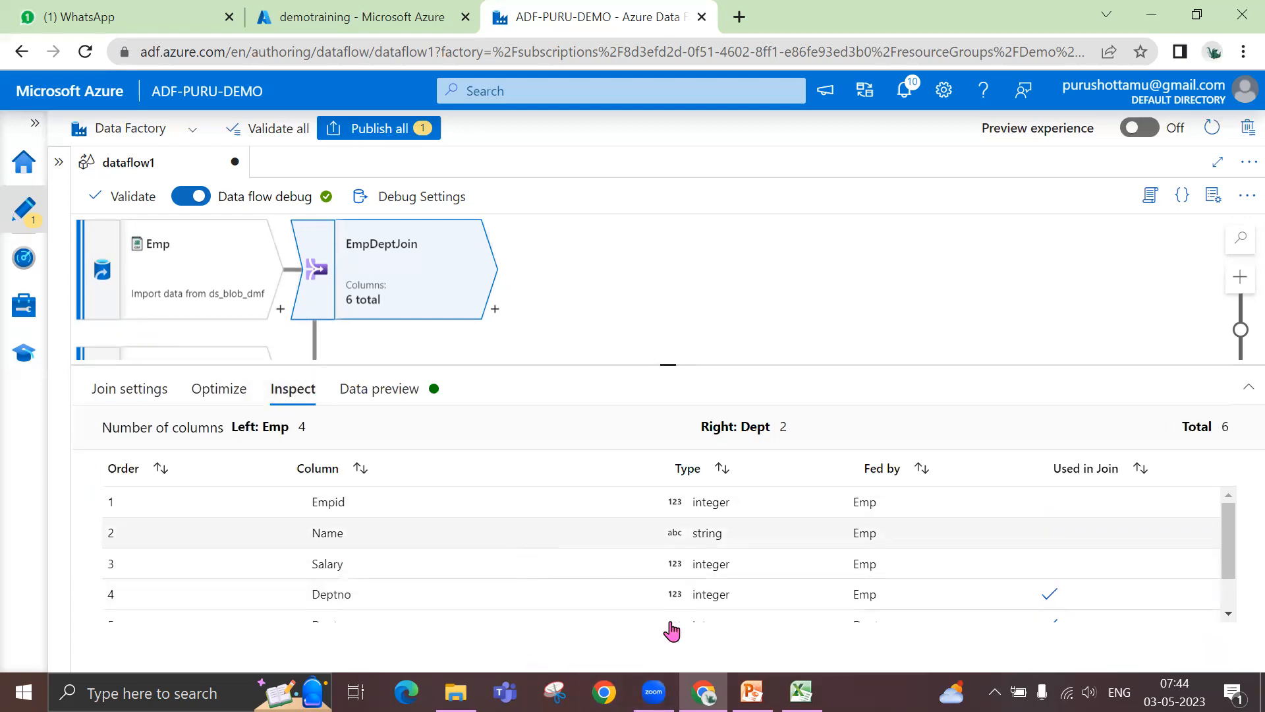
scroll(768, 545, down, 2)
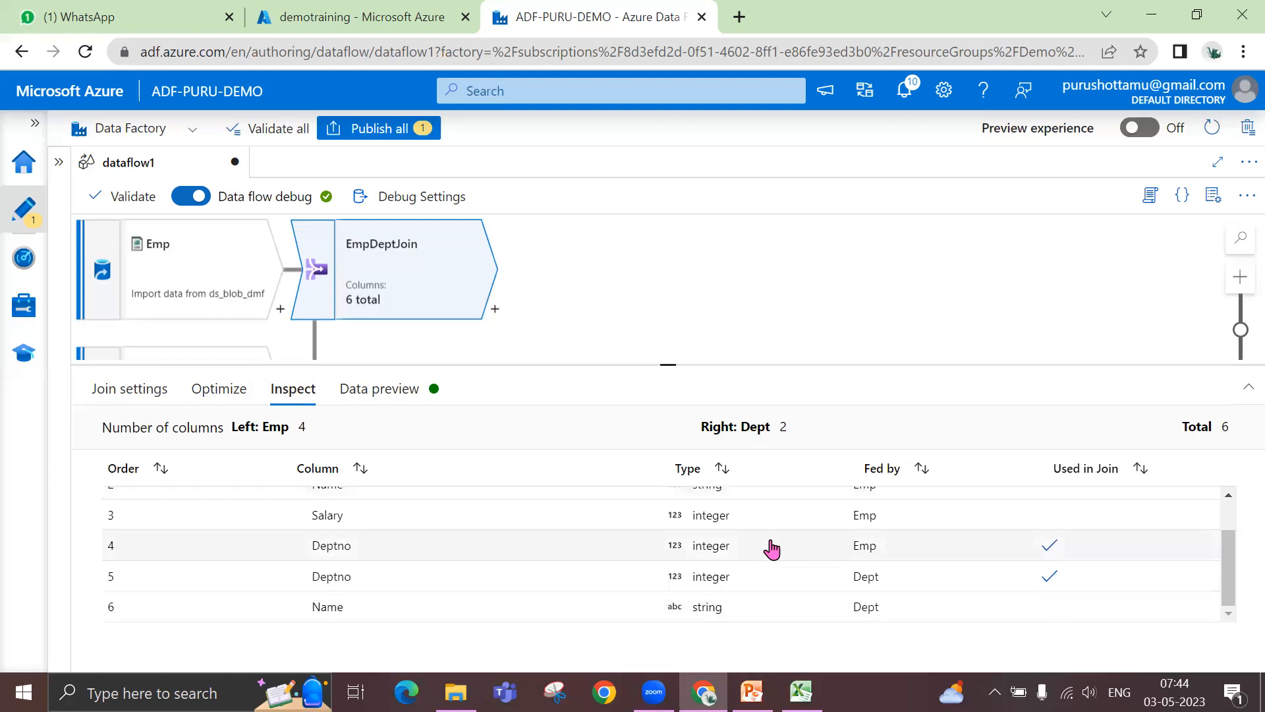
scroll(791, 546, up, 2)
scroll(797, 549, down, 2)
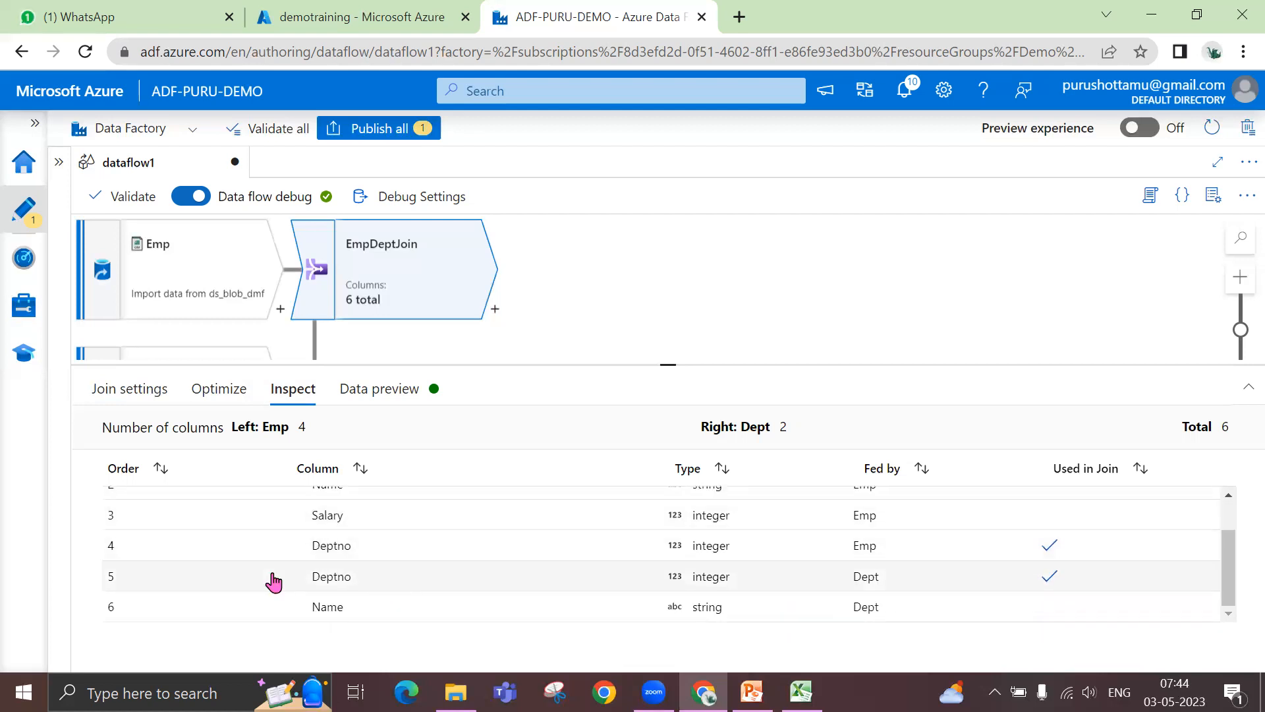
scroll(406, 556, up, 2)
scroll(850, 560, down, 1)
scroll(830, 555, up, 1)
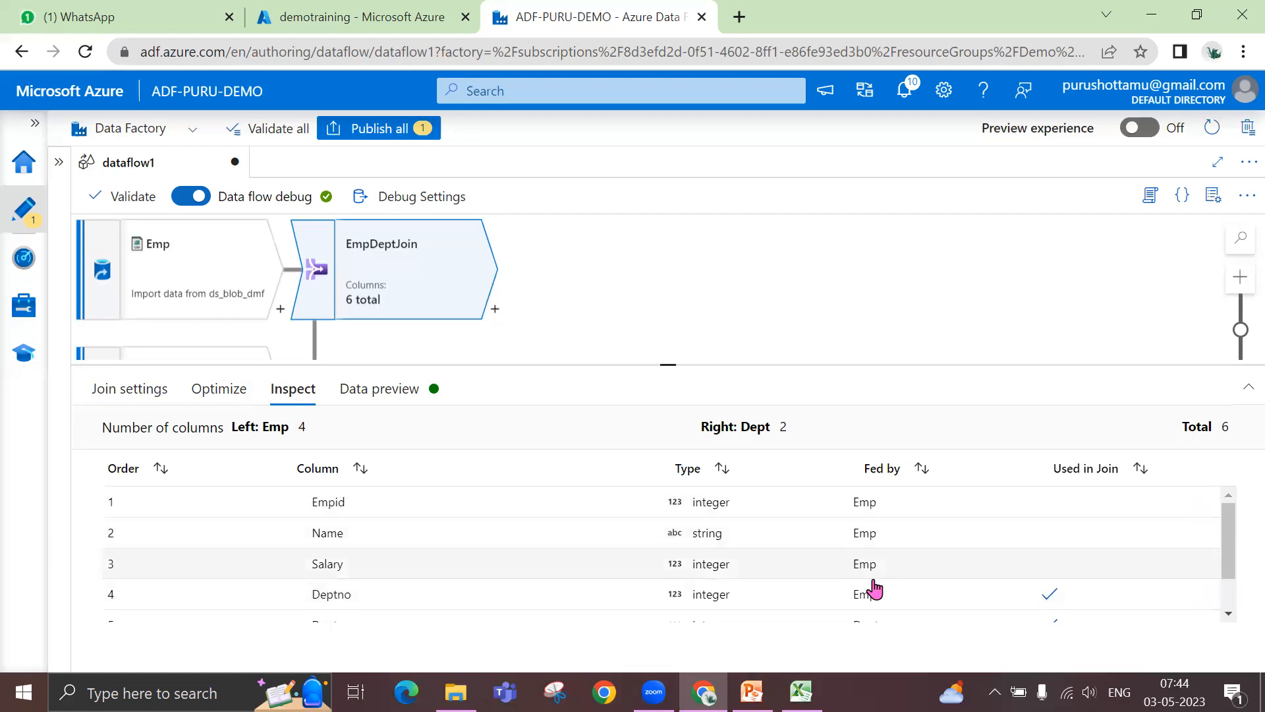
scroll(875, 588, down, 2)
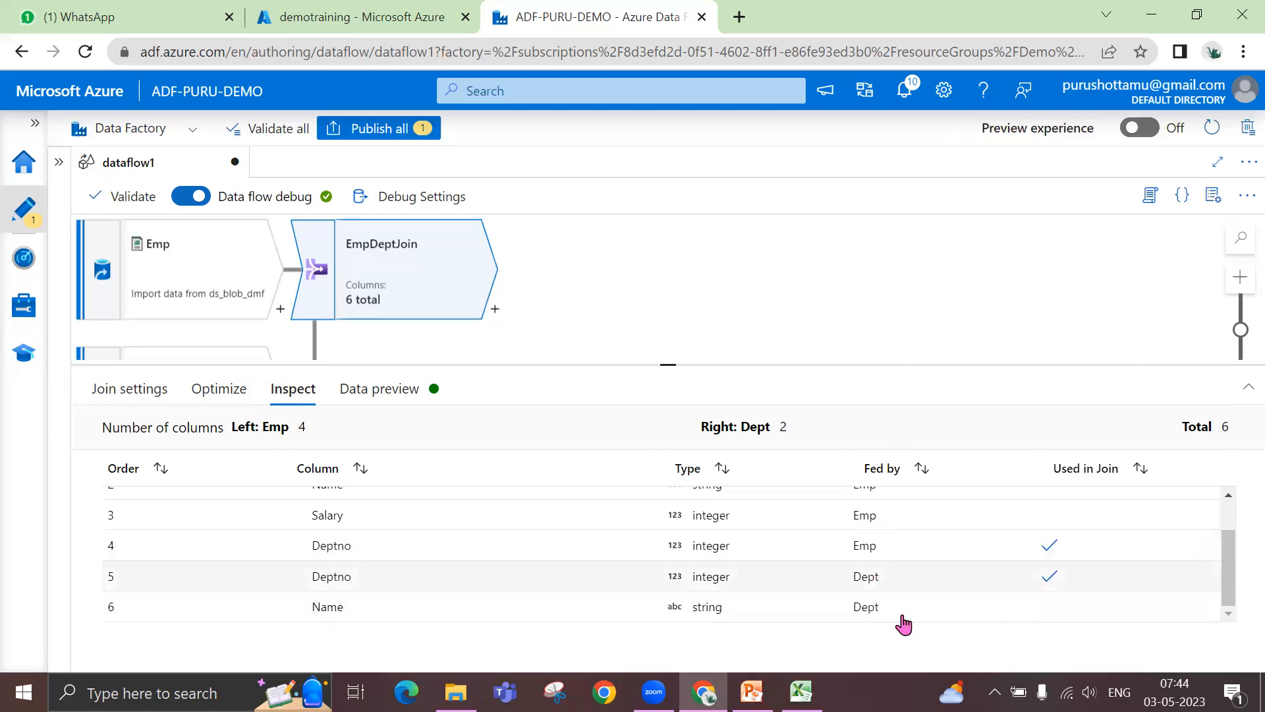
click(366, 390)
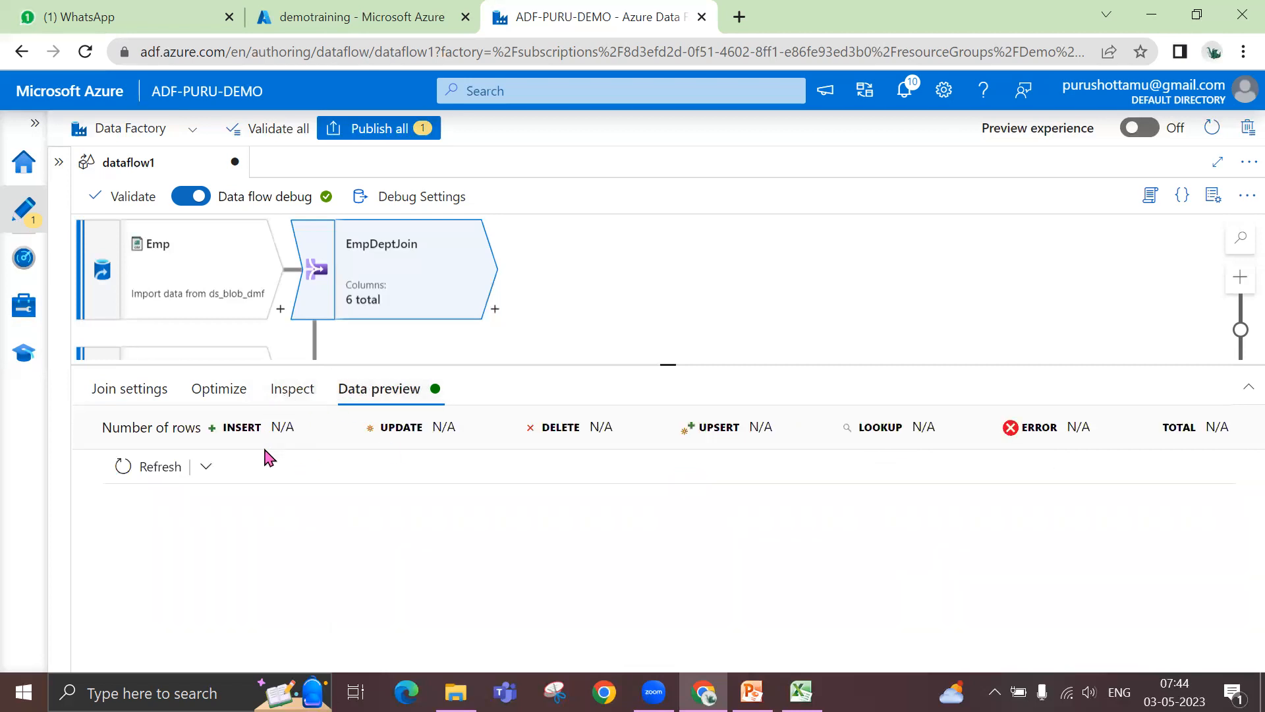
click(140, 399)
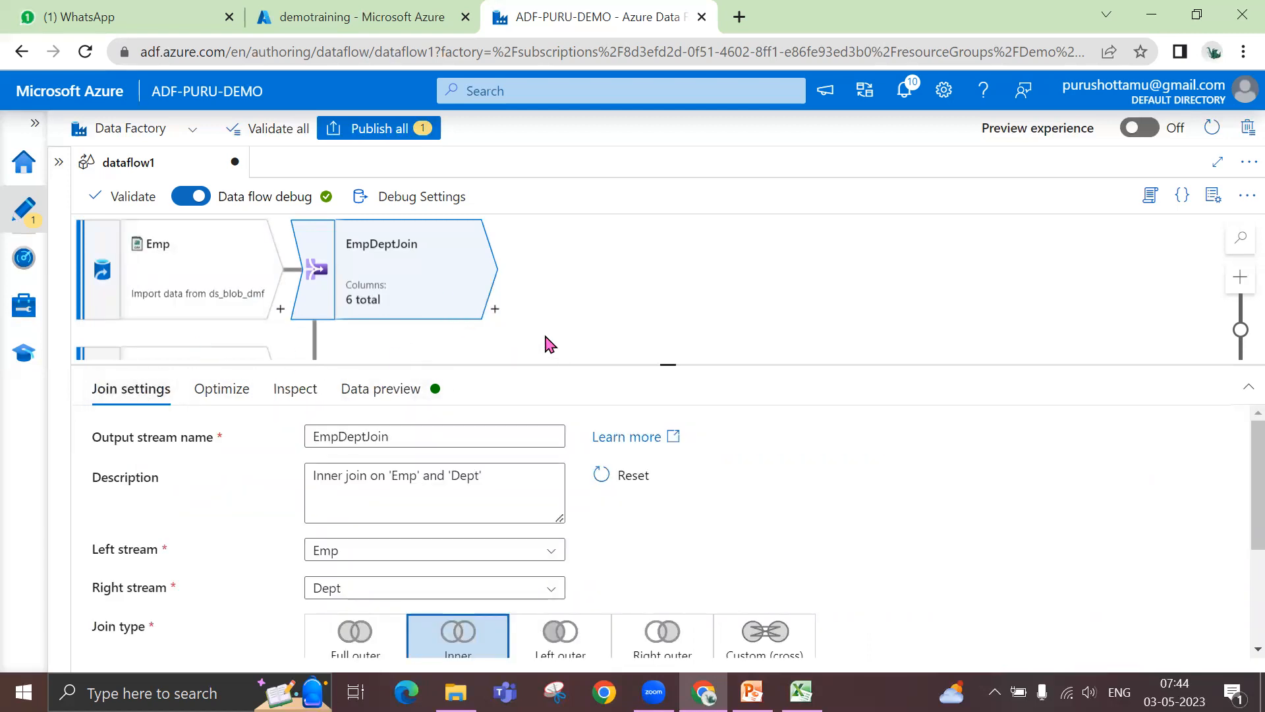
- Open the transformation list after EmpDeptJoin, then switch to Excel and examine the Salary and Deptno columns of emp_data
click(494, 314)
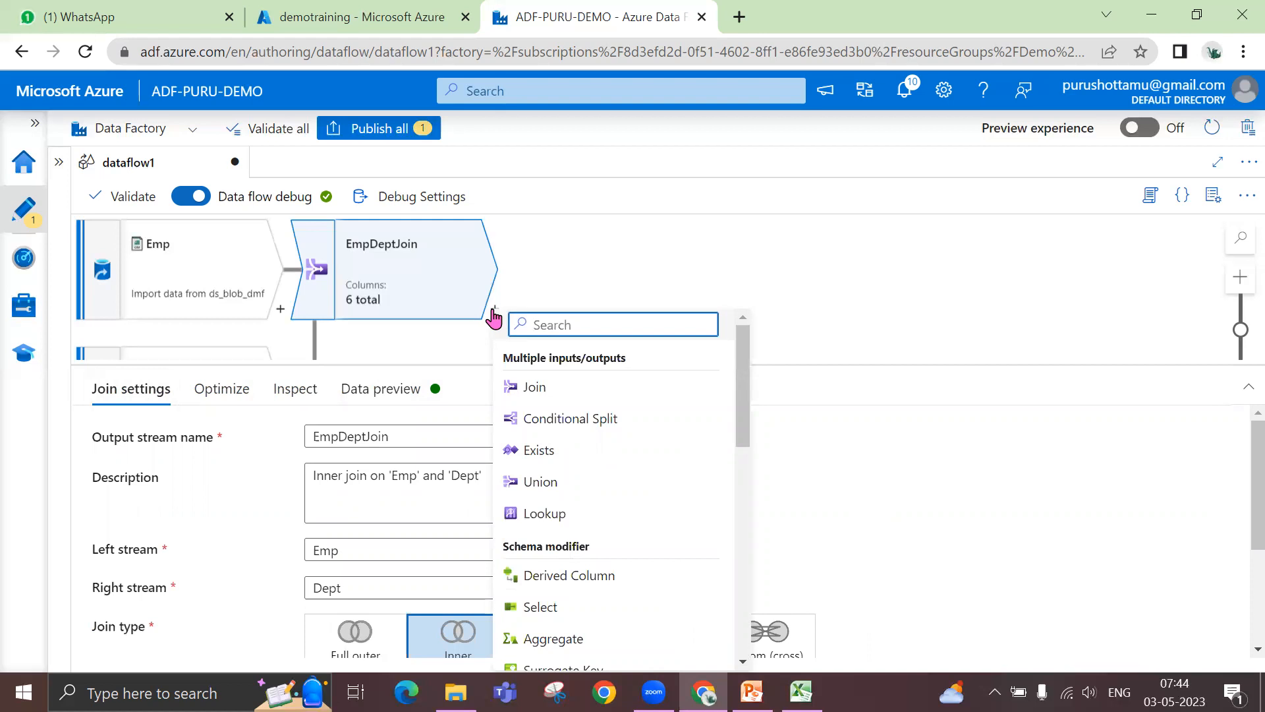
click(801, 692)
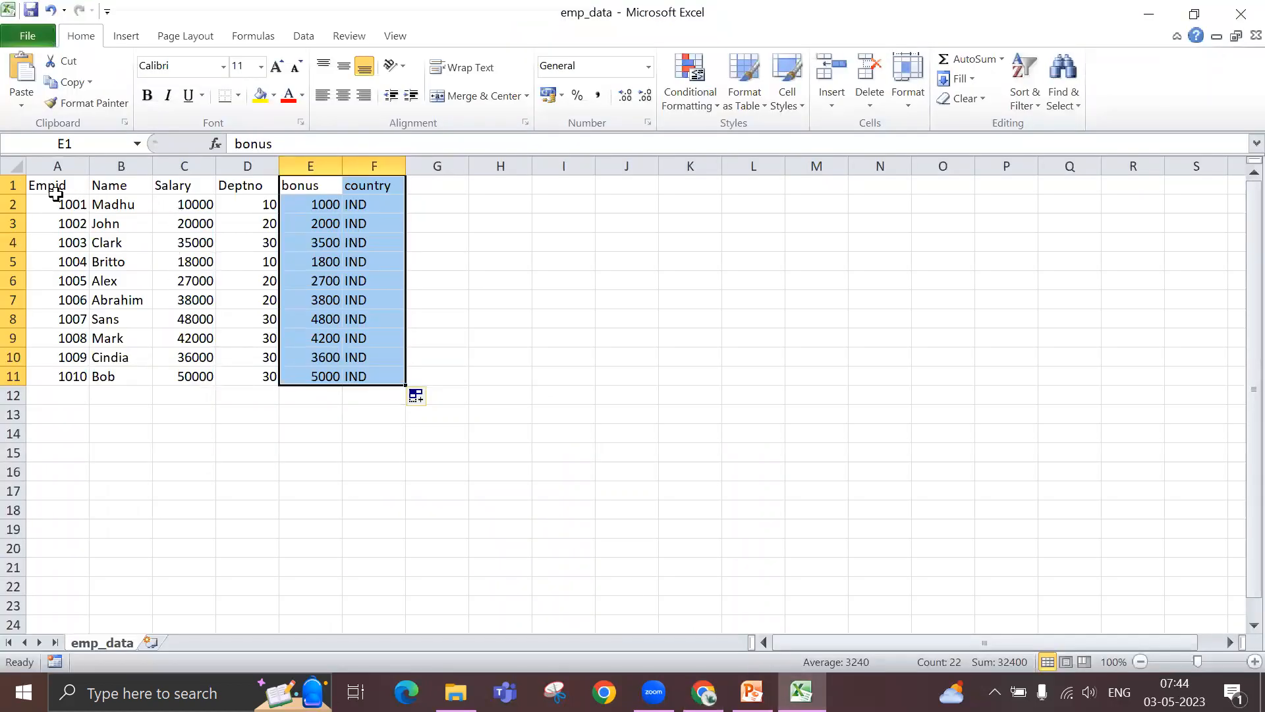
click(169, 185)
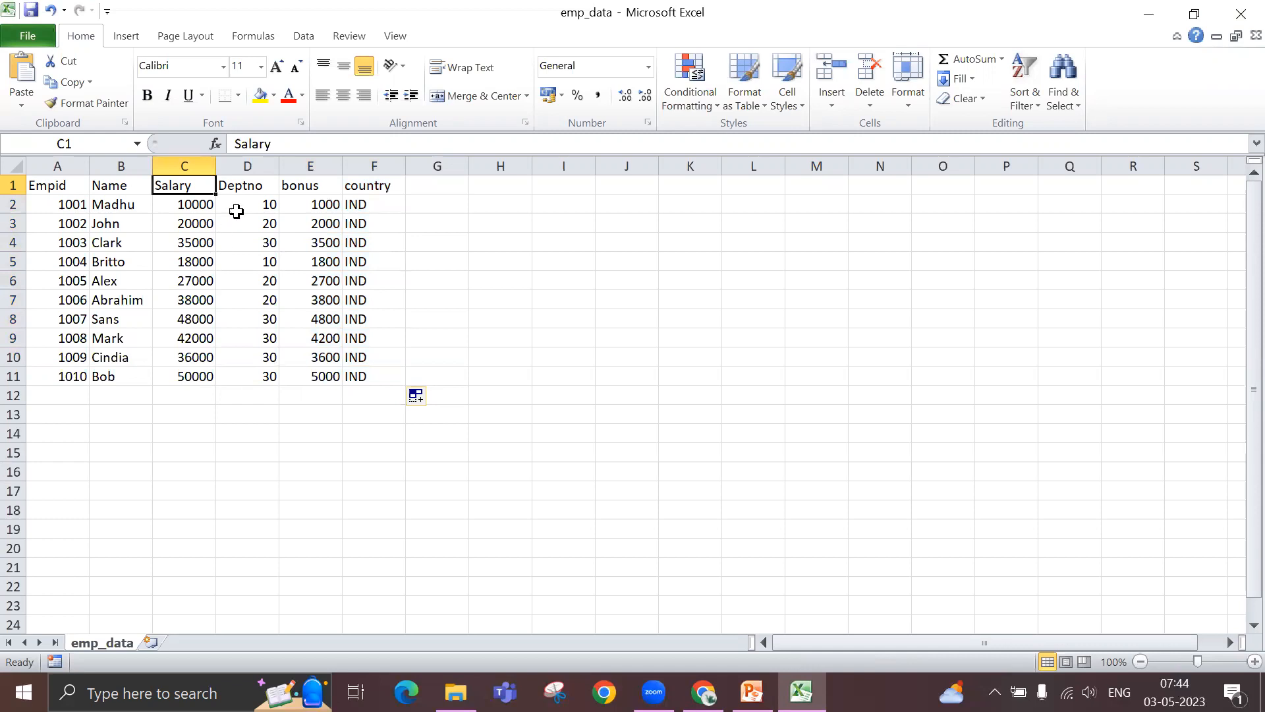
drag(239, 206, 245, 376)
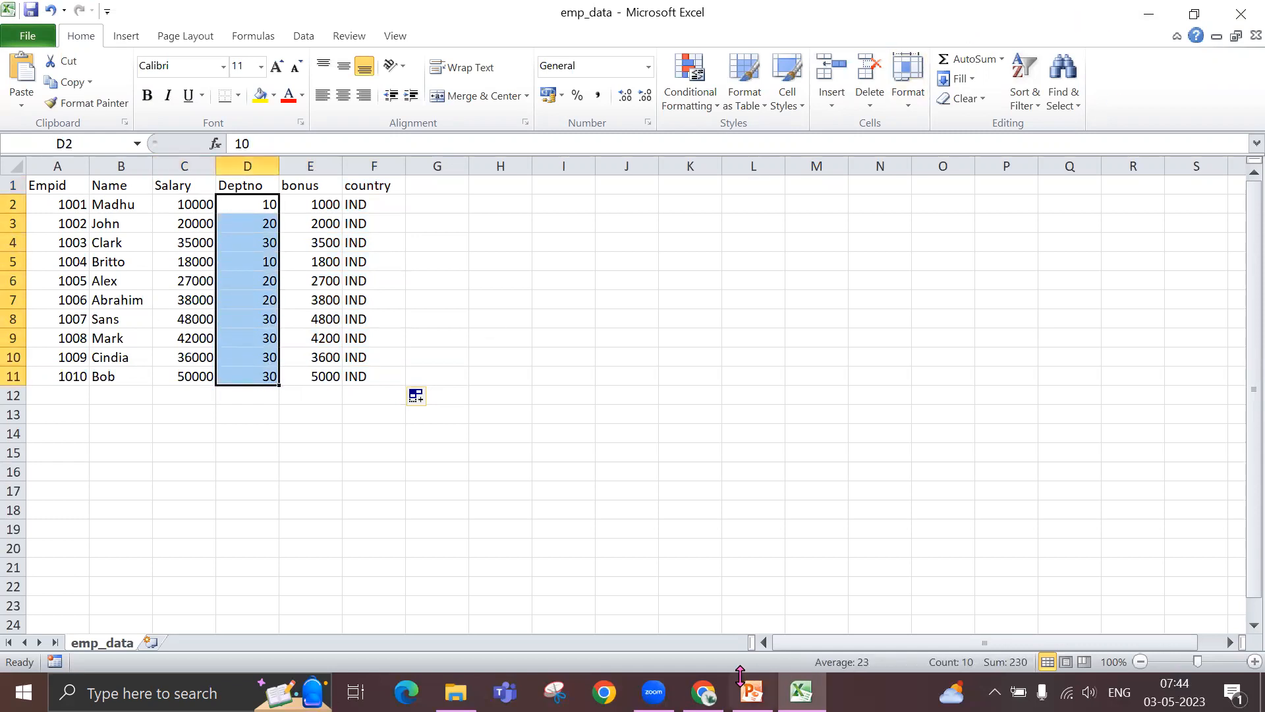
- Switch back to Azure Data Factory in Chrome and add a Sink after EmpDeptJoin
click(703, 692)
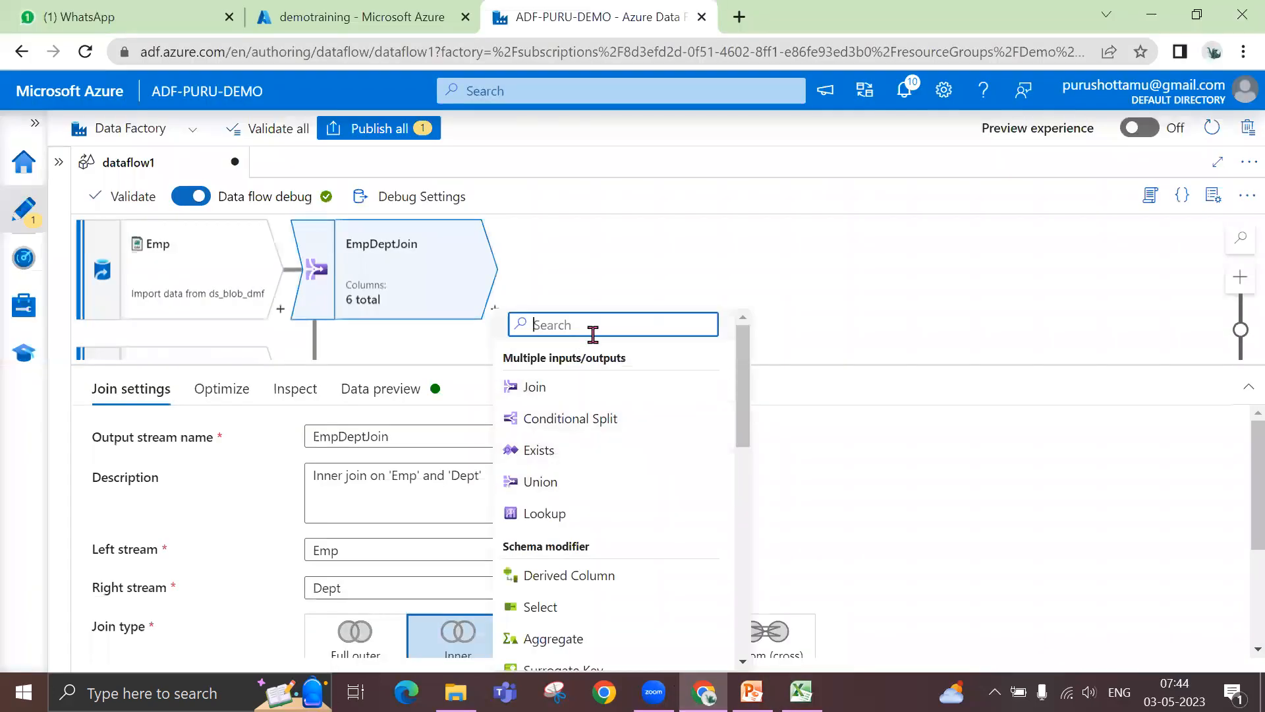
text(sin)
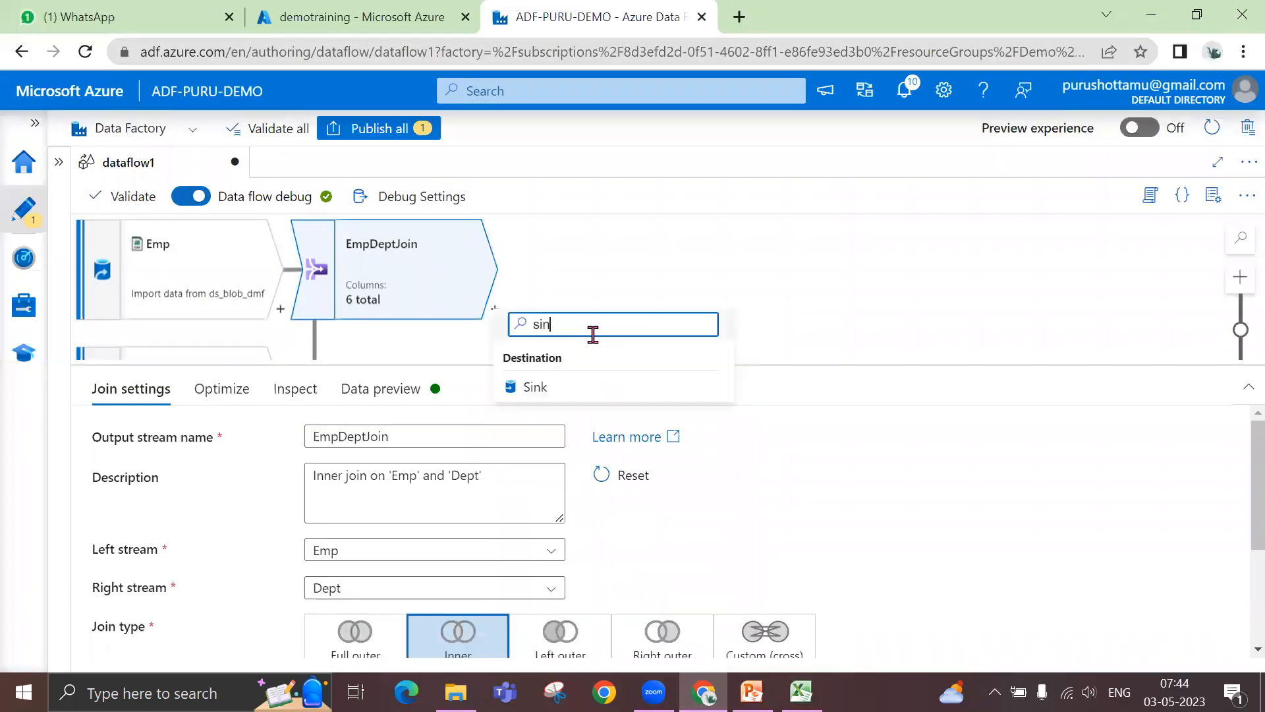
click(554, 388)
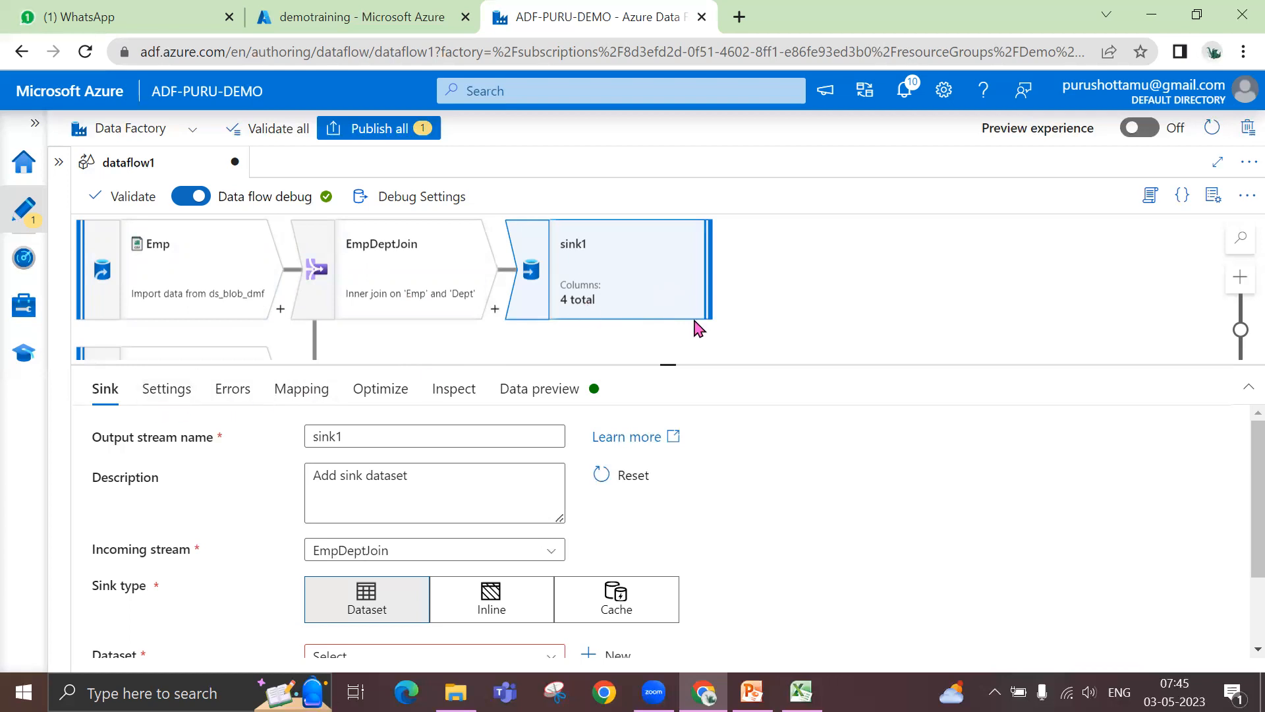
- Enlarge the sink's settings area and name its output stream Output
drag(666, 364, 686, 273)
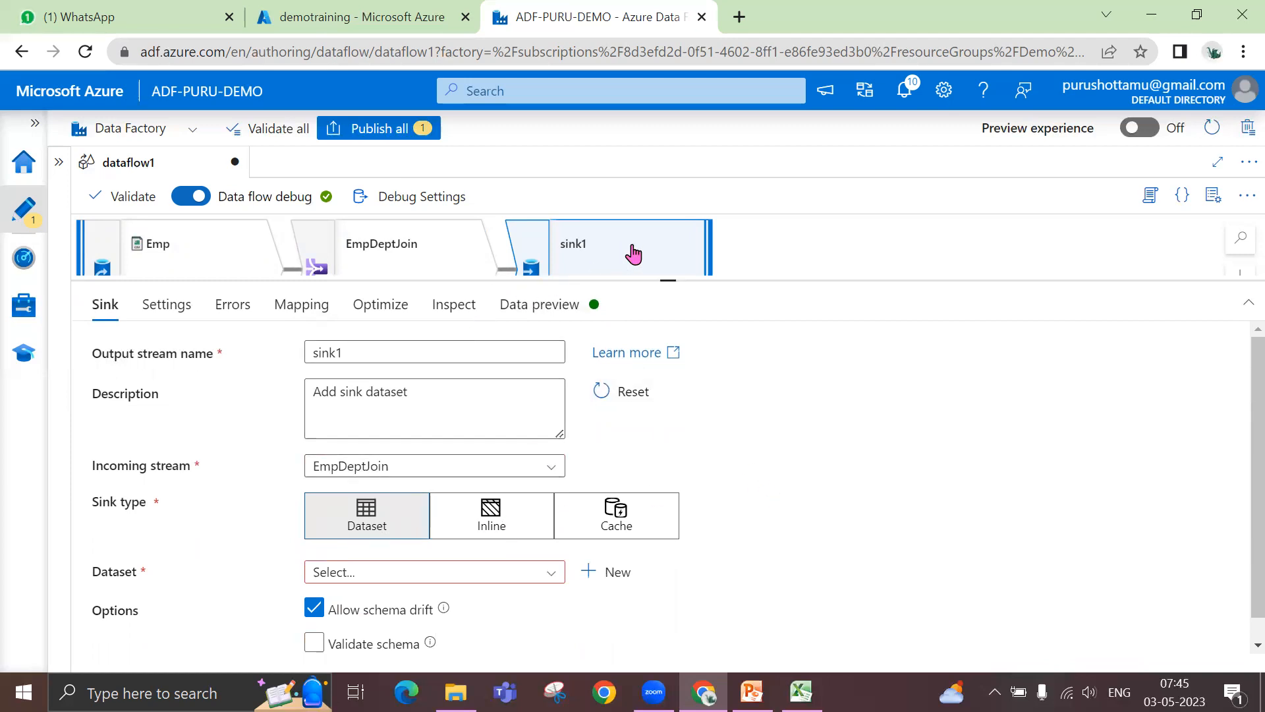
double_click(308, 355)
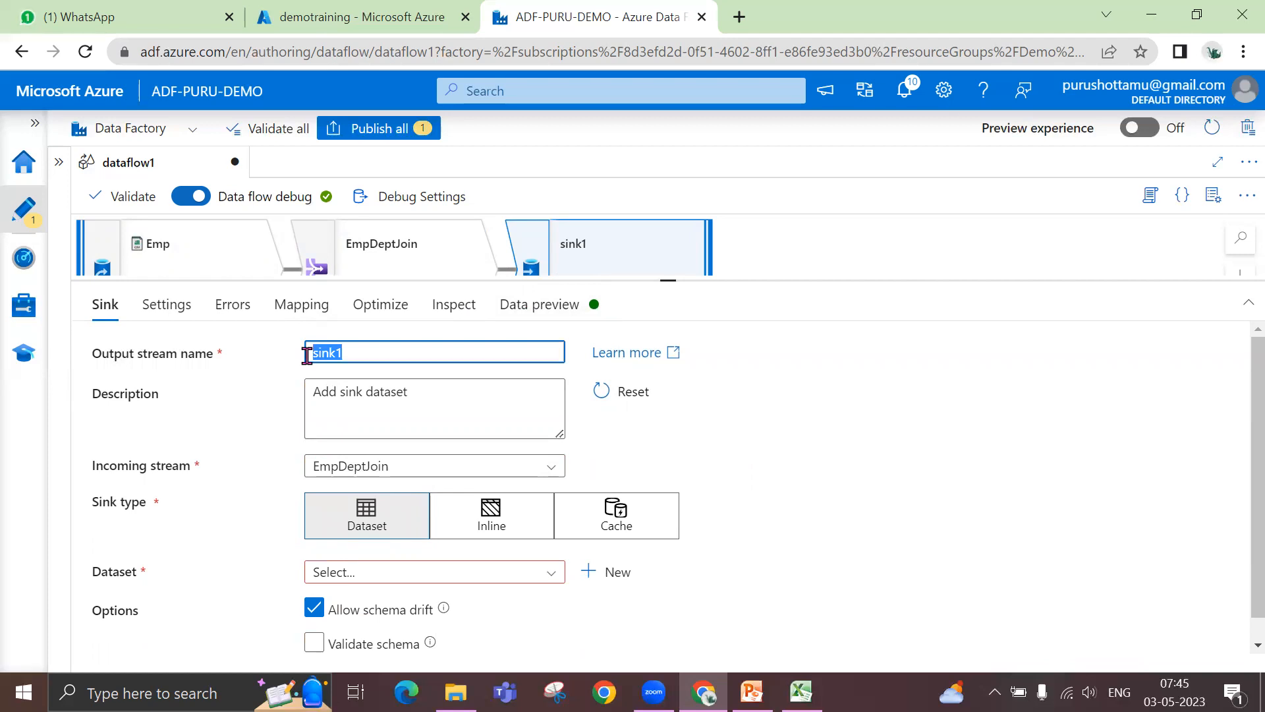
text(O)
- Review the existing datasets available for the Output sink, leaving the dataset unselected
scroll(875, 494, down, 1)
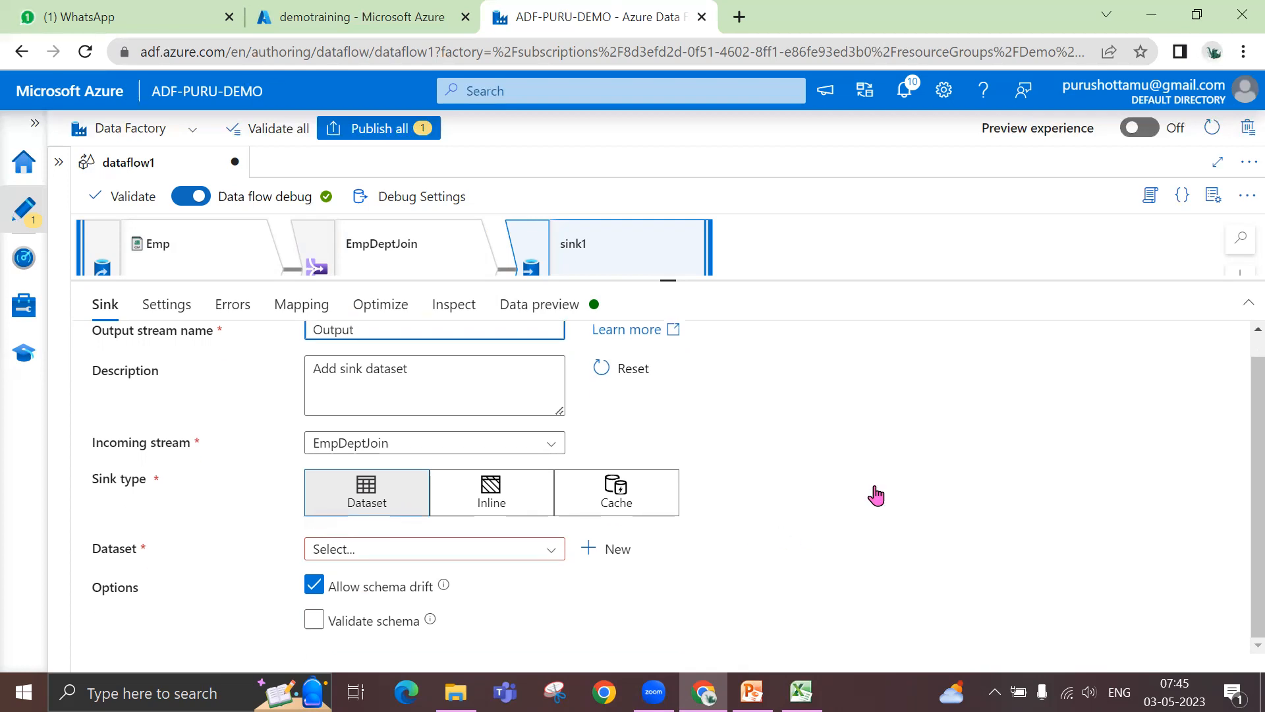
click(545, 553)
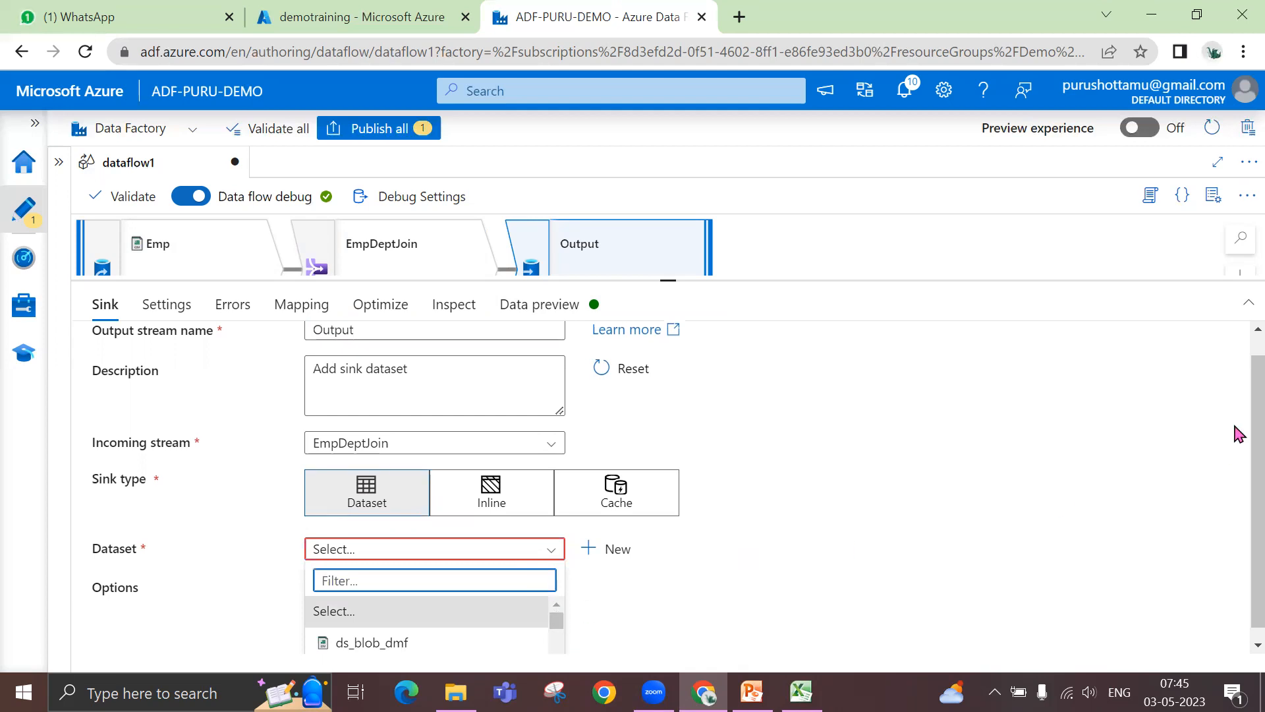
click(1234, 432)
click(551, 554)
scroll(455, 615, down, 5)
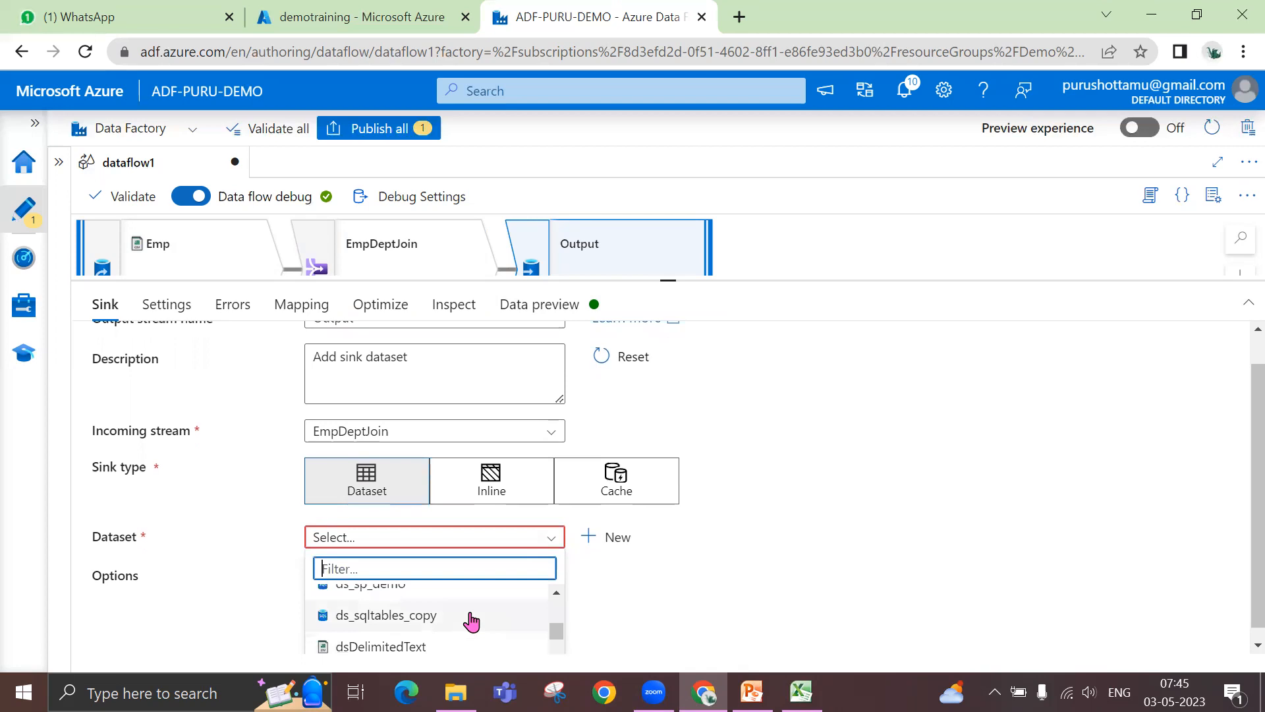
scroll(471, 620, down, 4)
scroll(471, 620, down, 1)
scroll(471, 620, up, 4)
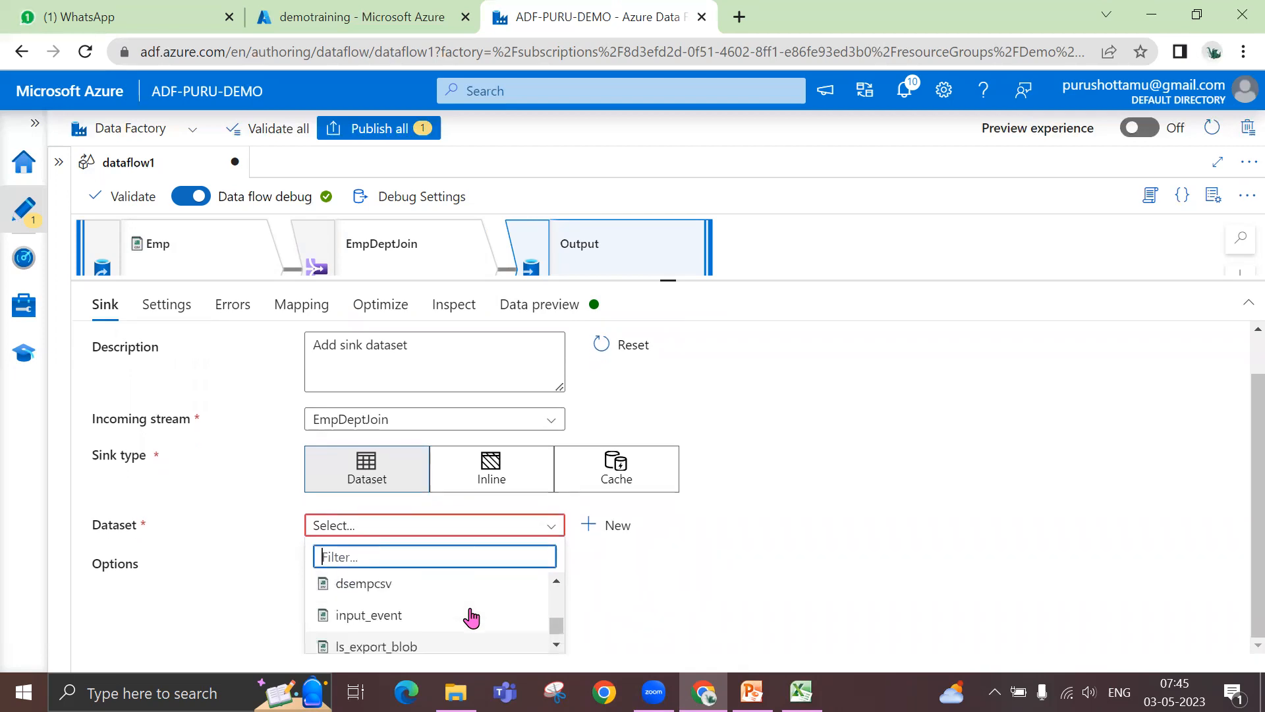
click(595, 543)
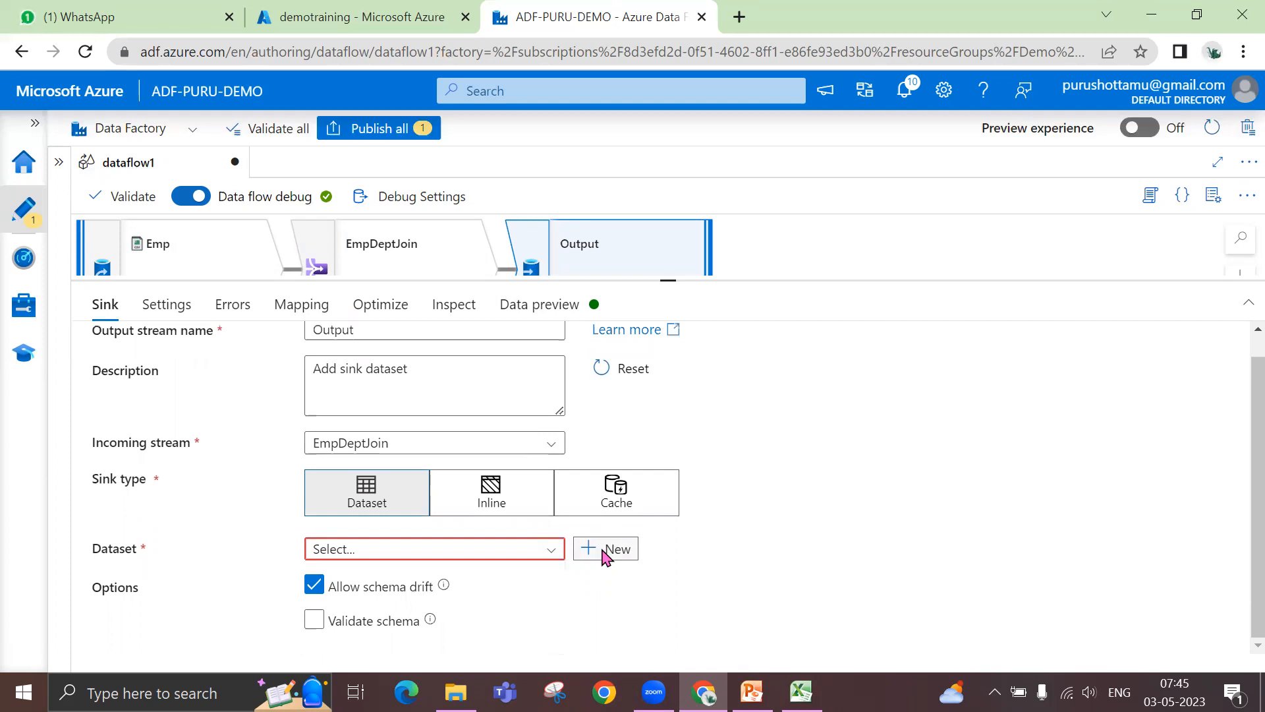
- Start a new Azure Blob Storage dataset in DelimitedText format for the Output sink
click(602, 553)
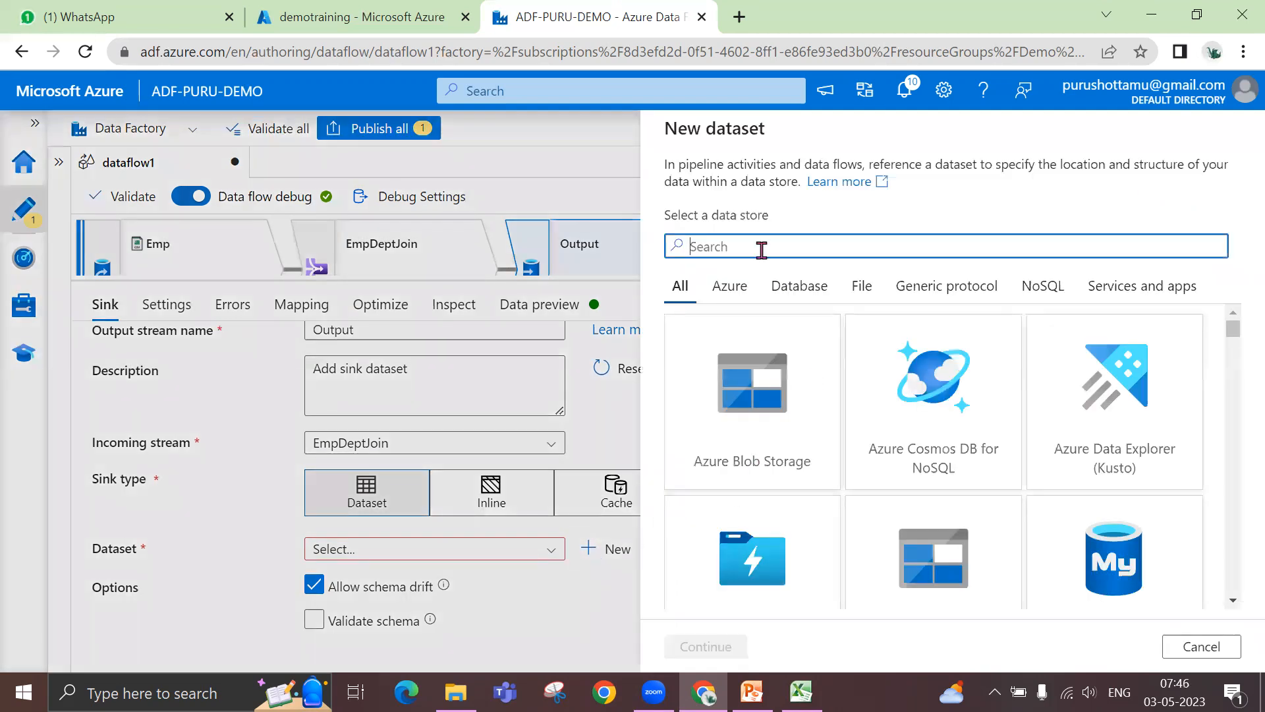
text(blob)
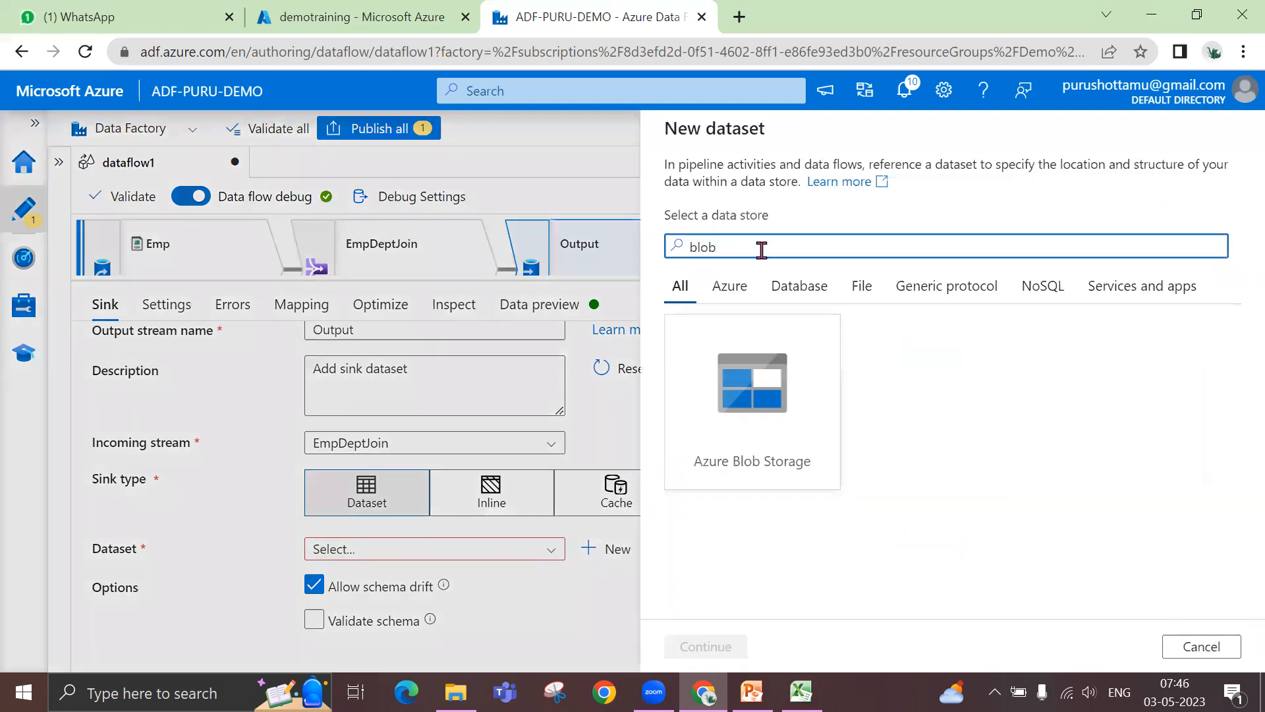
click(763, 374)
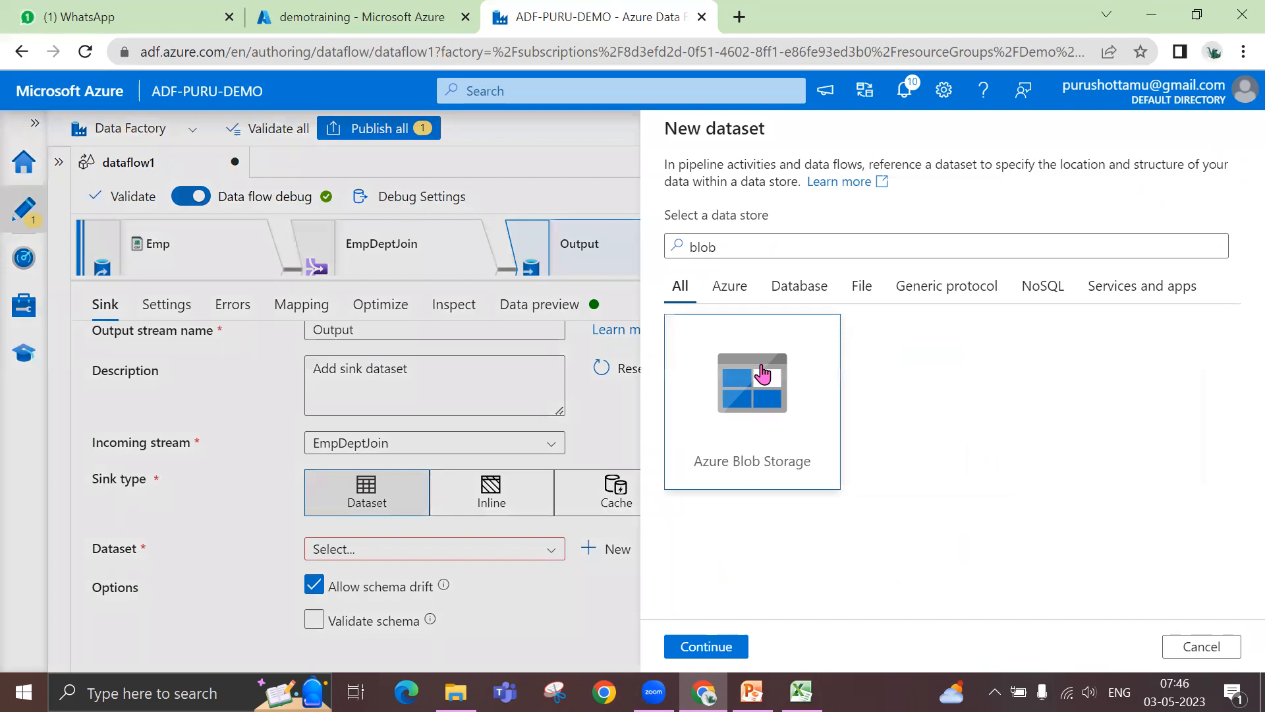
click(707, 646)
click(960, 287)
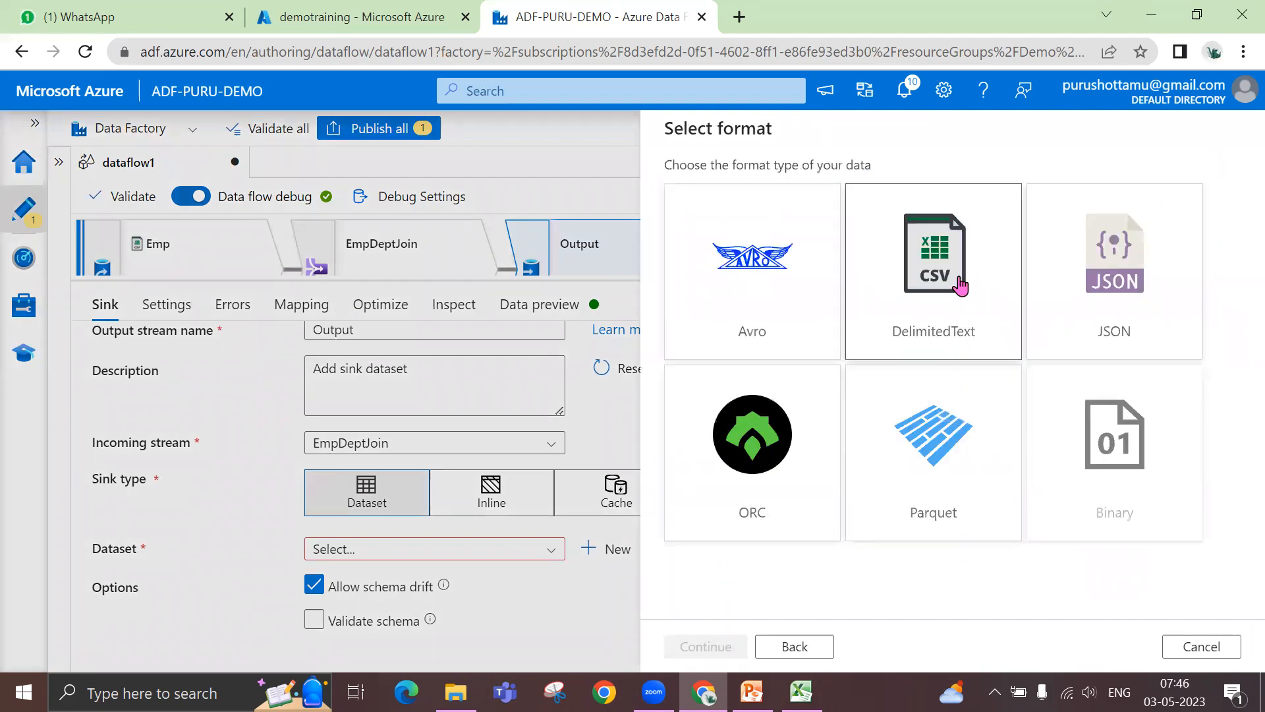
click(701, 652)
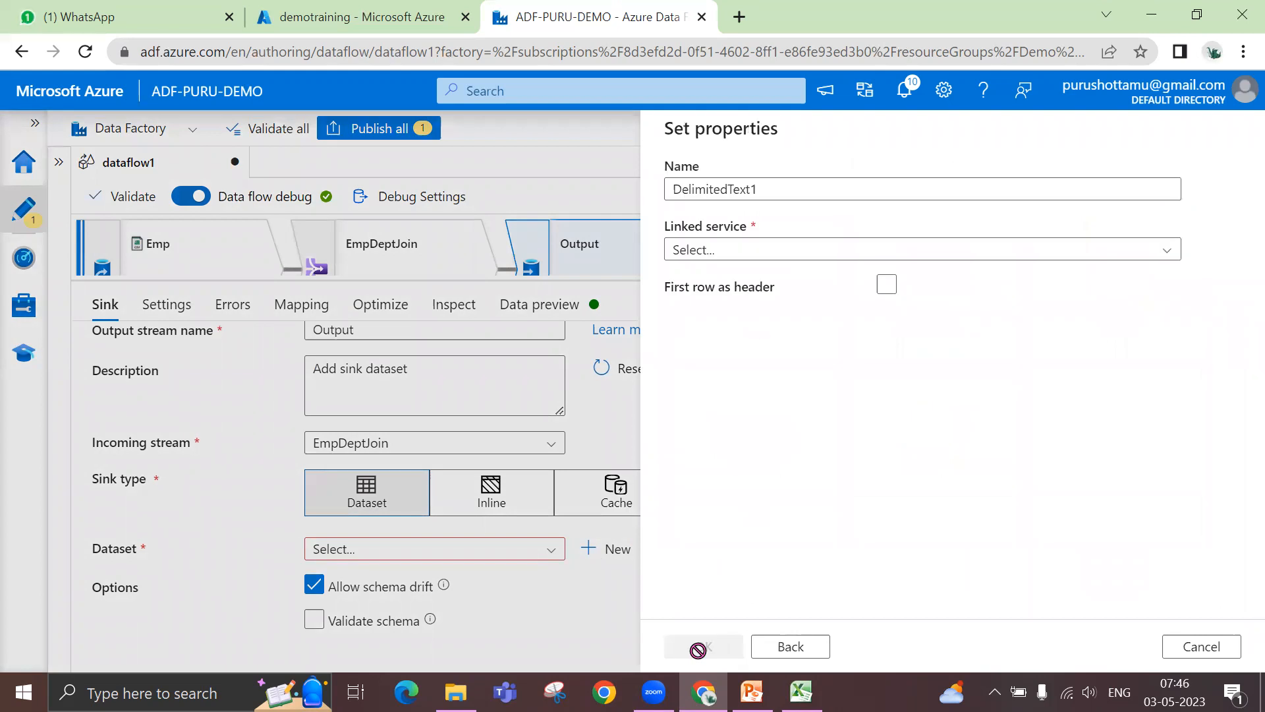
- Name the new dataset ds_output and assign it the ls_dmf_blob linked service
drag(772, 188, 649, 194)
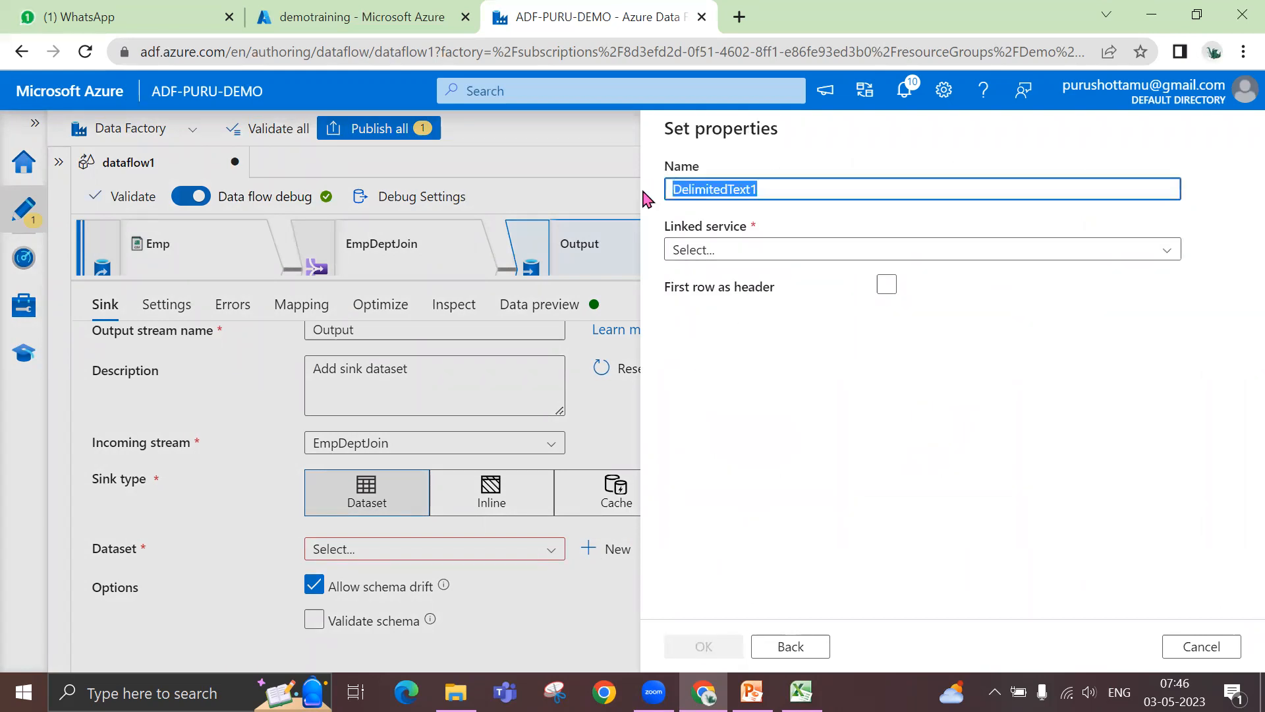
text(ds_o)
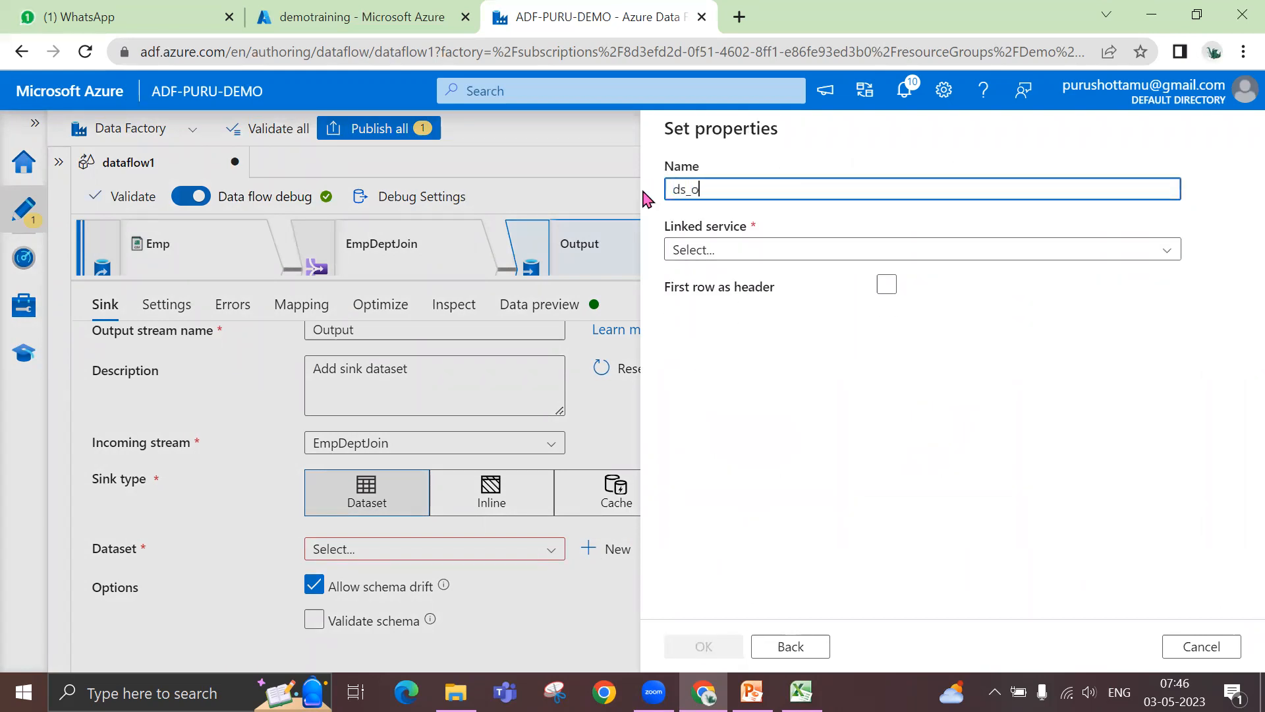
text(utput_)
click(802, 253)
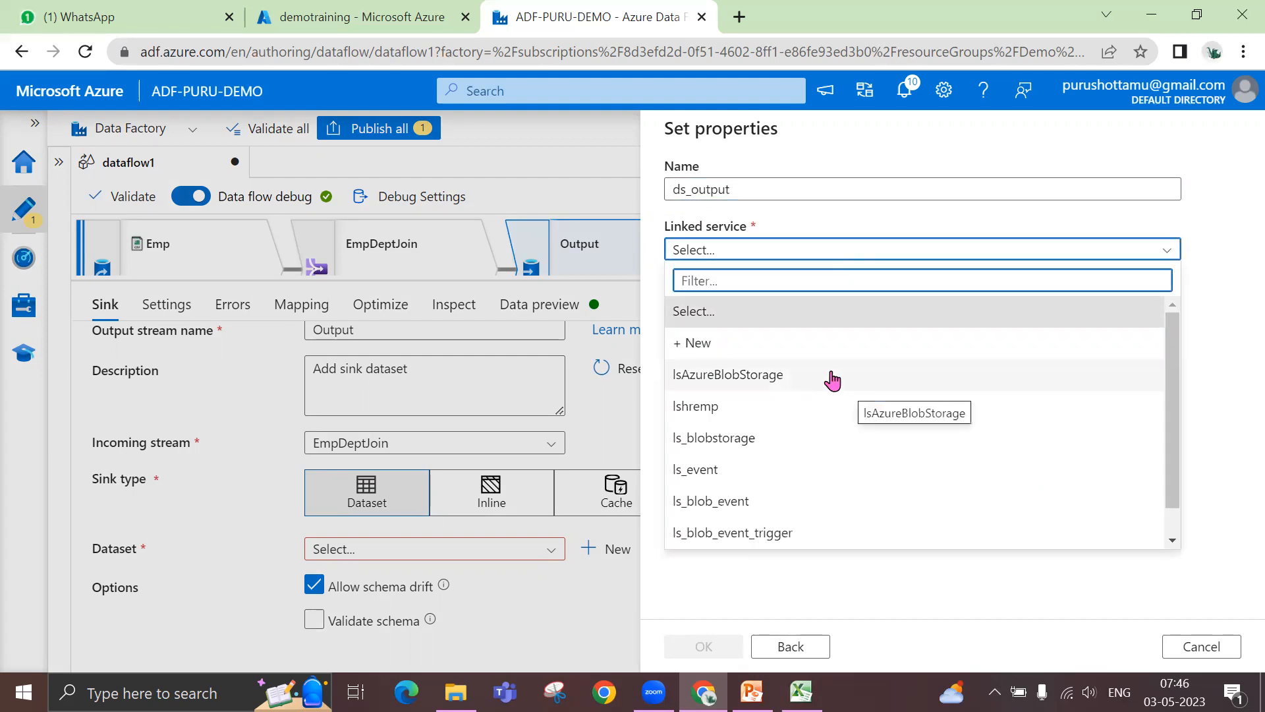
scroll(850, 454, down, 1)
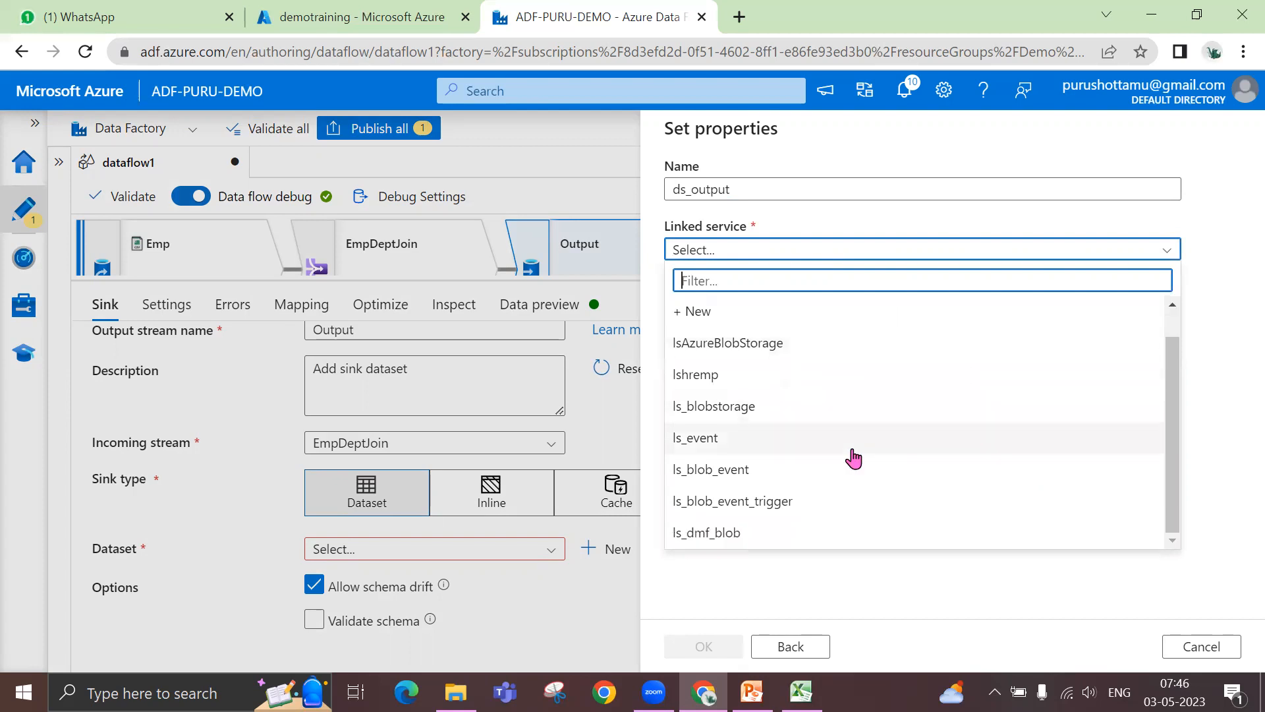
click(799, 537)
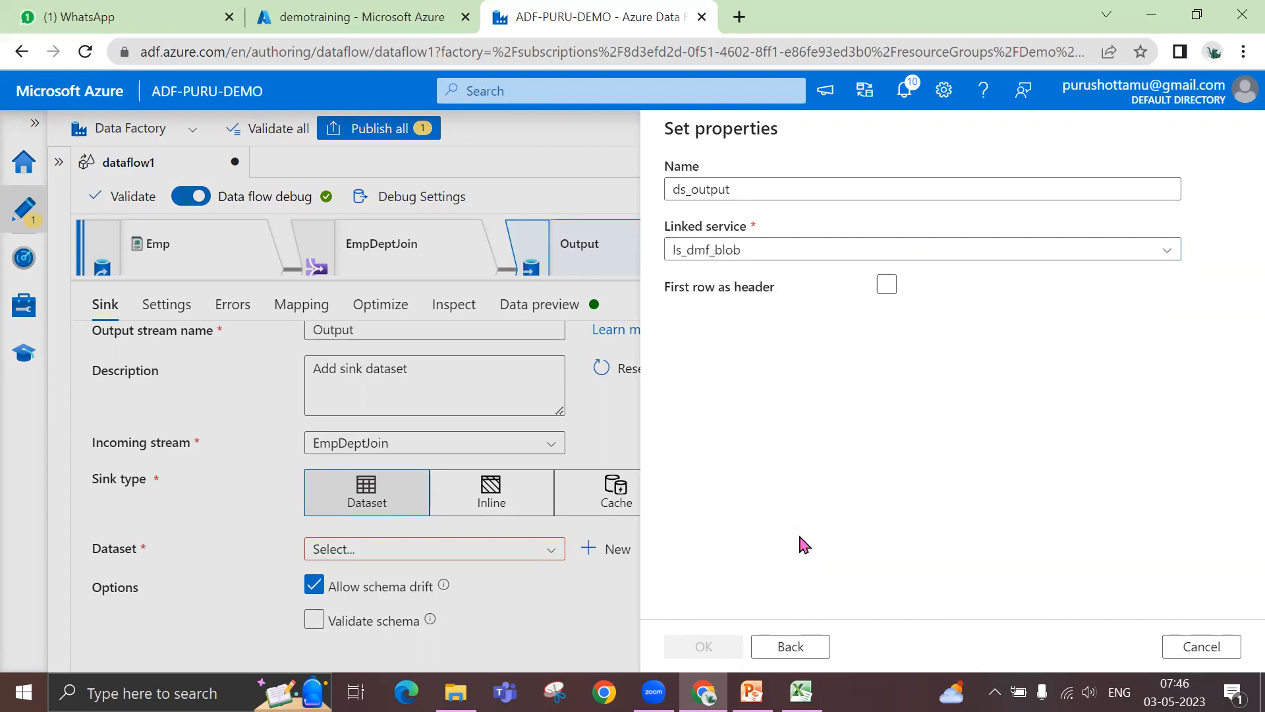
- Set the dataset's file path to the output folder and finish creating the dataset
click(1195, 307)
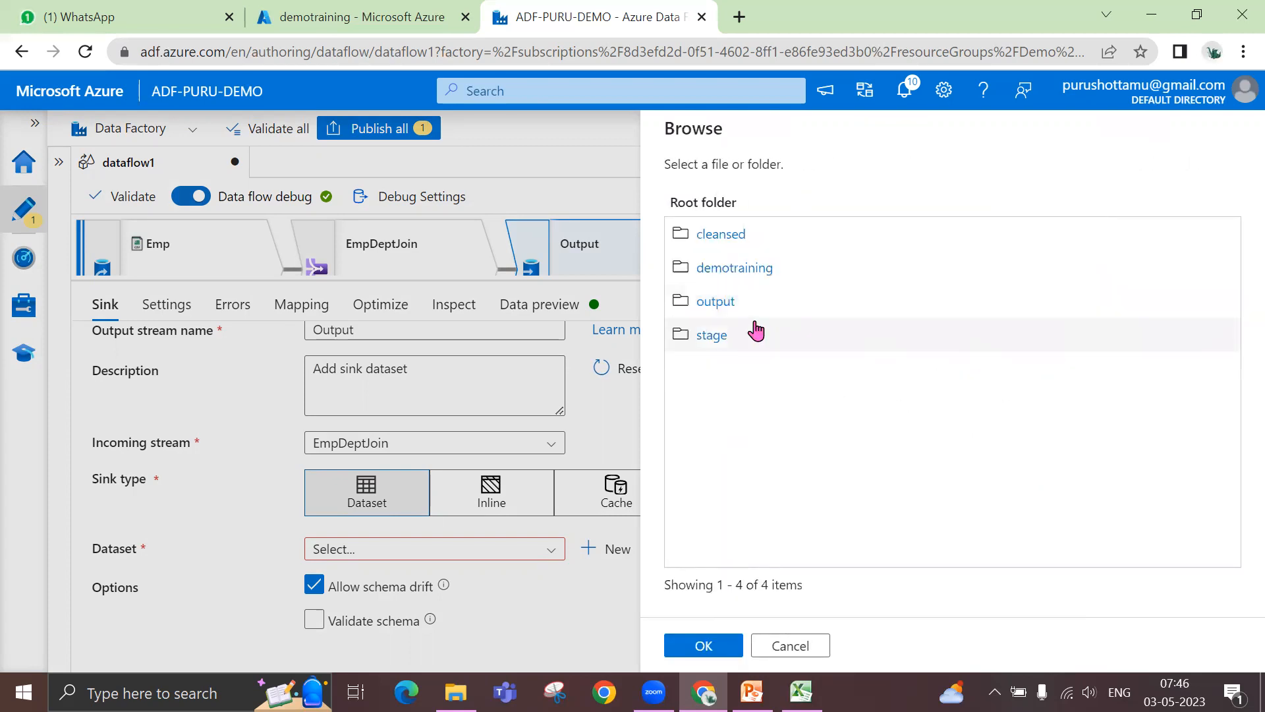
click(716, 302)
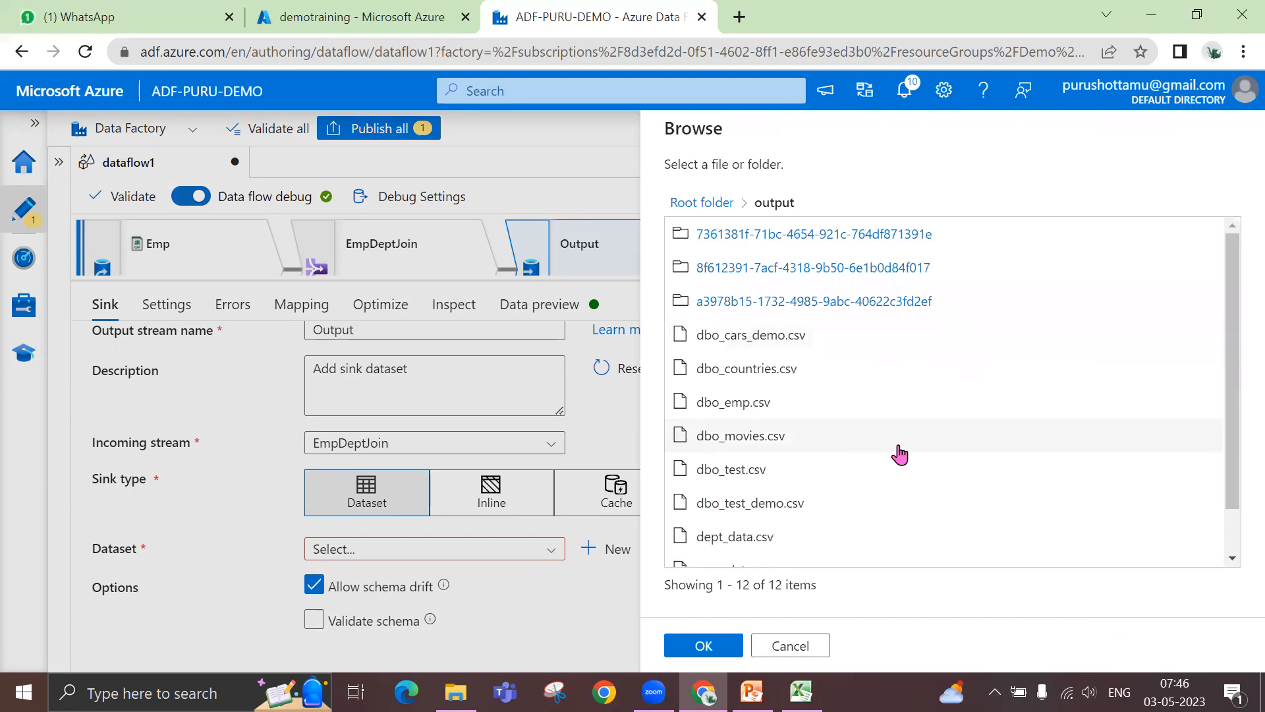
click(702, 653)
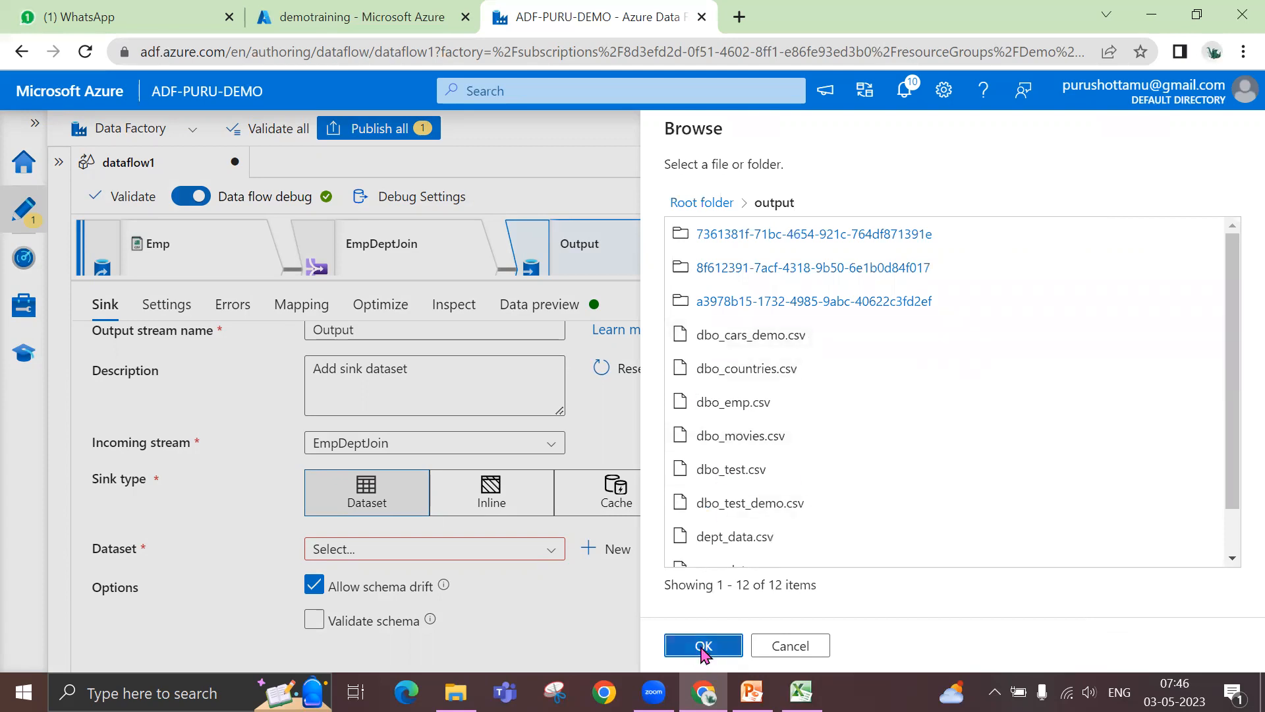
click(967, 404)
click(703, 649)
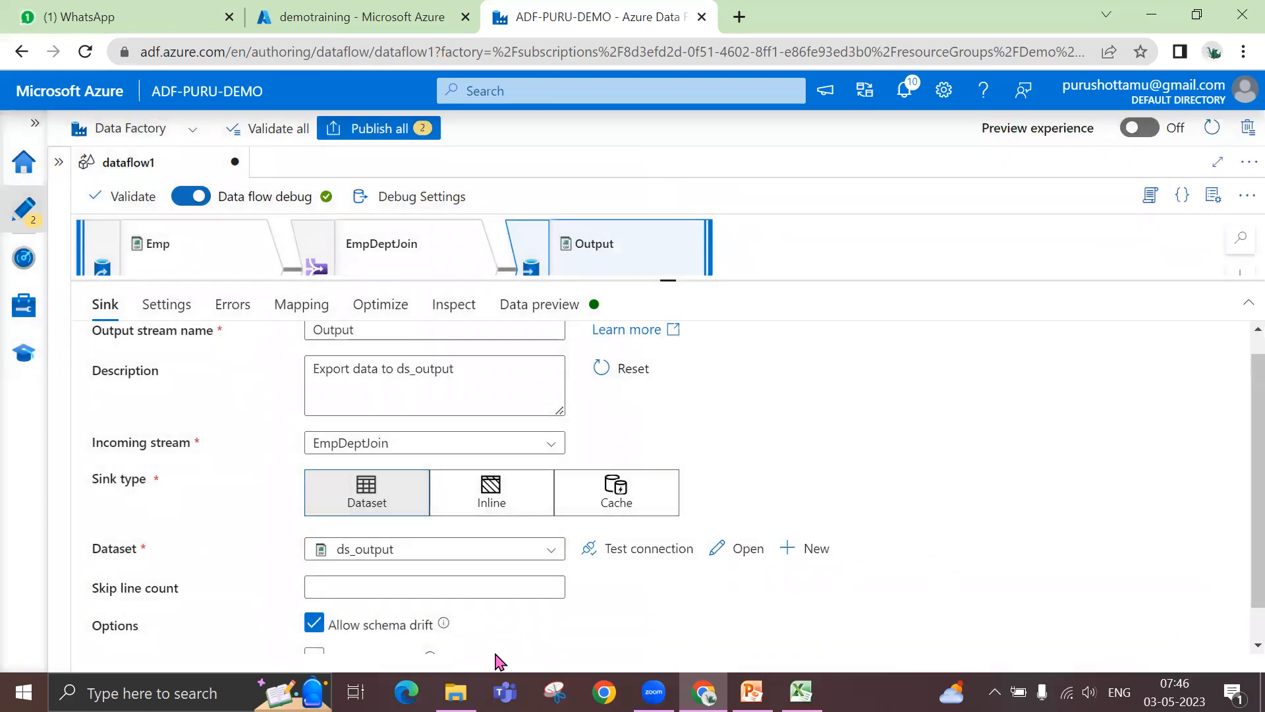
- Set the Output sink's file name option to Output to single file
scroll(740, 602, down, 1)
scroll(973, 516, down, 1)
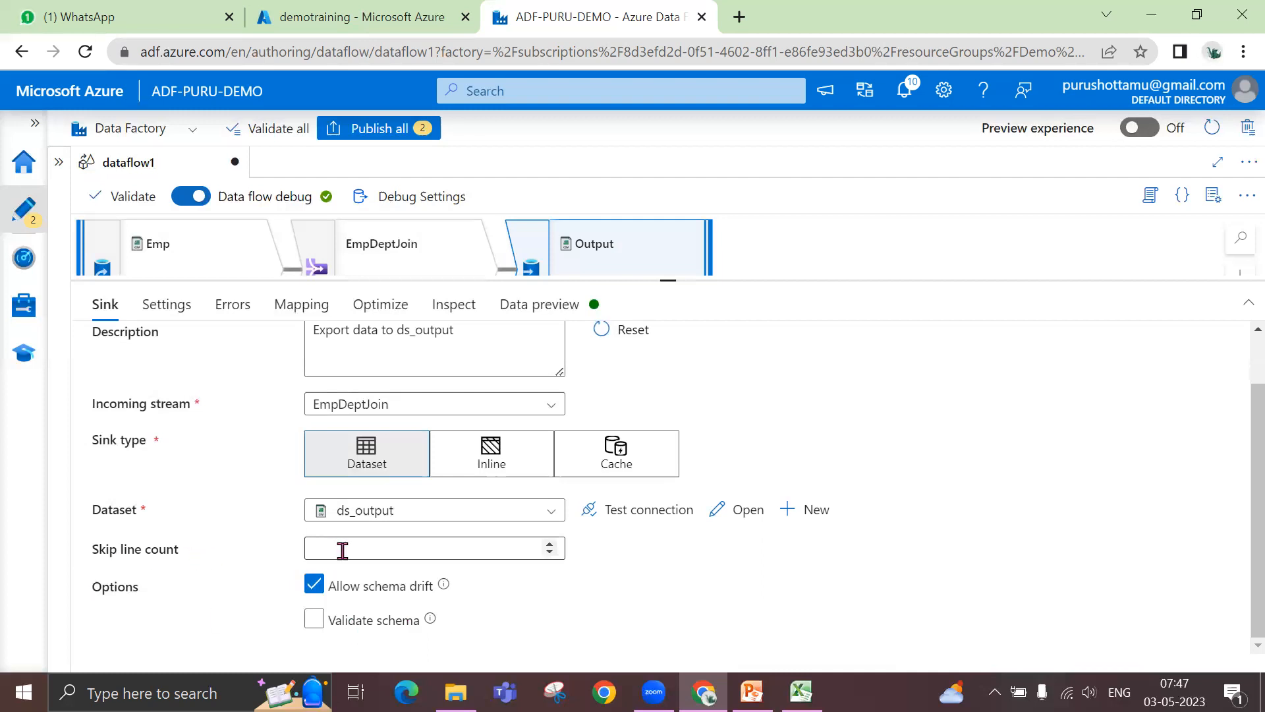
click(186, 310)
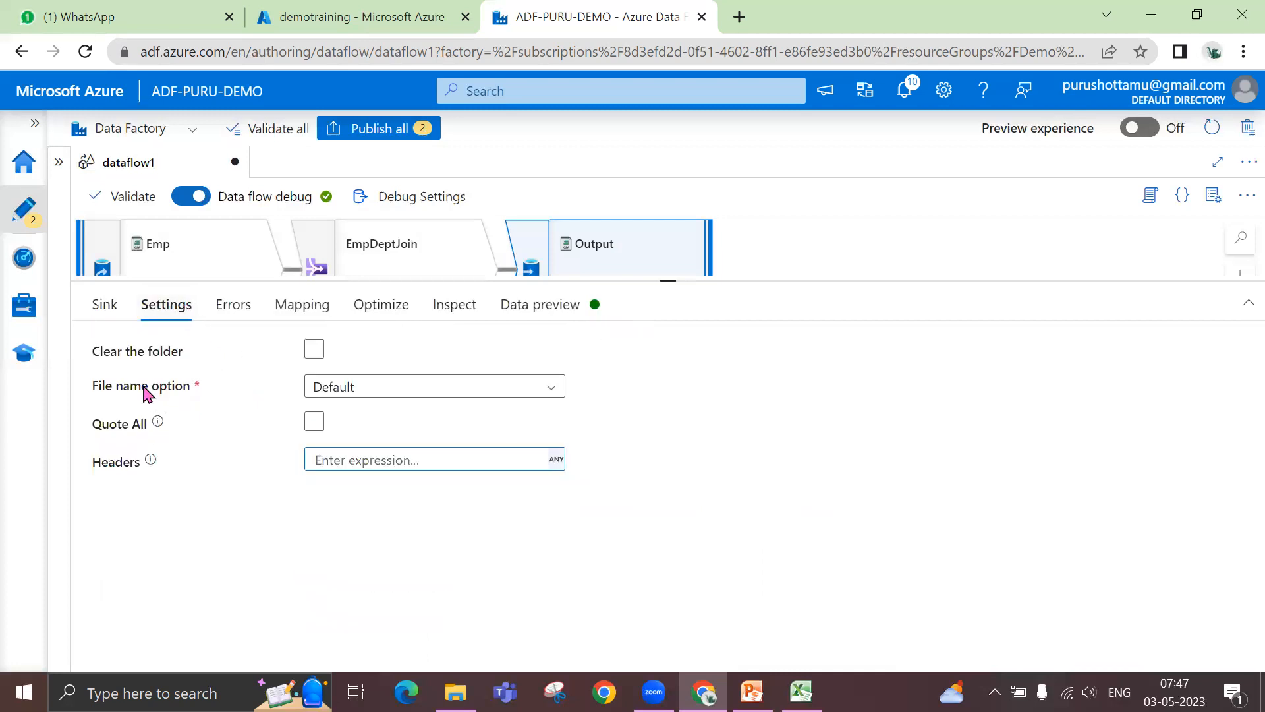
click(403, 397)
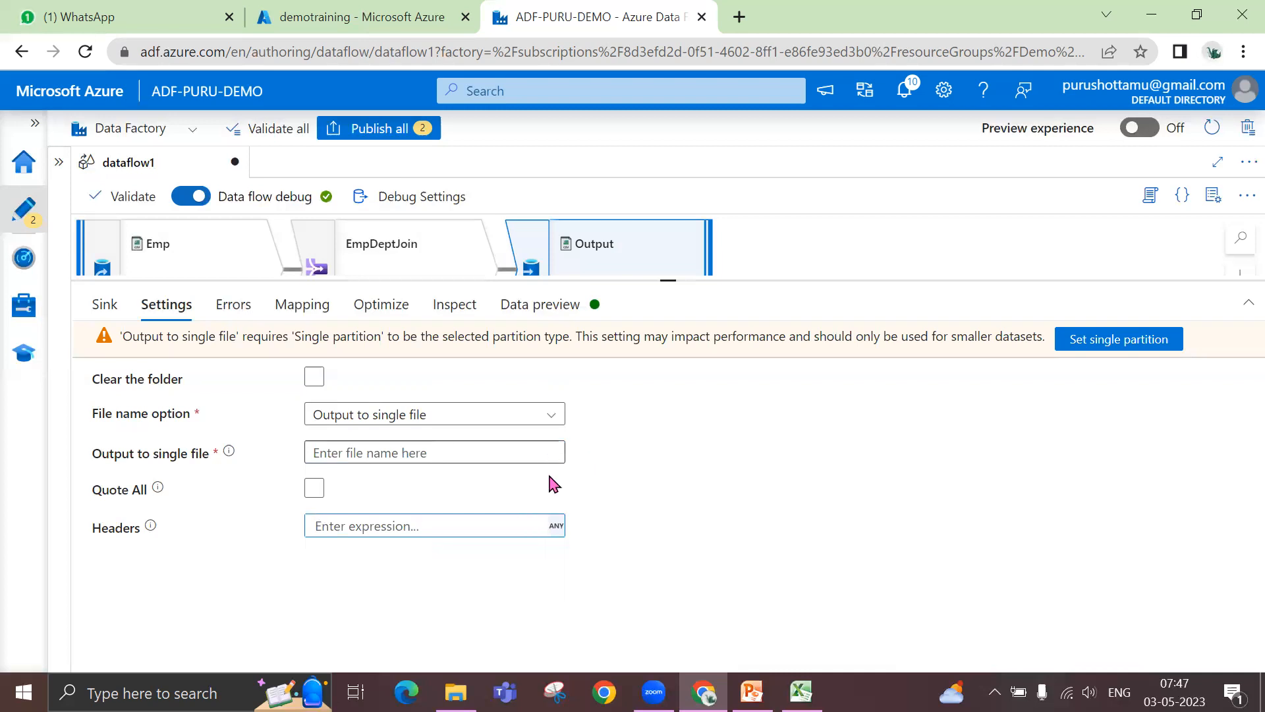
- Enter Empdeptoutput.csv as the sink's single output file name
click(382, 455)
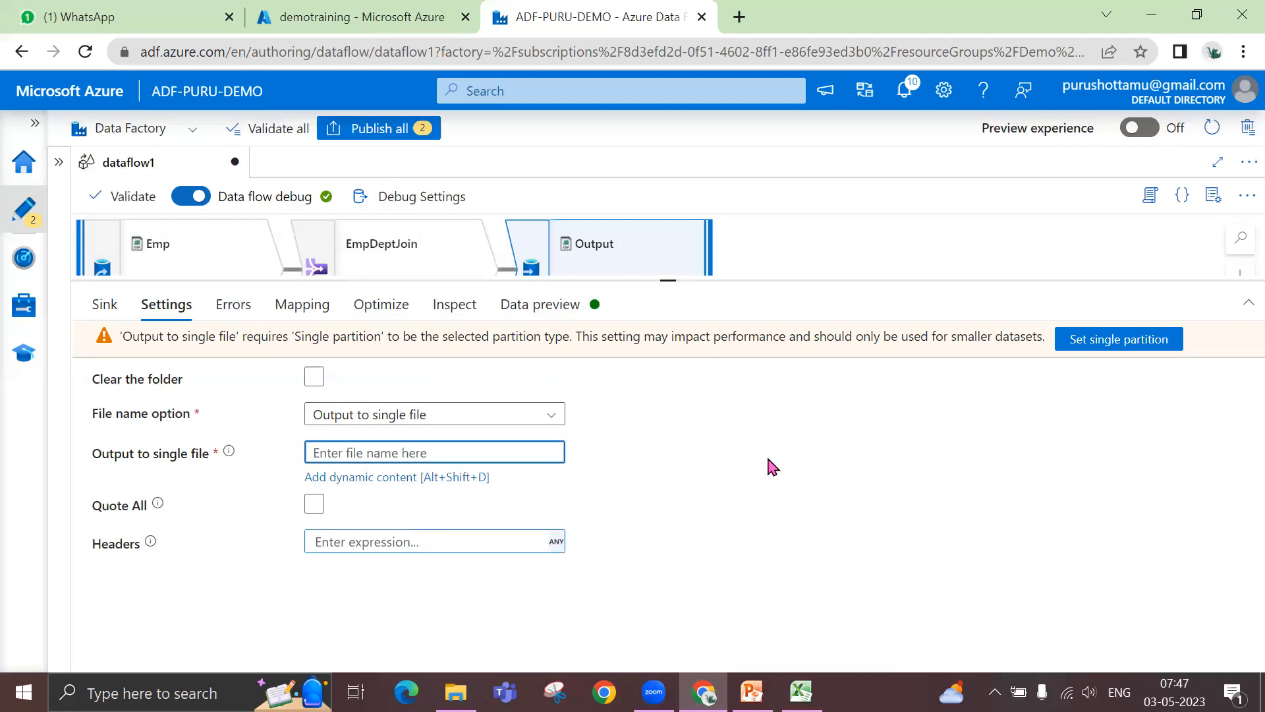
text(emp)
key(BackSpace)
key(BackSpace)
key(BackSpace)
text(Empdeptoutput.csv)
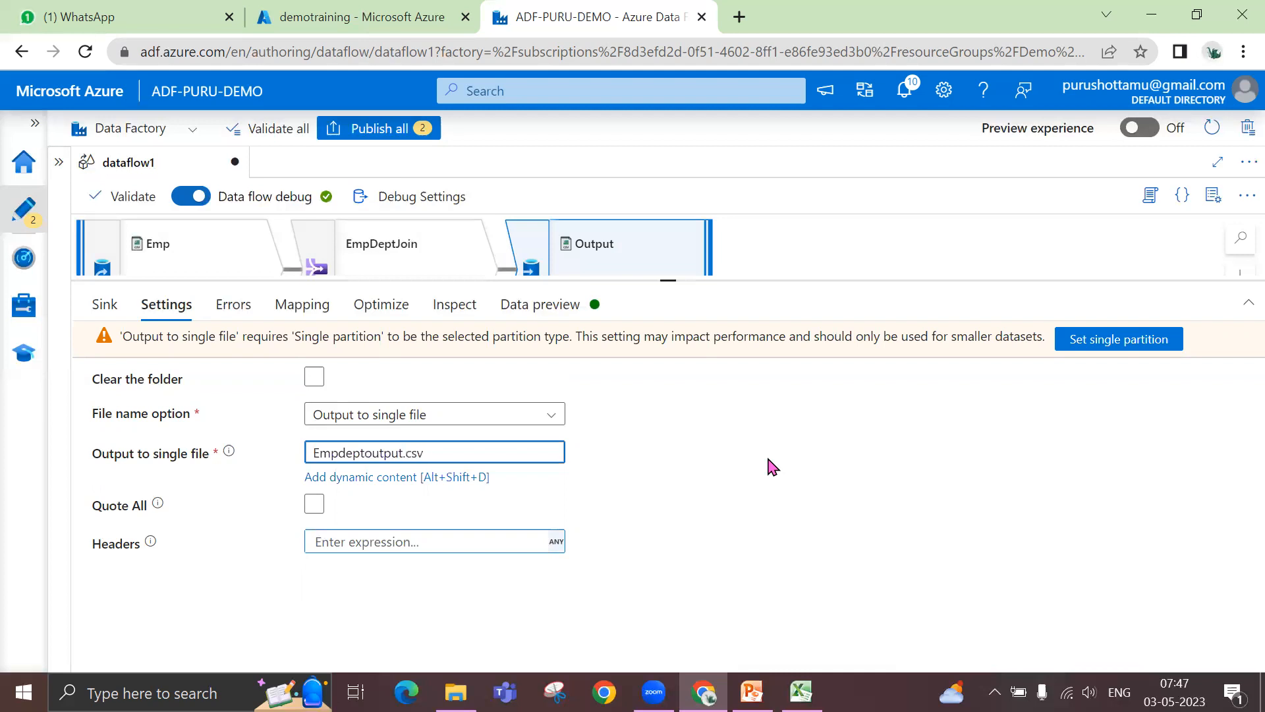
click(621, 491)
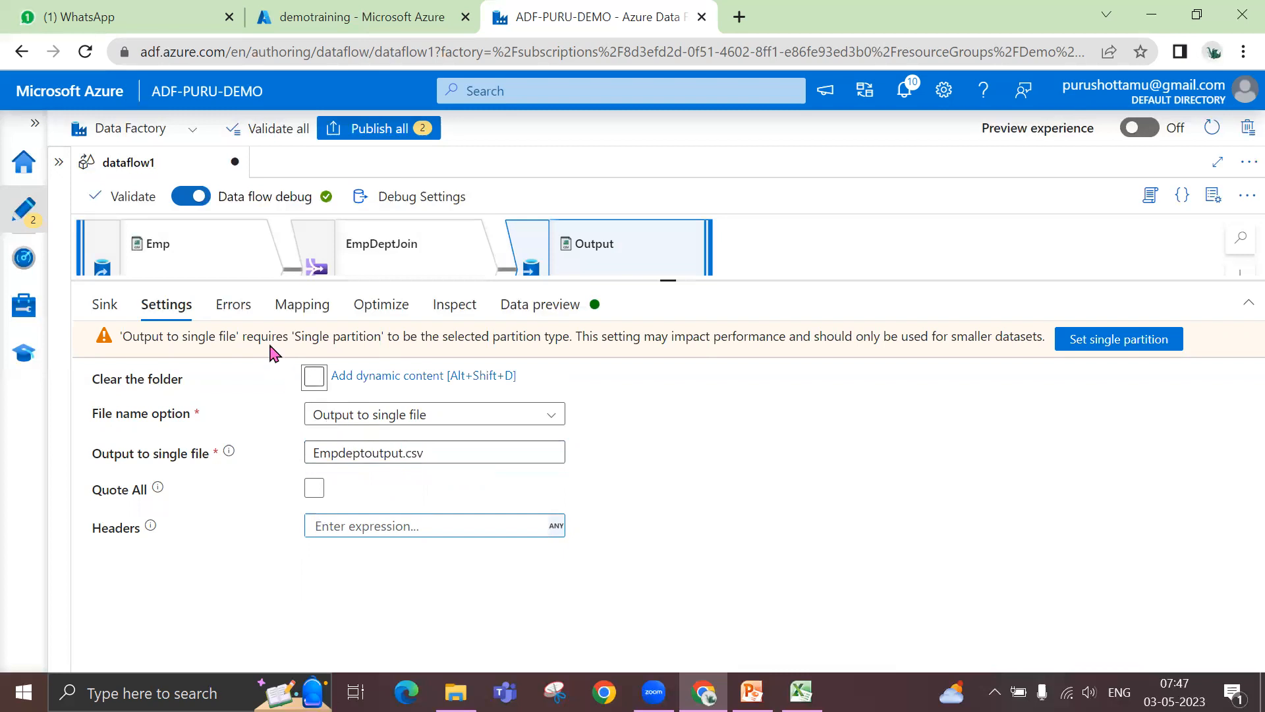
- Review the Output sink's error handling, column mapping, default output format, partition options and output schema without changing anything
click(234, 304)
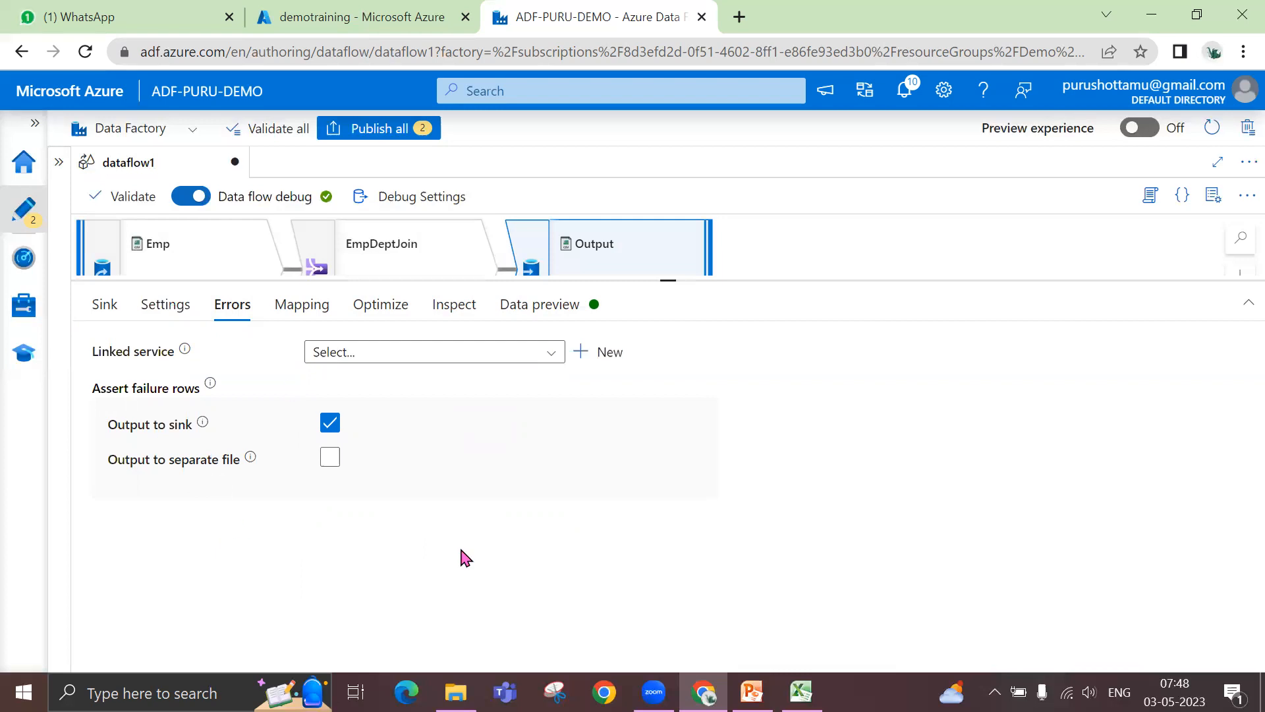
click(313, 315)
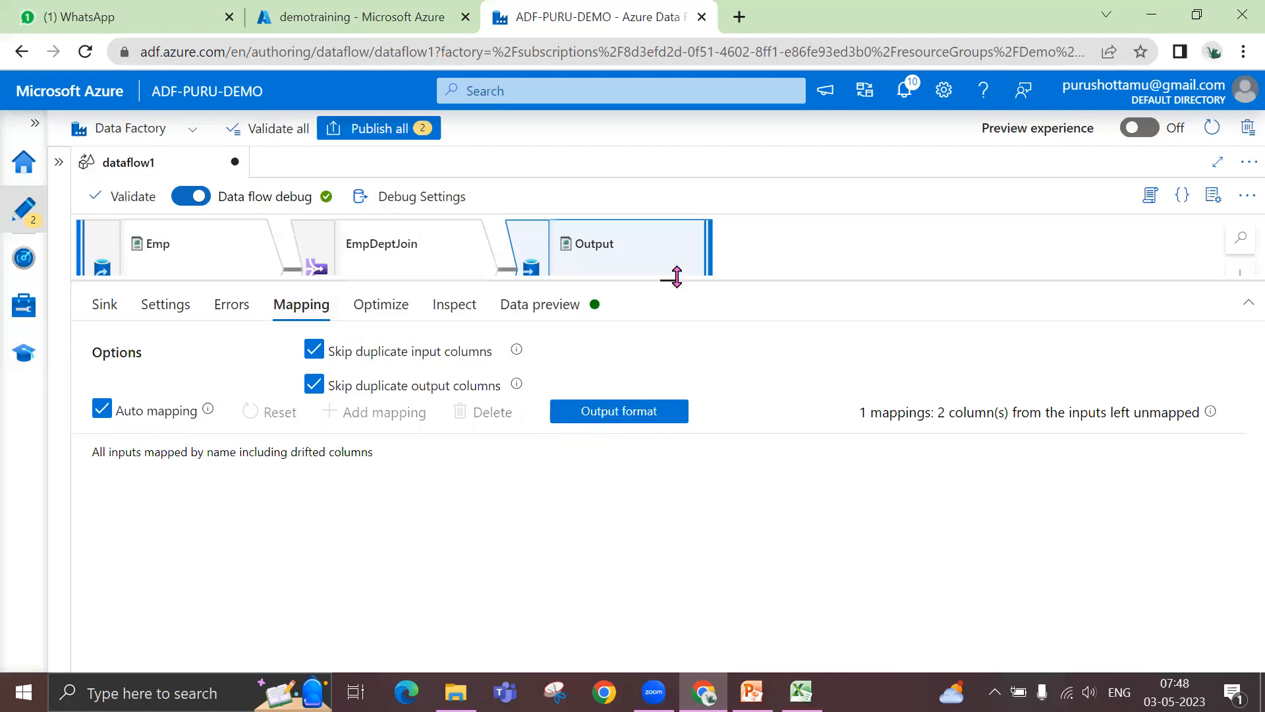
drag(668, 280, 668, 309)
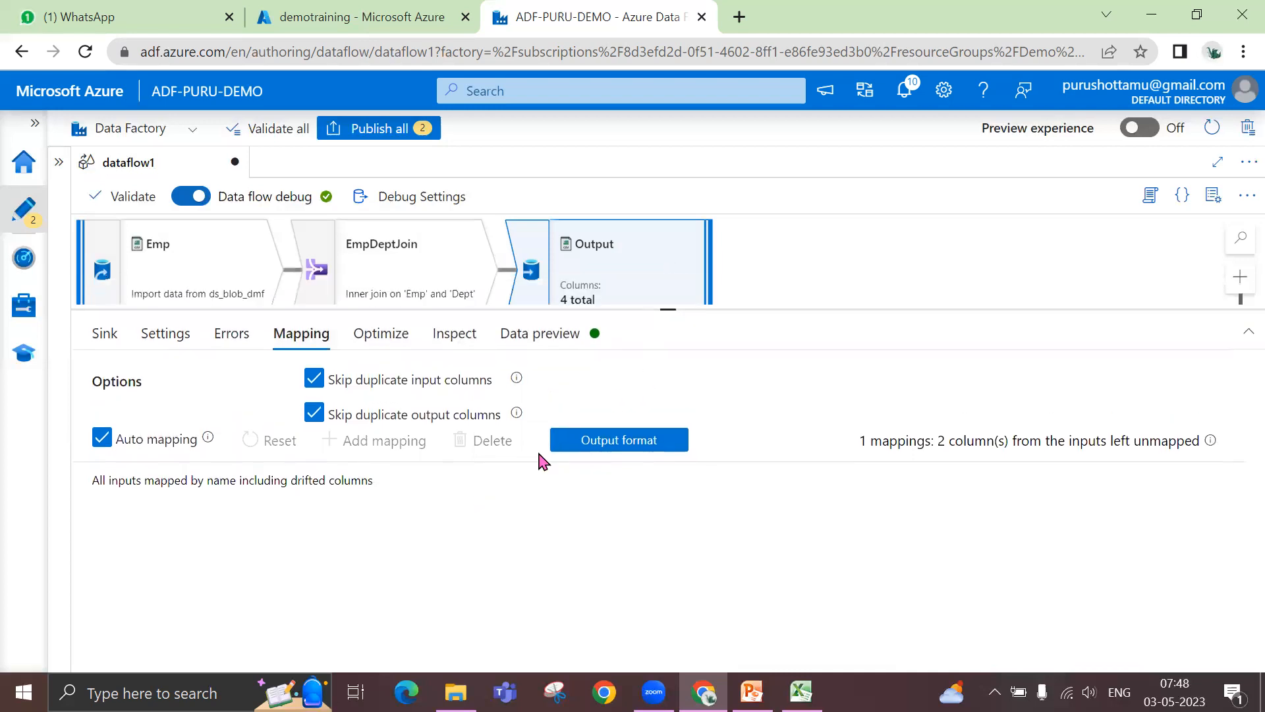
click(603, 446)
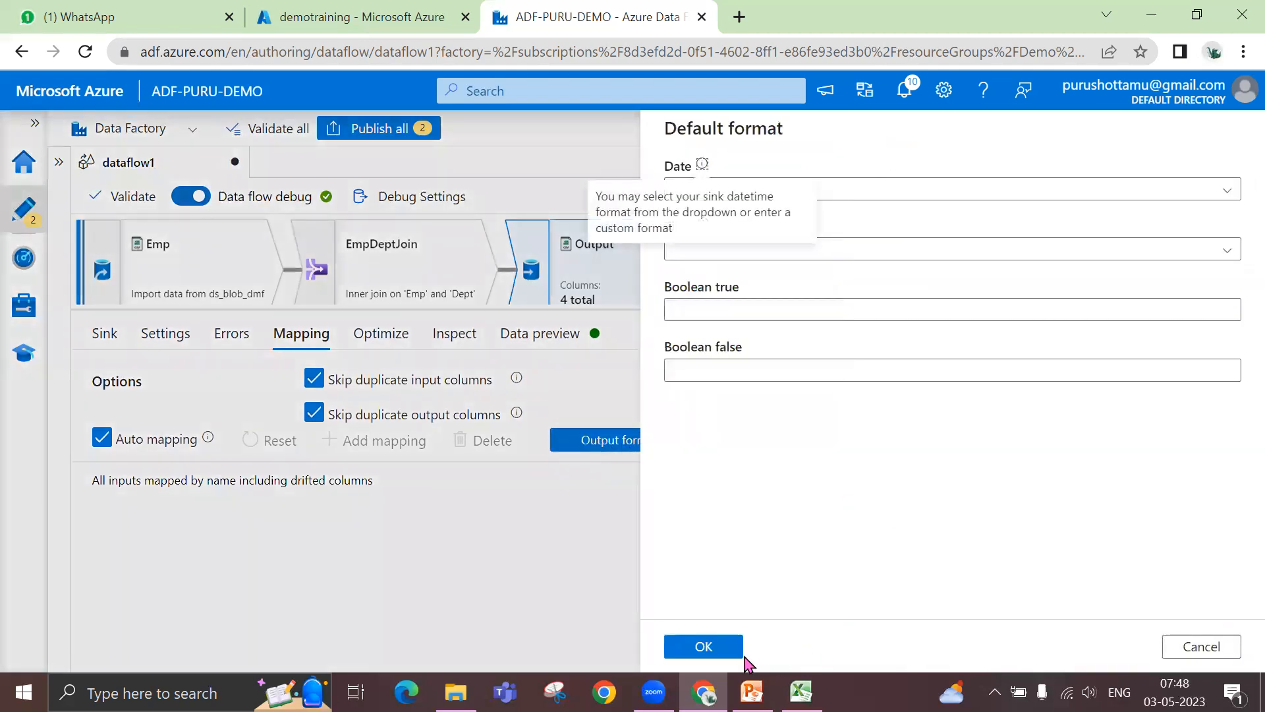
click(1203, 652)
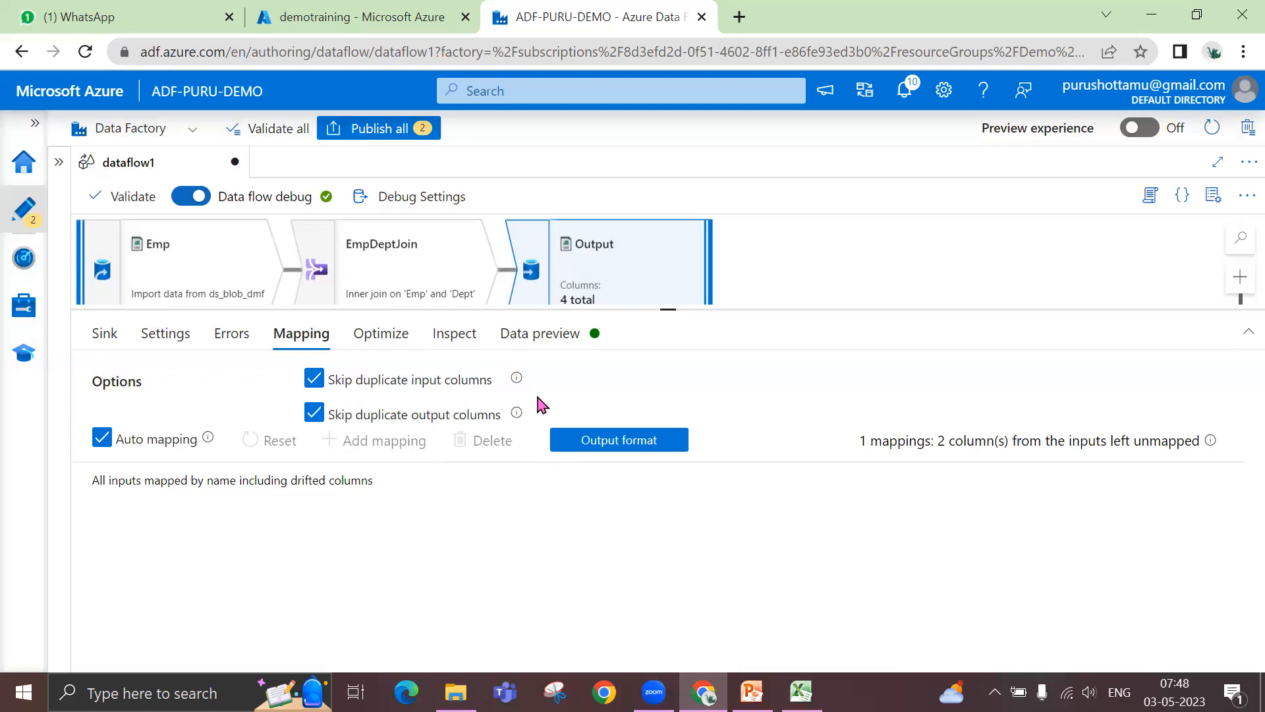
click(380, 337)
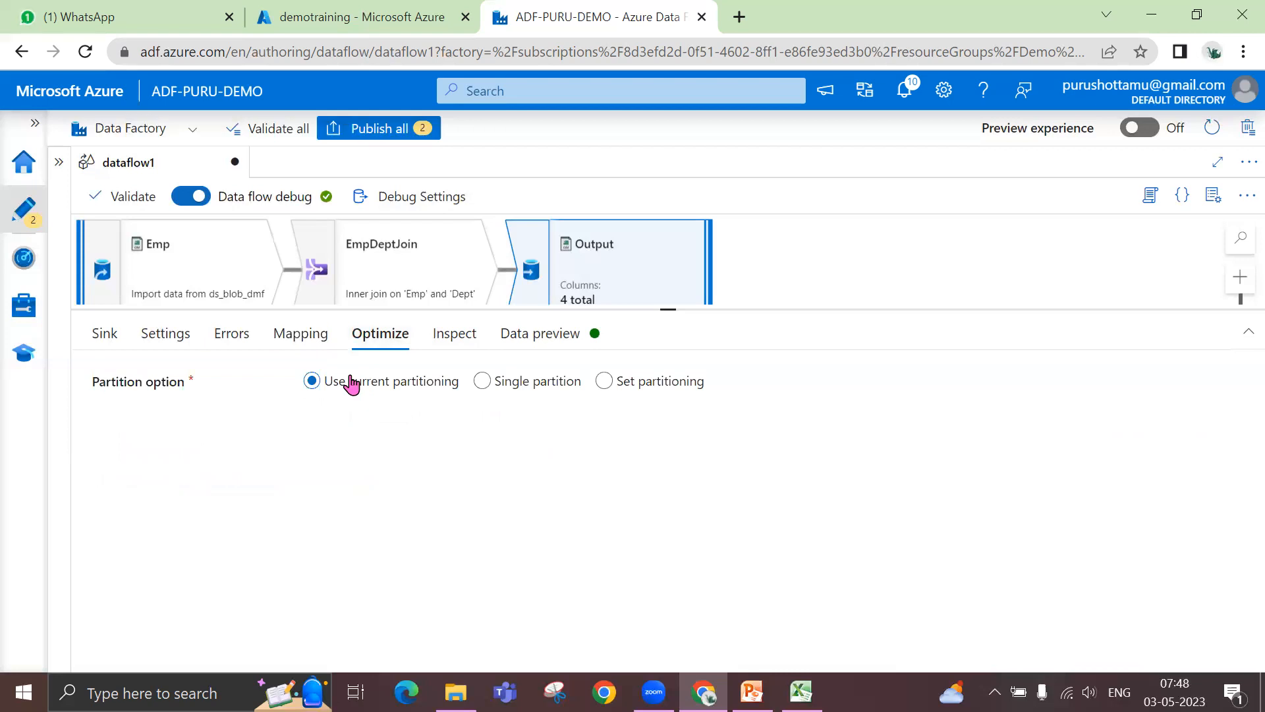
click(459, 336)
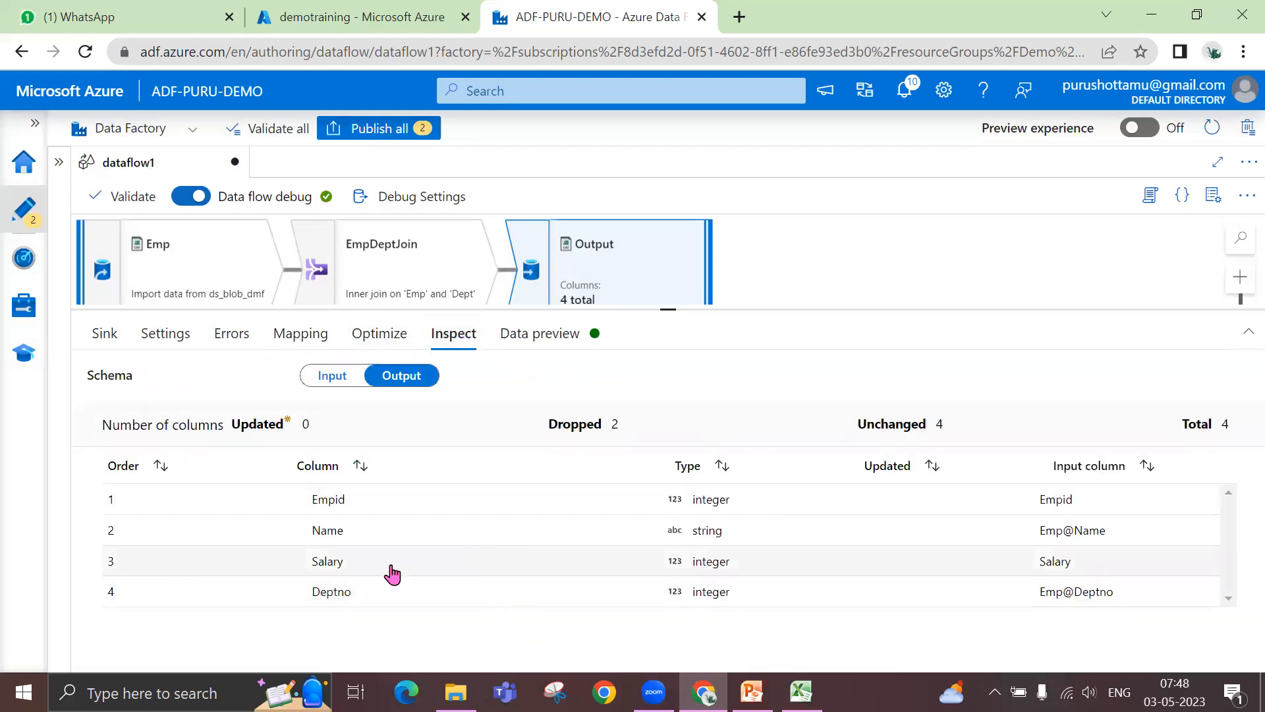
- Load the Output sink's data preview and examine the joined rows
click(553, 341)
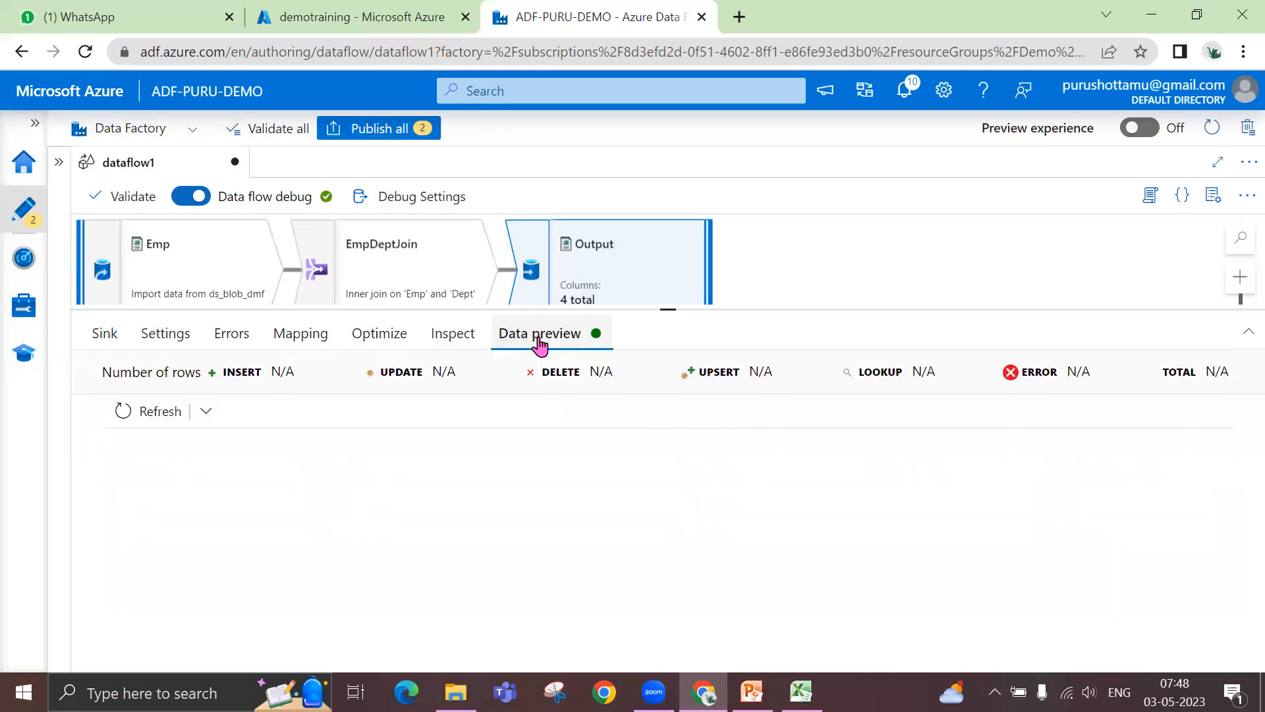
drag(668, 309, 658, 384)
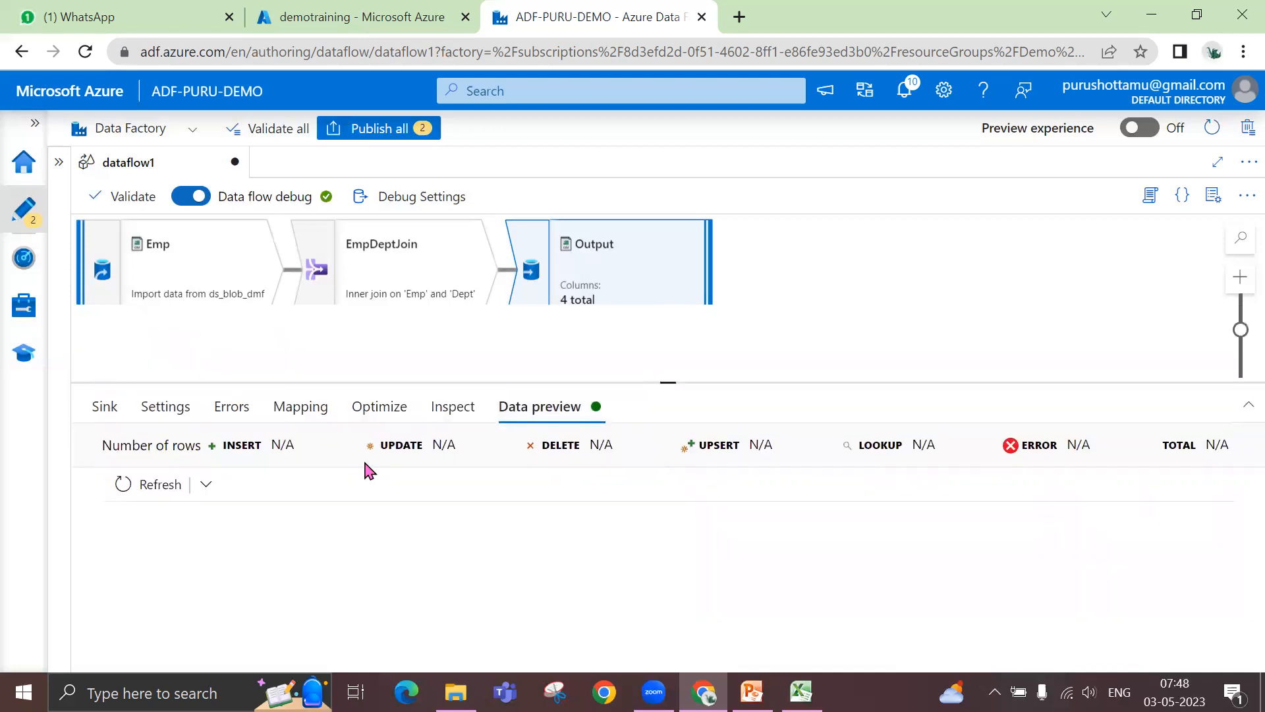
click(154, 488)
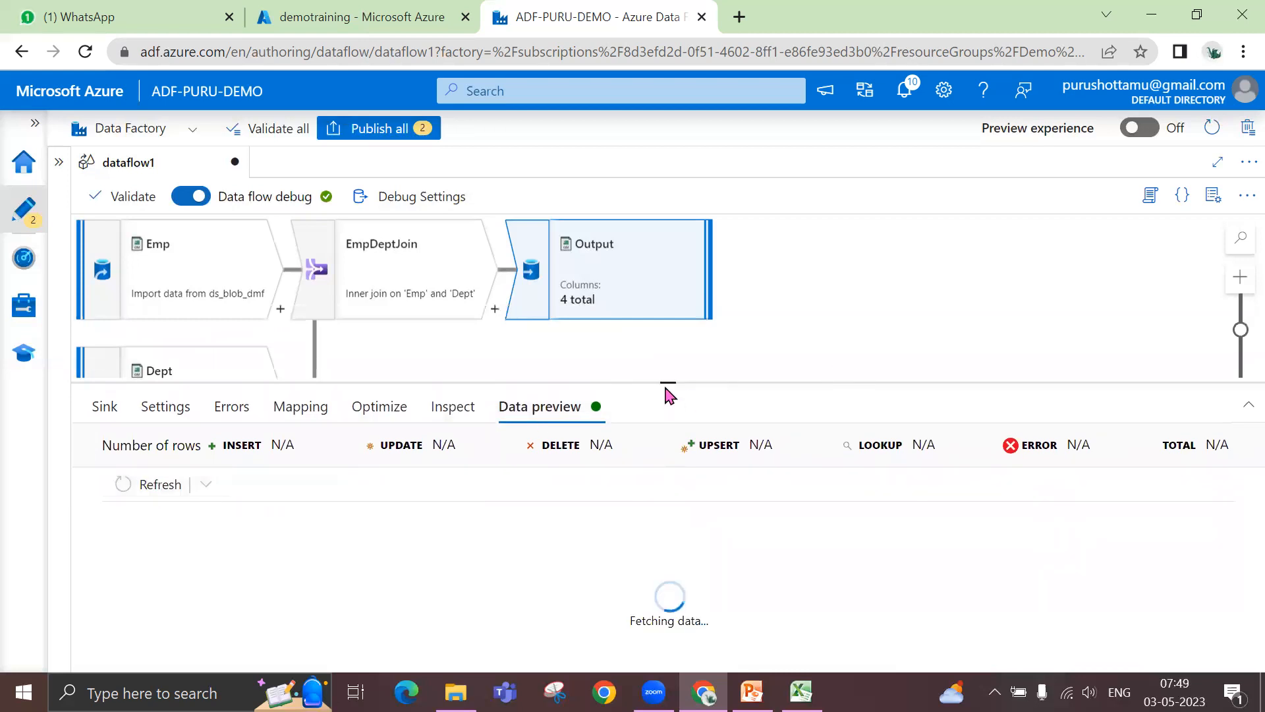
drag(666, 380, 671, 295)
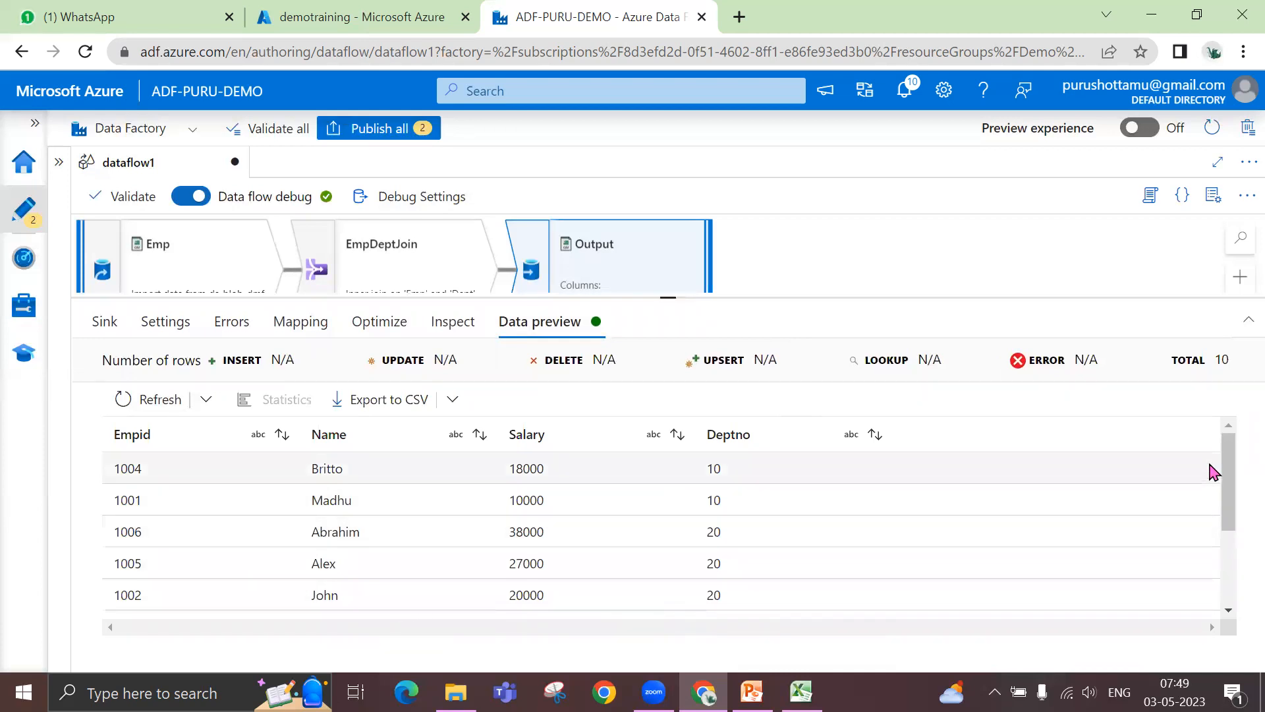
drag(1227, 465, 1232, 429)
drag(1236, 493, 1233, 413)
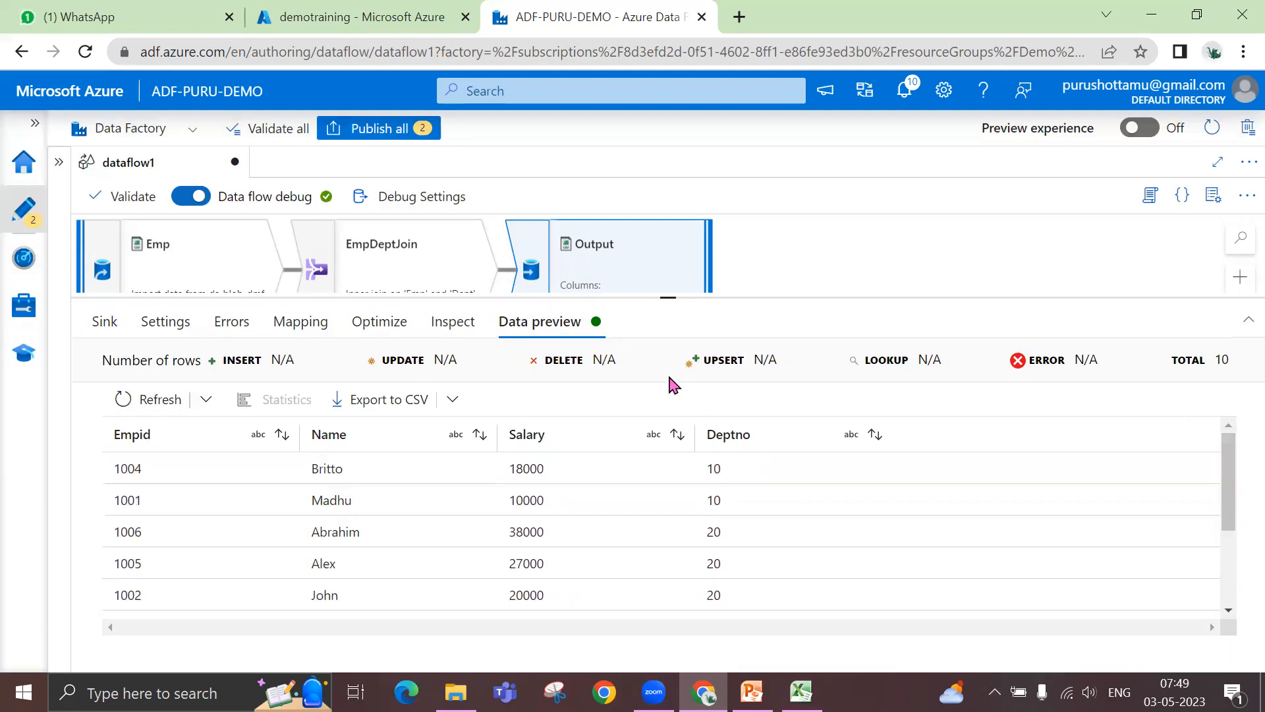
- Turn off auto mapping for the Output sink and review its individual input-to-output column mappings
drag(670, 317, 671, 402)
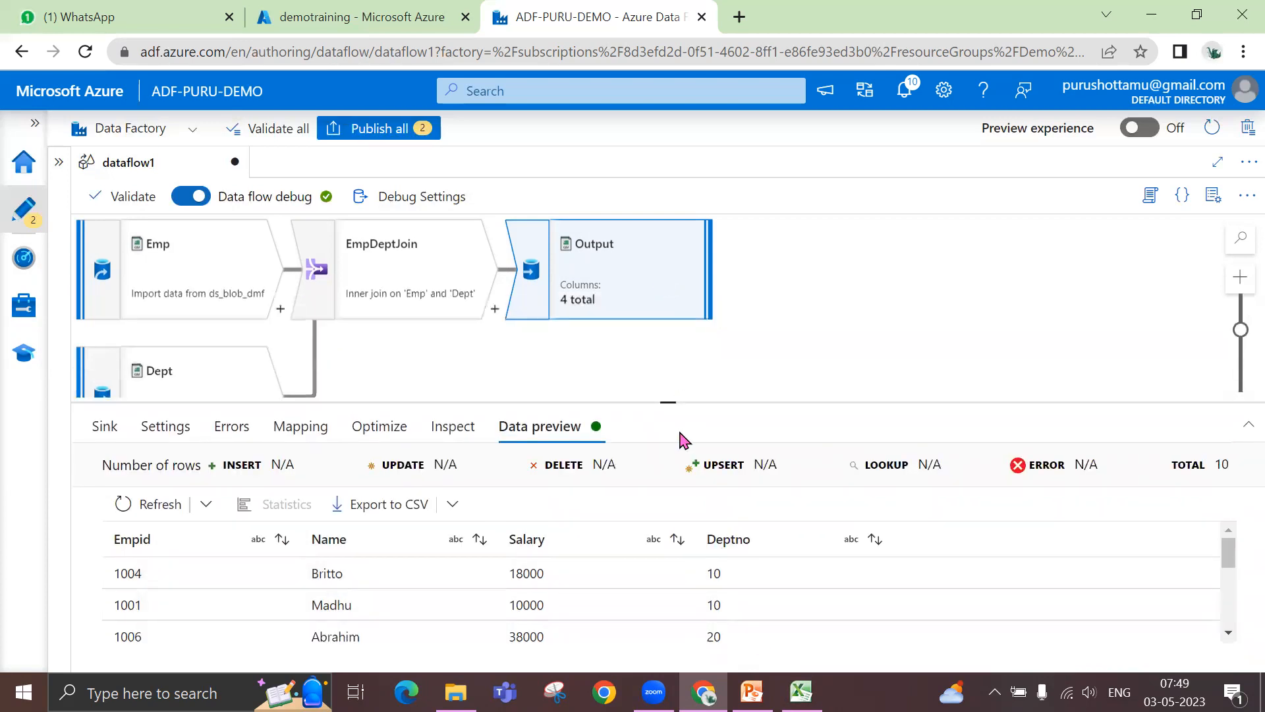
drag(685, 381, 681, 356)
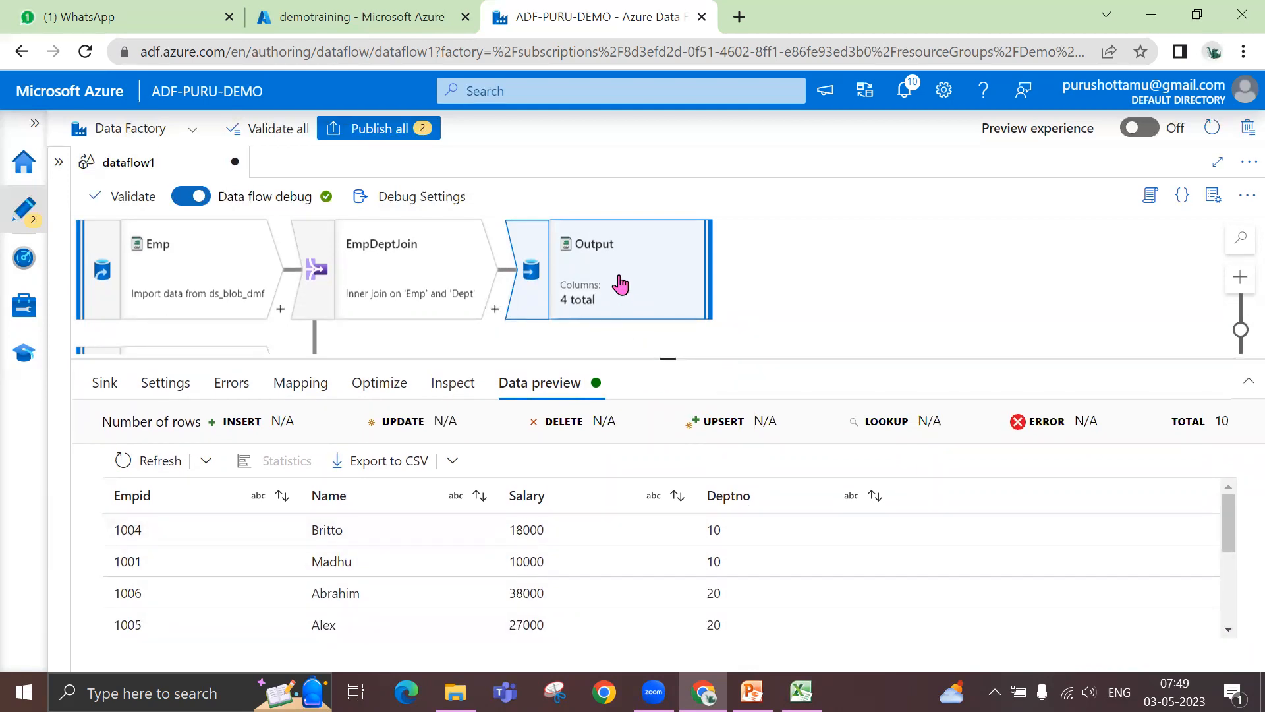
click(313, 391)
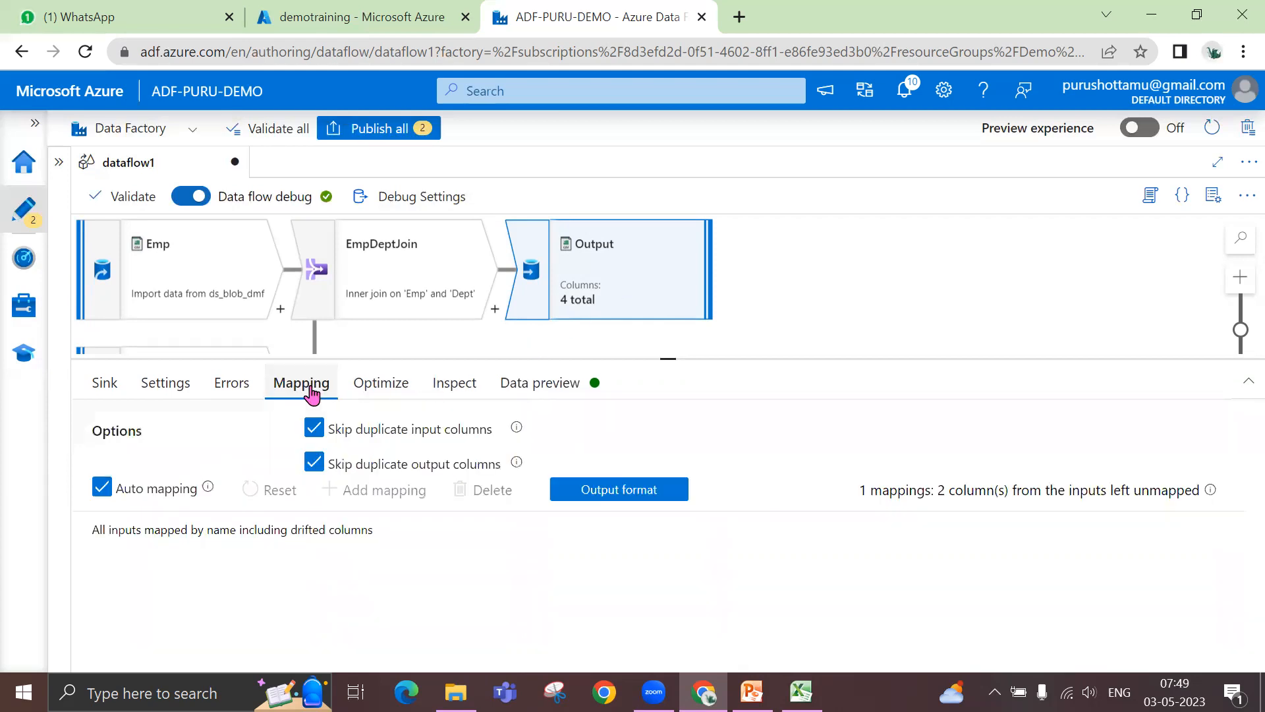
click(132, 493)
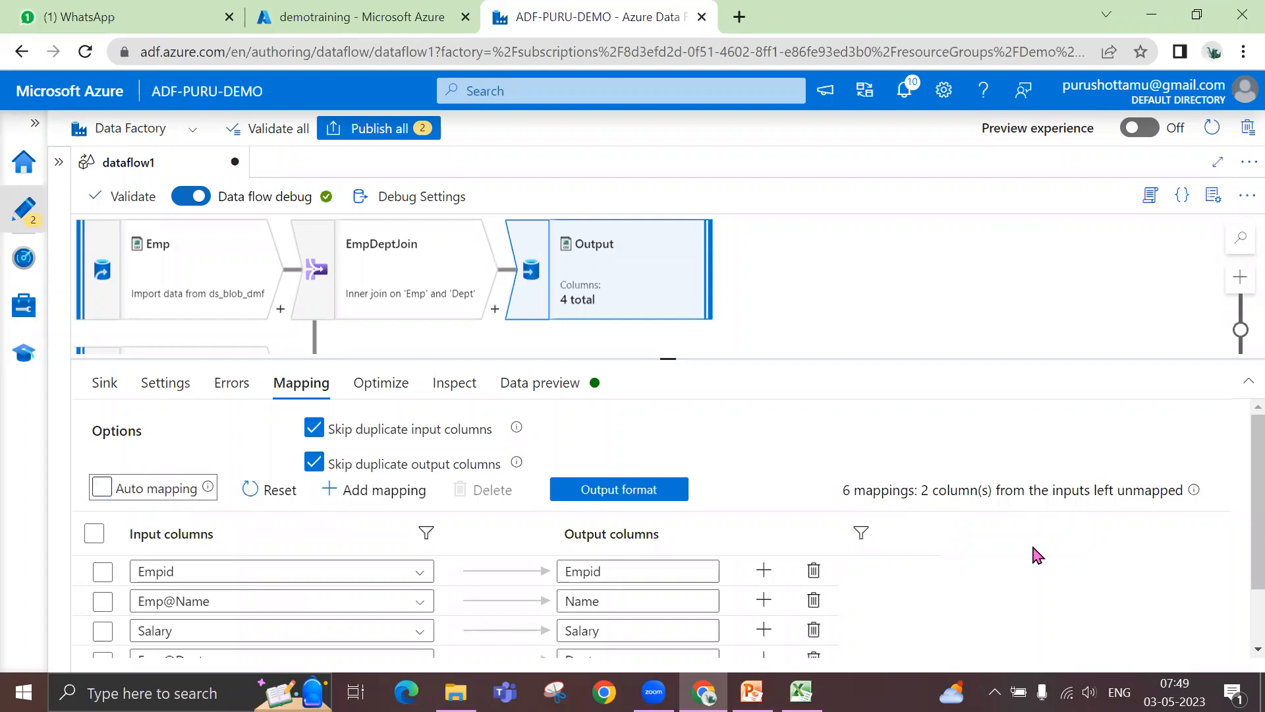
scroll(1040, 560, down, 2)
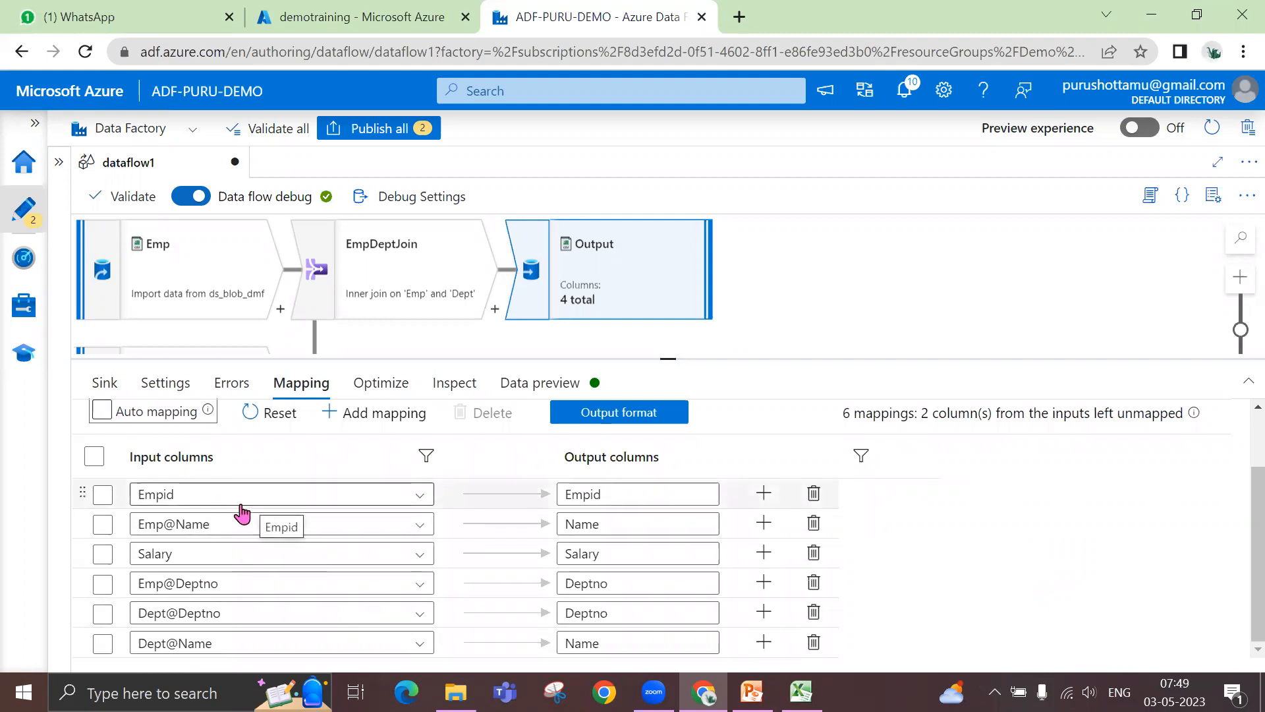
click(636, 495)
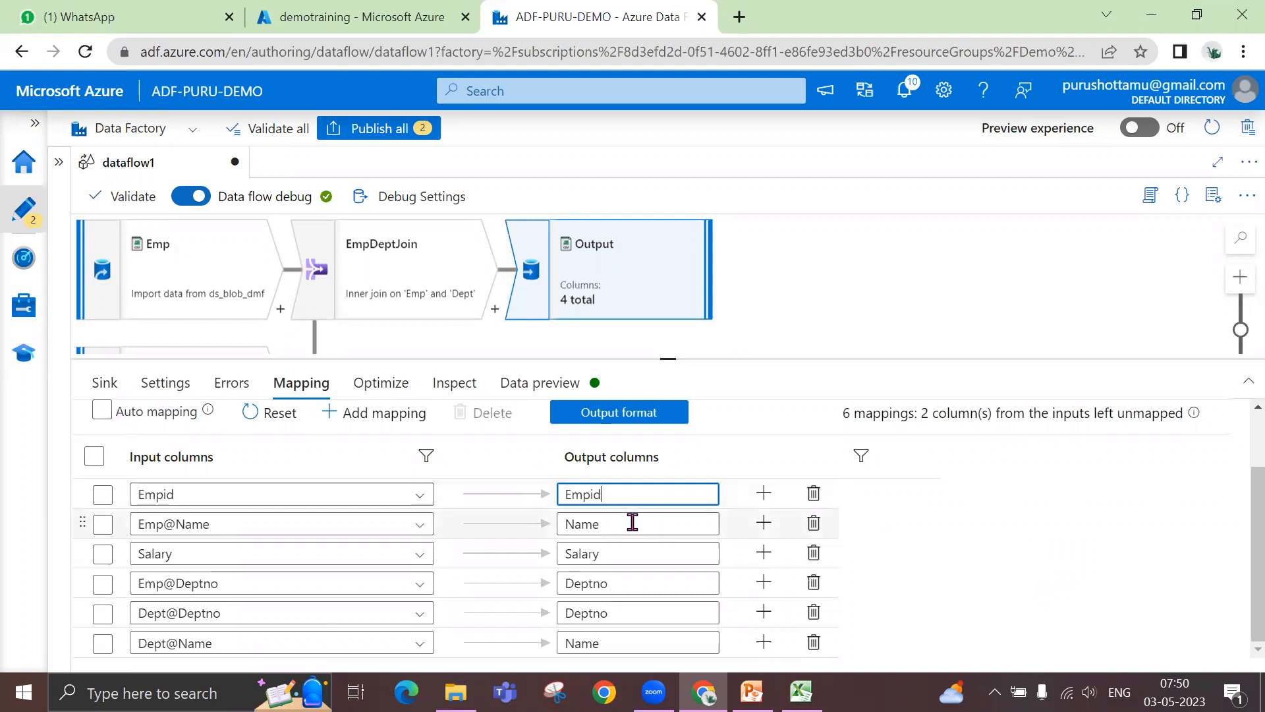
click(633, 525)
click(632, 557)
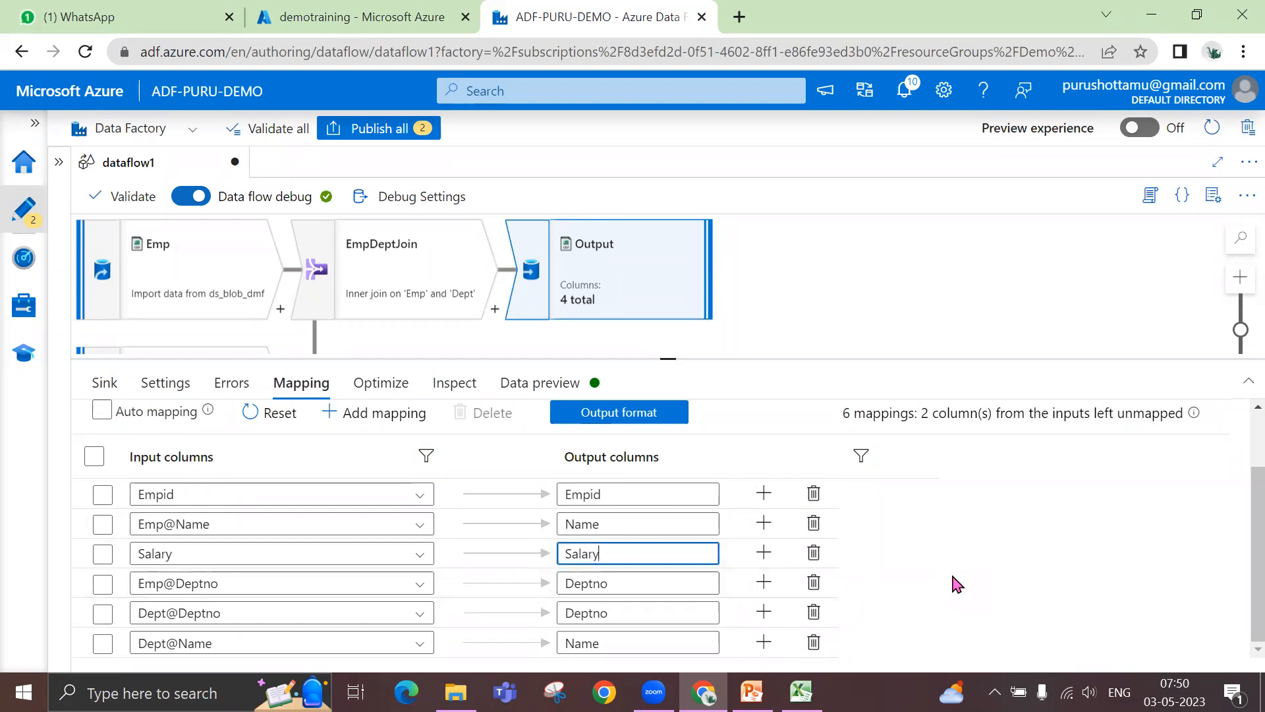
- Delete the Emp@Deptno and Dept@Deptno mappings from the Output sink
click(103, 583)
click(102, 613)
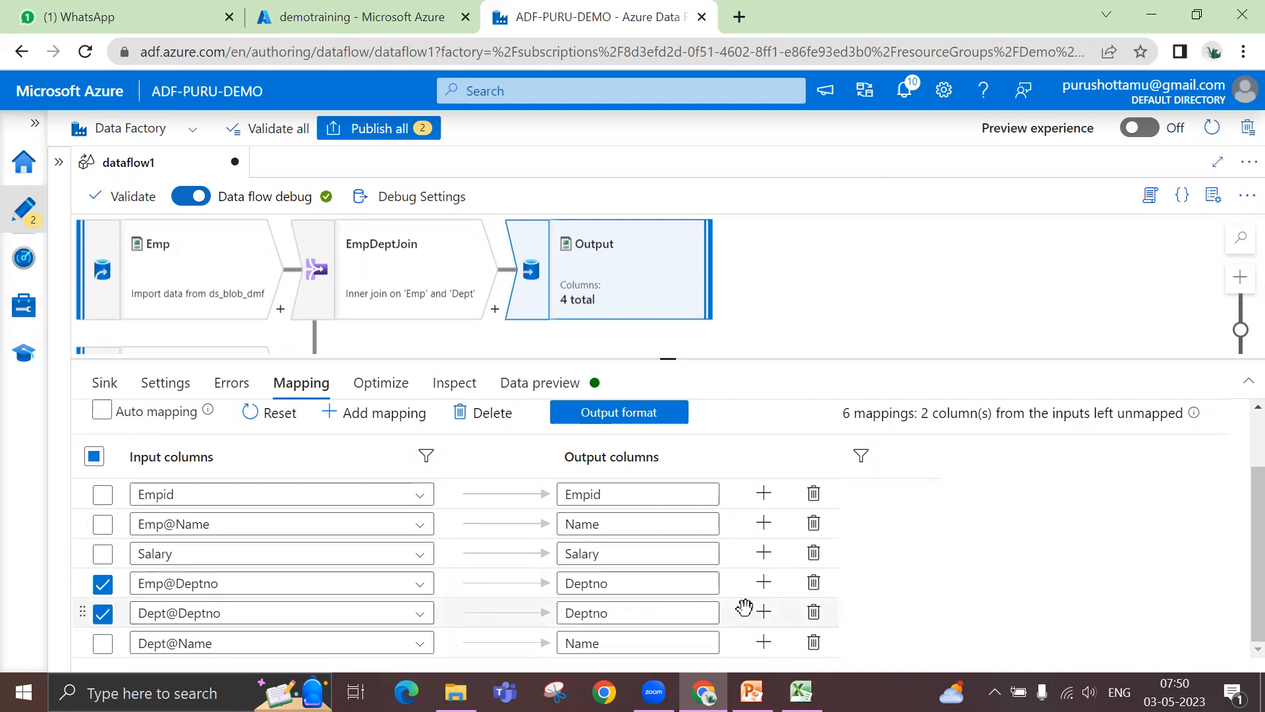
click(813, 583)
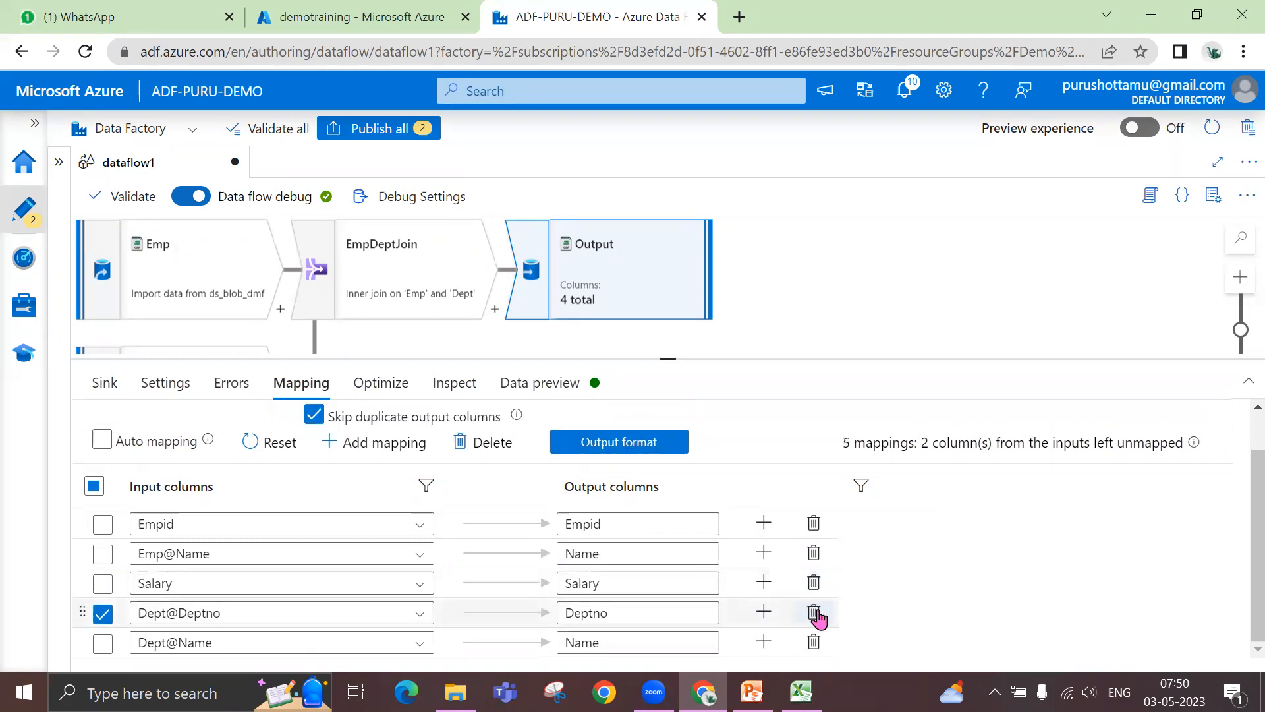
click(814, 613)
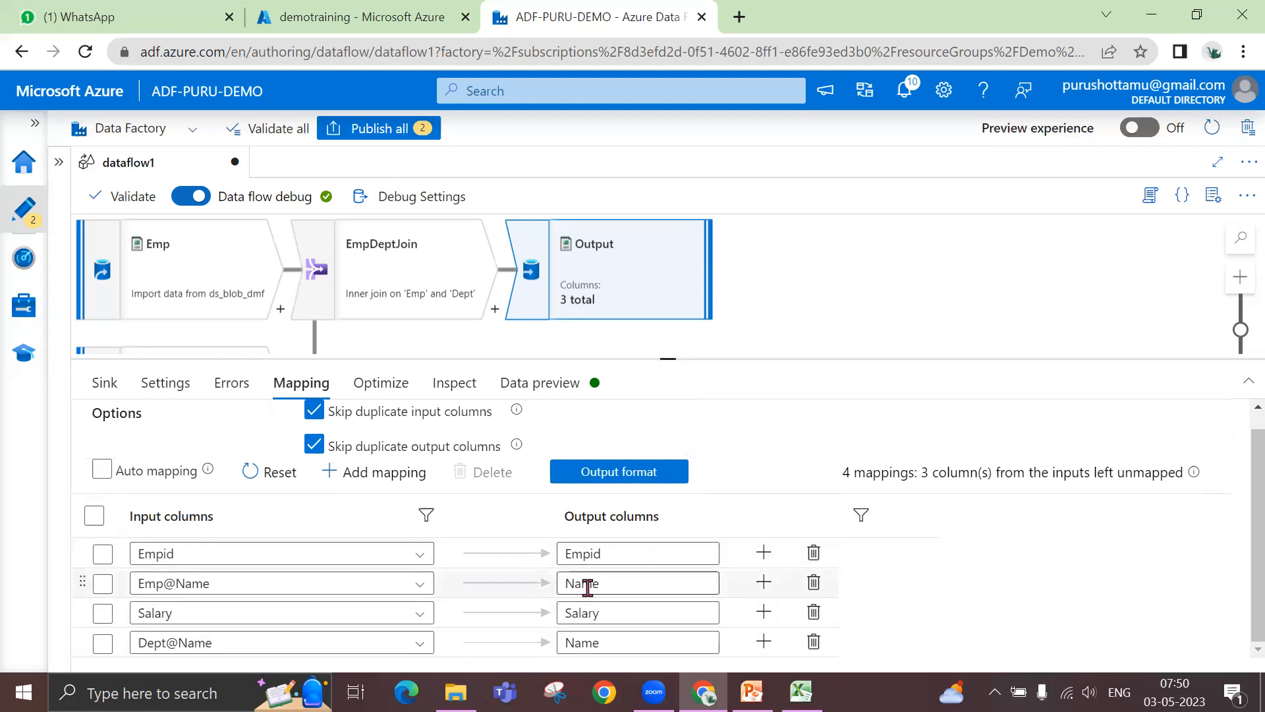
- Refresh the Output sink's data preview and check which columns its rows contain without the Deptno mappings
click(565, 396)
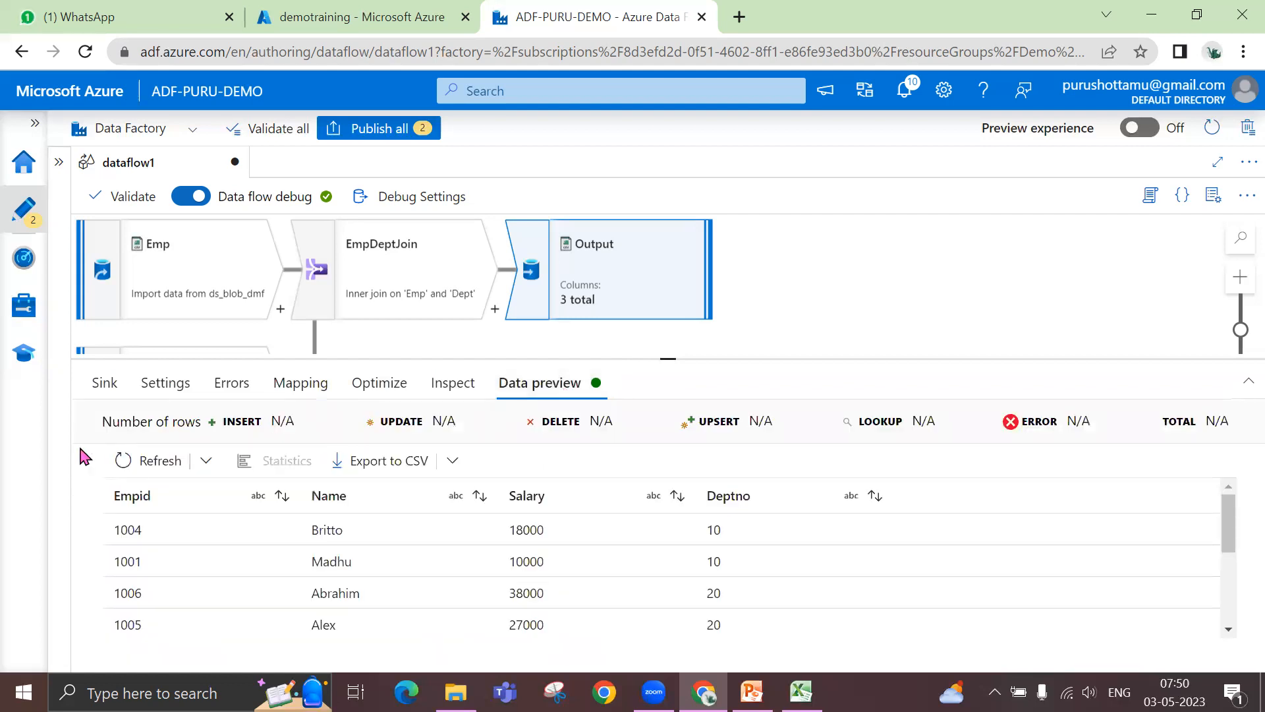
click(156, 461)
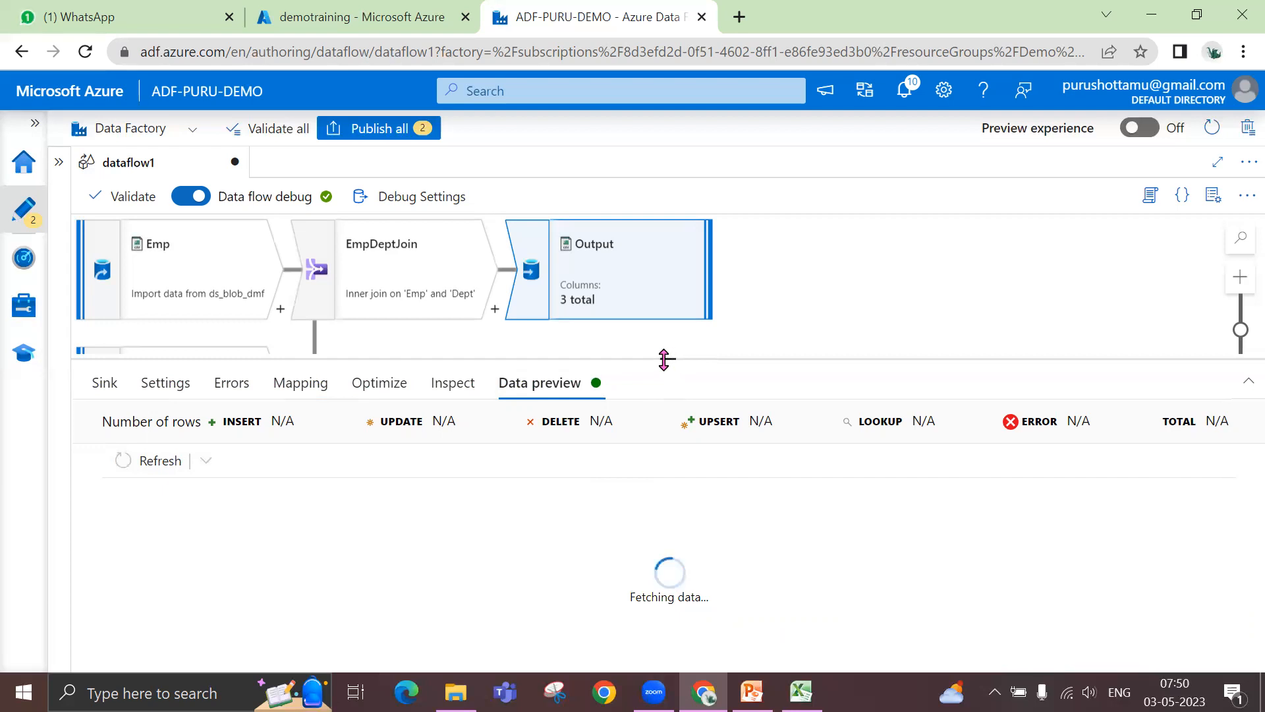
drag(669, 361, 668, 333)
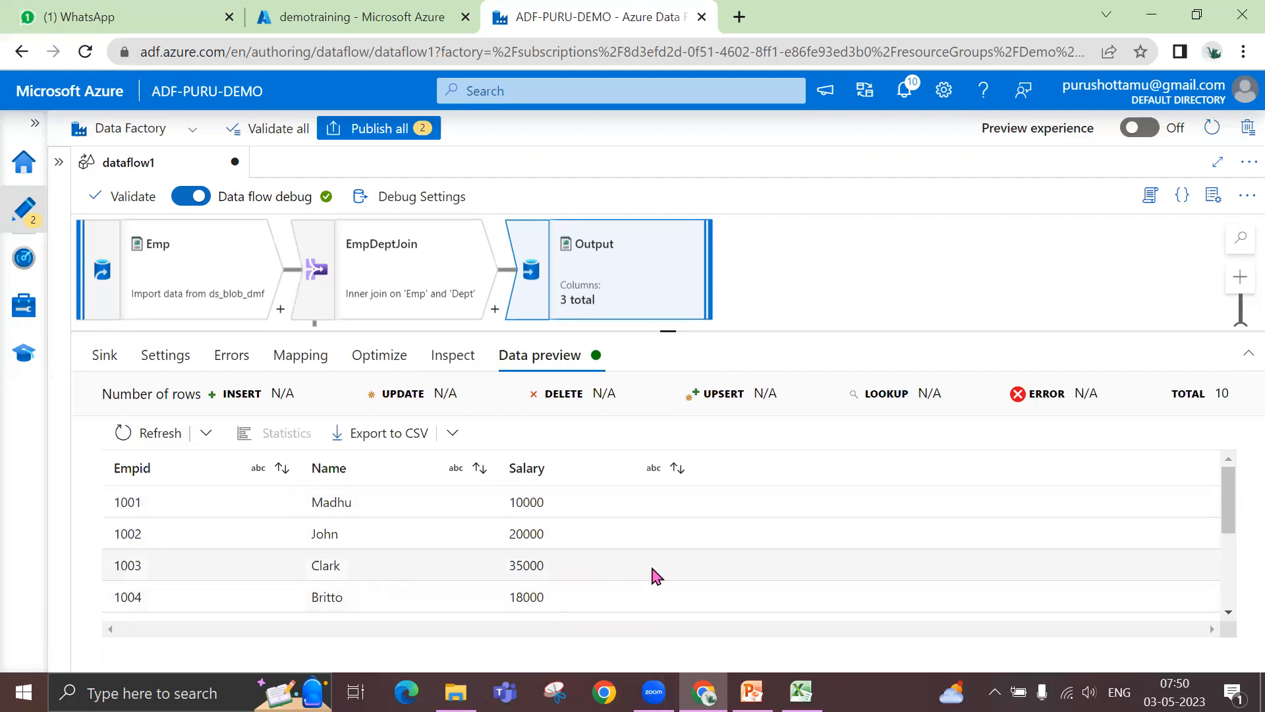
scroll(655, 576, down, 3)
scroll(669, 571, up, 1)
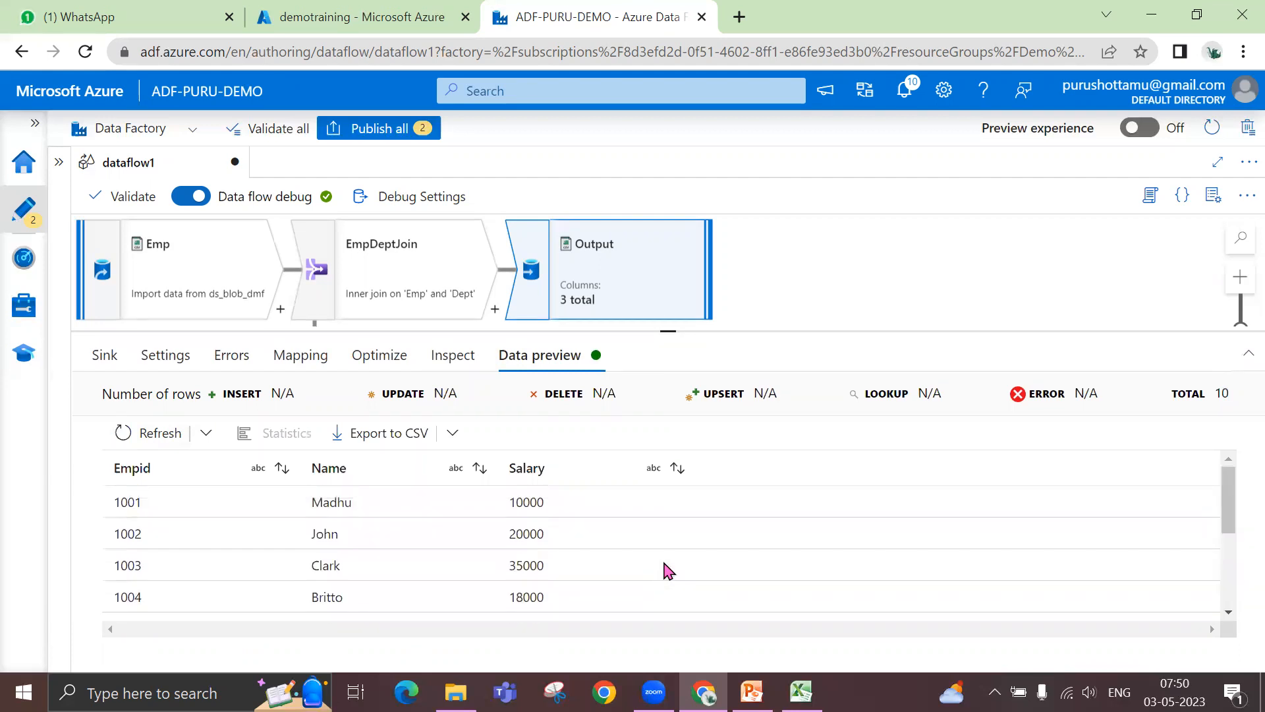
scroll(669, 571, down, 3)
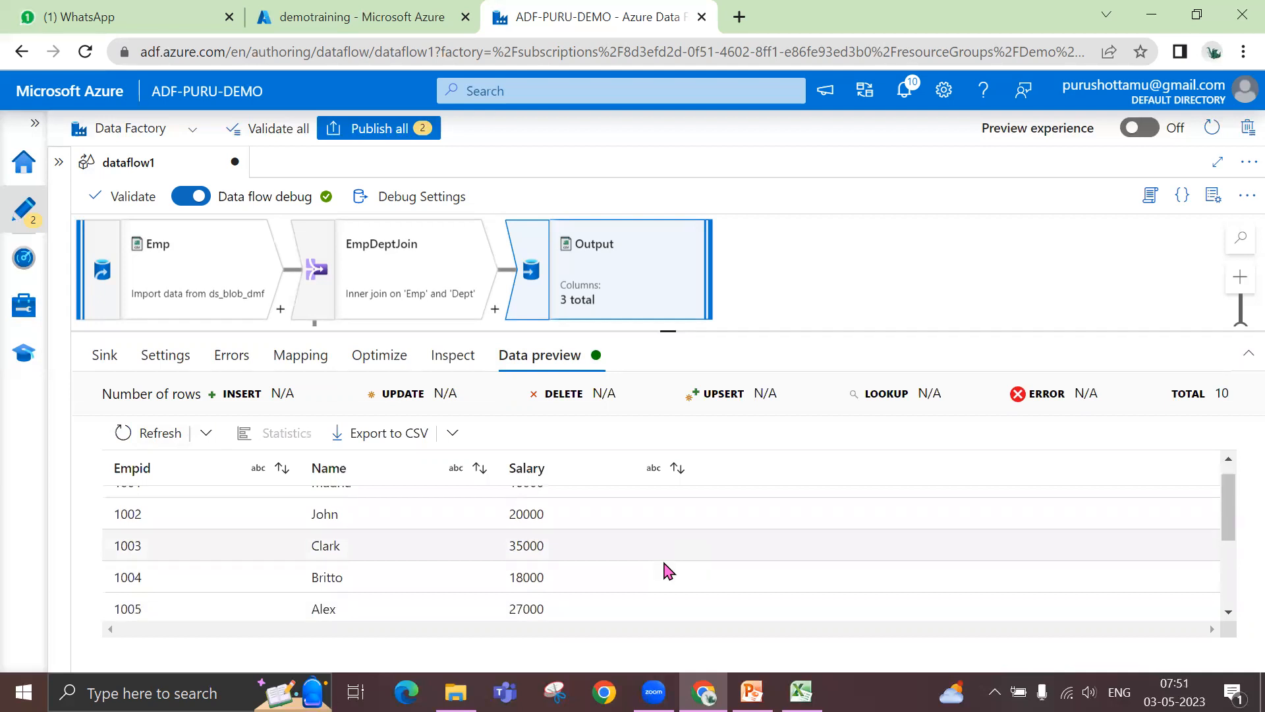
- Rename the output column mapped from Dept@Name to DeptName and accept the blank default output format
click(301, 357)
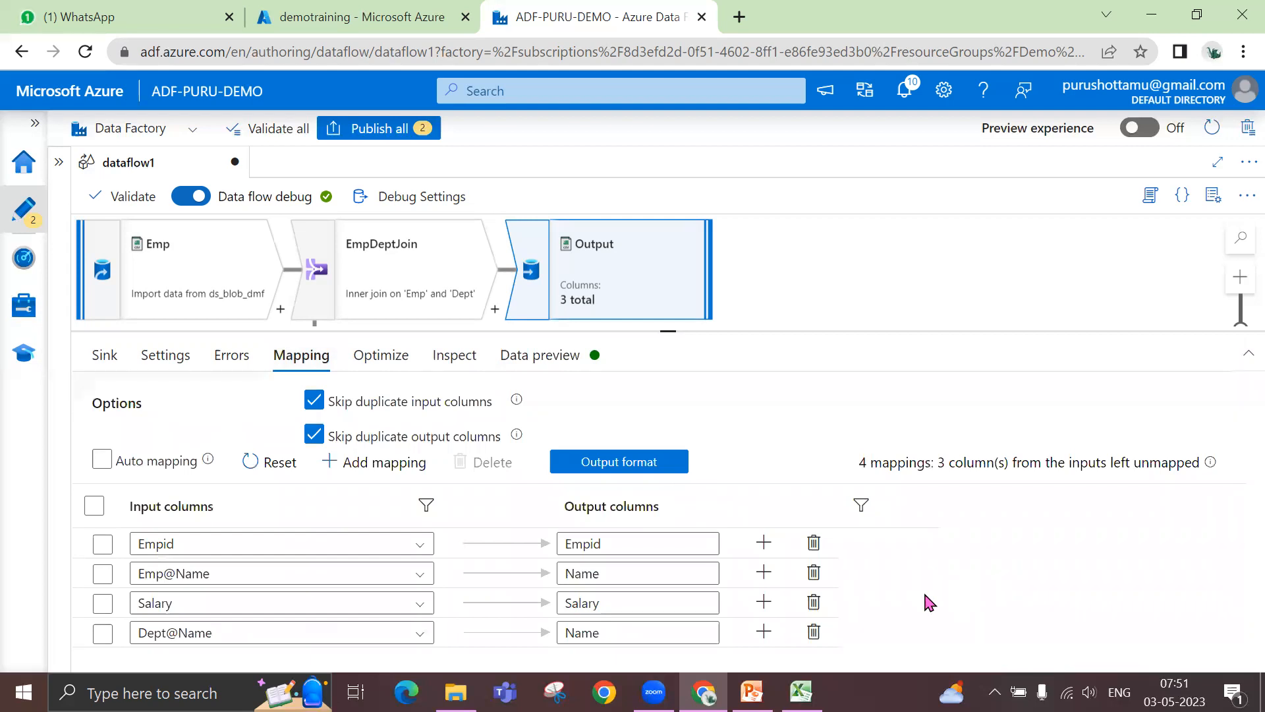
click(662, 638)
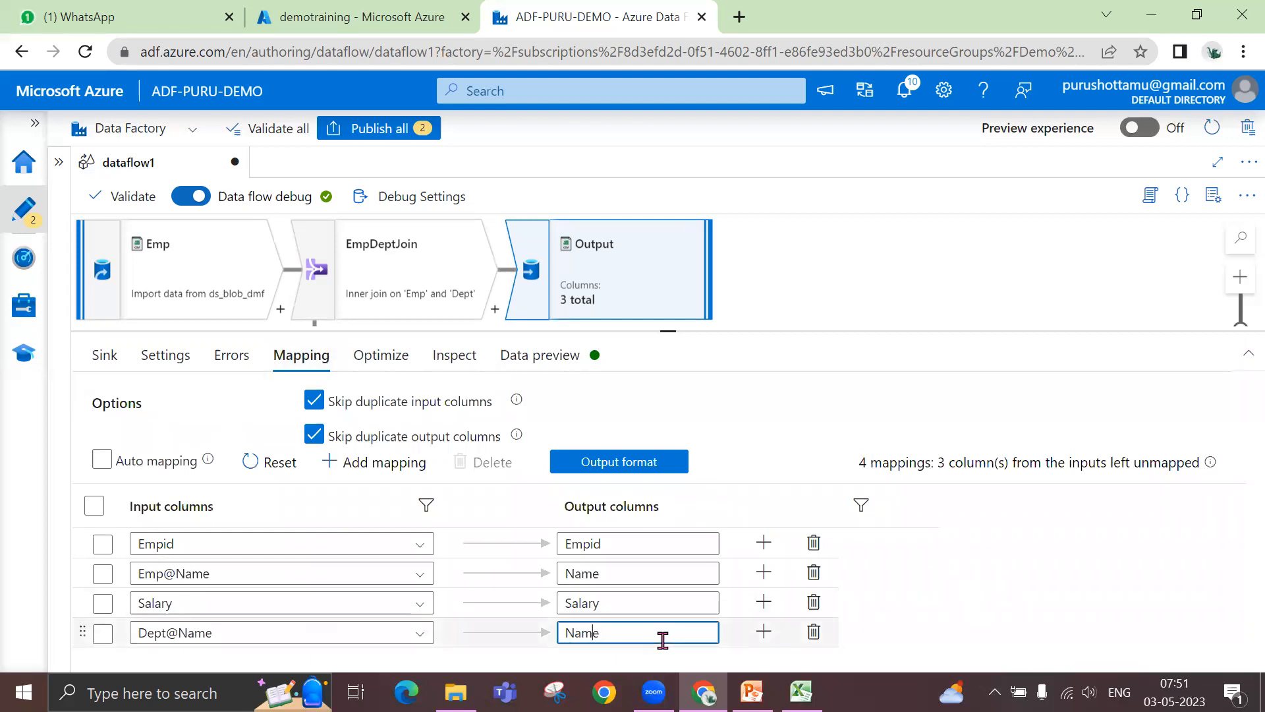
key(Home)
text(Dept)
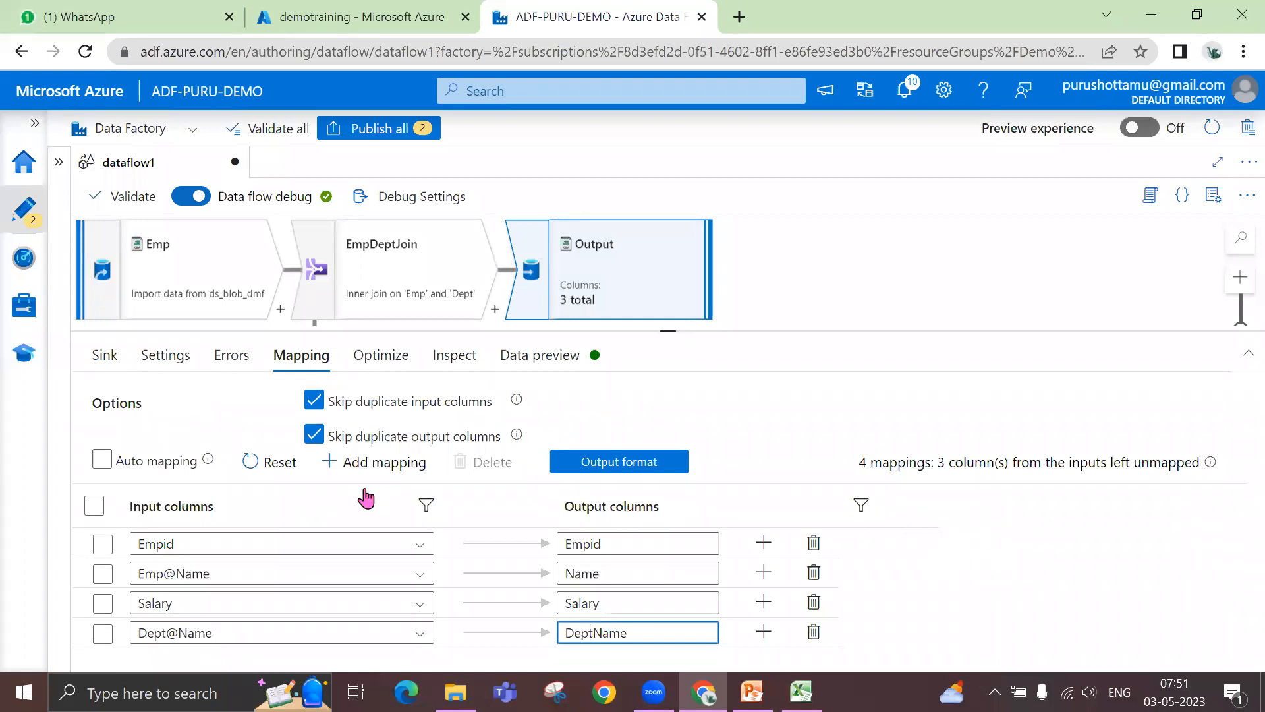
click(618, 469)
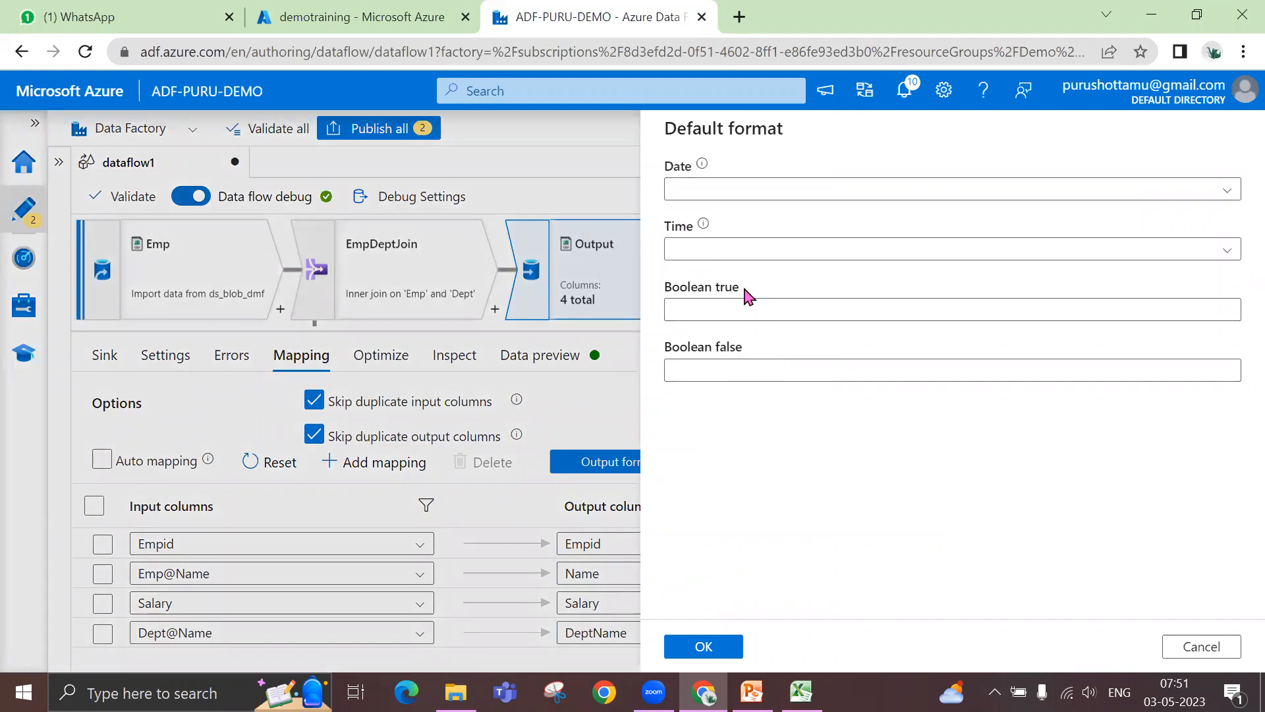
click(701, 649)
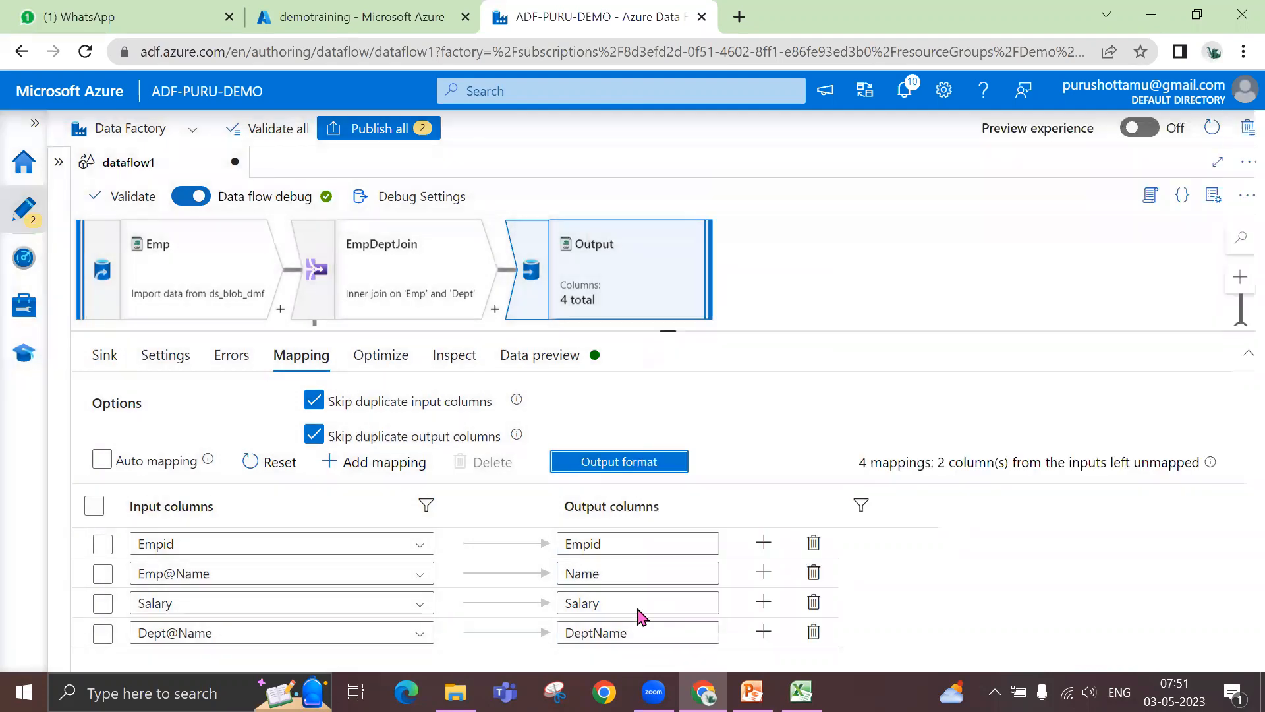
- Inspect the Output sink's output schema, refresh its data preview and examine the rows with the DeptName column
click(443, 368)
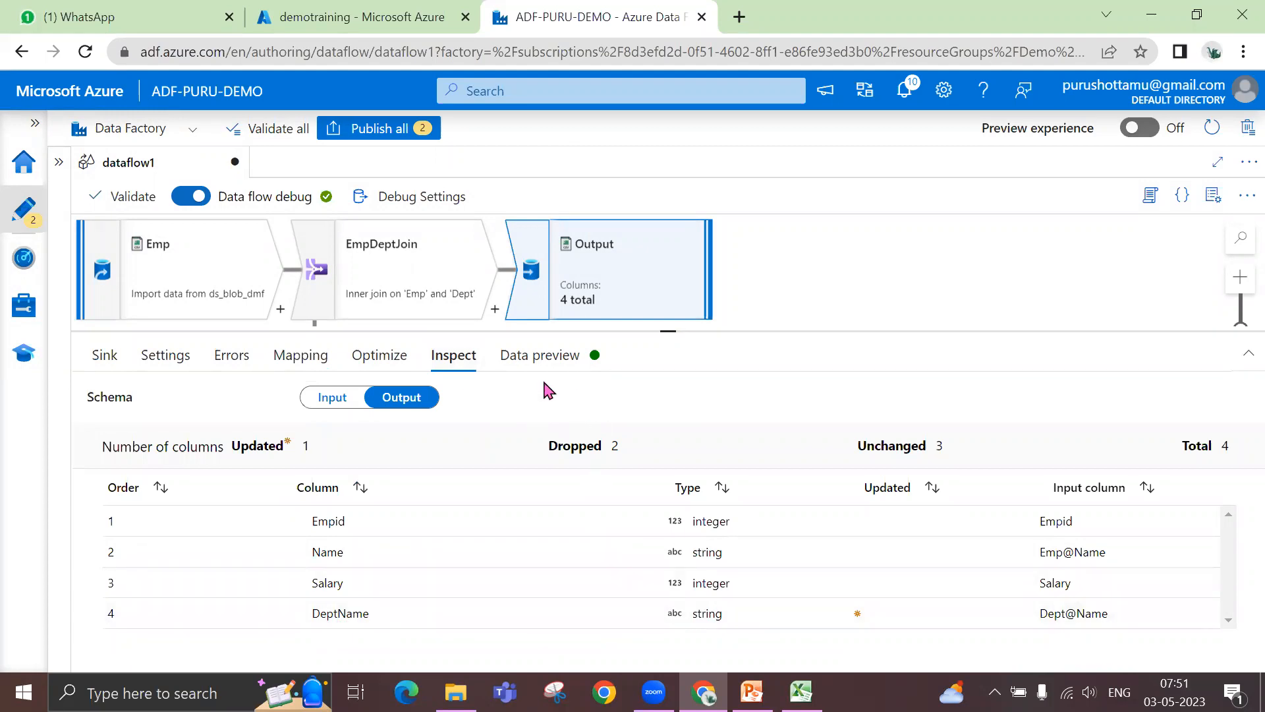
click(516, 359)
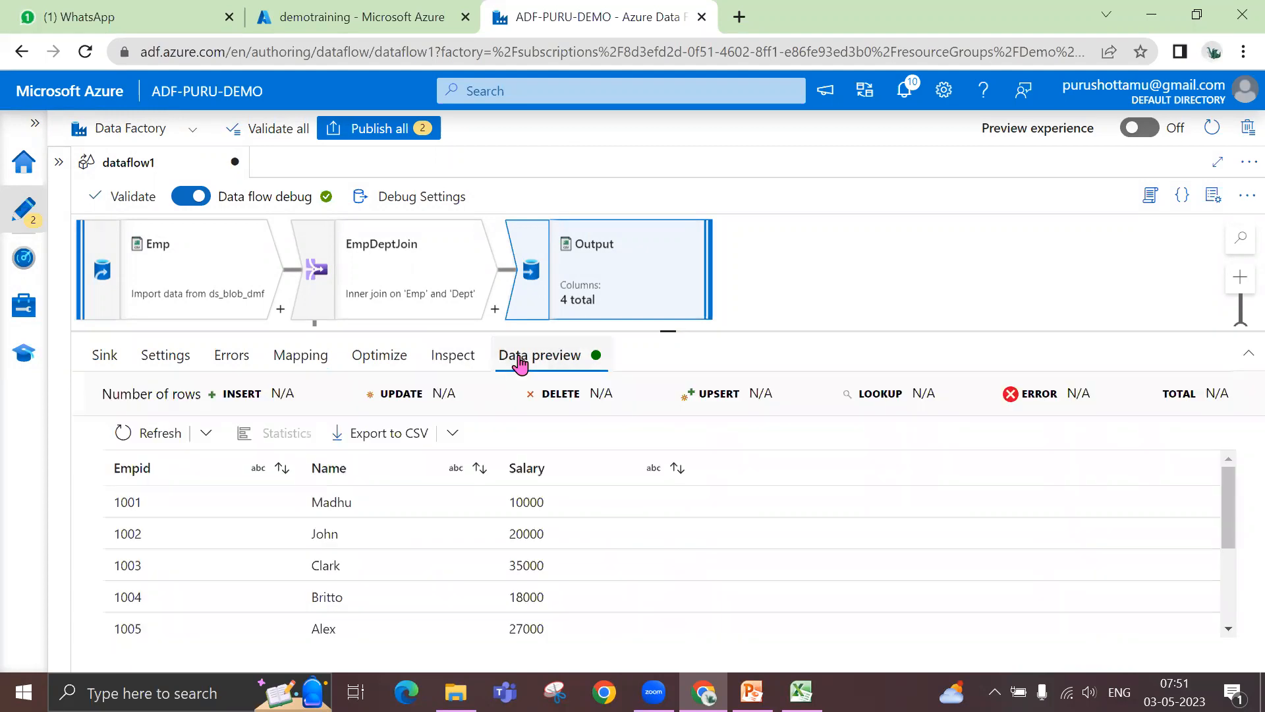
click(159, 430)
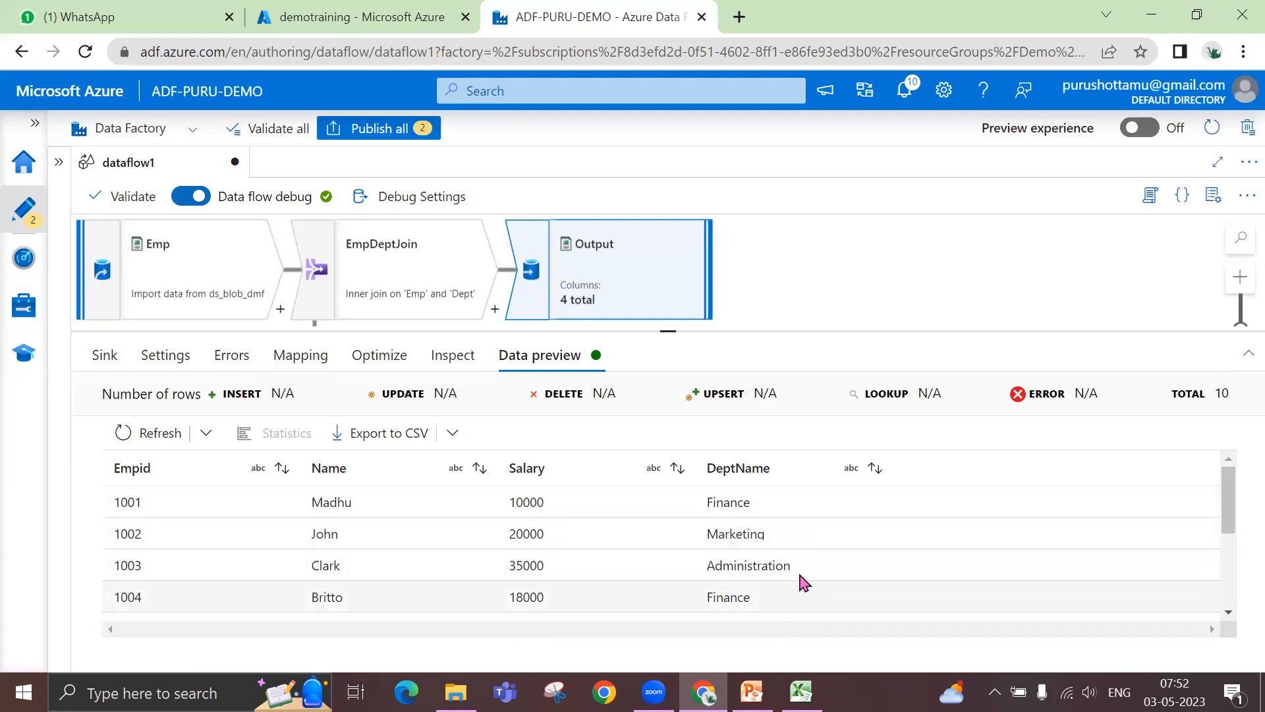
scroll(800, 565, down, 3)
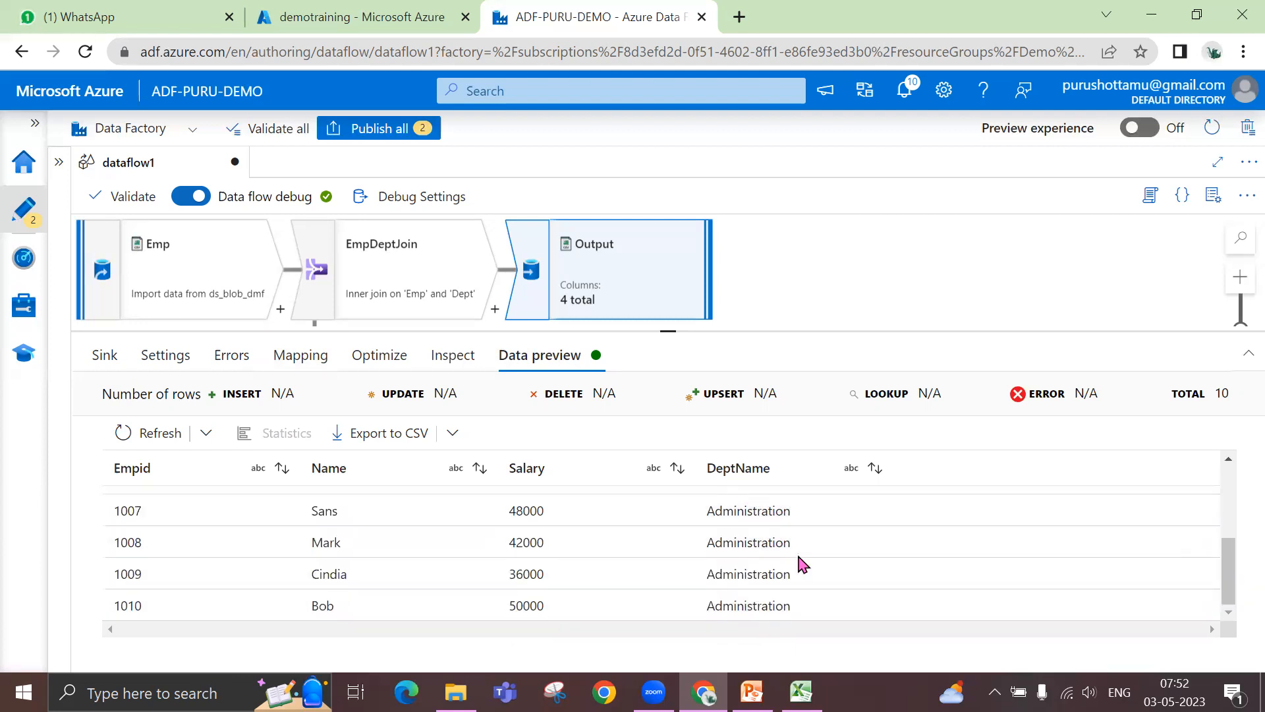
scroll(801, 565, up, 3)
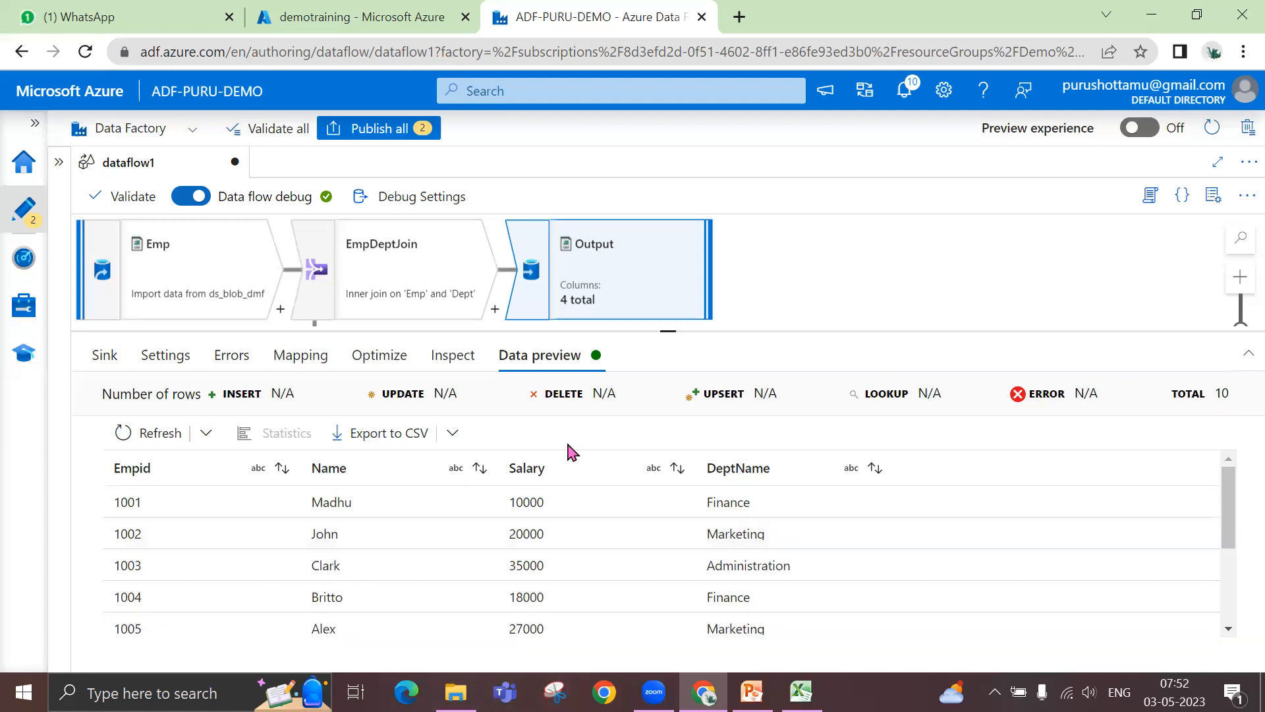
drag(668, 333, 673, 387)
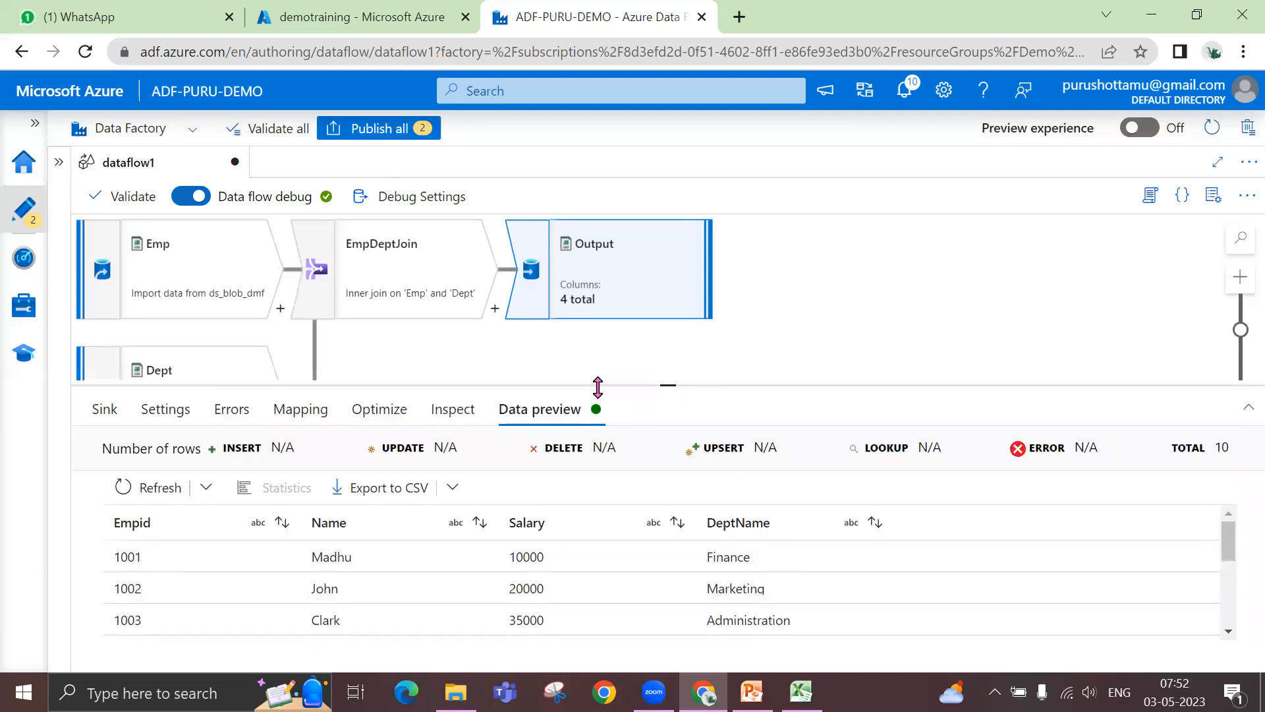
- Switch to the Azure portal, examine the files in the trainingdemoit storage account's output container, and return to dataflow1 in Data Factory
click(370, 20)
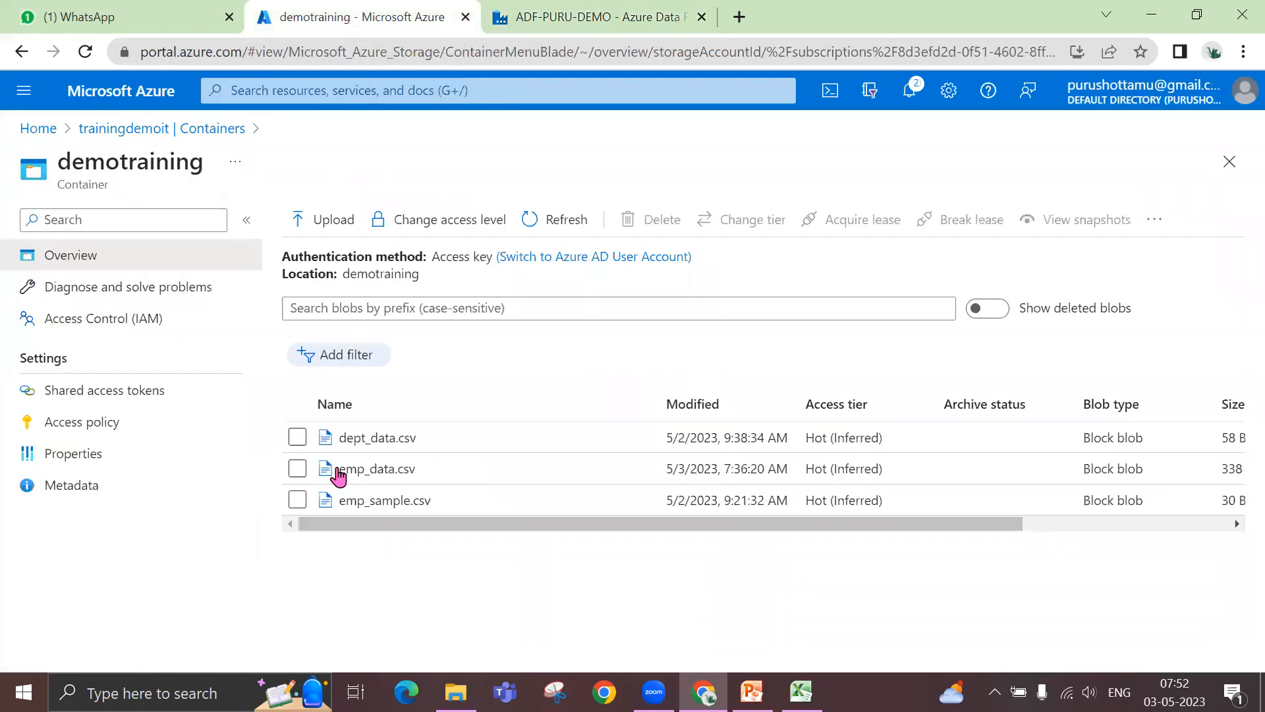
click(138, 133)
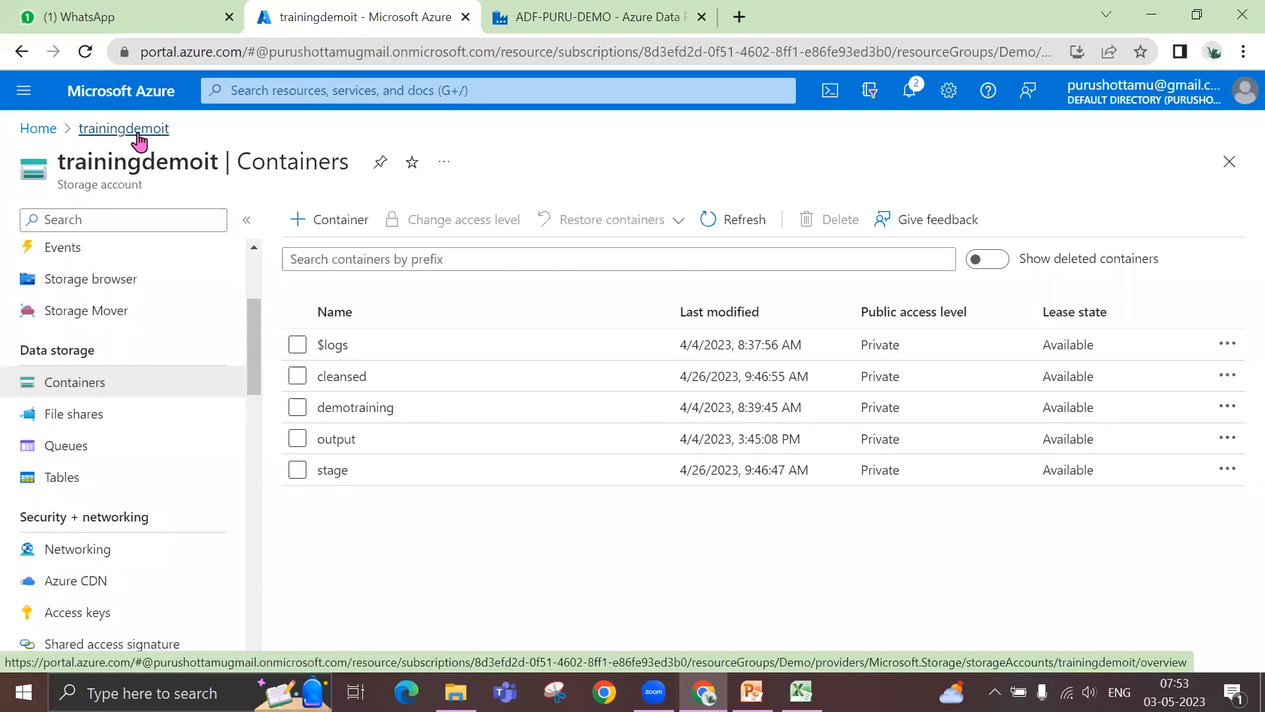
click(338, 440)
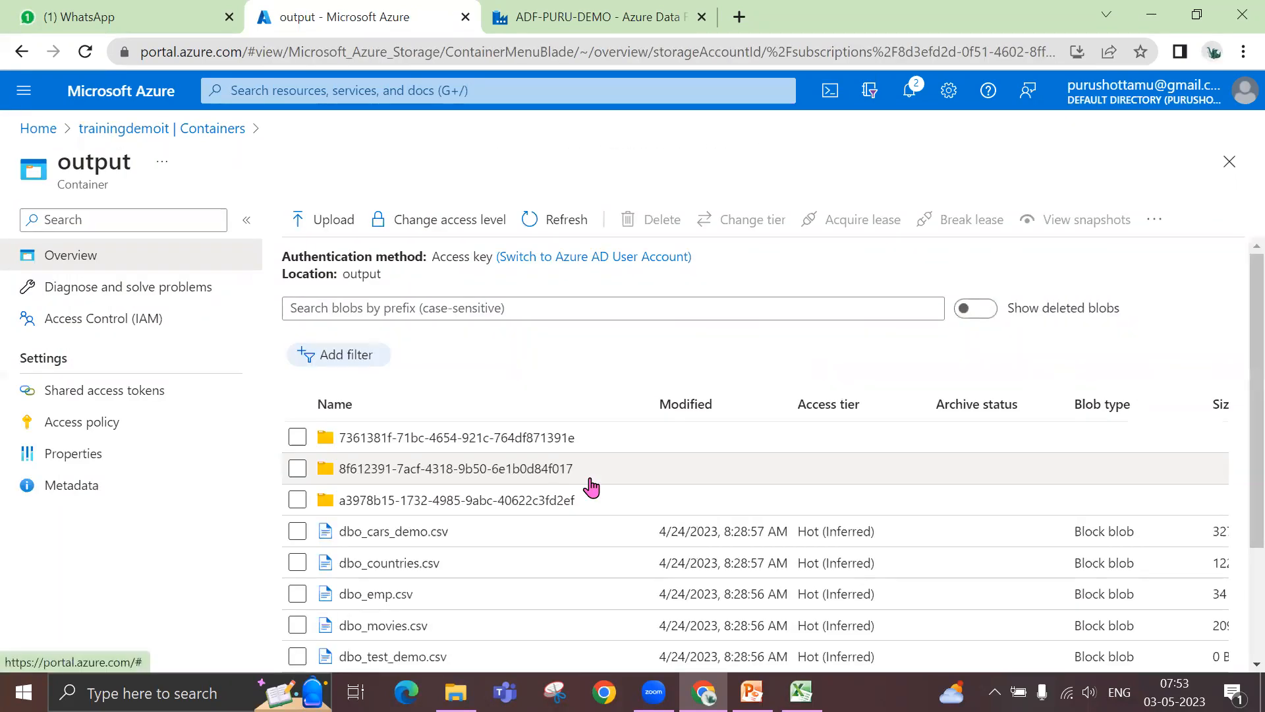
scroll(675, 491, down, 3)
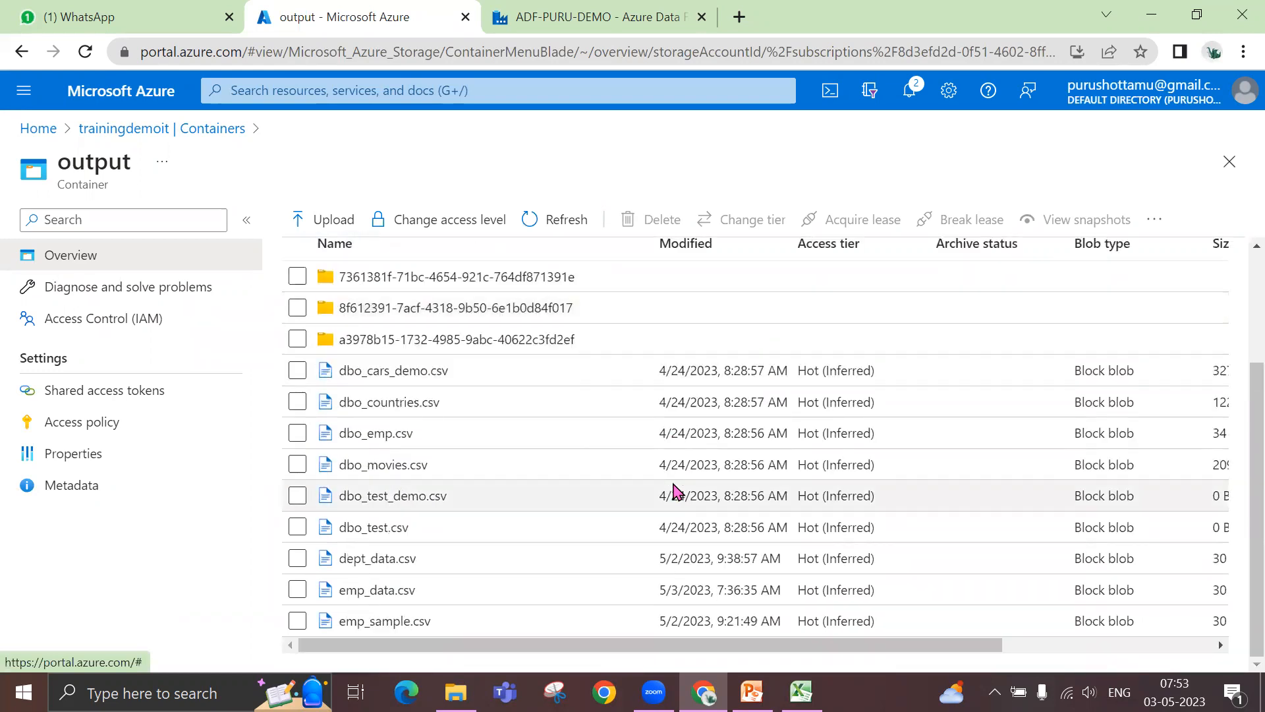
scroll(675, 491, up, 2)
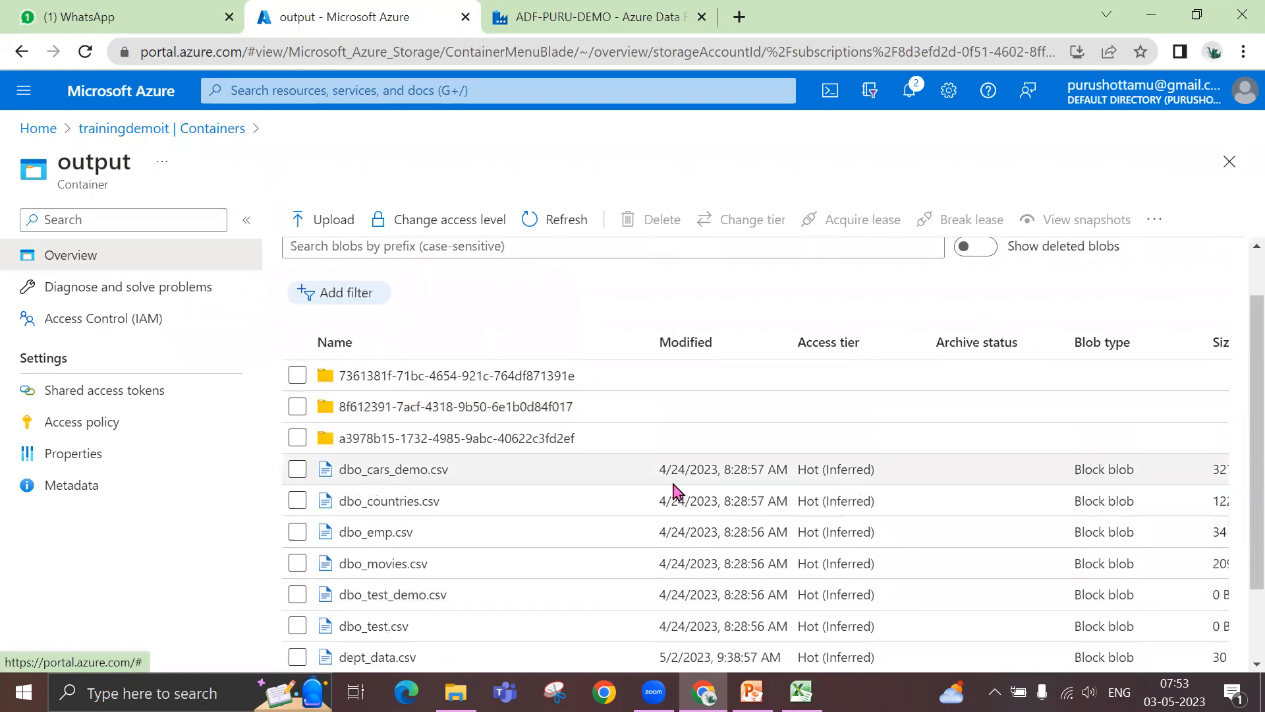
scroll(675, 491, down, 2)
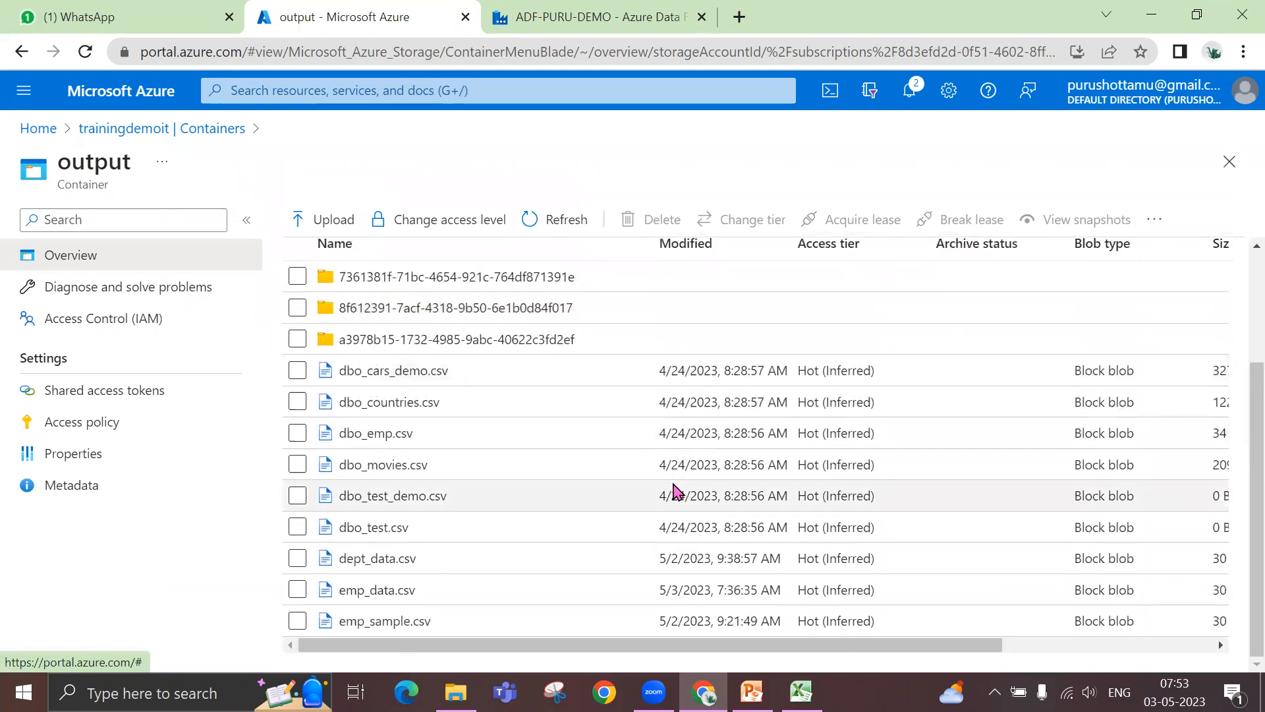
scroll(675, 491, up, 2)
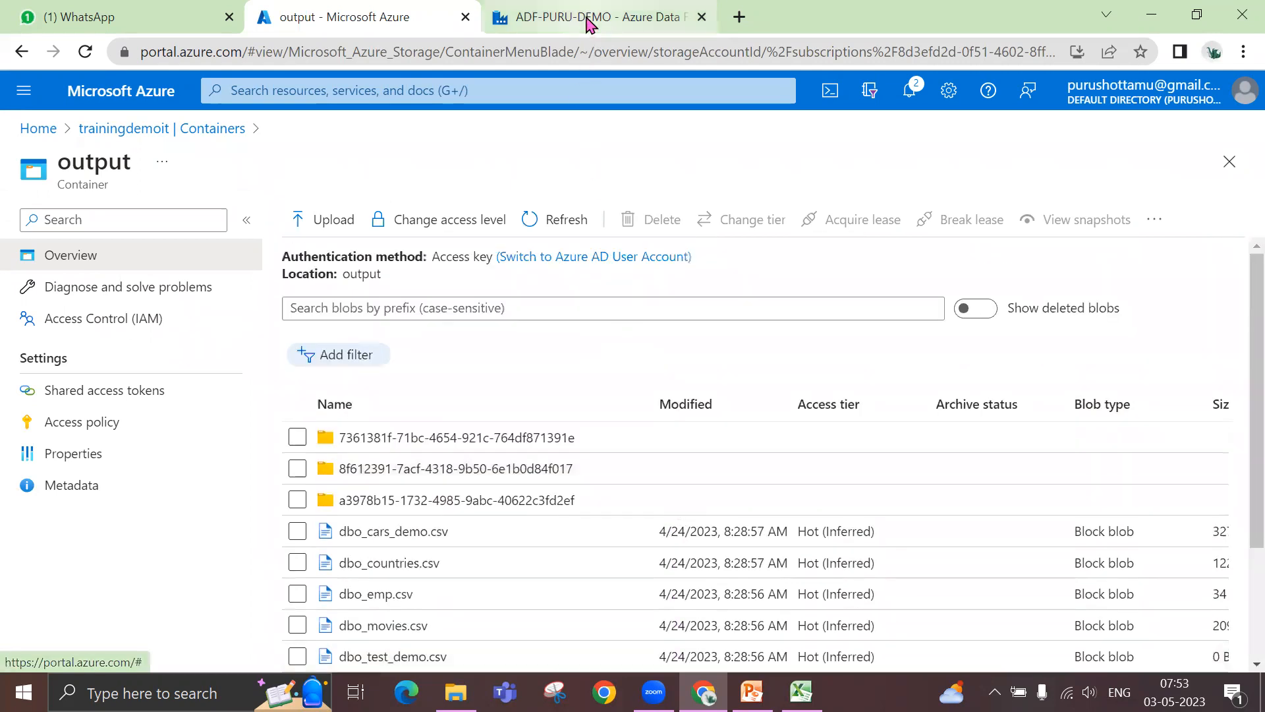
click(588, 20)
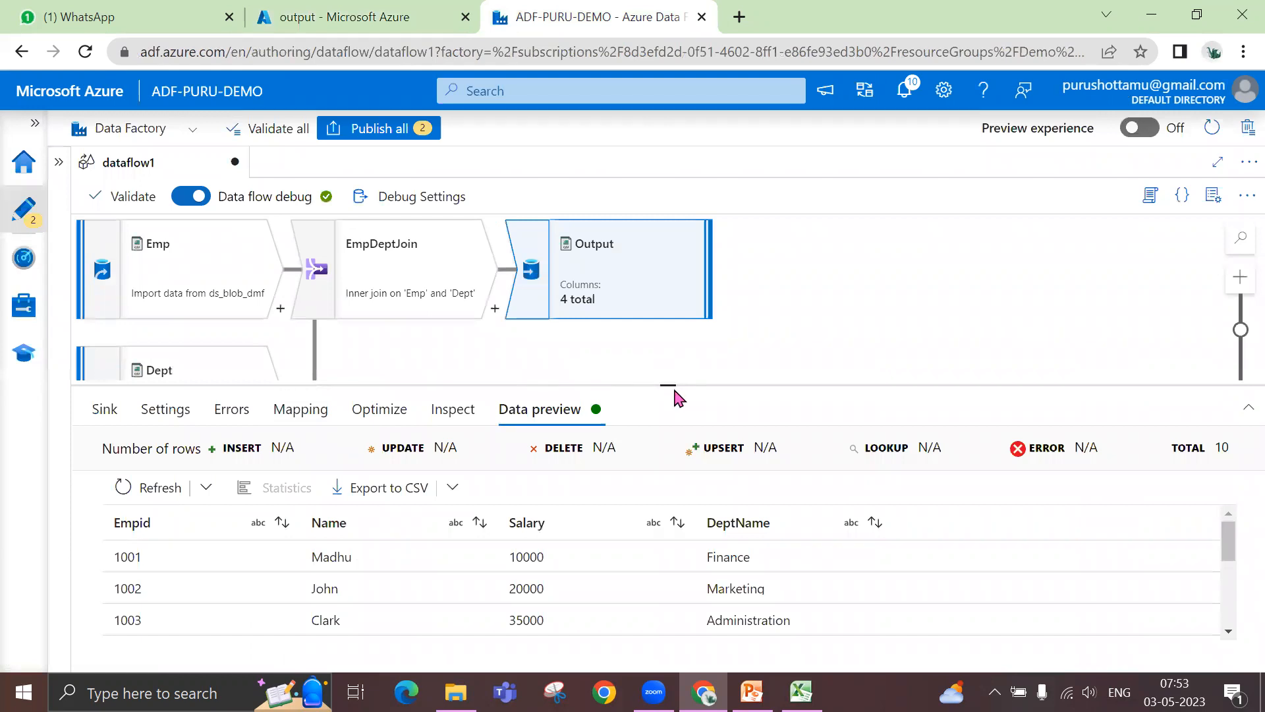
drag(667, 385, 670, 411)
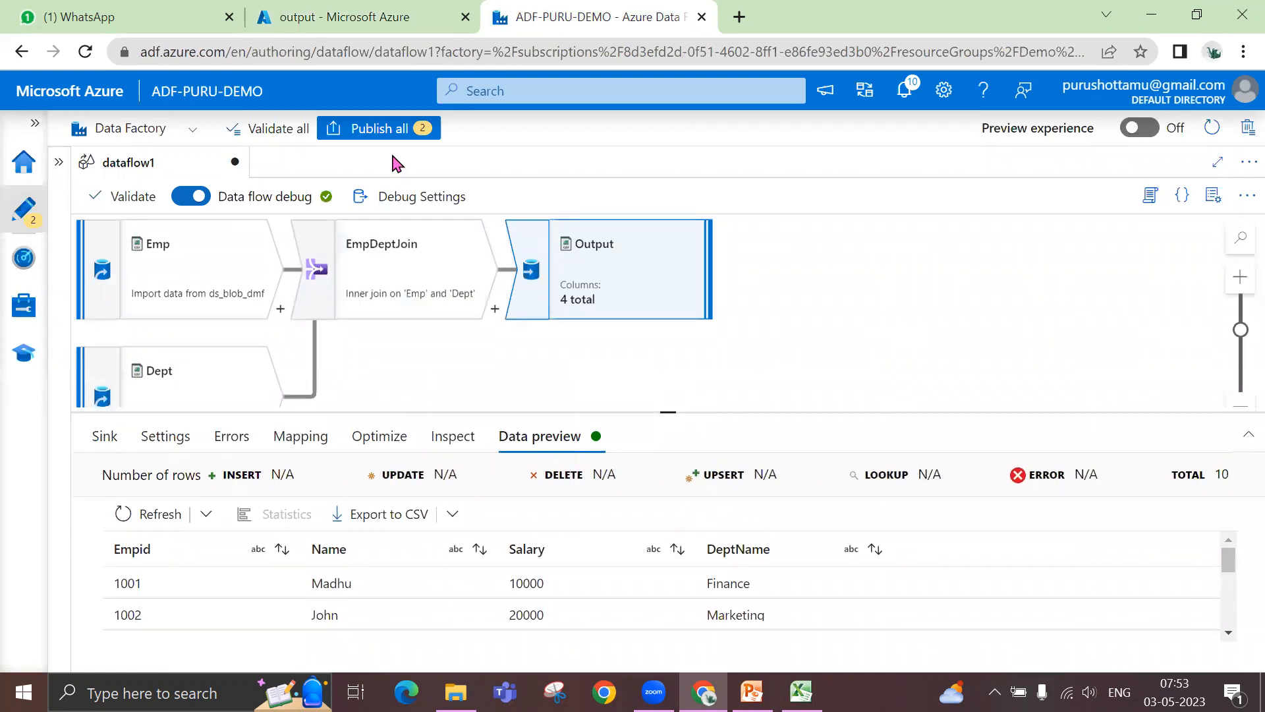
- Try to publish all changes and review the factory validation output and the publishing notifications
click(383, 132)
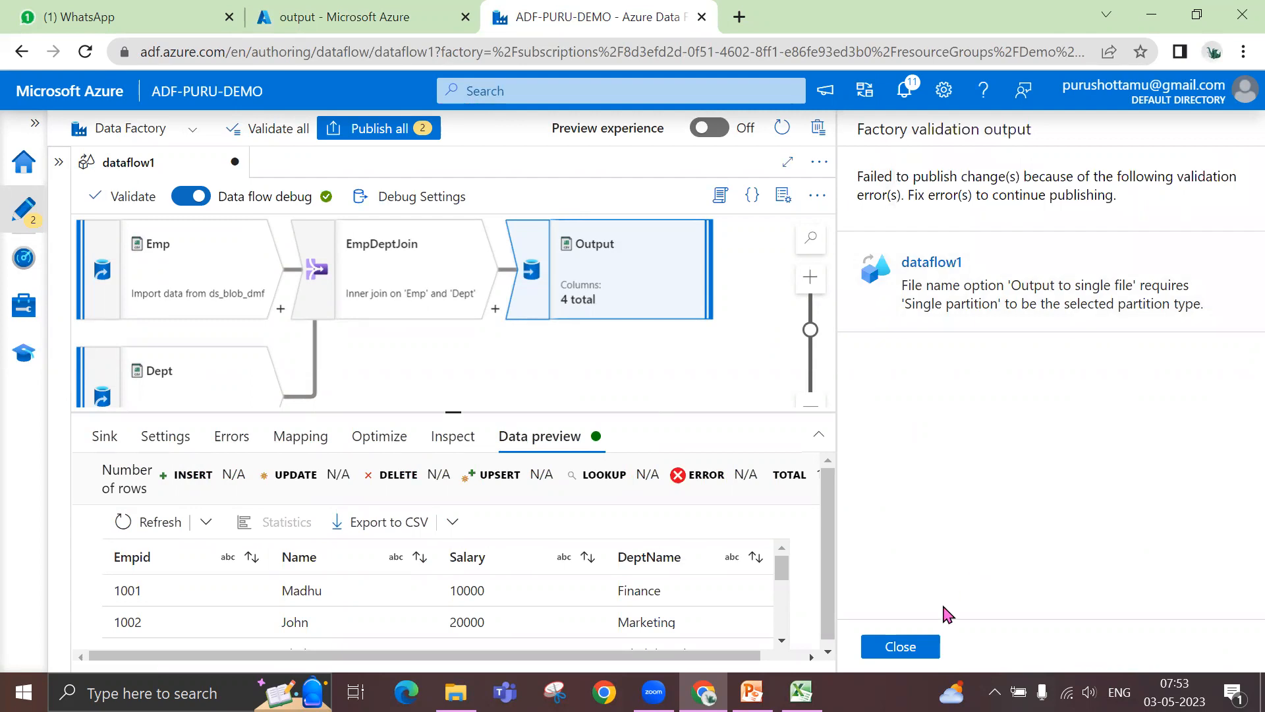
click(919, 647)
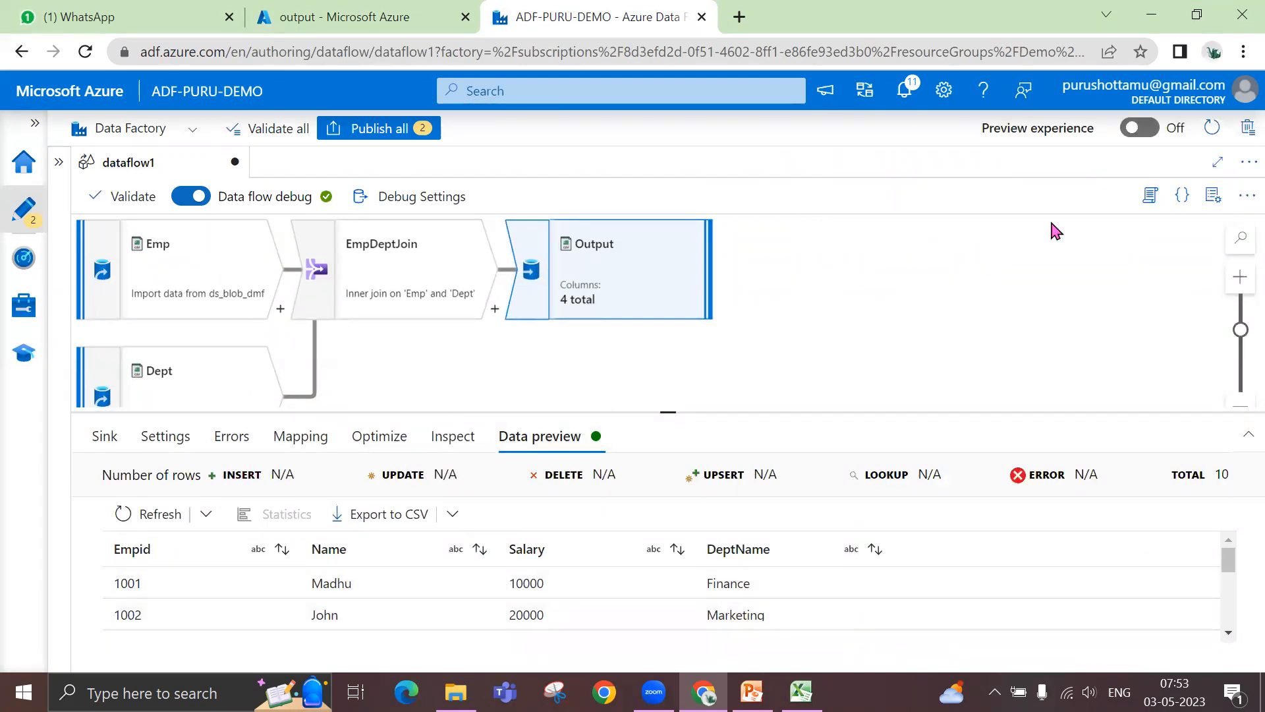
click(910, 96)
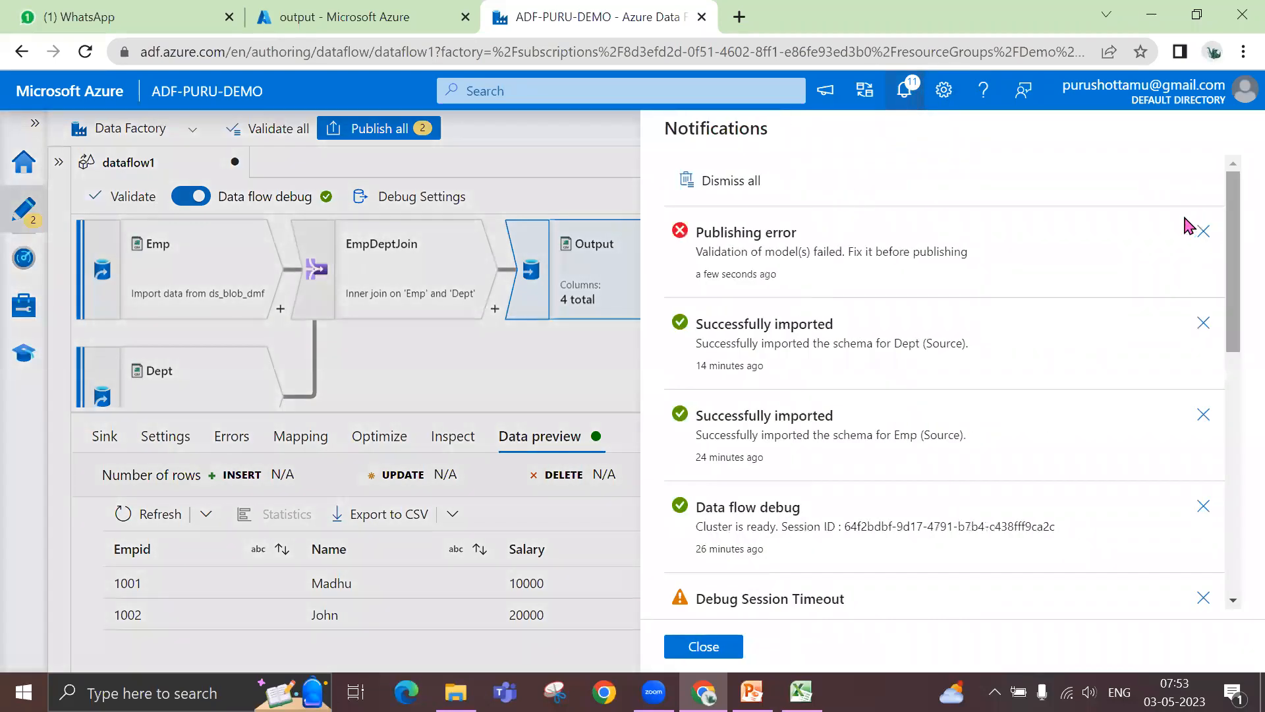
click(695, 646)
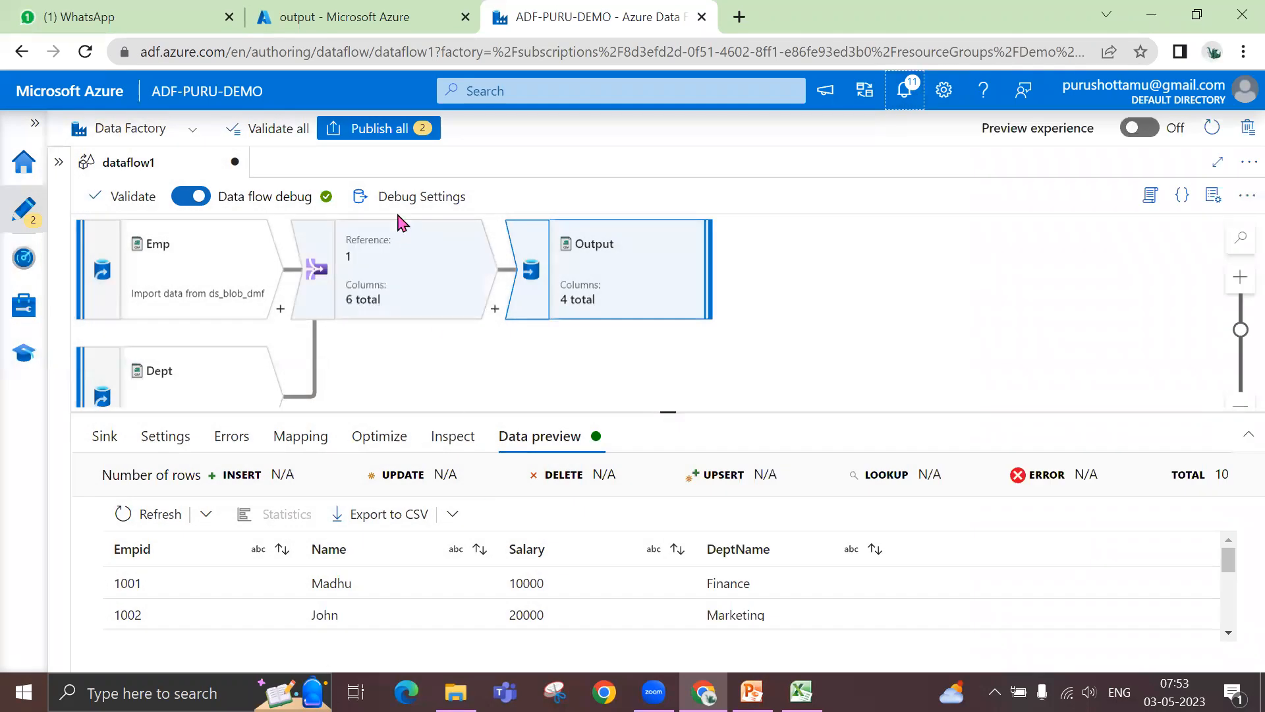
- Set the Output sink's partition option to Single partition and publish all pending changes
click(438, 446)
click(396, 450)
click(481, 483)
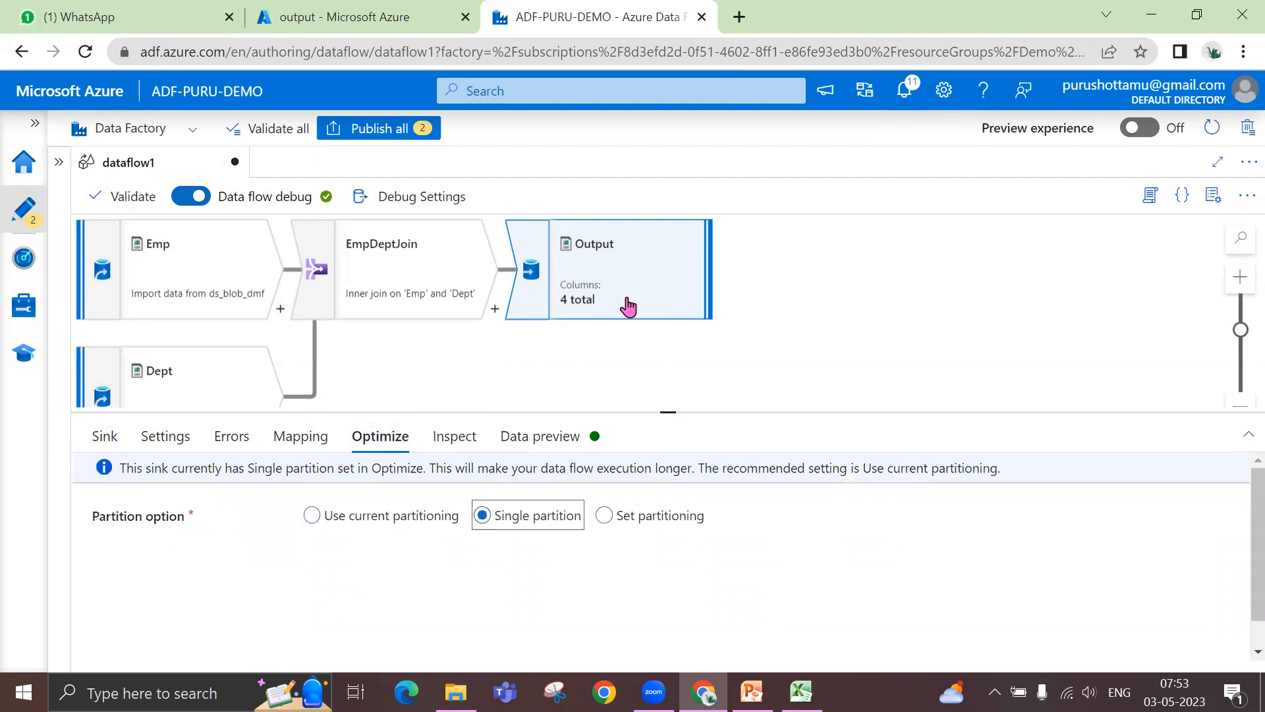
click(398, 132)
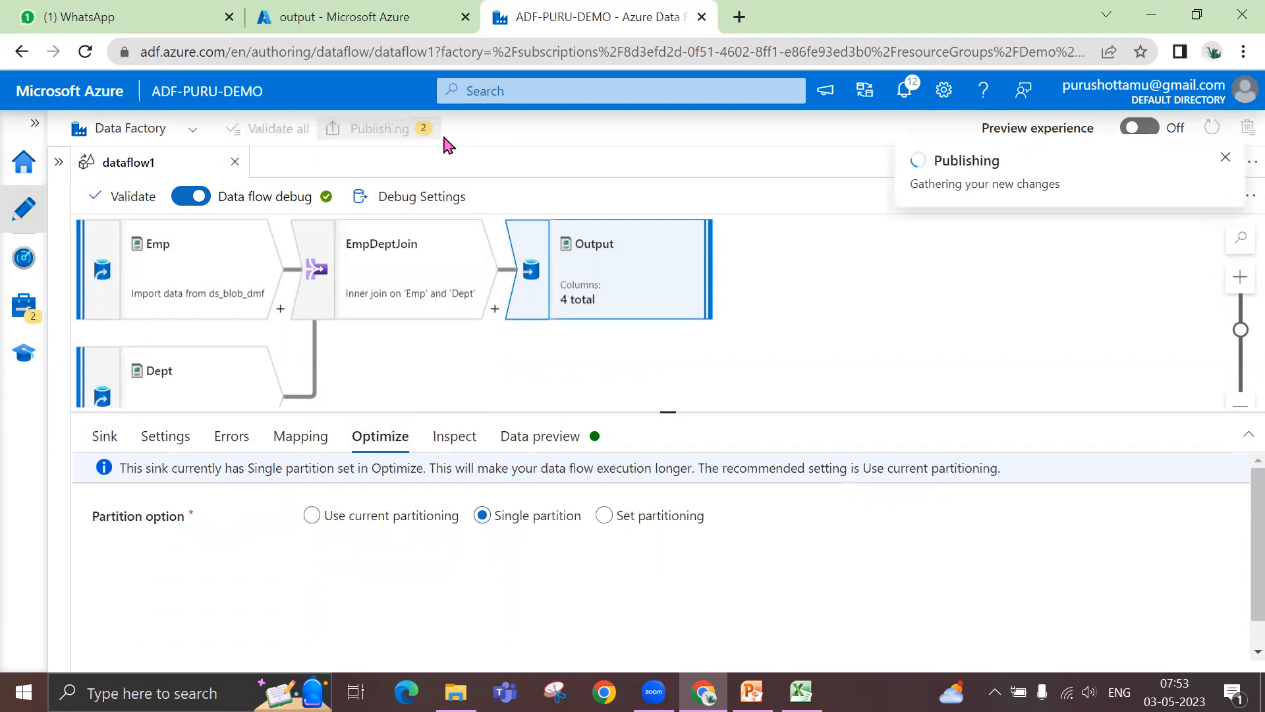
click(715, 646)
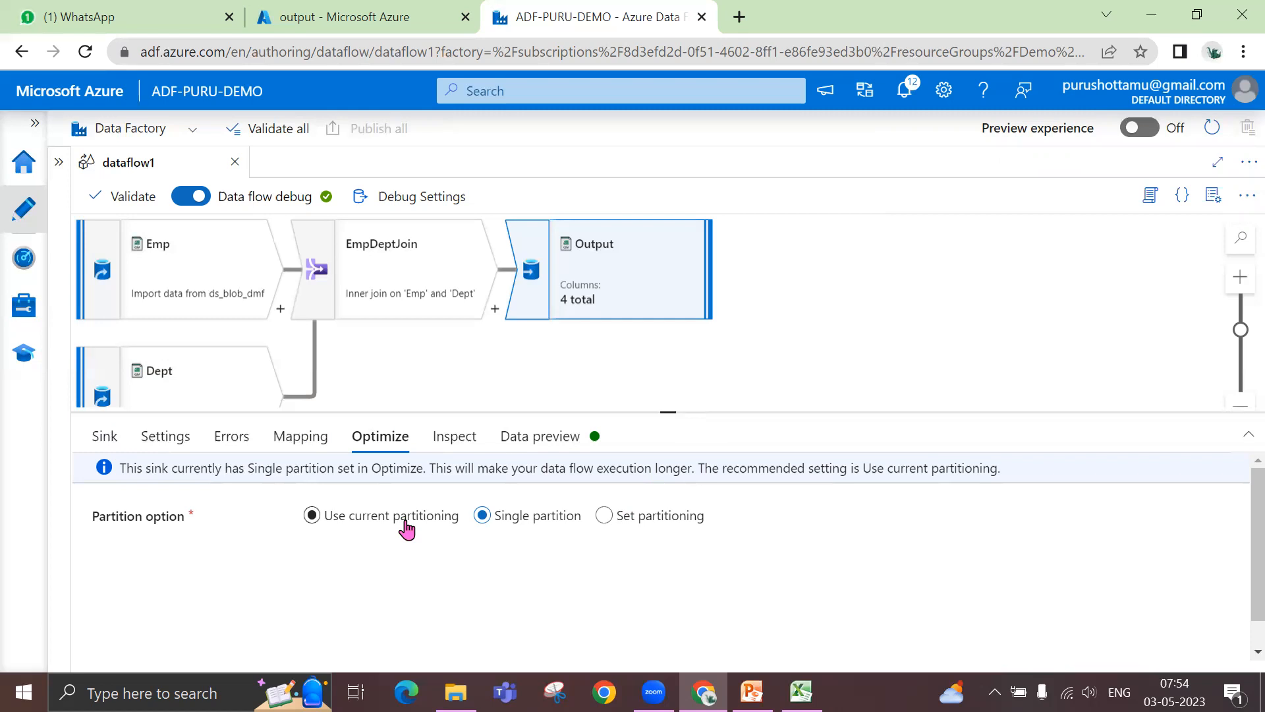
- Close dataflow1 and create a new blank pipeline, hiding the factory resources and pipeline properties
click(235, 162)
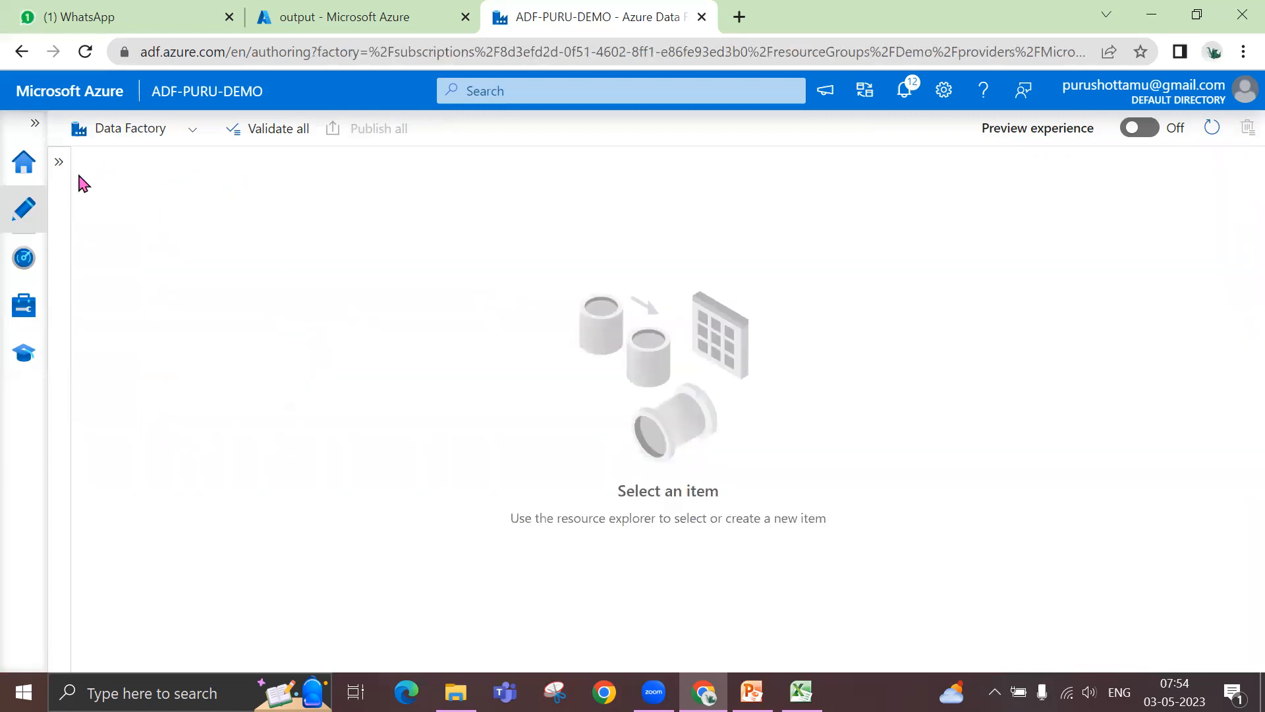
click(60, 164)
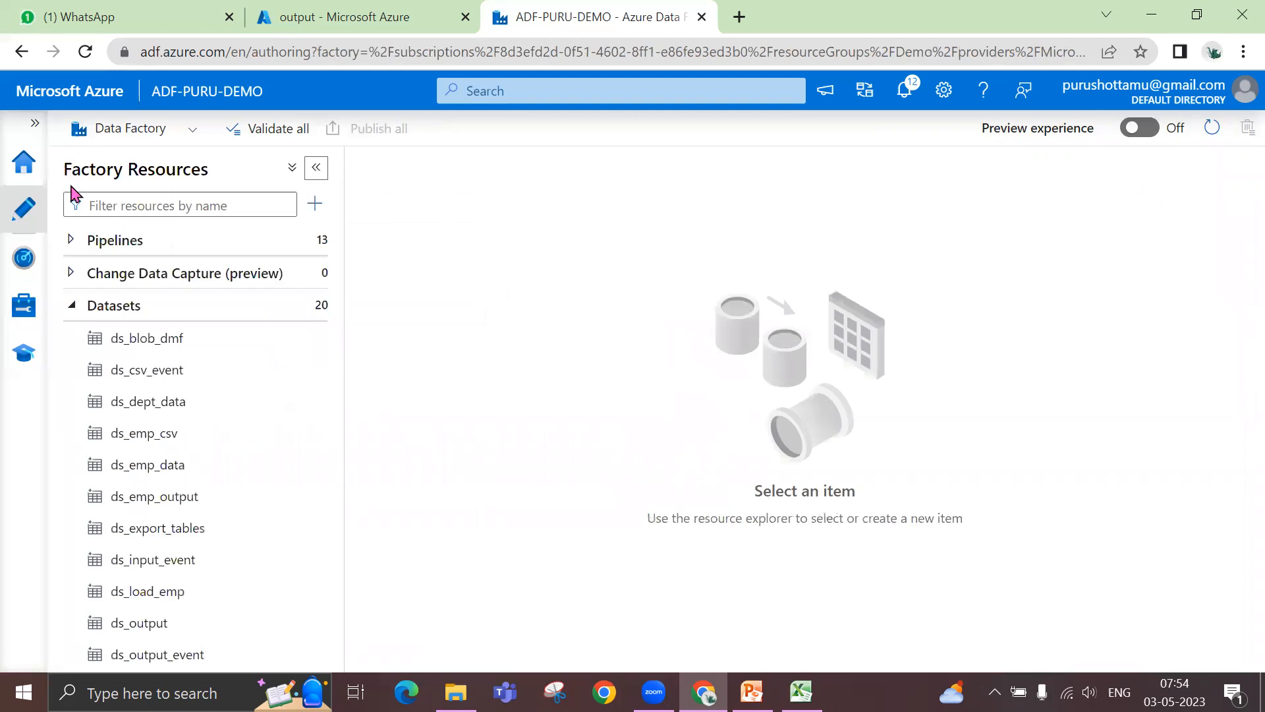
click(71, 305)
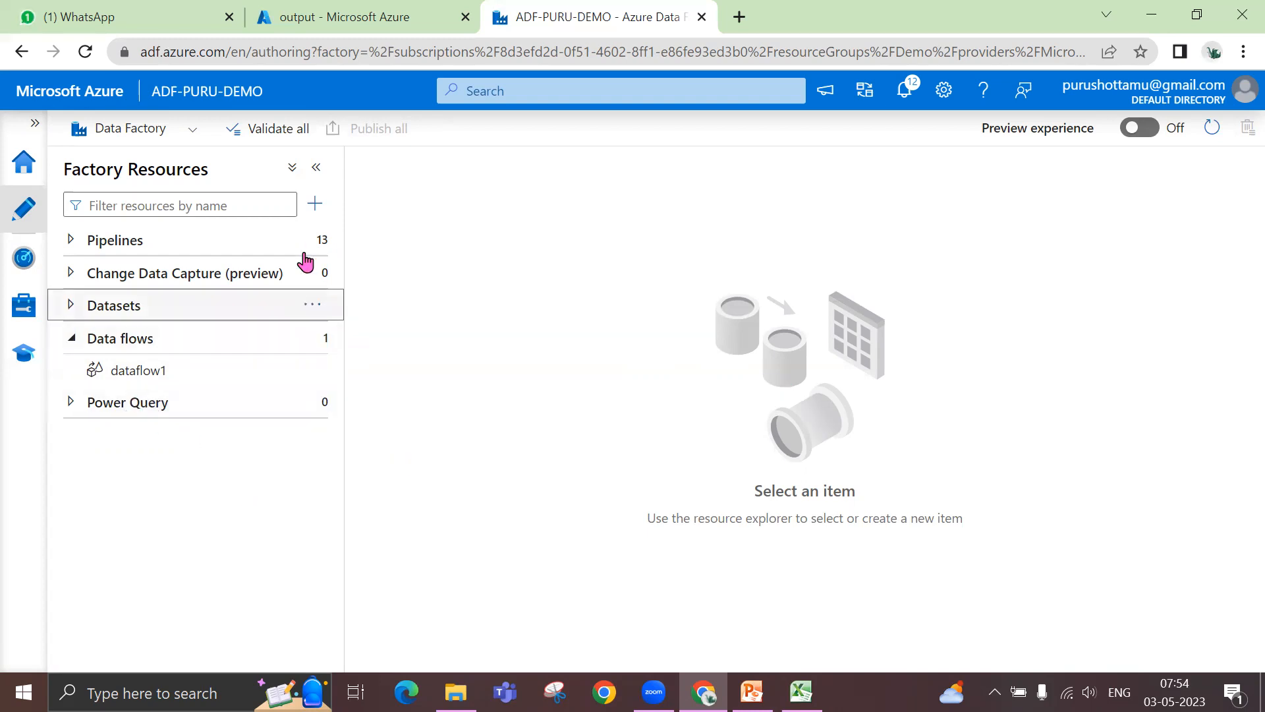
click(317, 209)
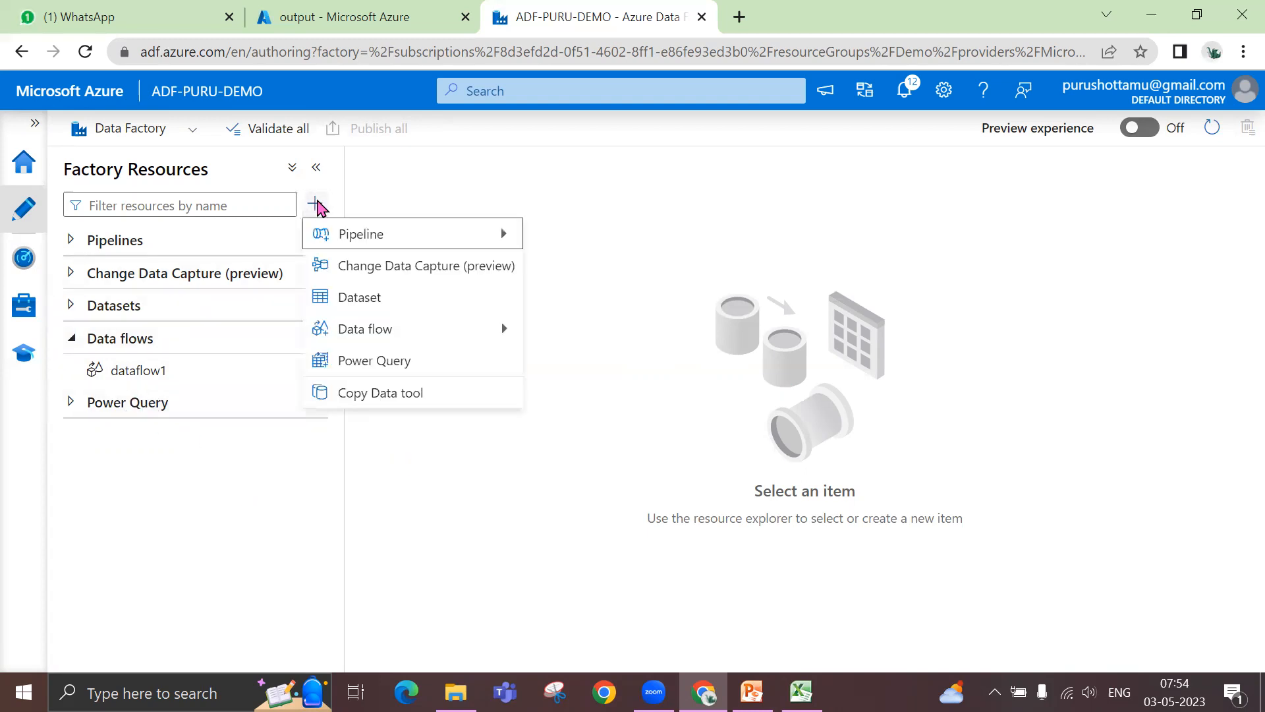
mouse_move(338, 237)
click(557, 238)
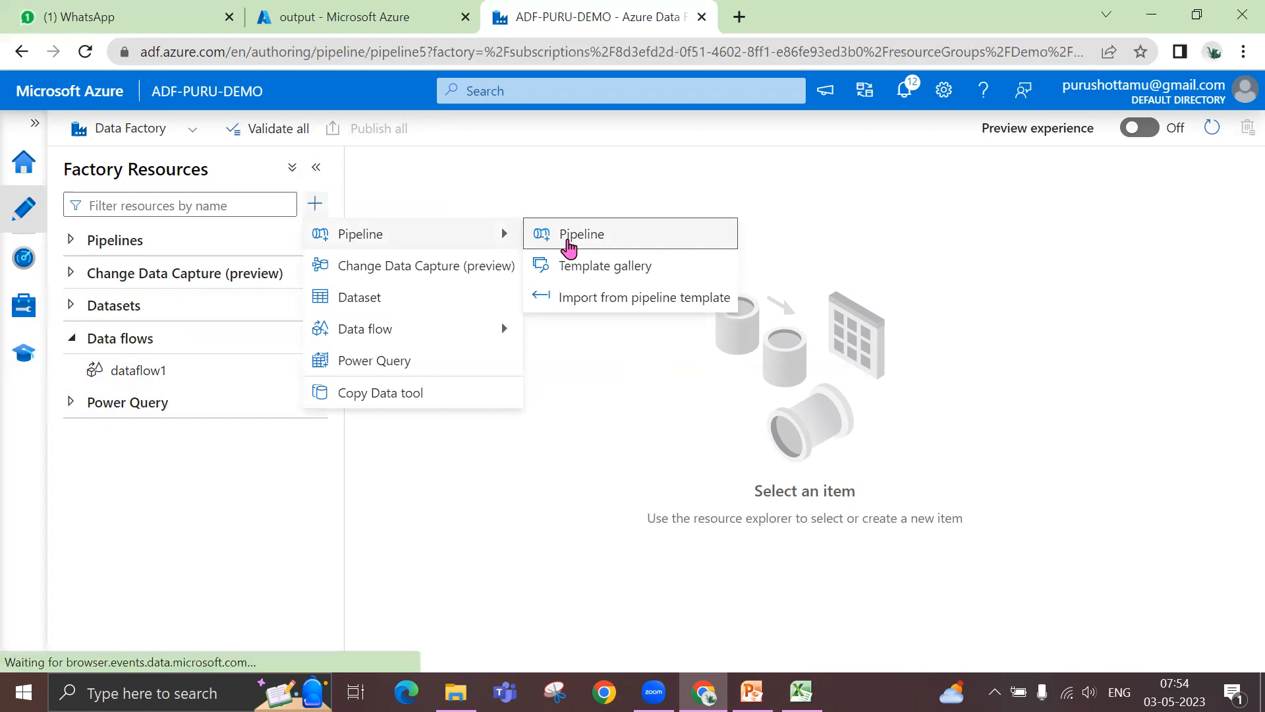
click(317, 168)
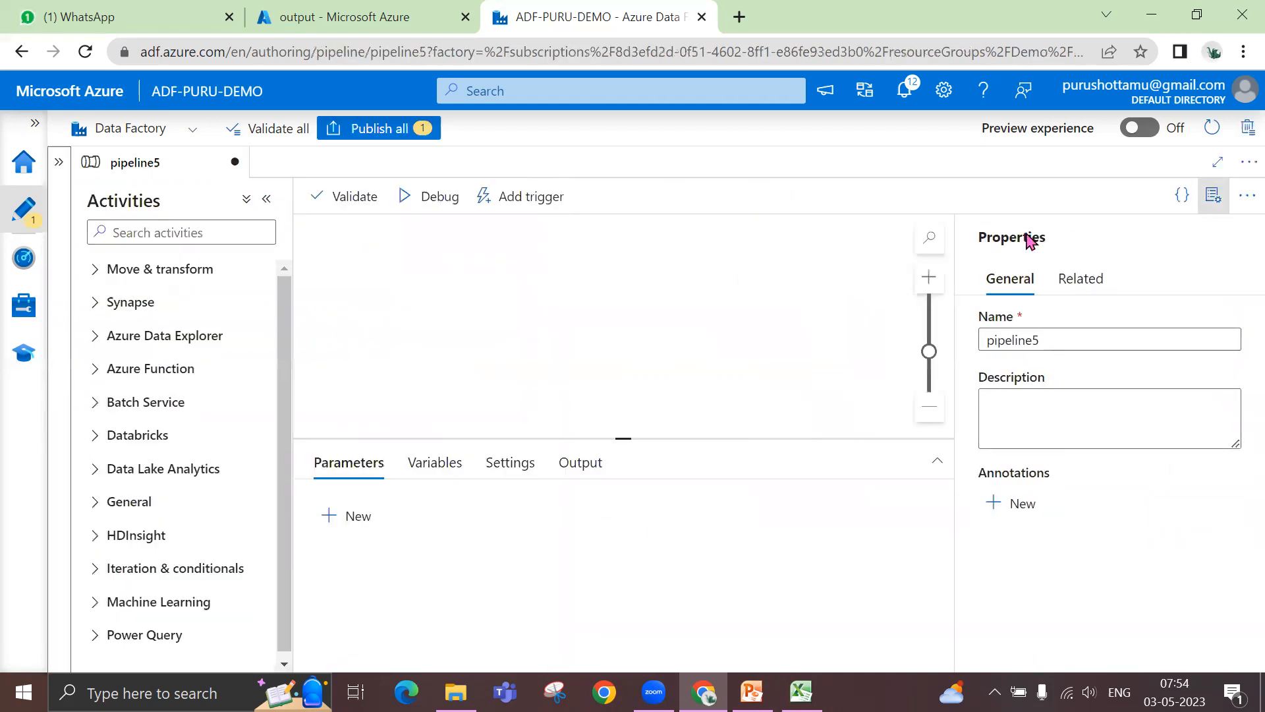
click(1213, 197)
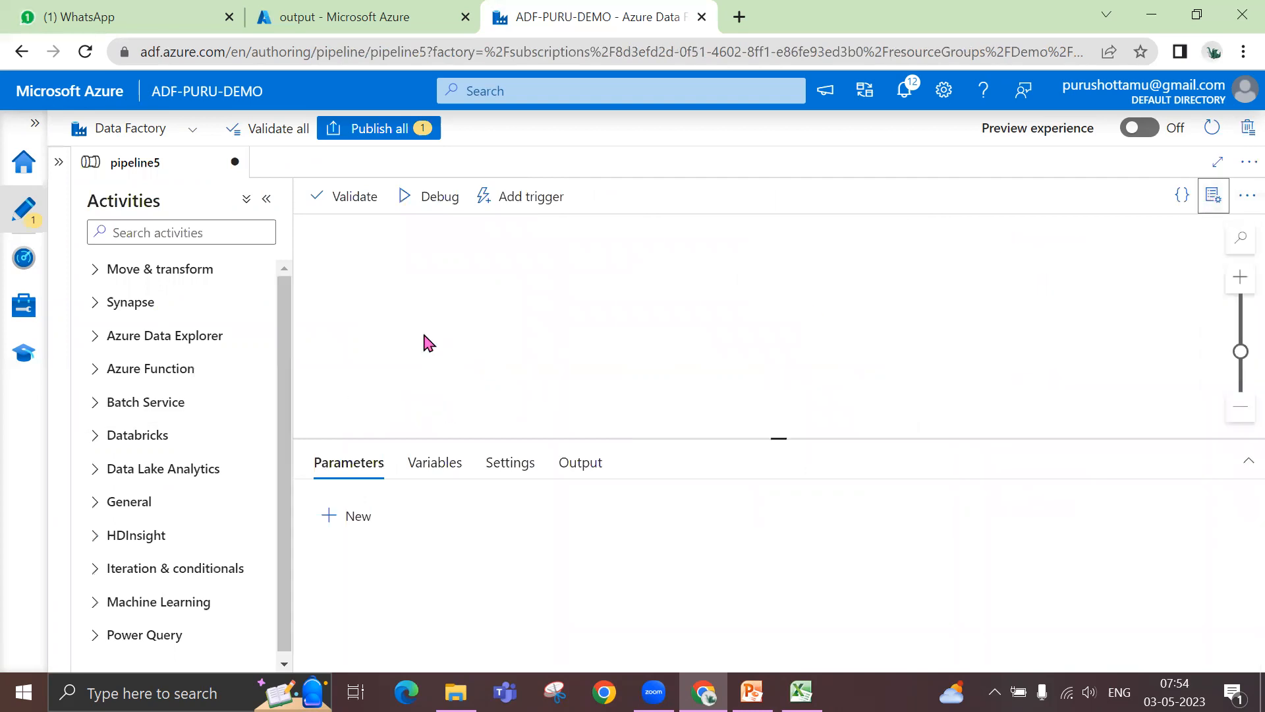
- Add a Data flow activity from the Move & transform group to the pipeline canvas
click(171, 231)
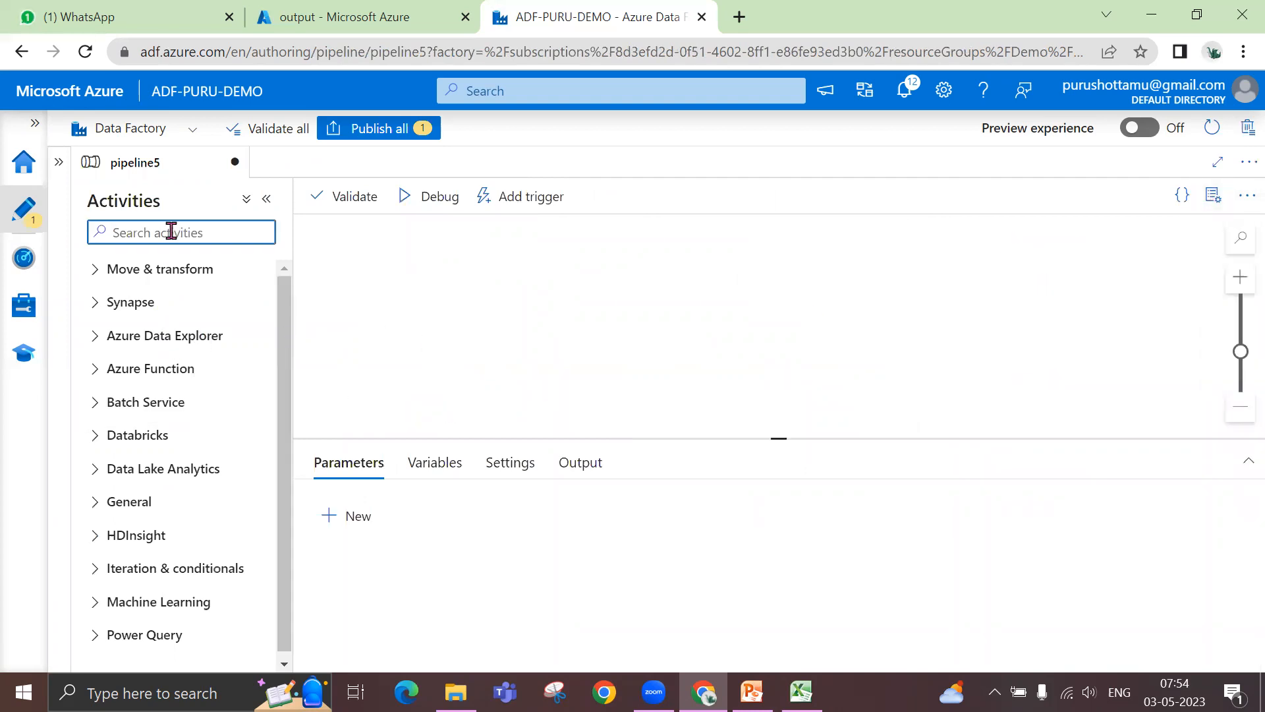
click(99, 270)
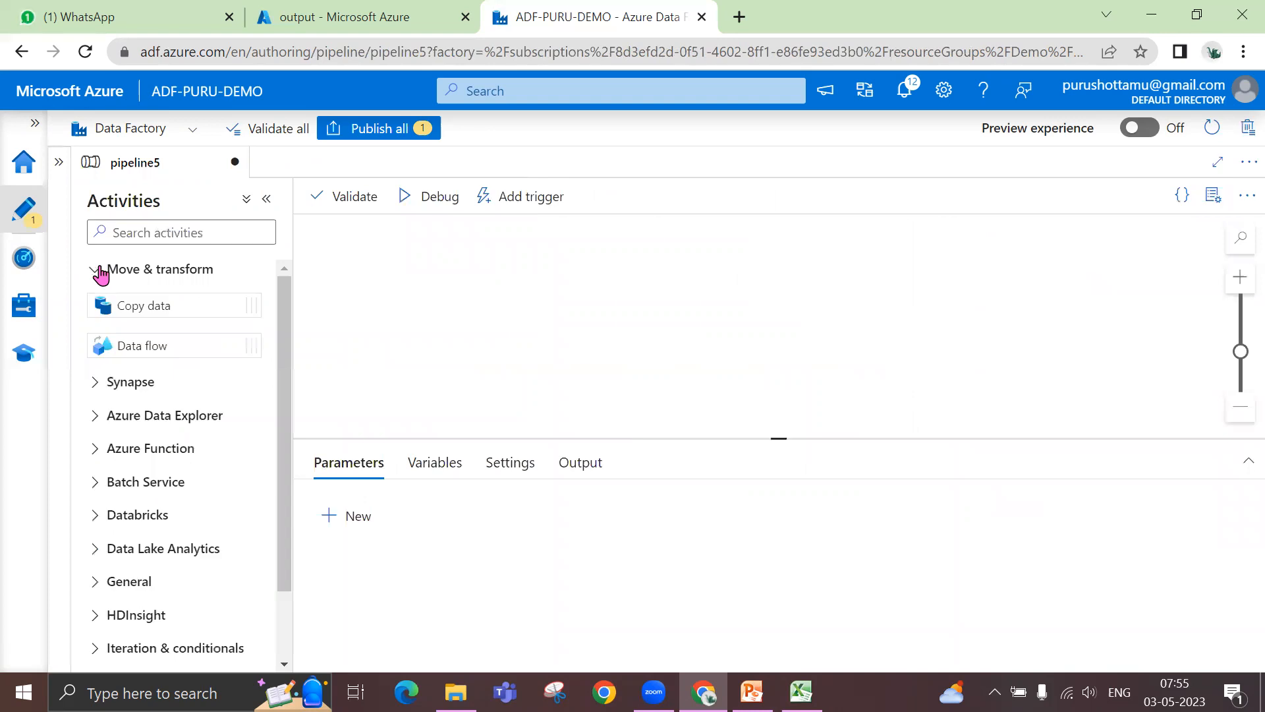
drag(114, 342, 606, 253)
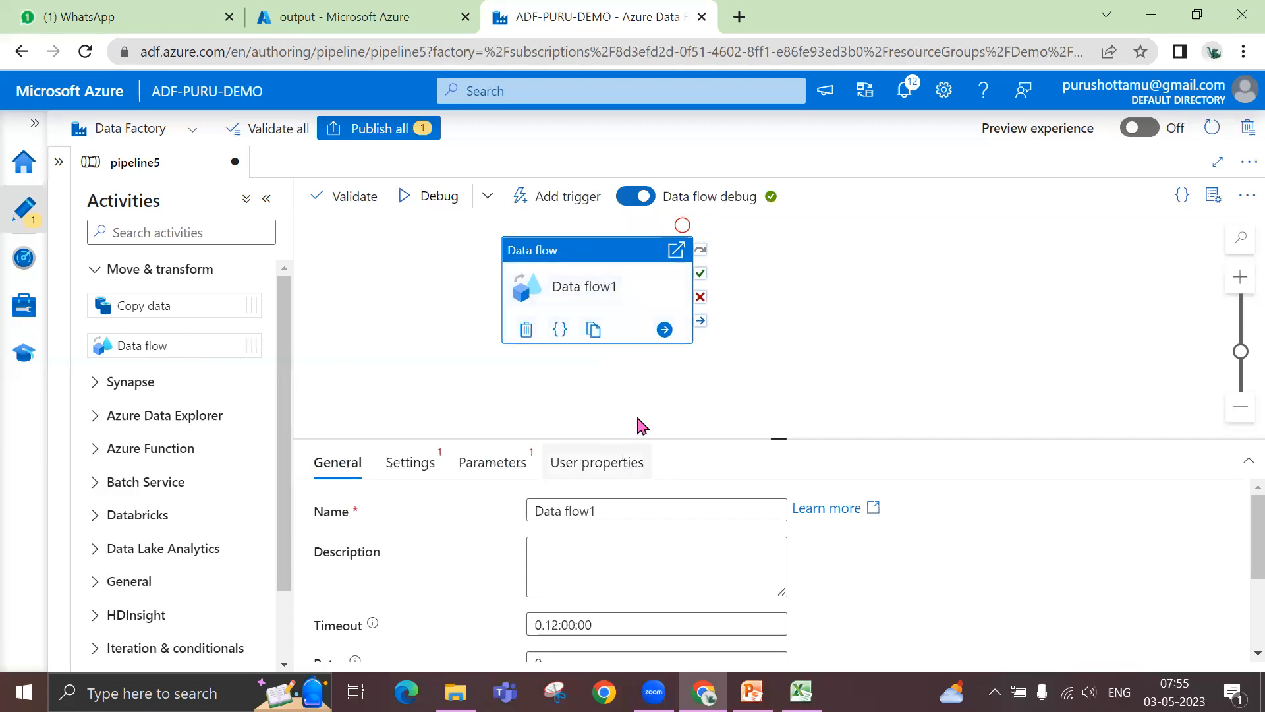
- Set the Data flow activity to run dataflow1
drag(779, 438, 788, 334)
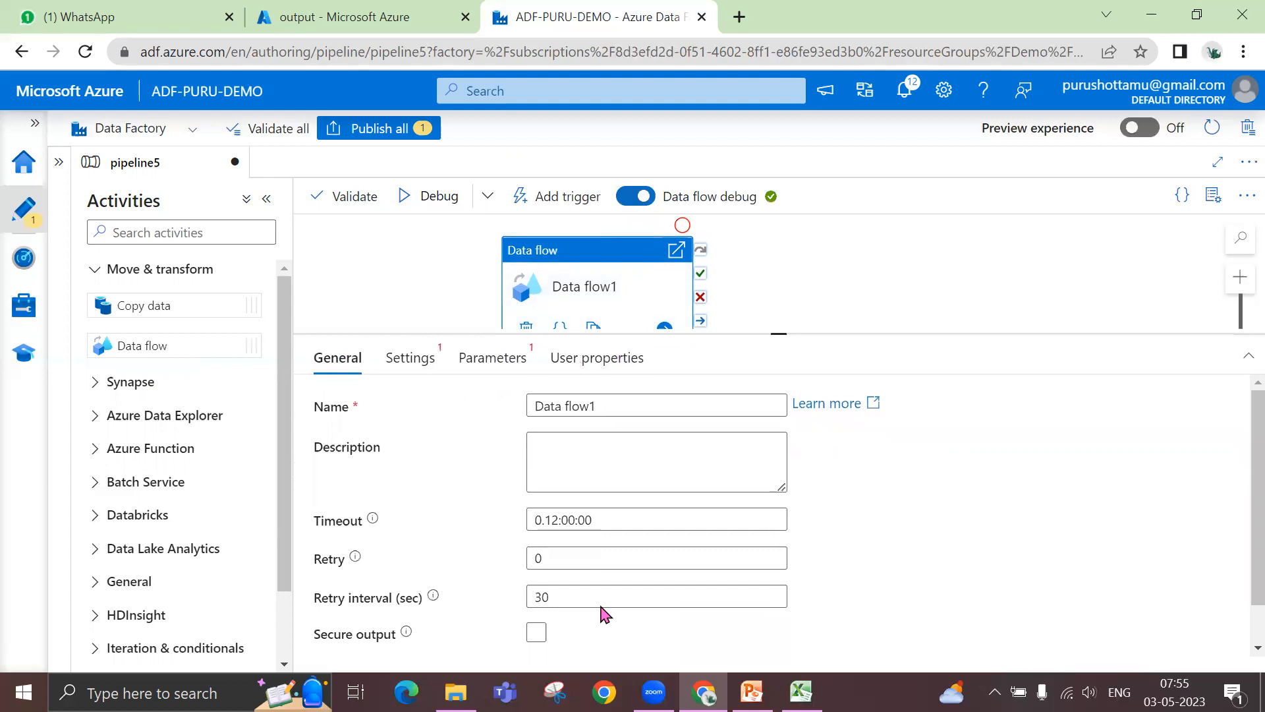
click(425, 365)
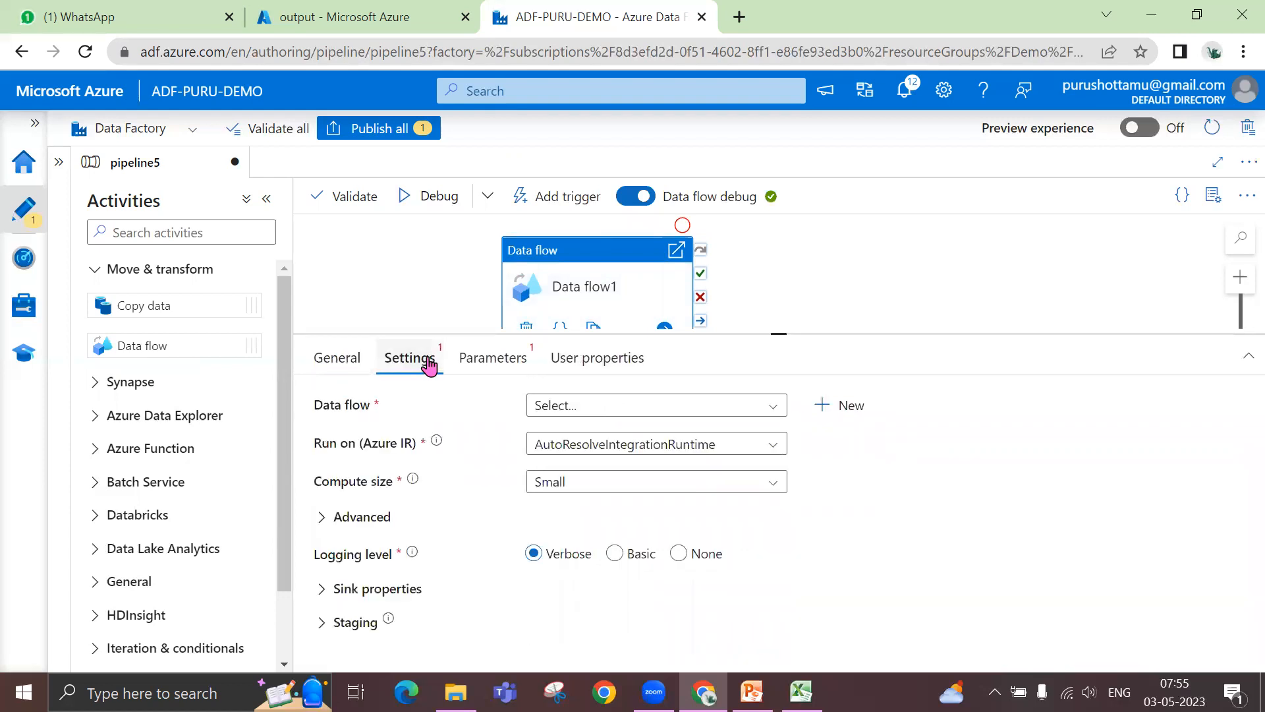
click(756, 413)
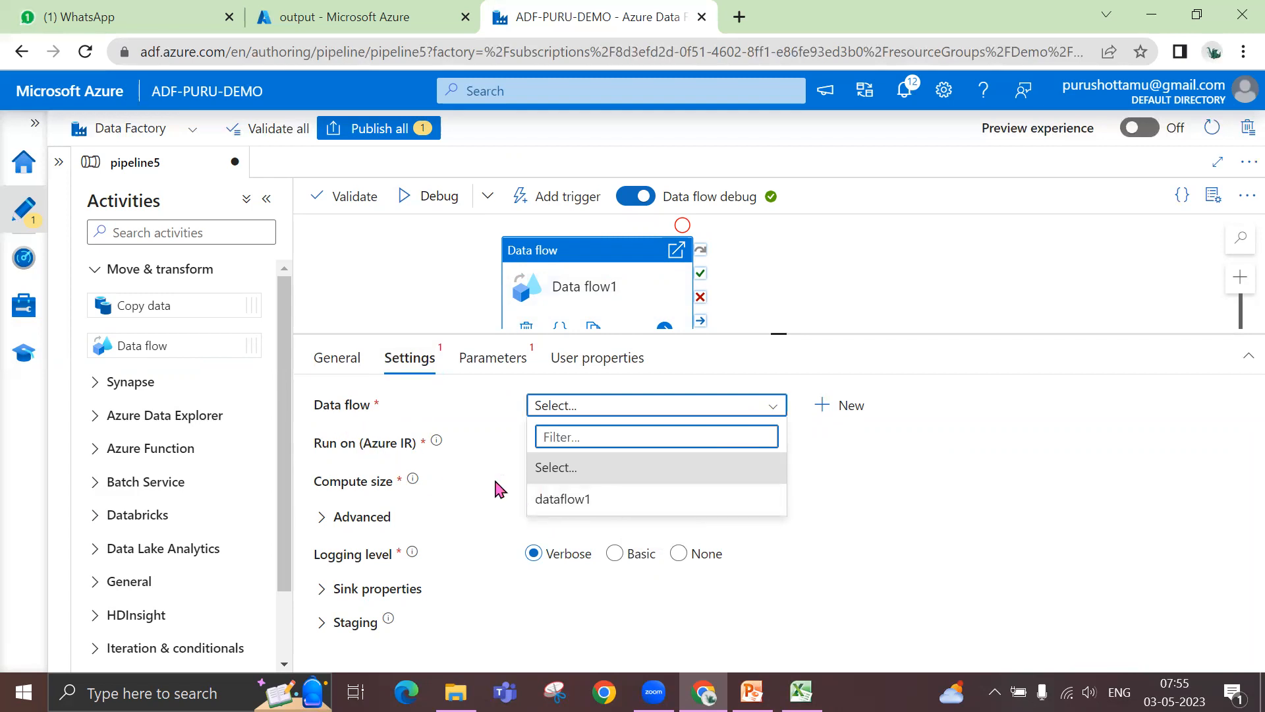
click(580, 511)
click(580, 500)
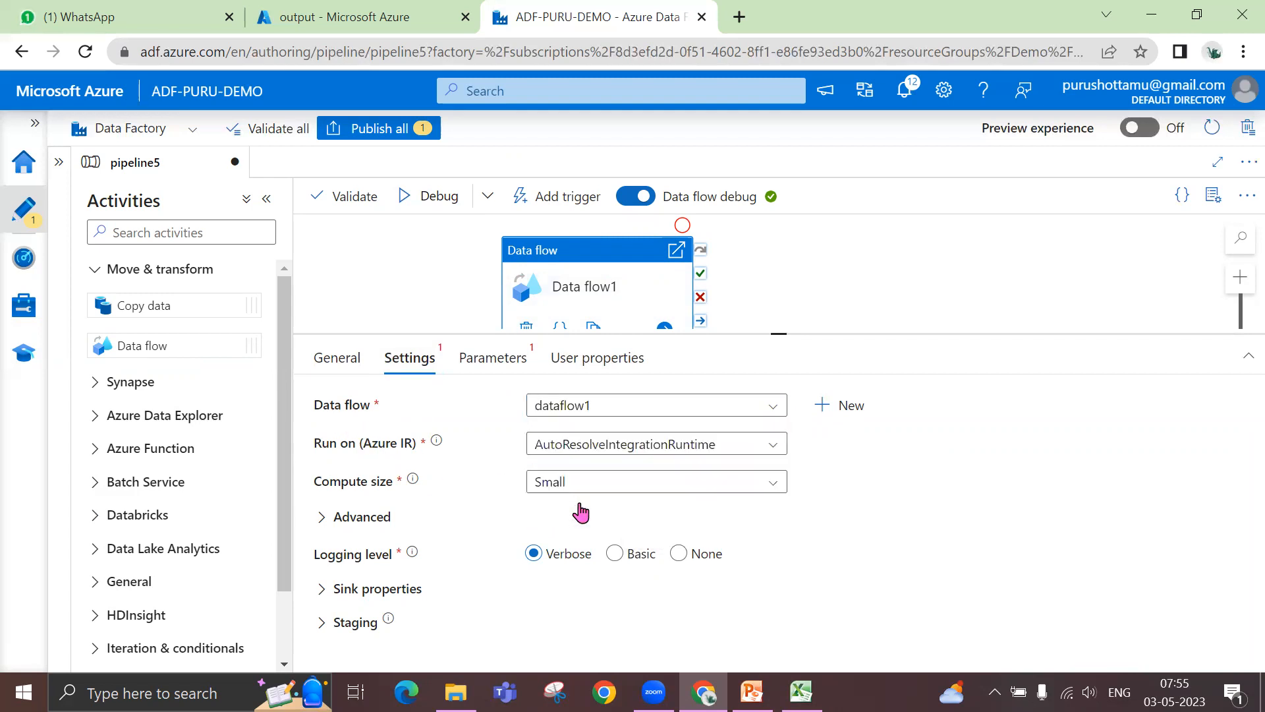
- Review the Data flow activity's parameters, settings and general properties, and validate the pipeline
click(496, 361)
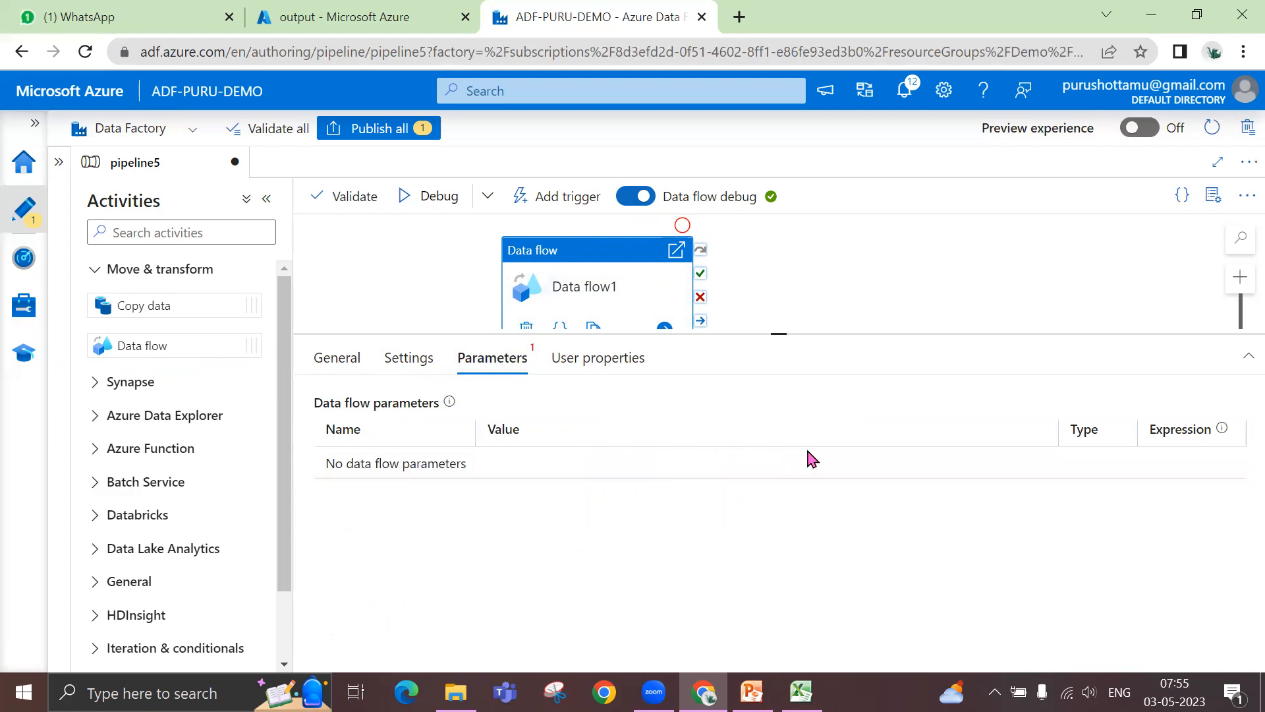
click(395, 363)
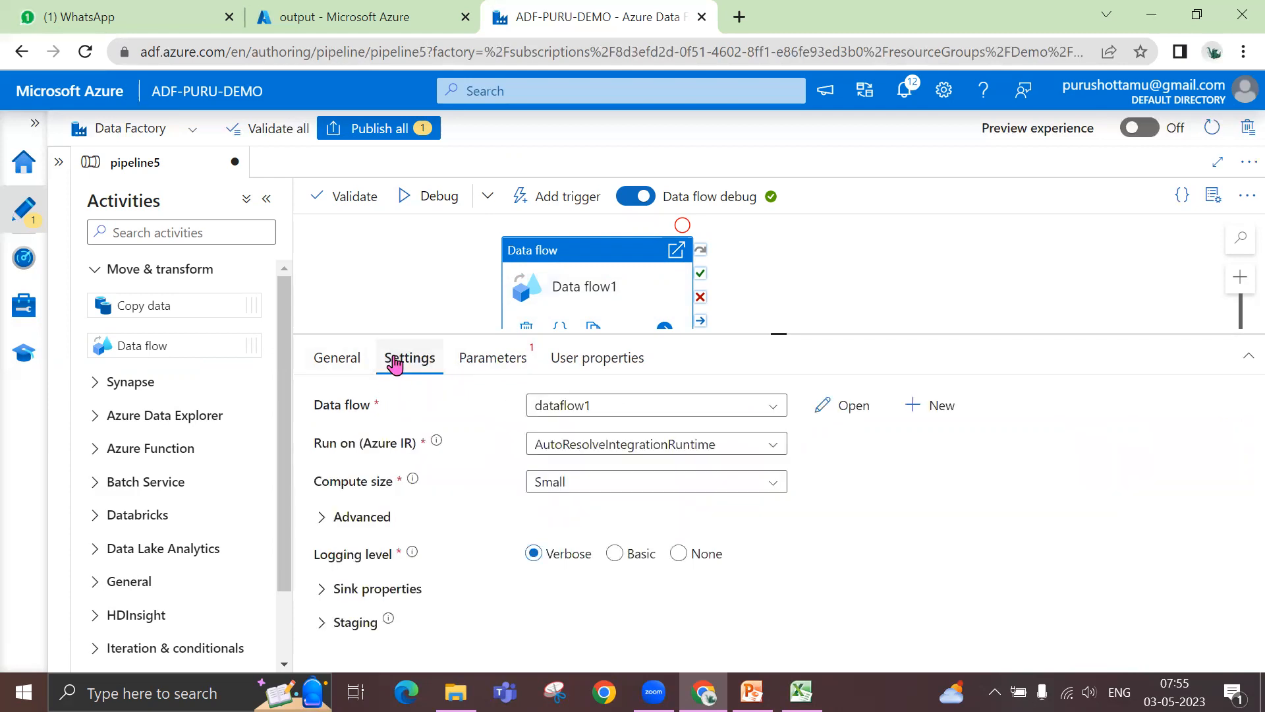
click(481, 369)
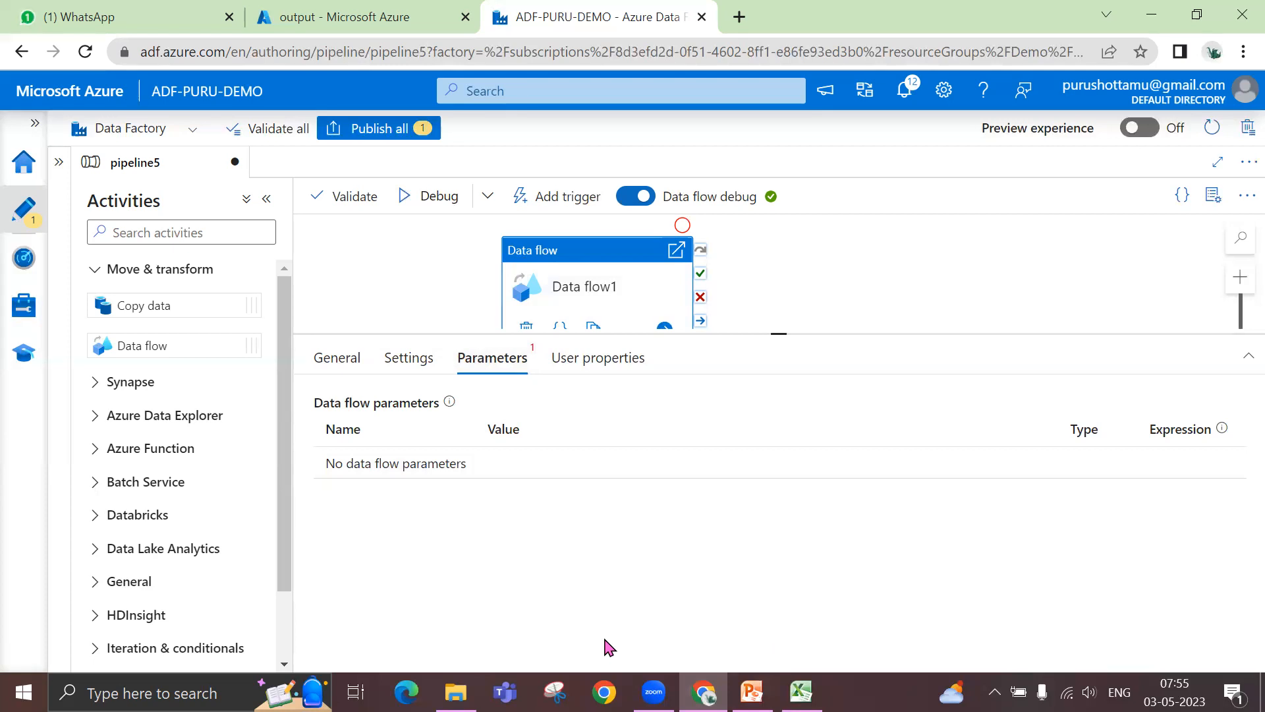
click(323, 362)
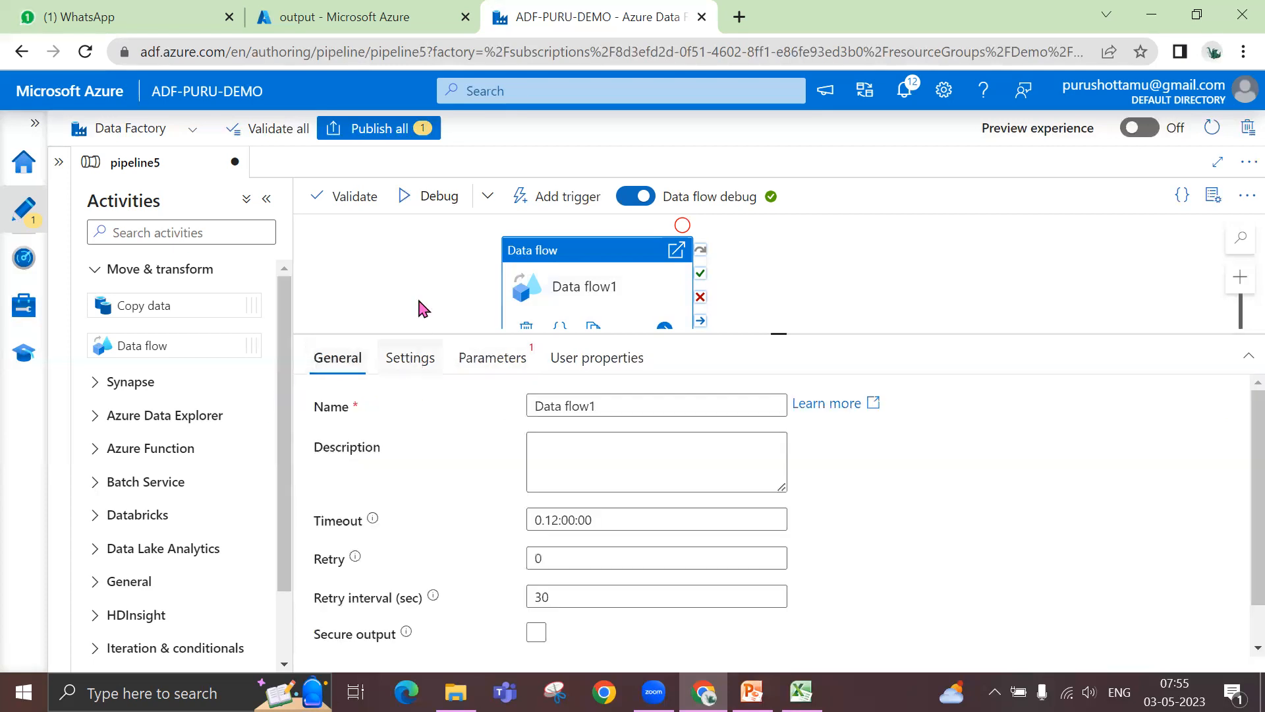
click(354, 204)
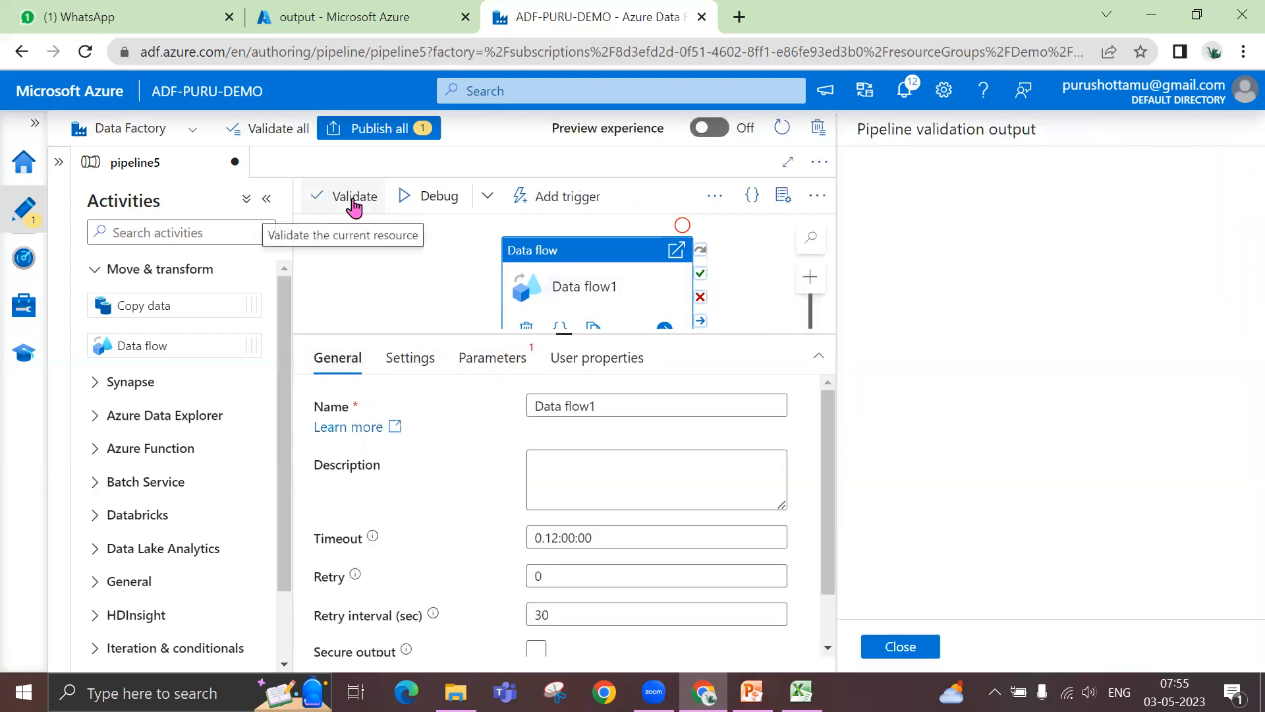
click(899, 651)
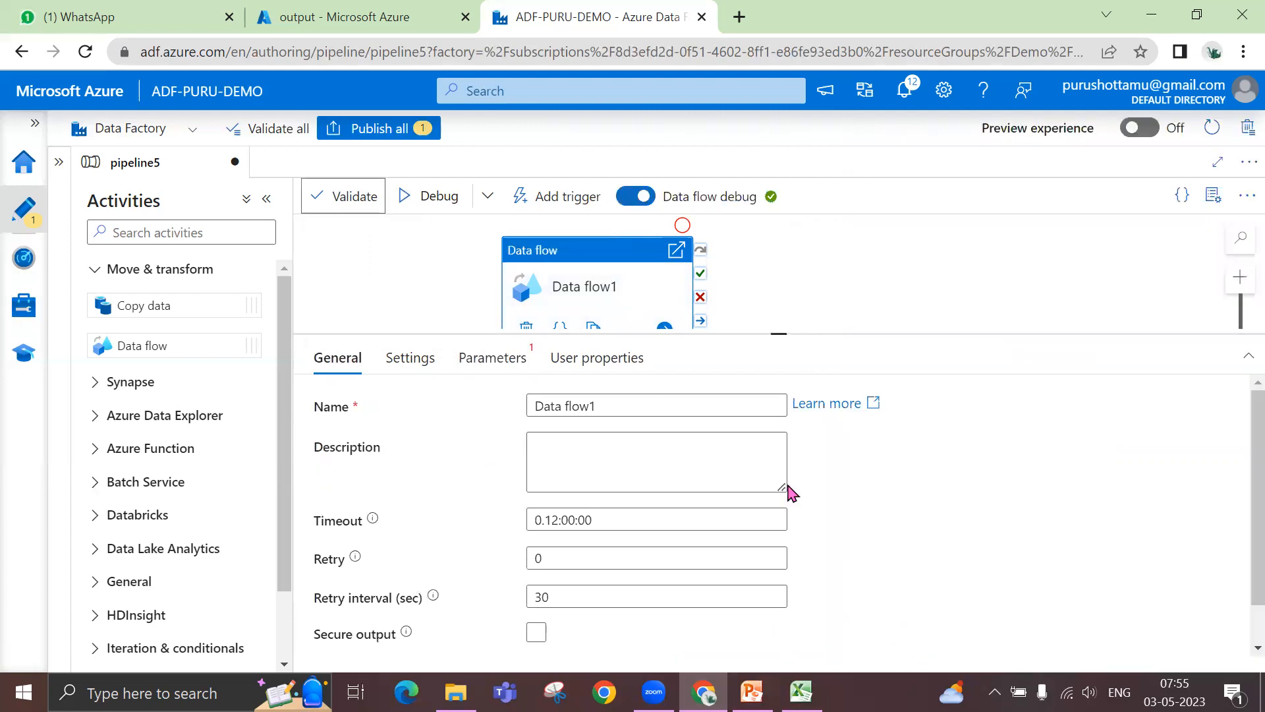
- Start a debug run of the pipeline and refresh the Data flow activity's run status
click(441, 208)
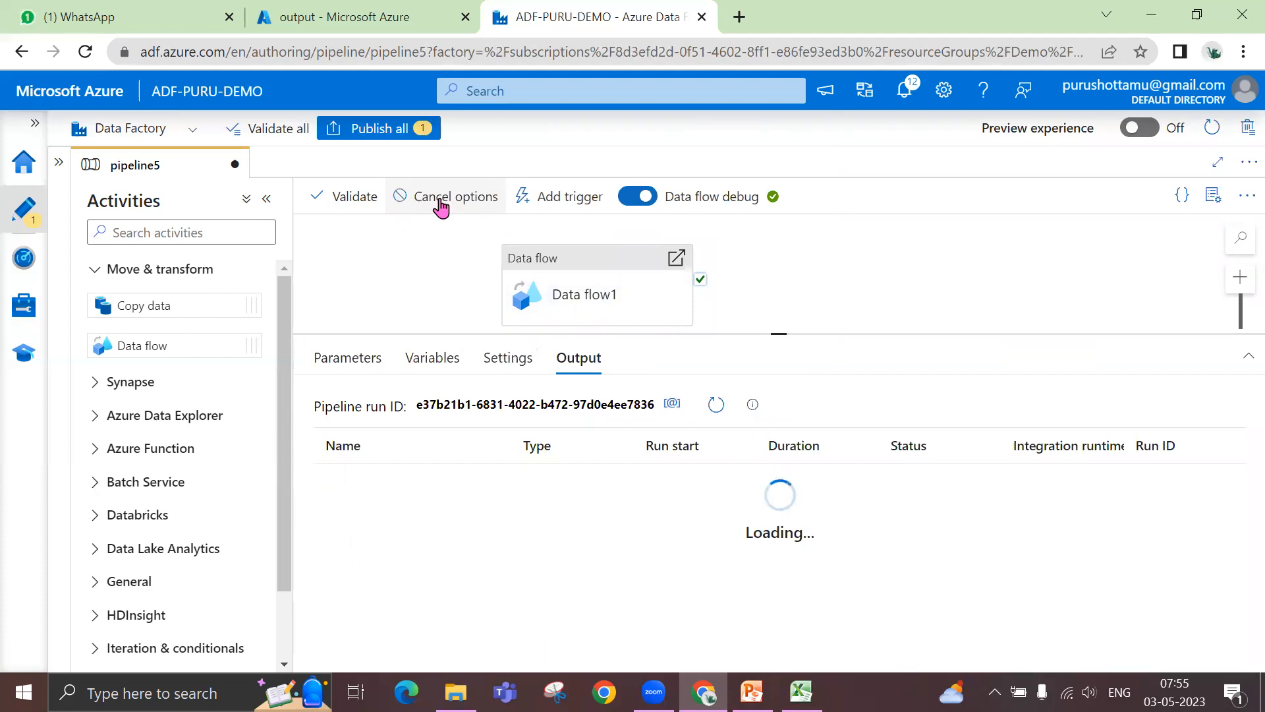
drag(779, 334, 778, 294)
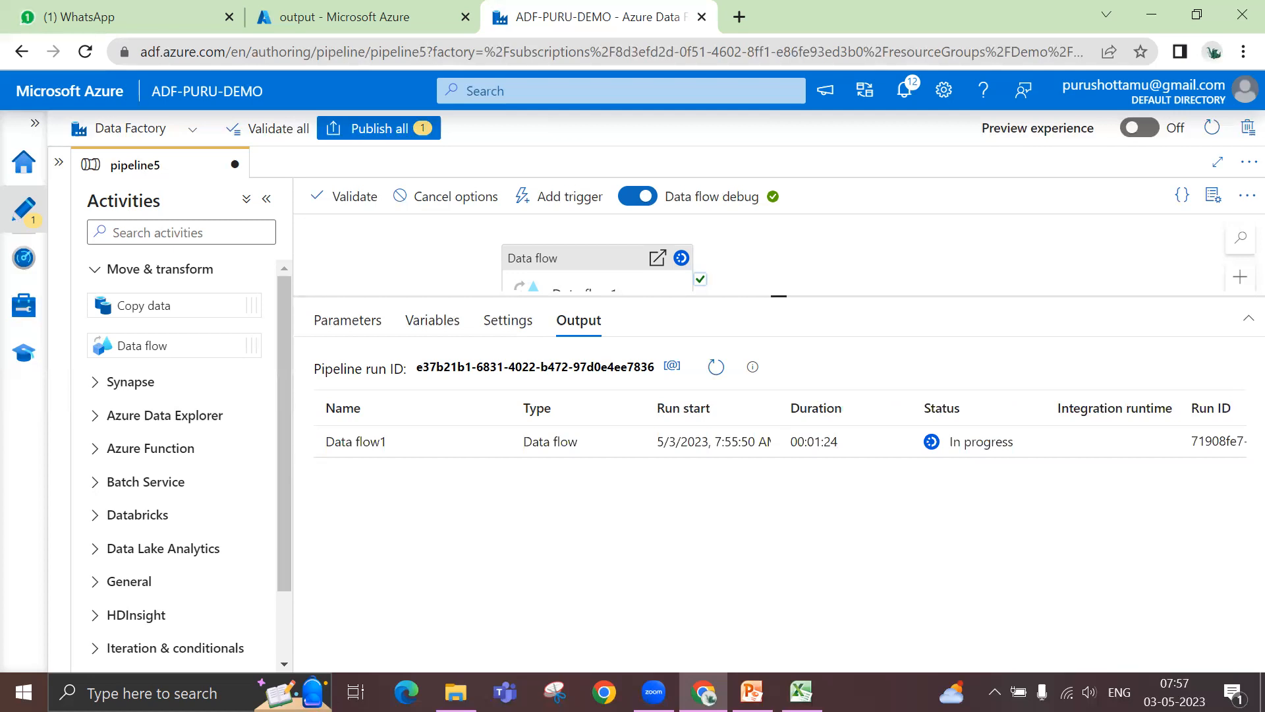
click(716, 374)
click(716, 367)
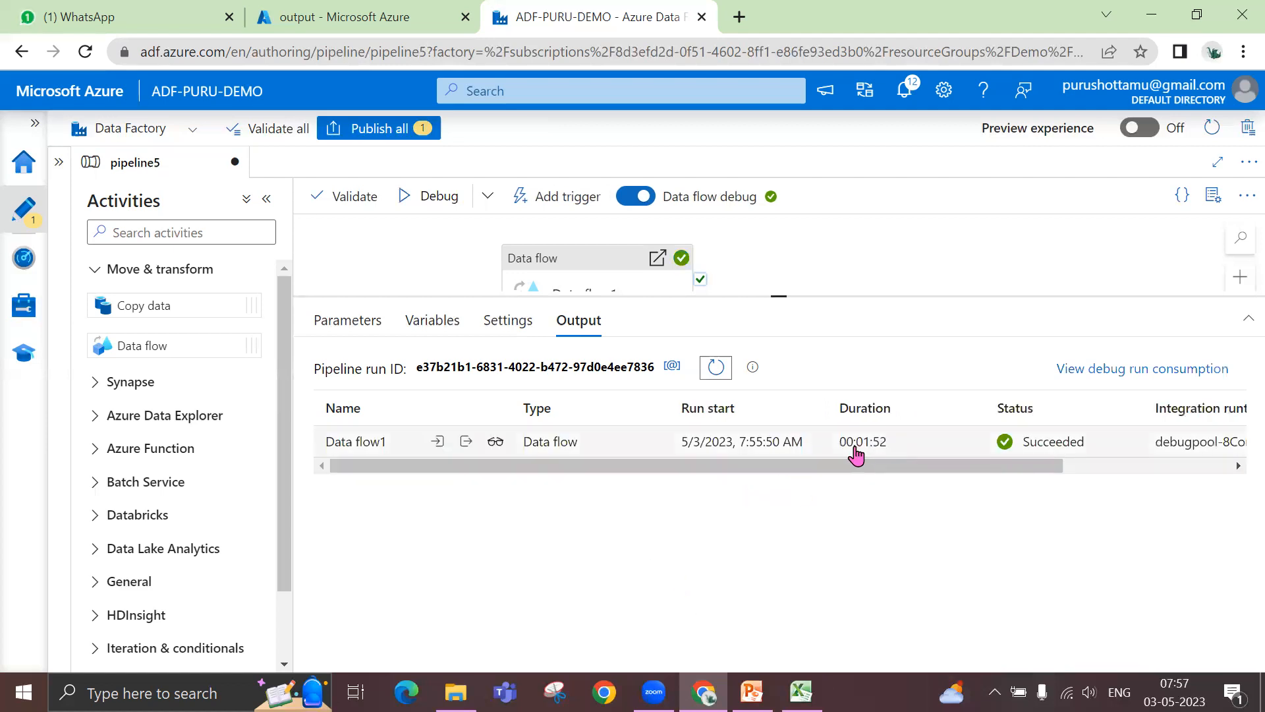
- Open the Data flow1 run details and examine the Output sink's stages and the status of all streams
click(496, 442)
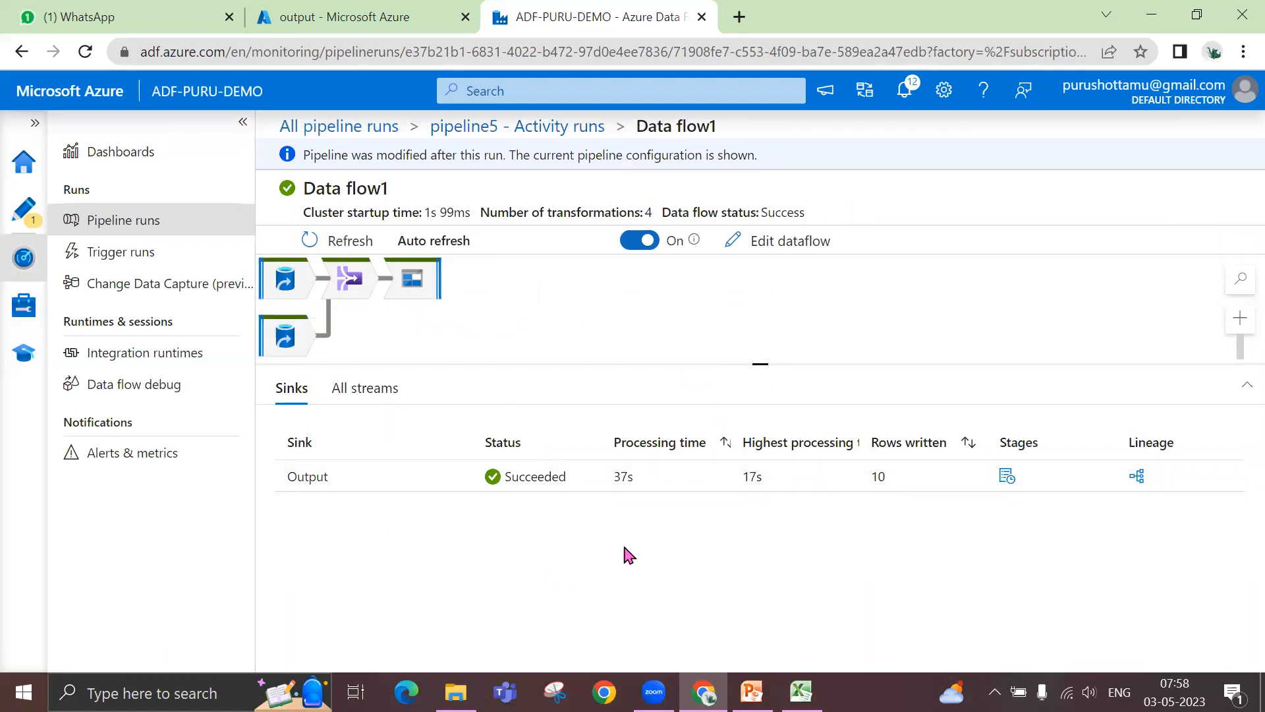
click(1007, 480)
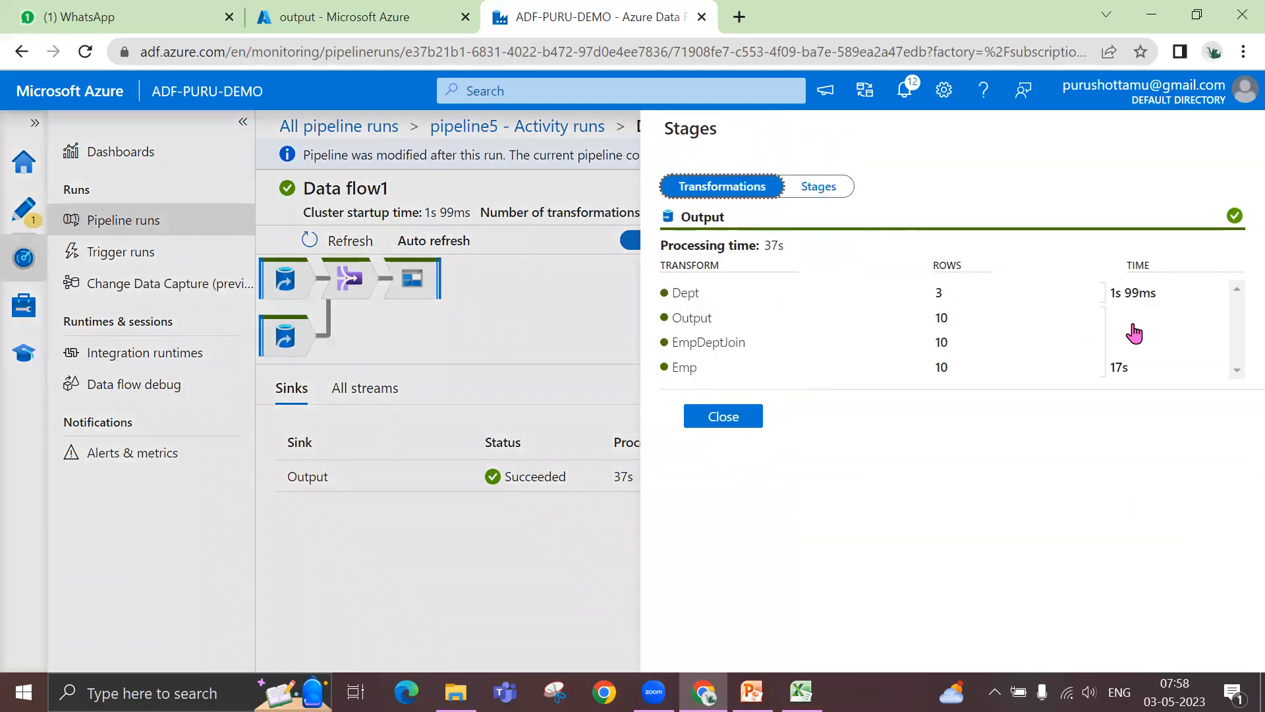
click(1236, 315)
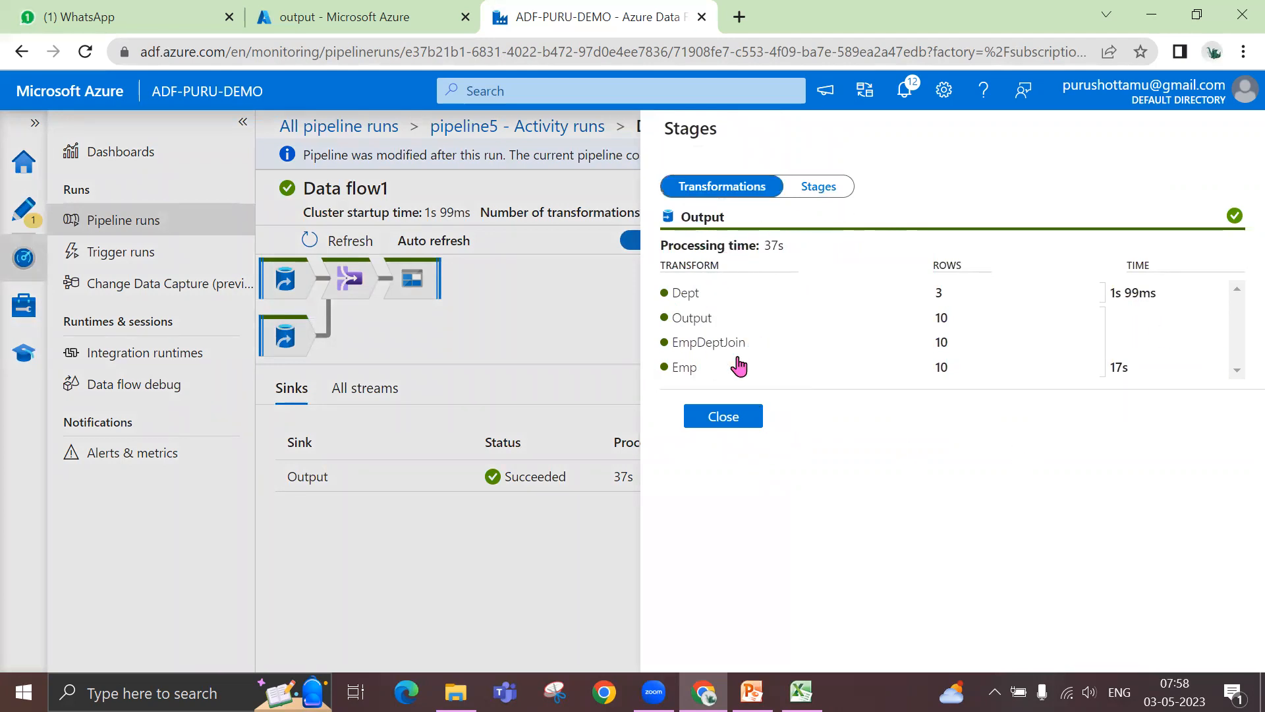
click(724, 417)
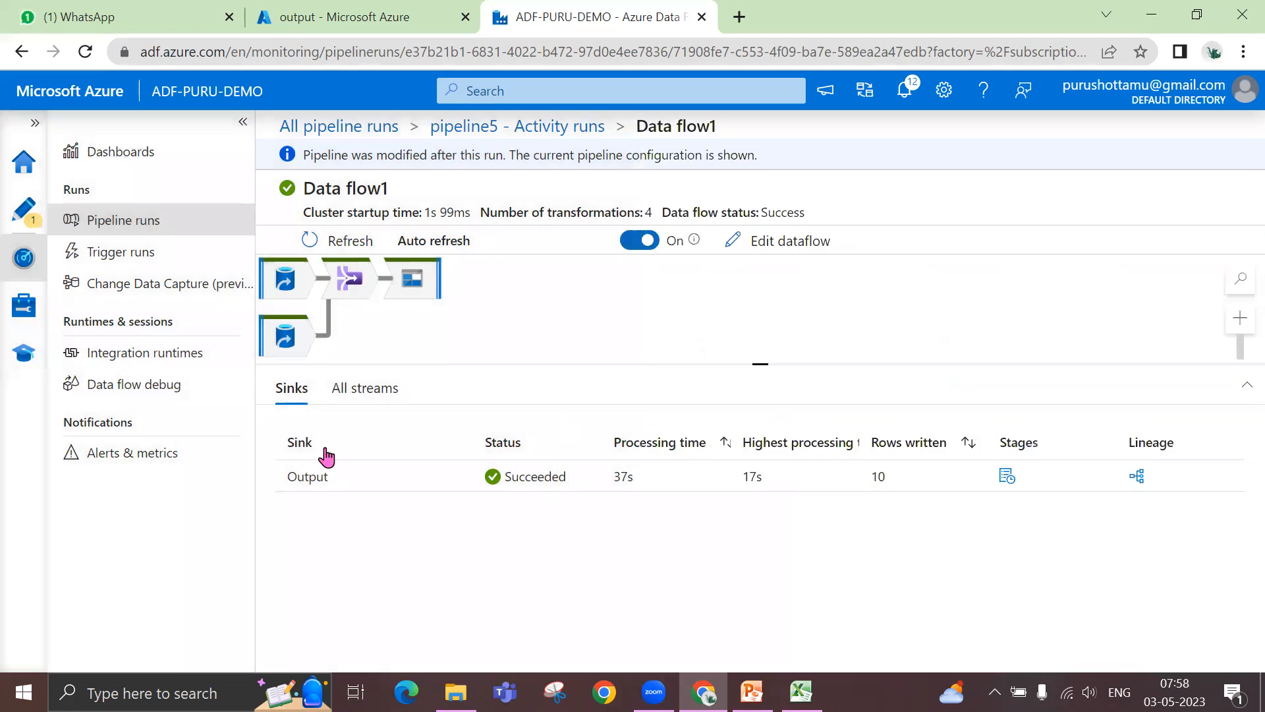
click(359, 398)
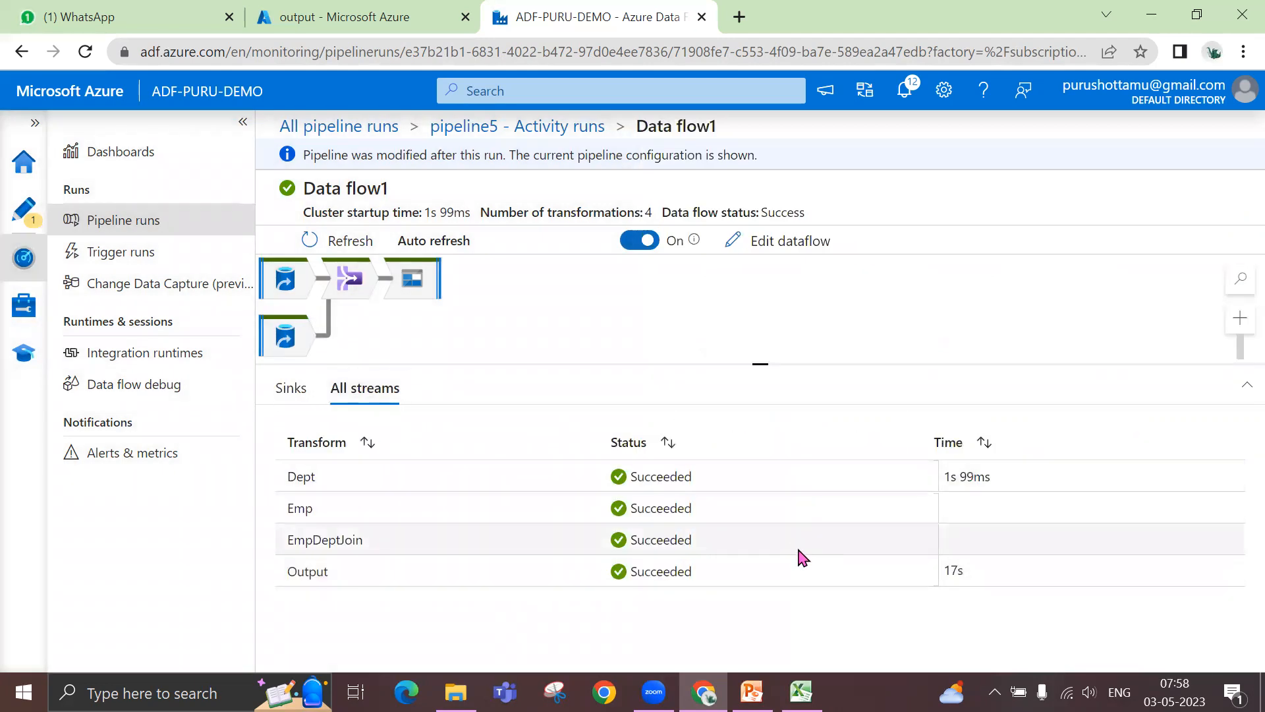
- Review the Data flow1 run's sink summary and the diagnostics of the Dept and Emp sources
click(270, 390)
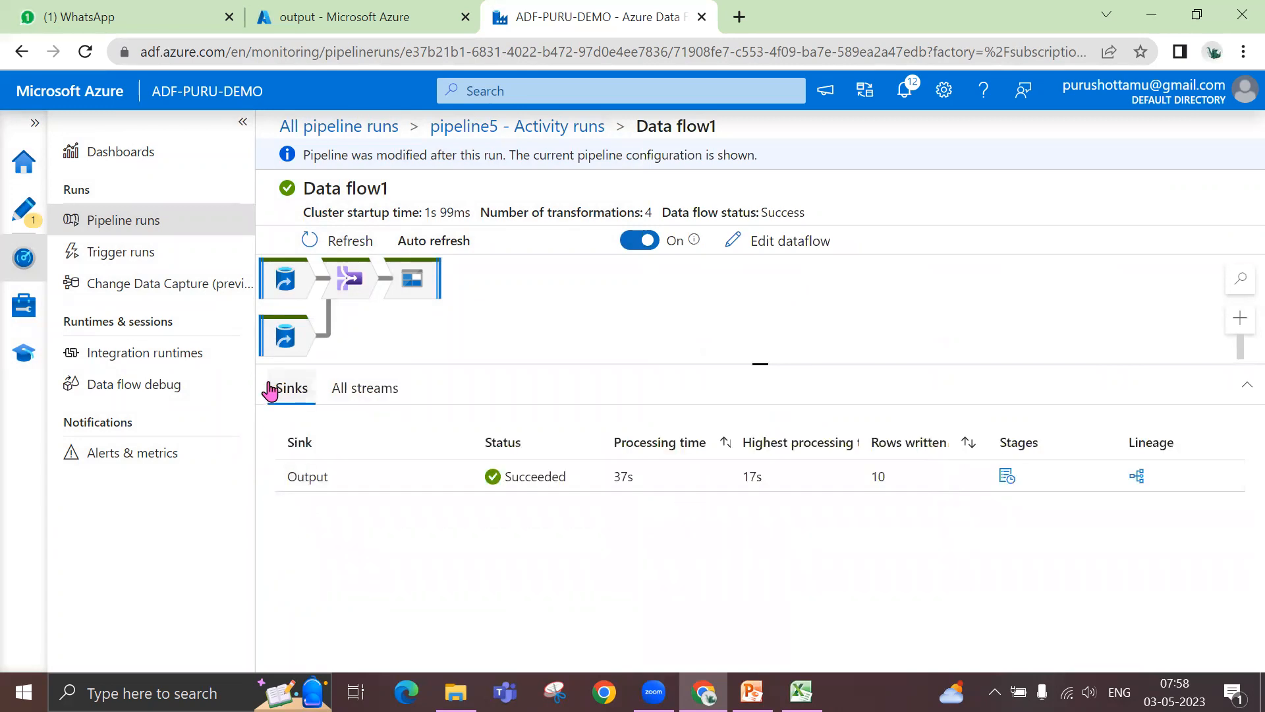
click(289, 340)
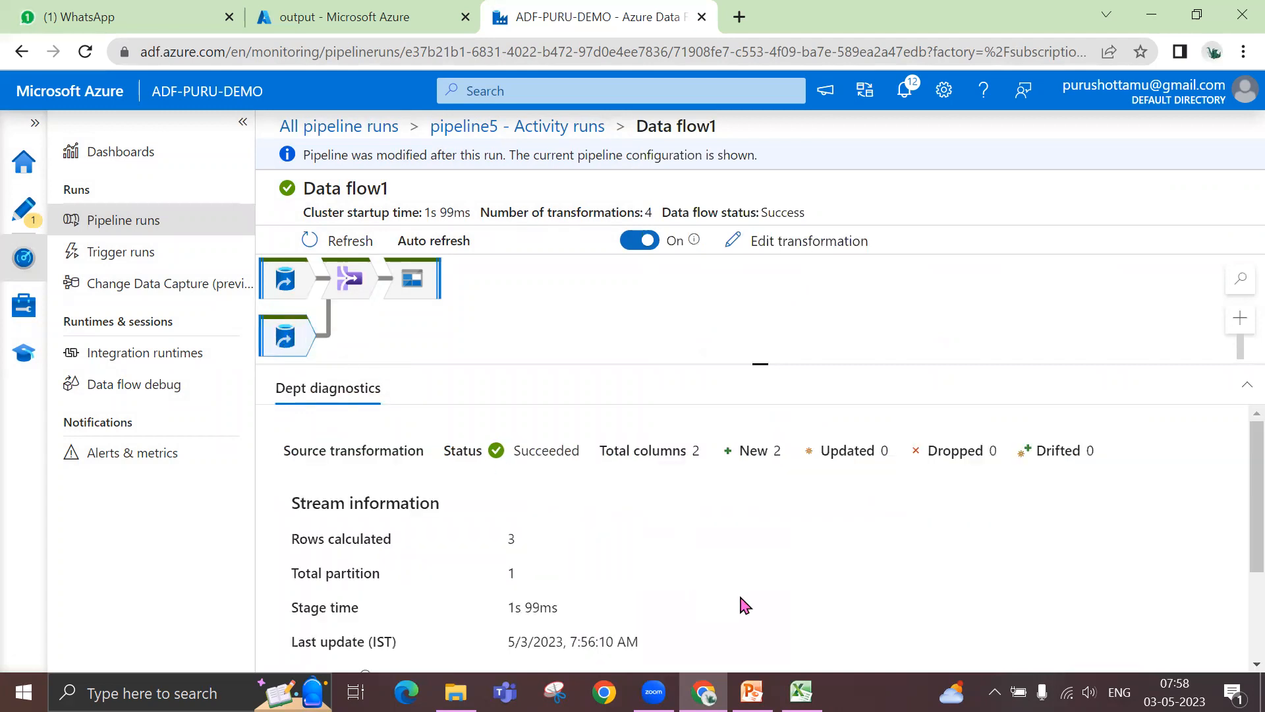
scroll(744, 604, down, 3)
scroll(749, 604, up, 3)
drag(758, 363, 757, 310)
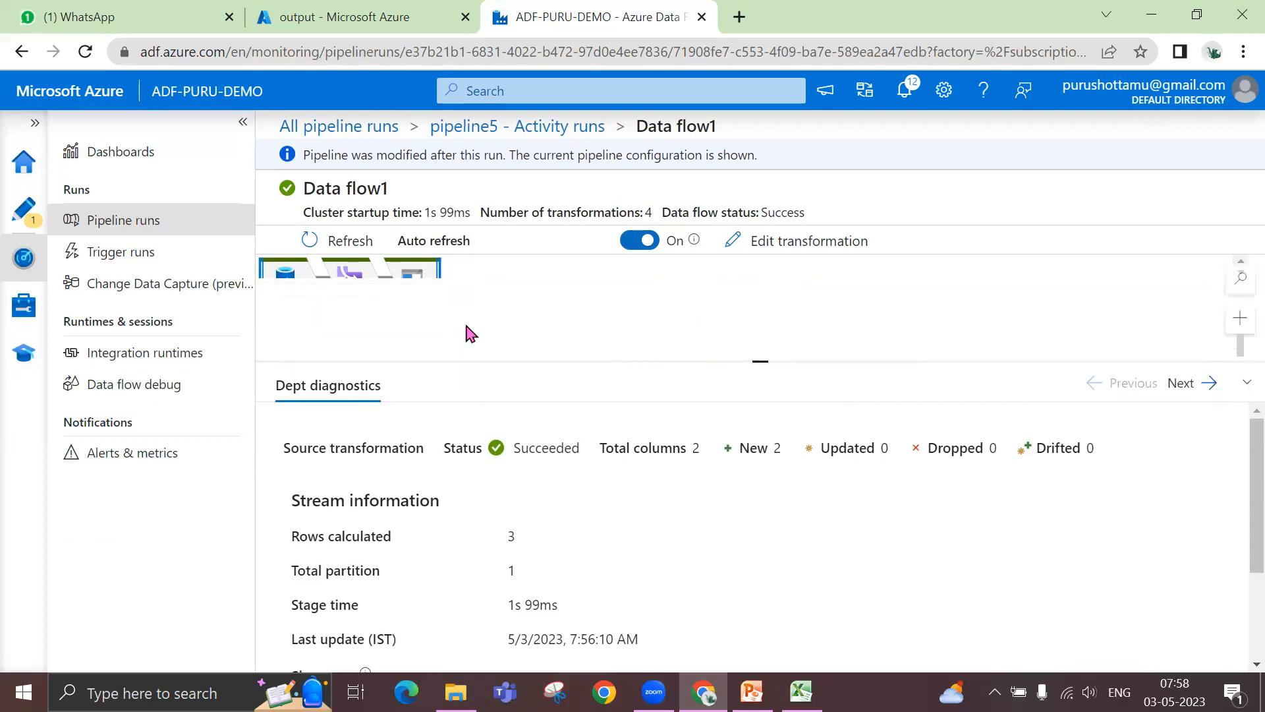
click(286, 282)
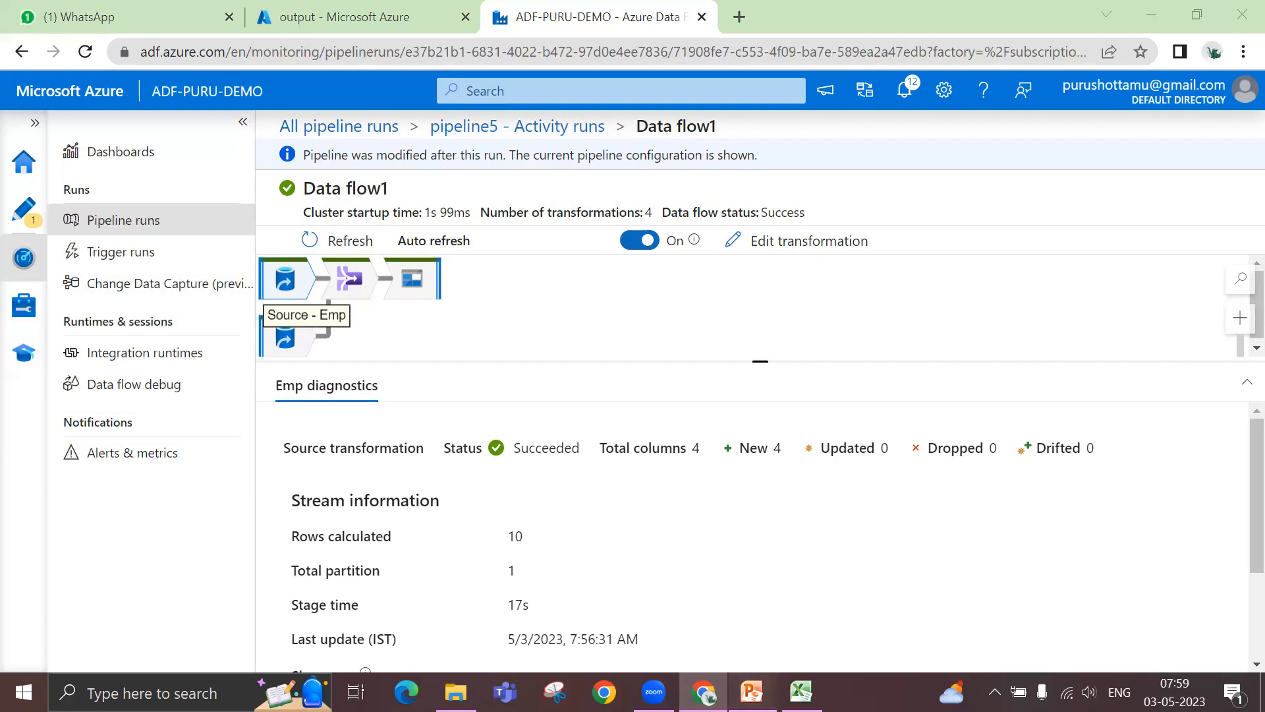
- Open the ADFDF-Cheat-Sheet-sqlplayer PDF from the Downloads folder in Microsoft Edge and maximize its window
click(751, 692)
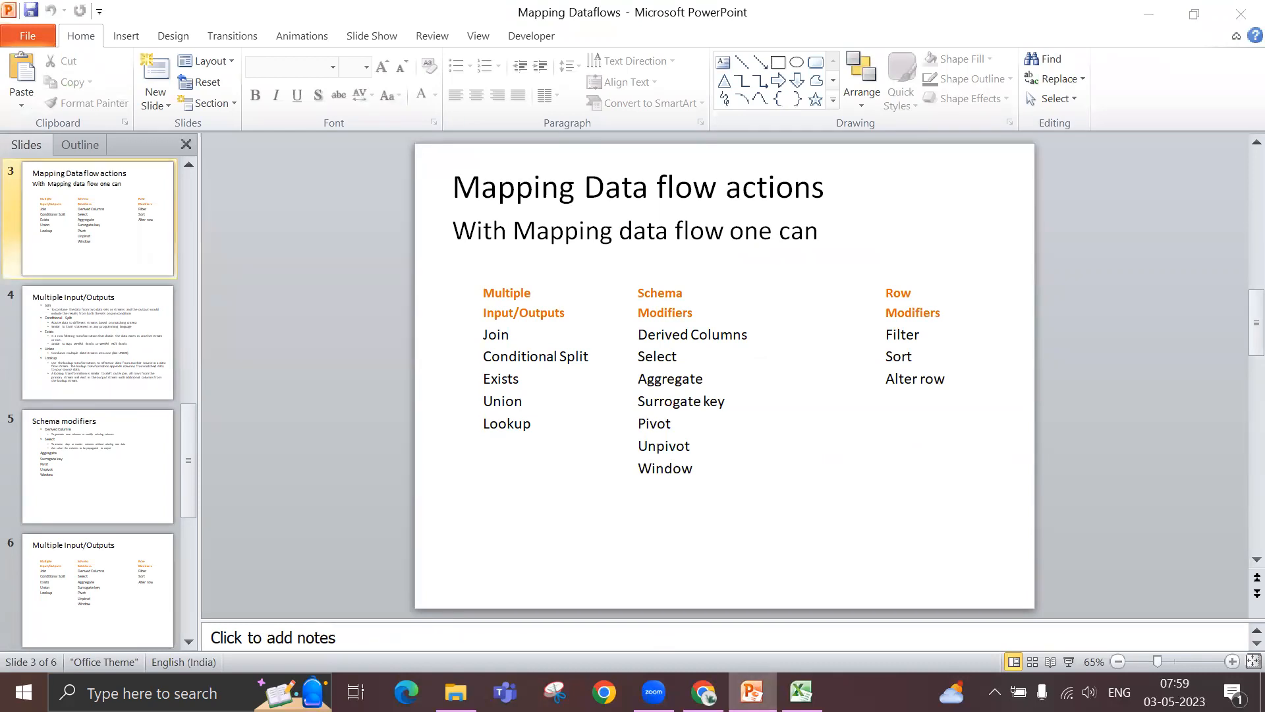
click(704, 679)
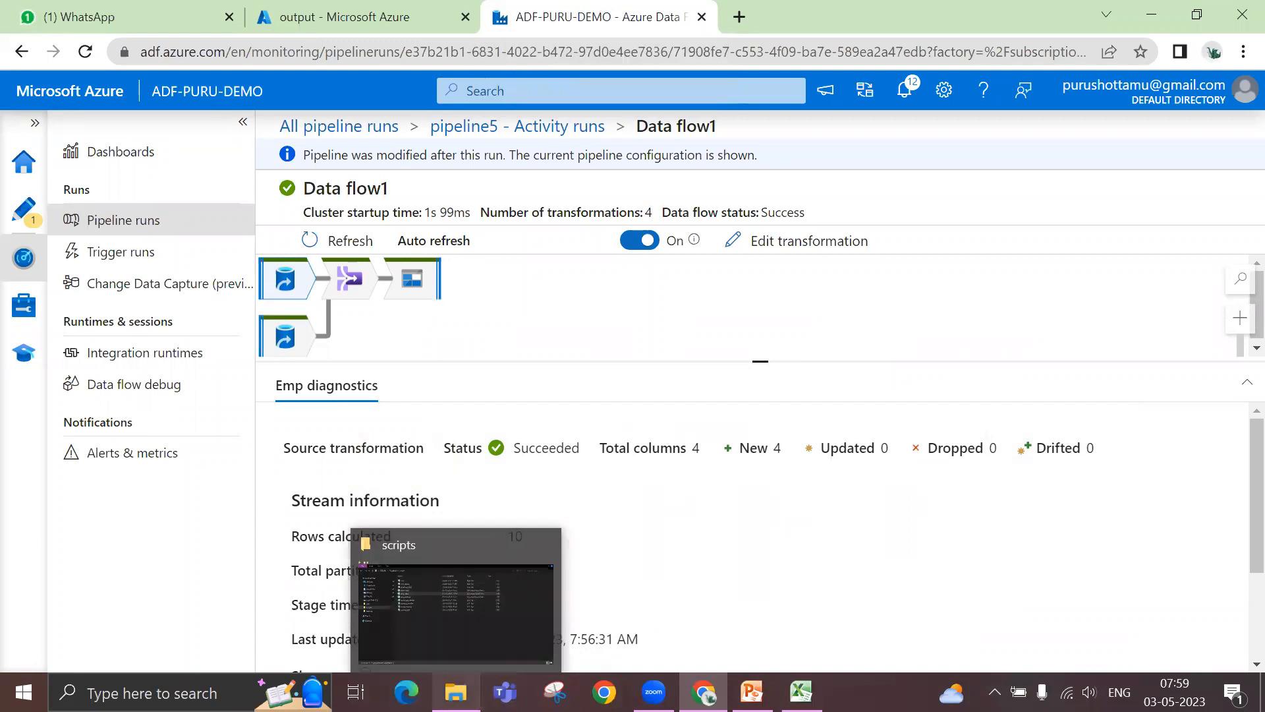
click(455, 692)
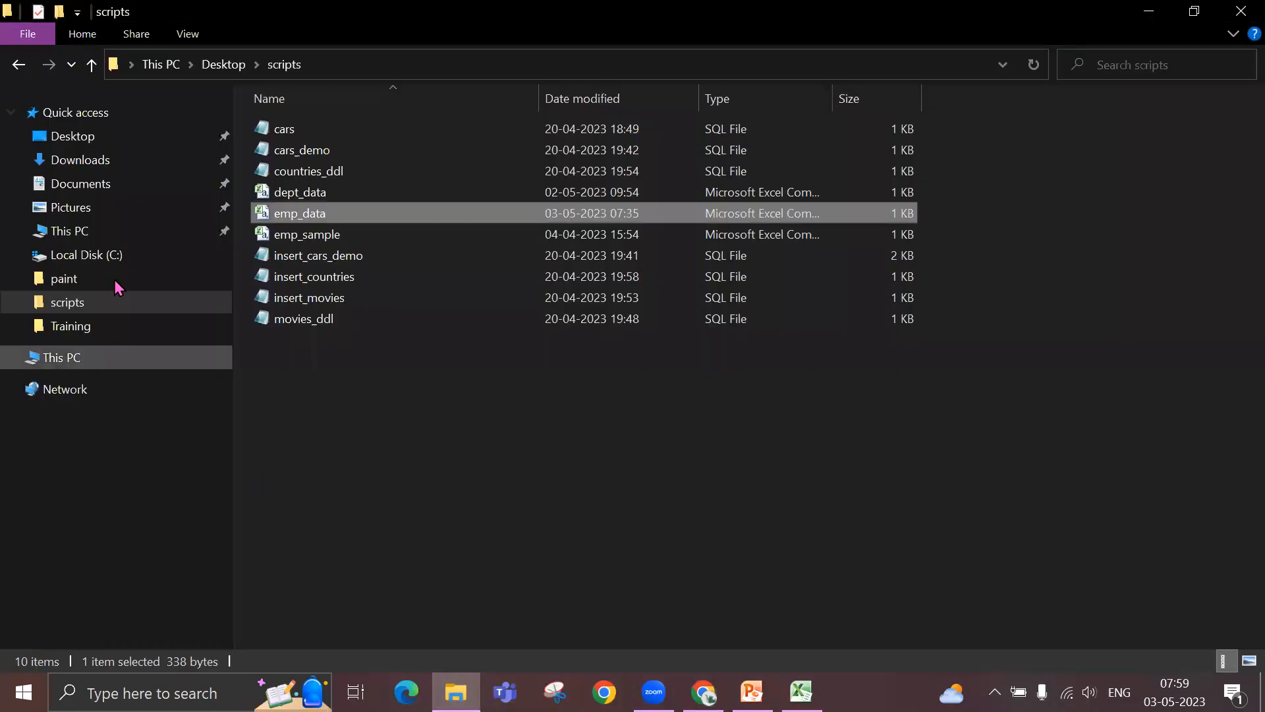
click(87, 170)
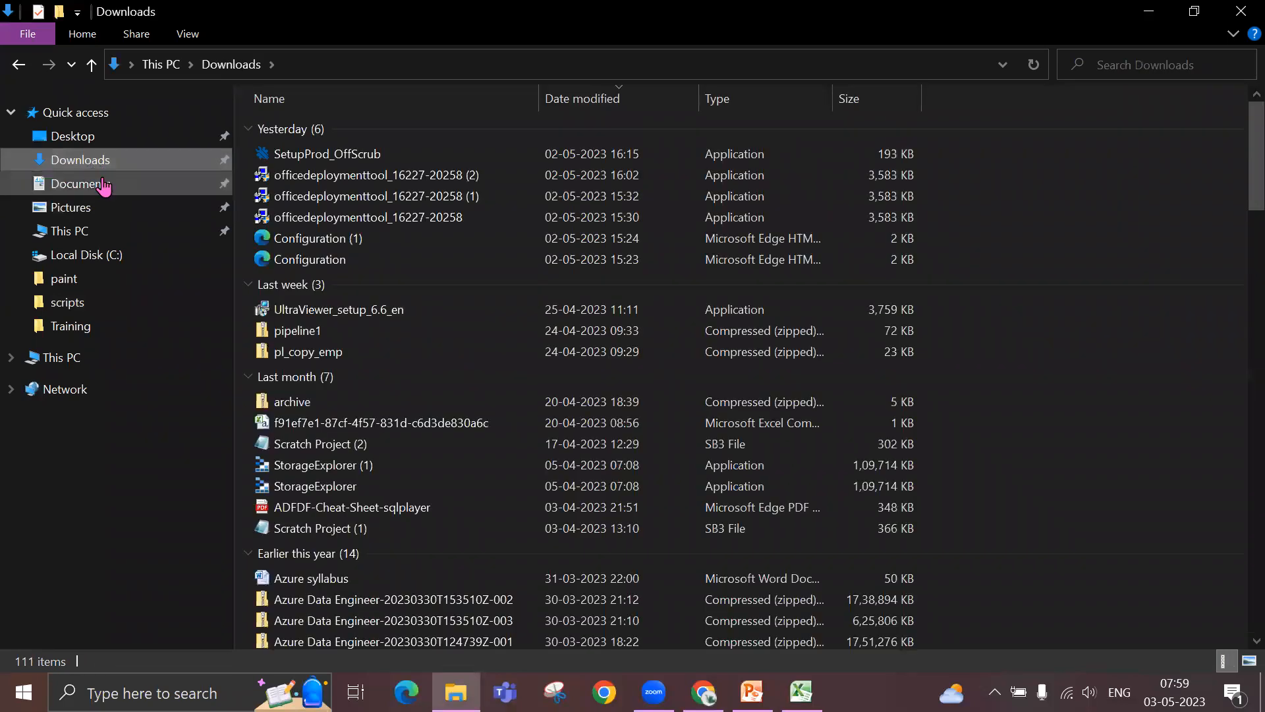
double_click(410, 507)
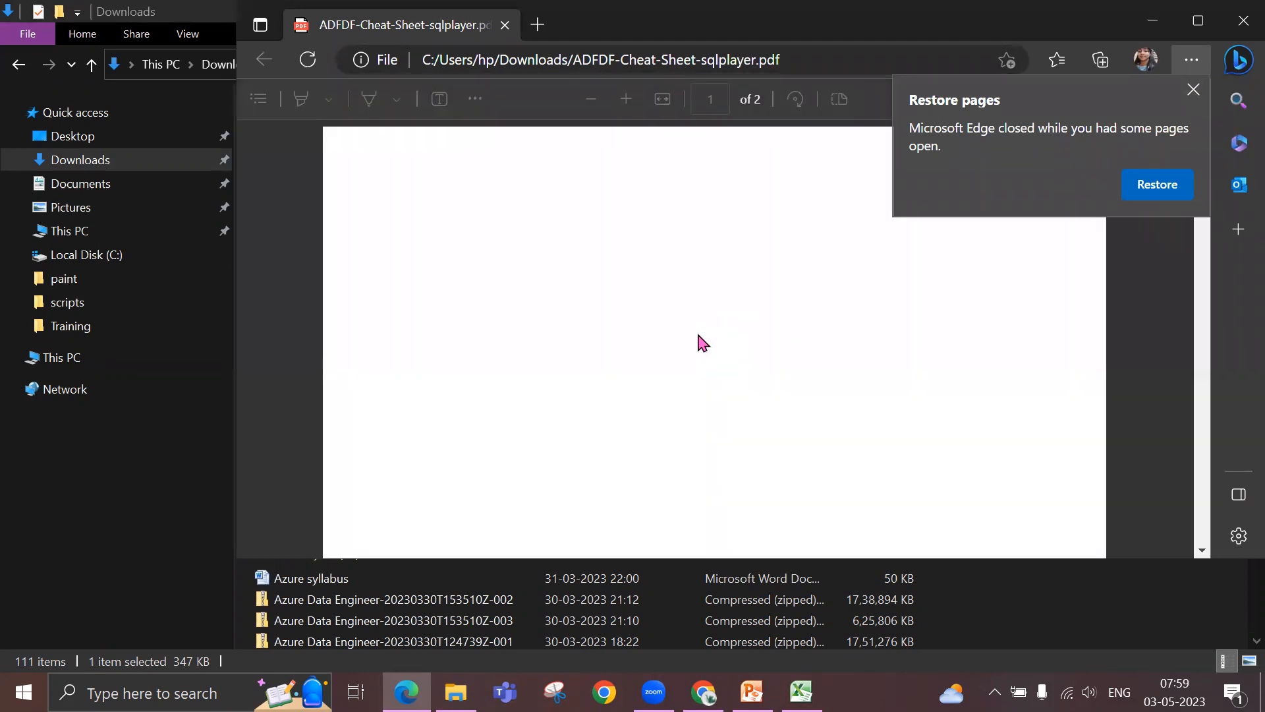
click(1192, 91)
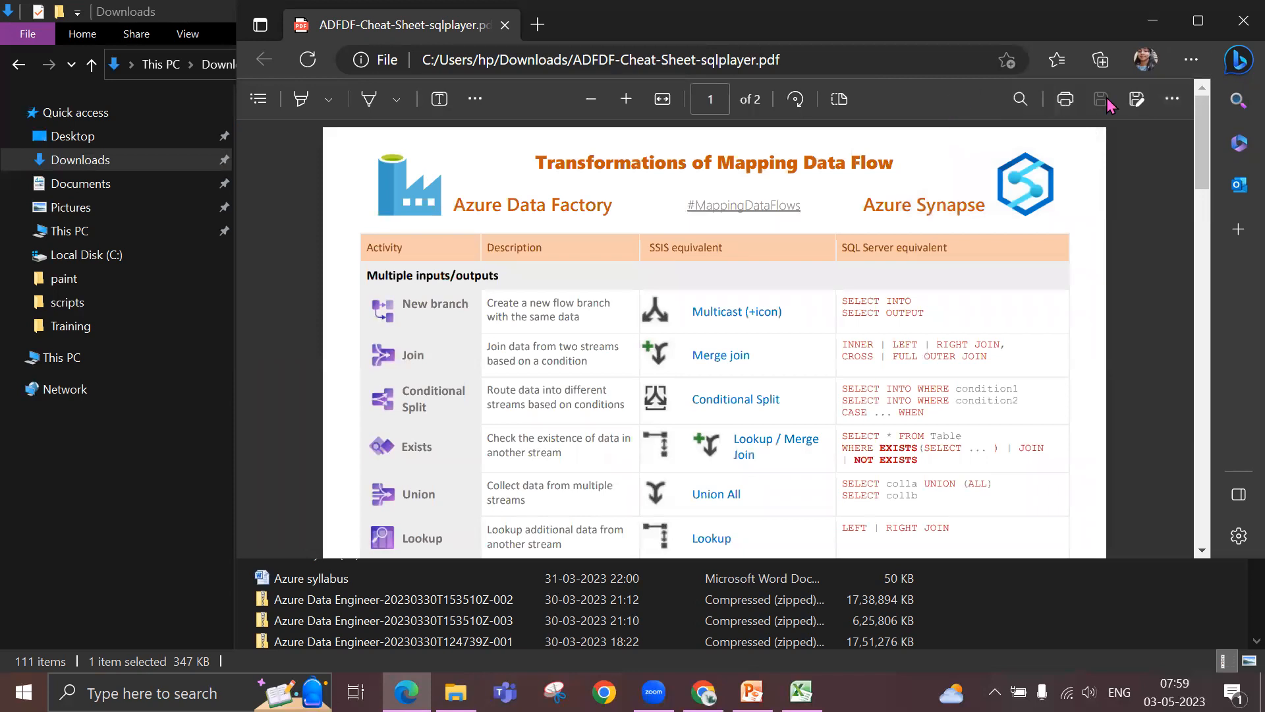
click(1152, 21)
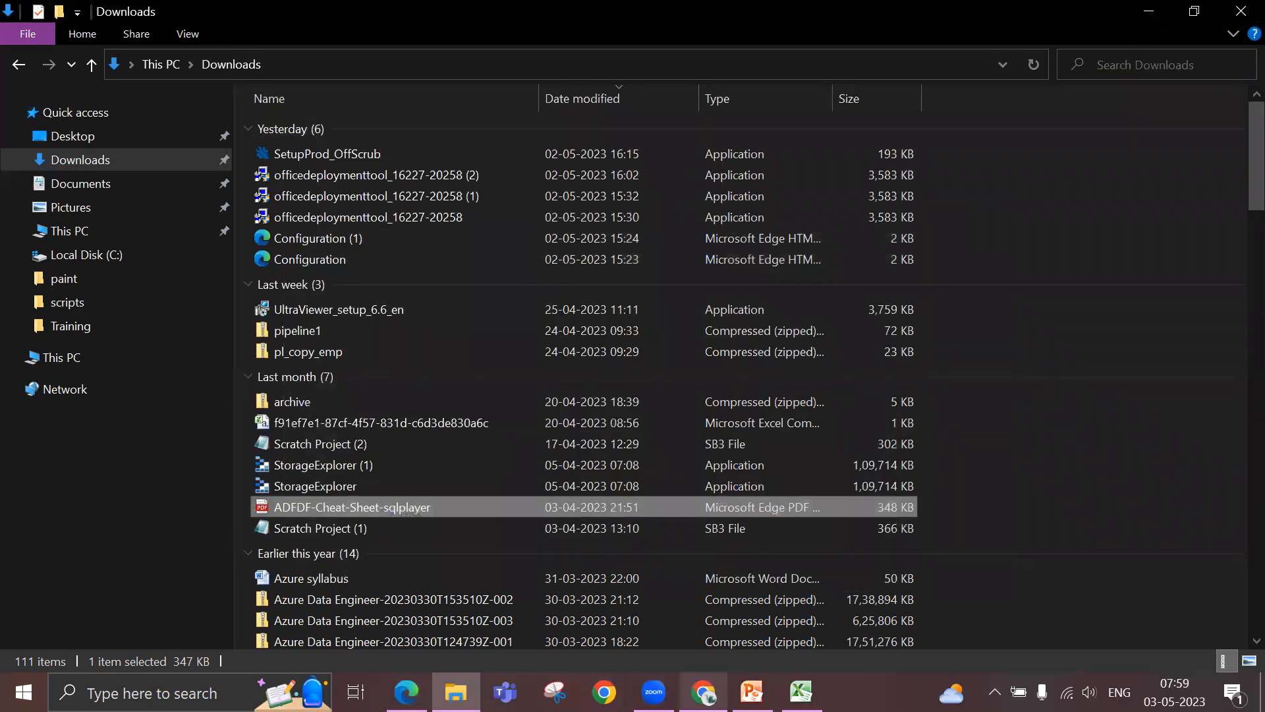
click(407, 691)
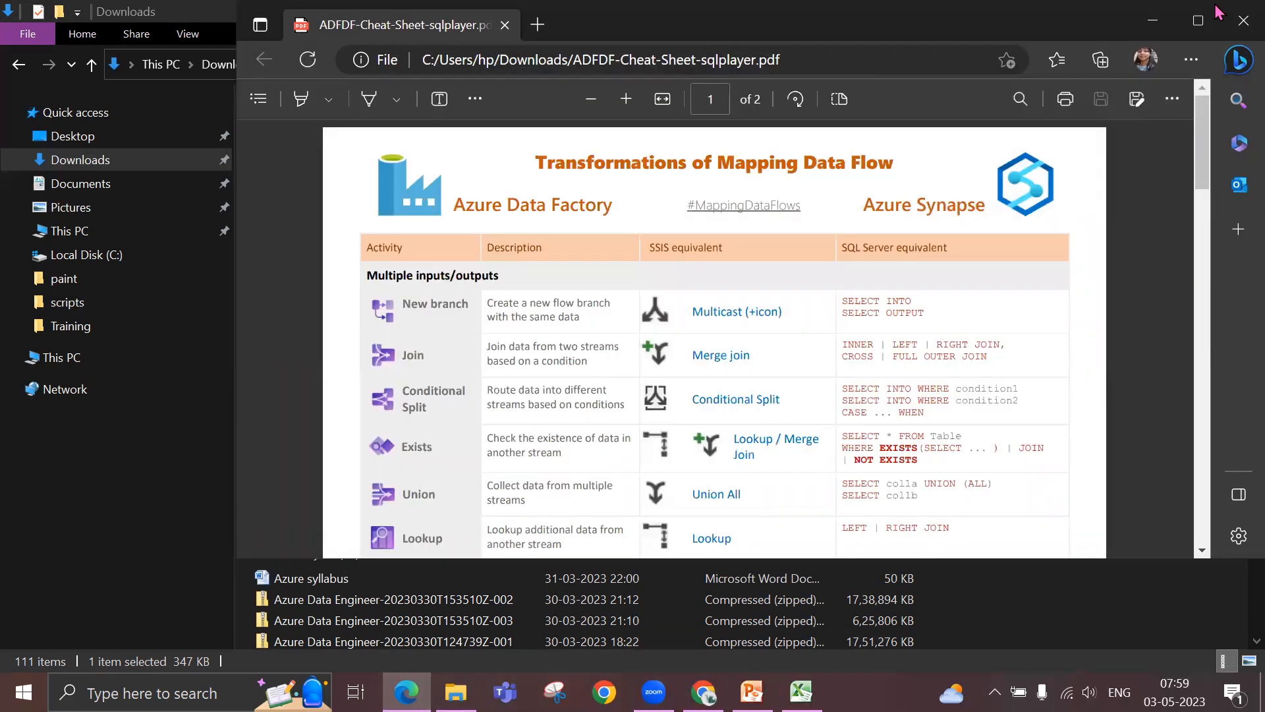
click(1195, 29)
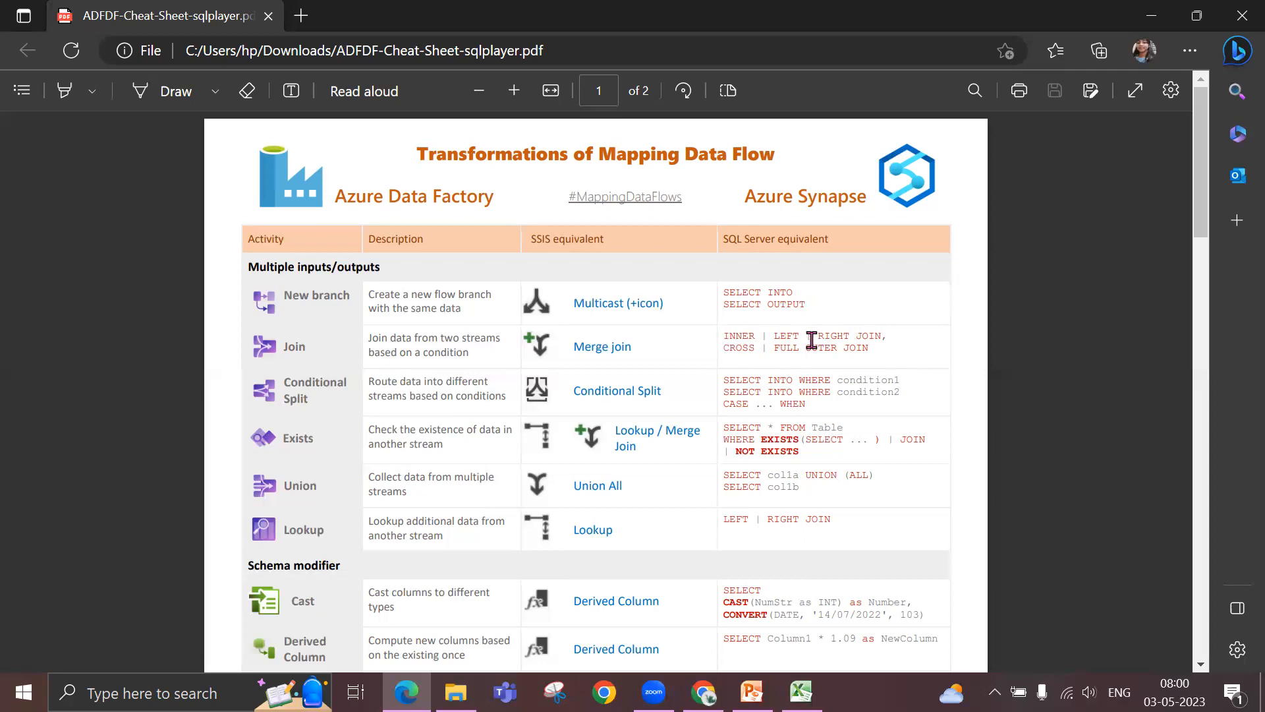
- Examine the join types listed as the SQL Server equivalent of the Join transformation, marking the inner, left and right joins
drag(883, 345, 729, 337)
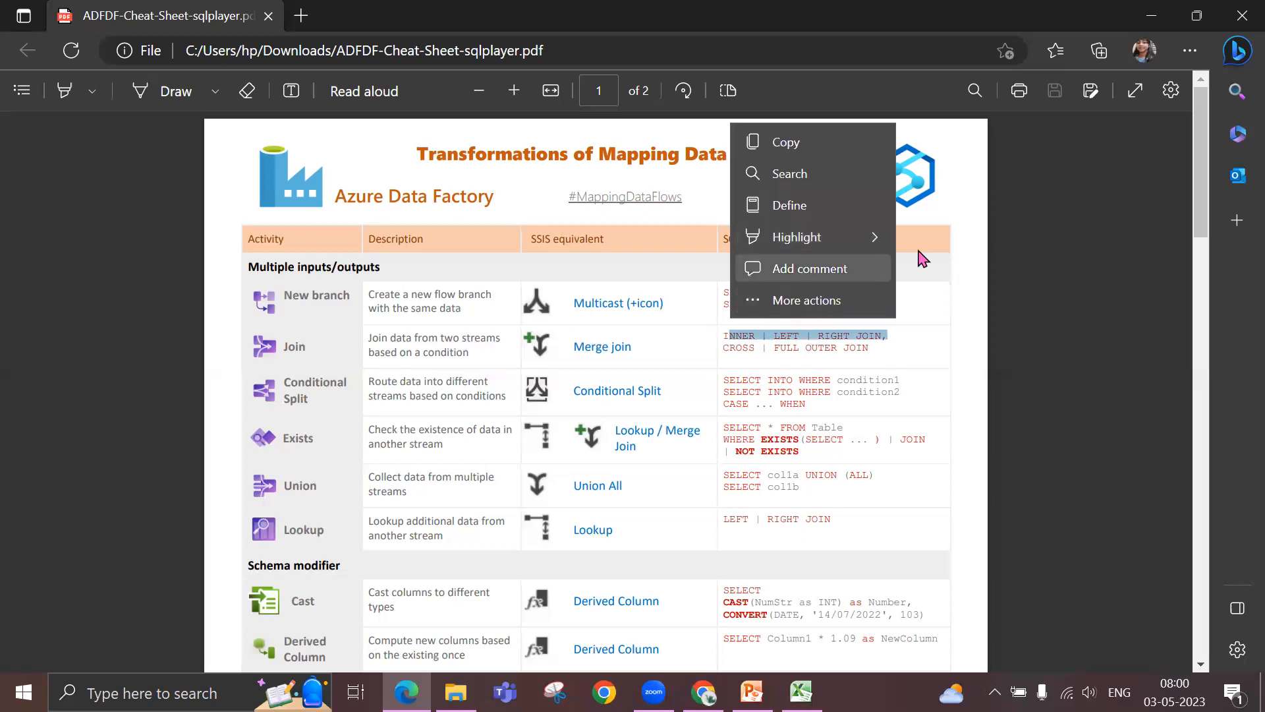
click(957, 206)
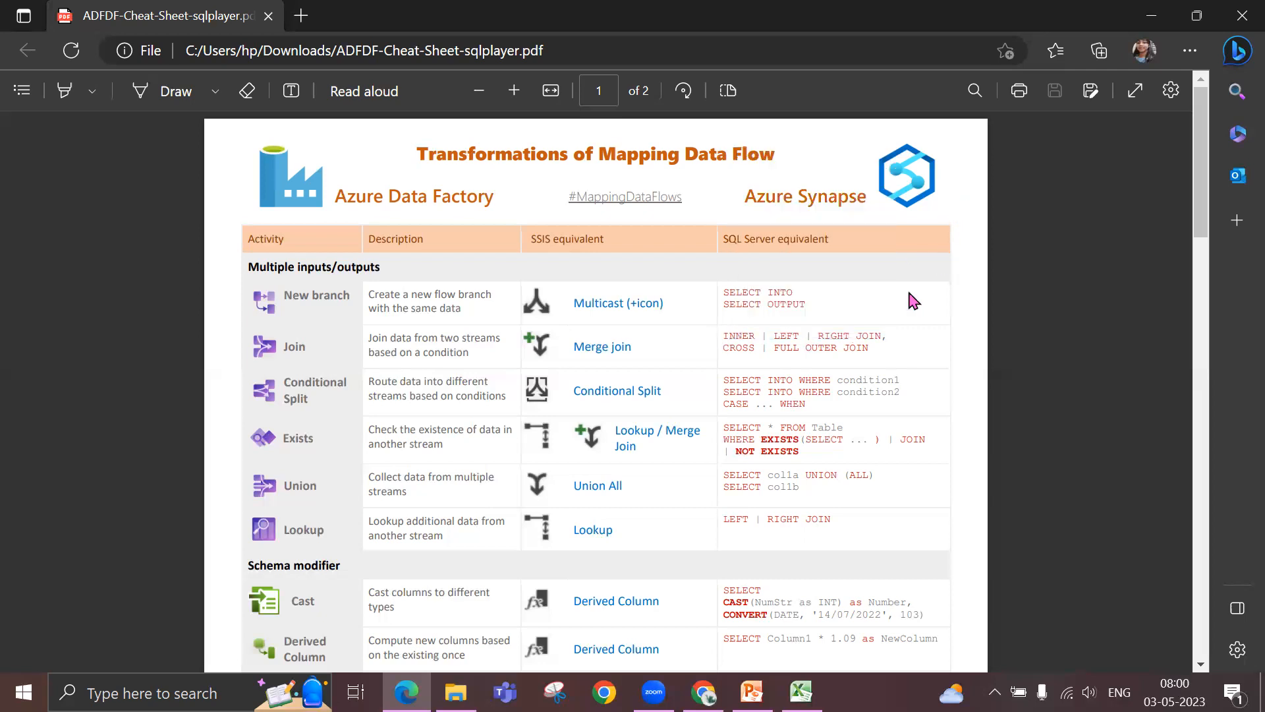
double_click(731, 335)
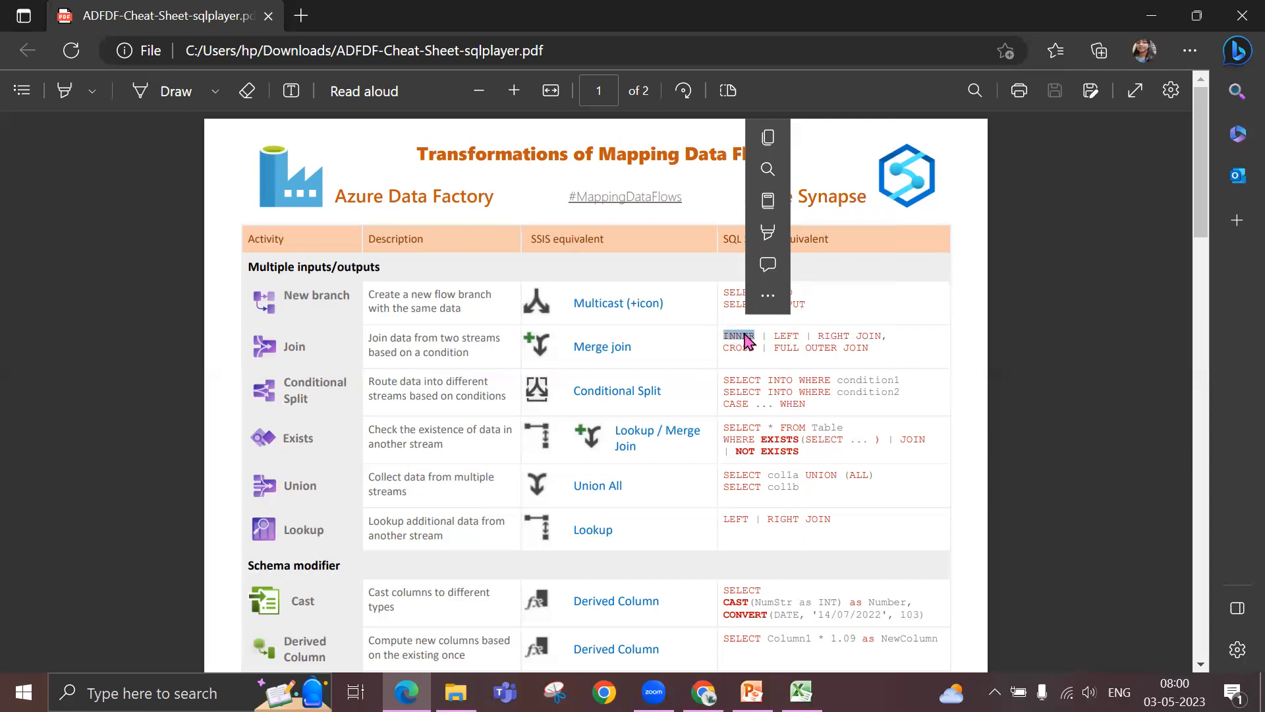
double_click(775, 327)
click(860, 335)
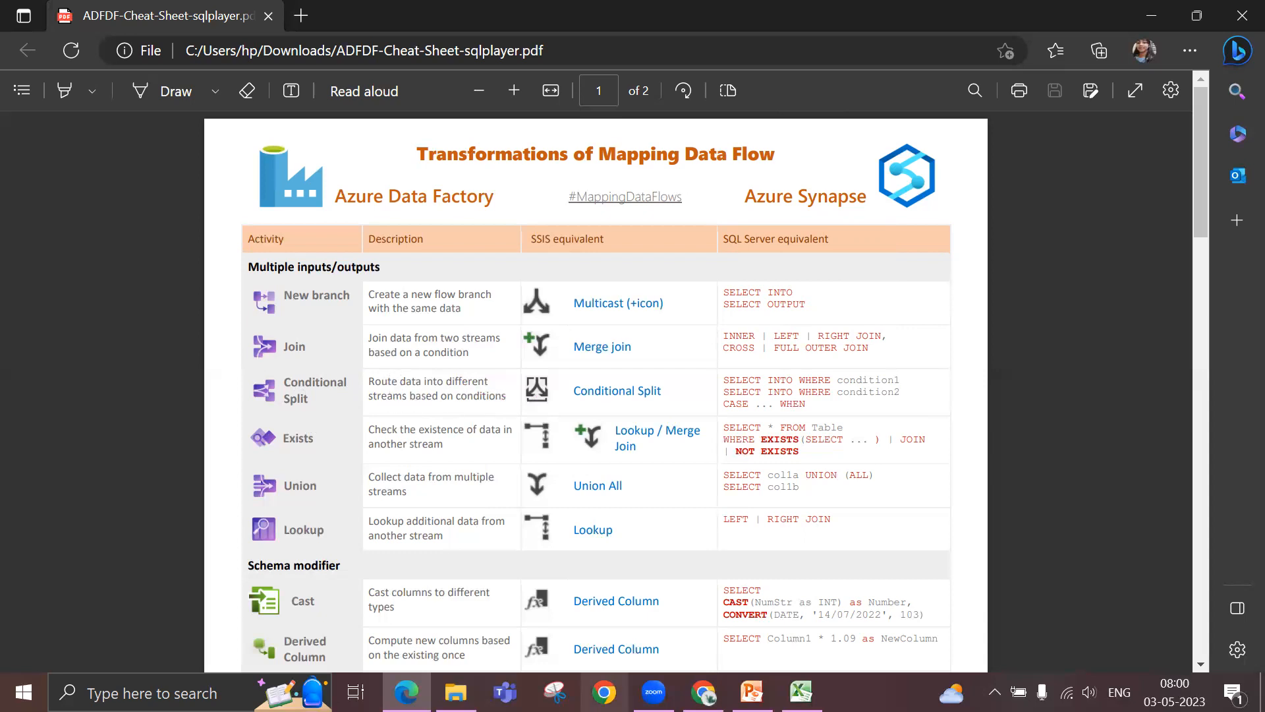
- Switch to Excel to check the Deptno values in the emp_data workbook, and minimize it to return to the cheat sheet
click(802, 692)
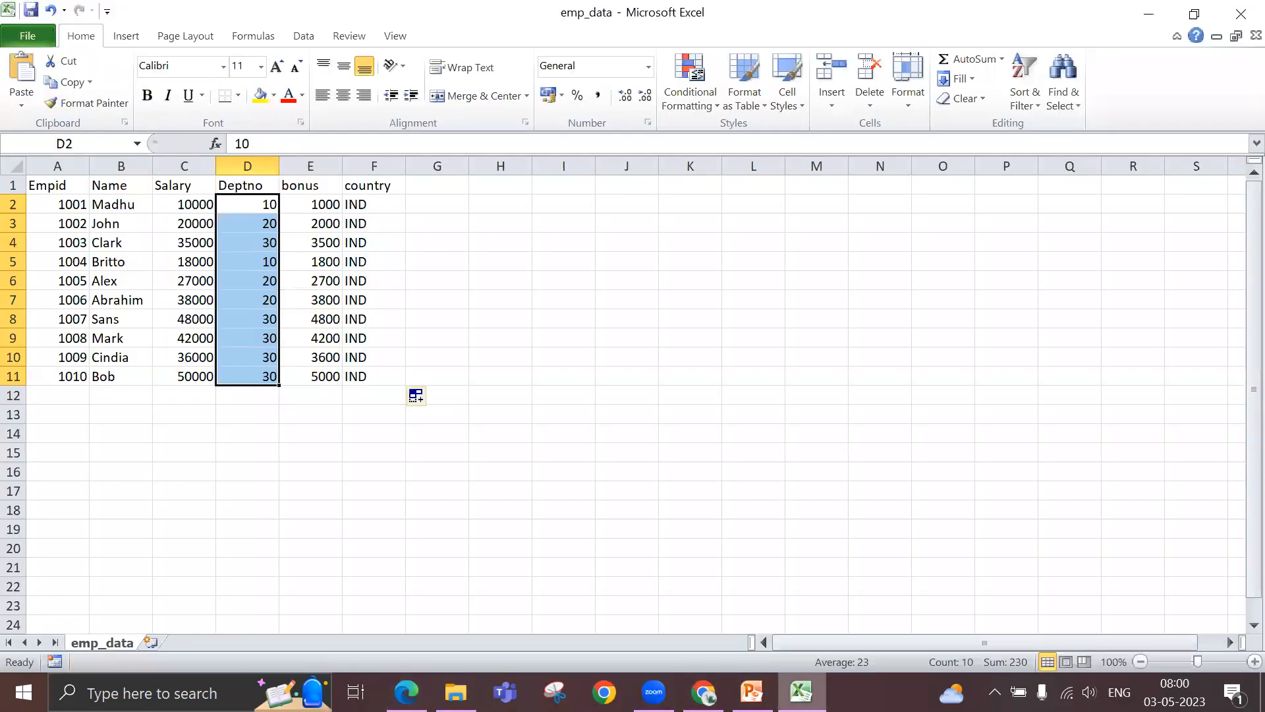
click(310, 434)
click(260, 206)
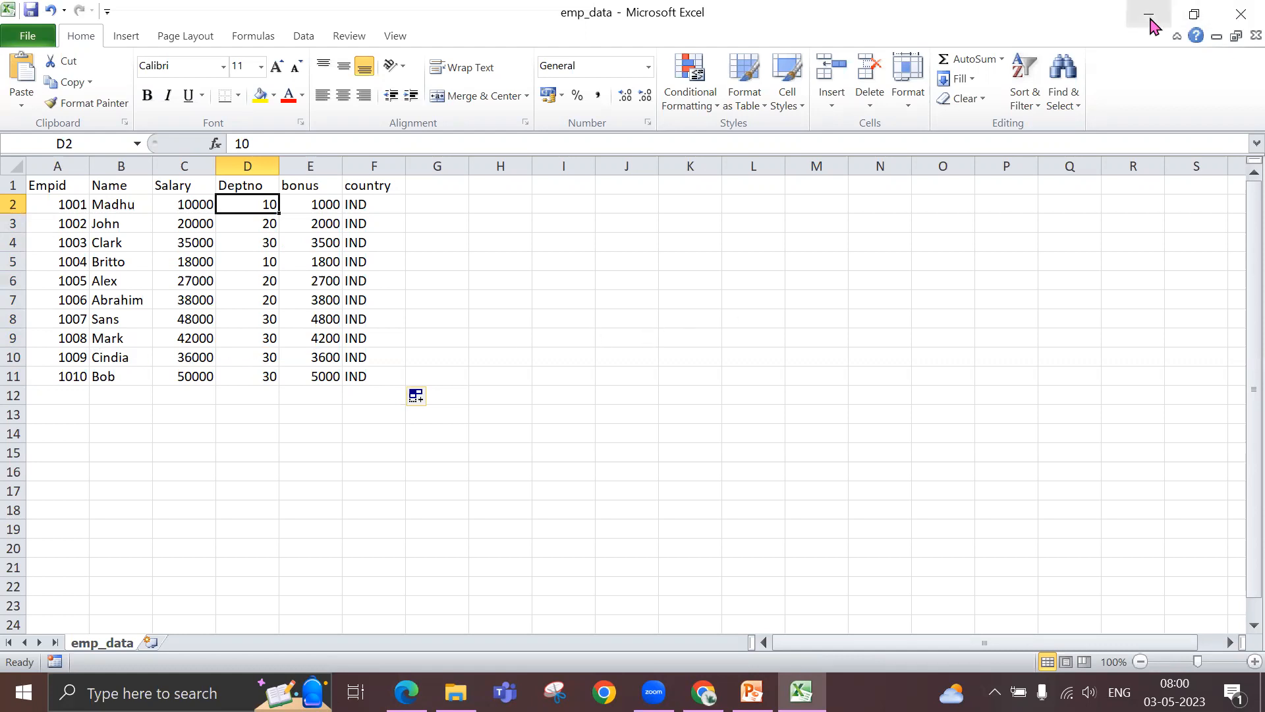
click(1150, 15)
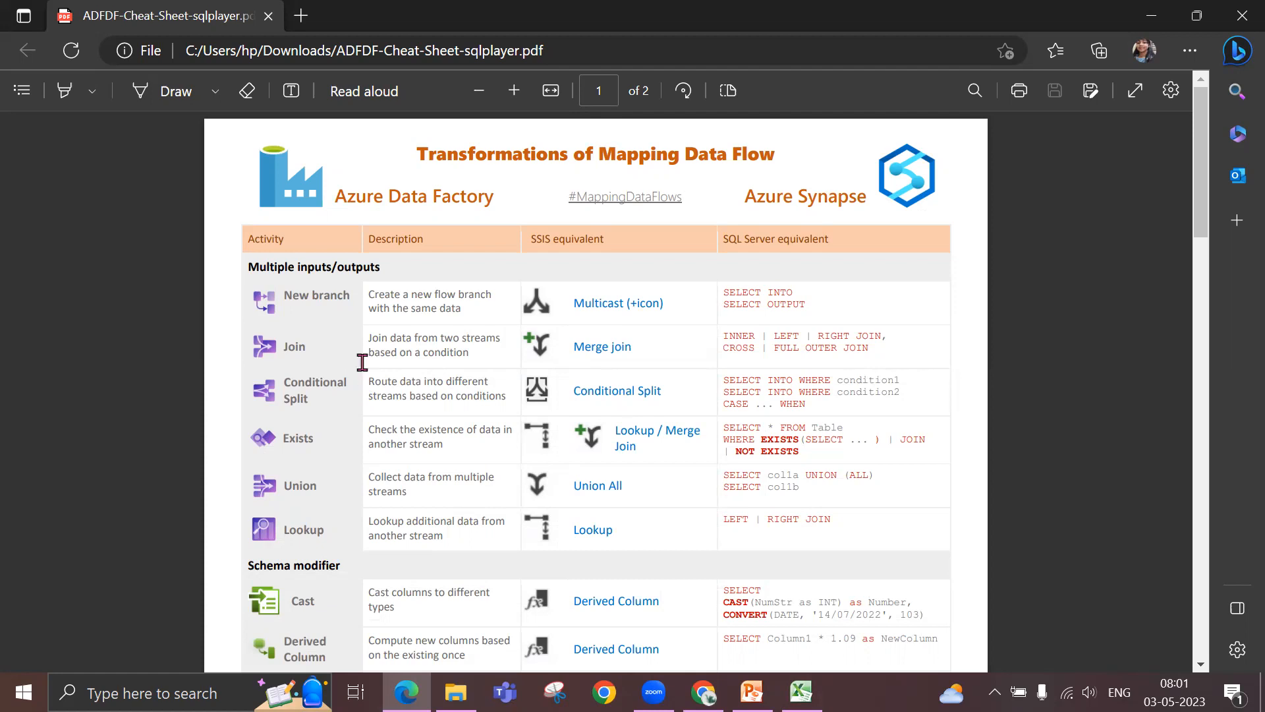
- Review the multiple inputs/outputs transformations from Join to Lookup in the cheat sheet, singling out Join and Conditional Split
drag(369, 339, 841, 511)
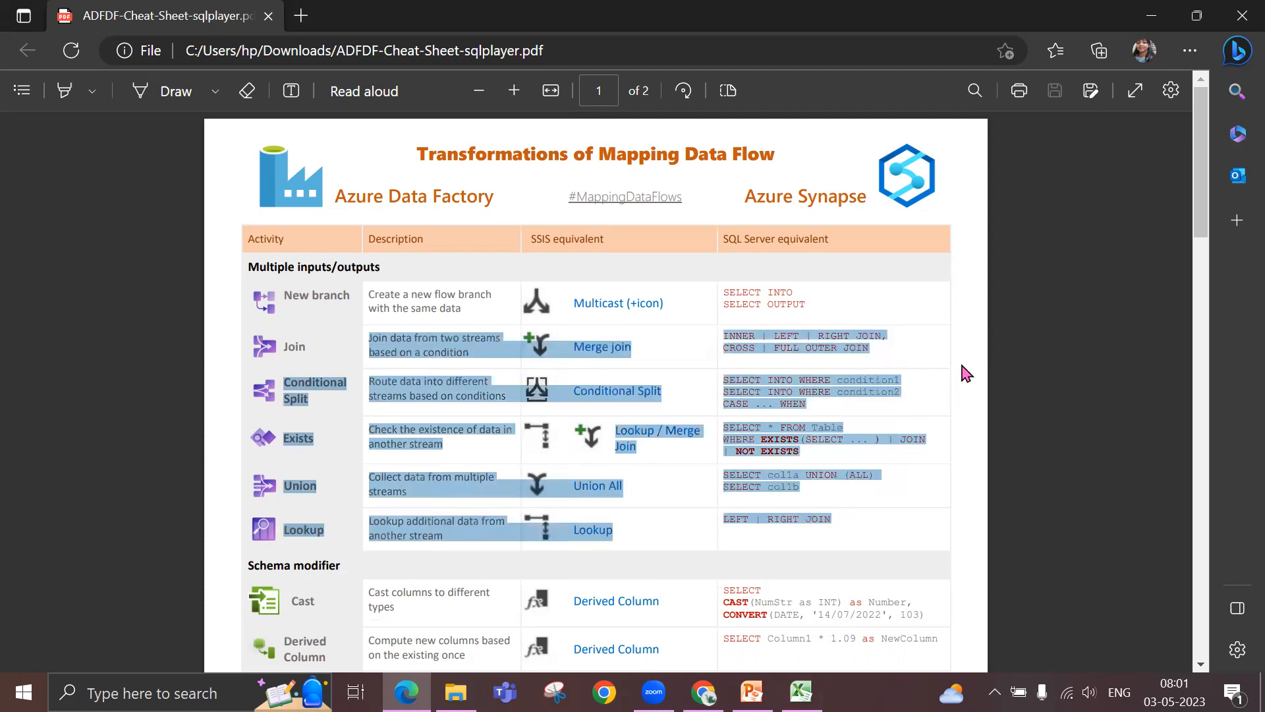
click(449, 442)
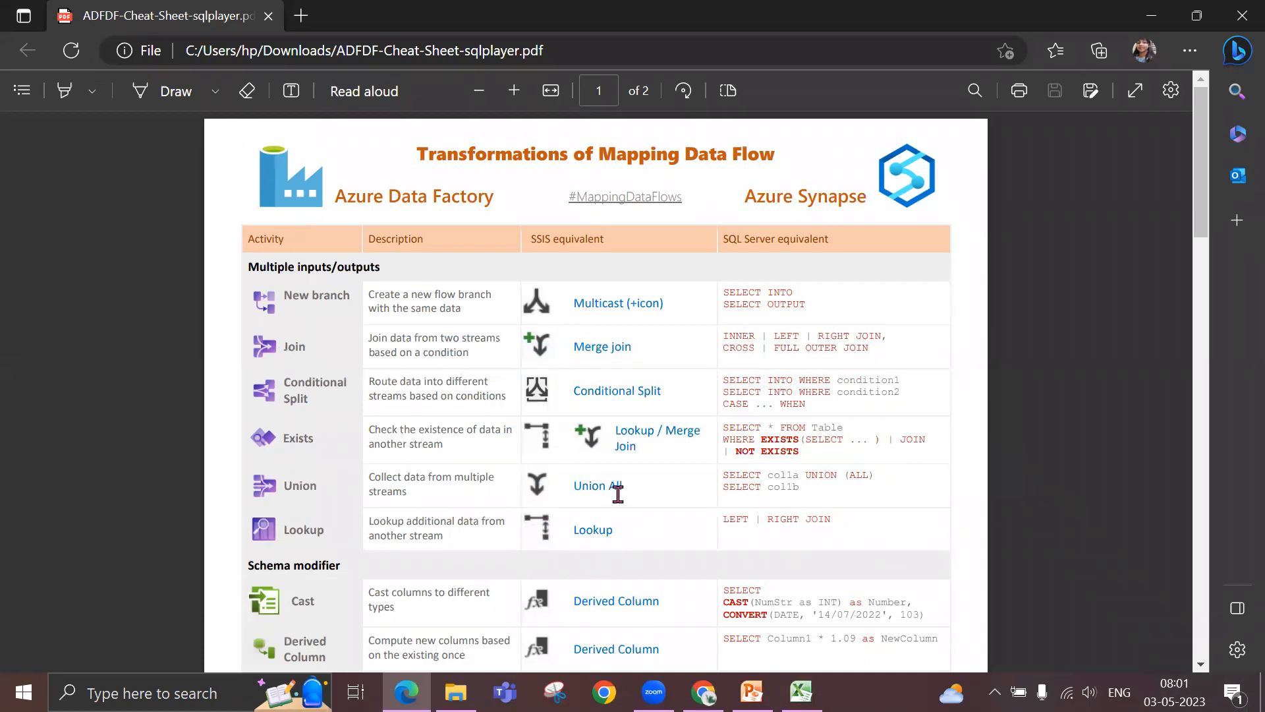
double_click(294, 343)
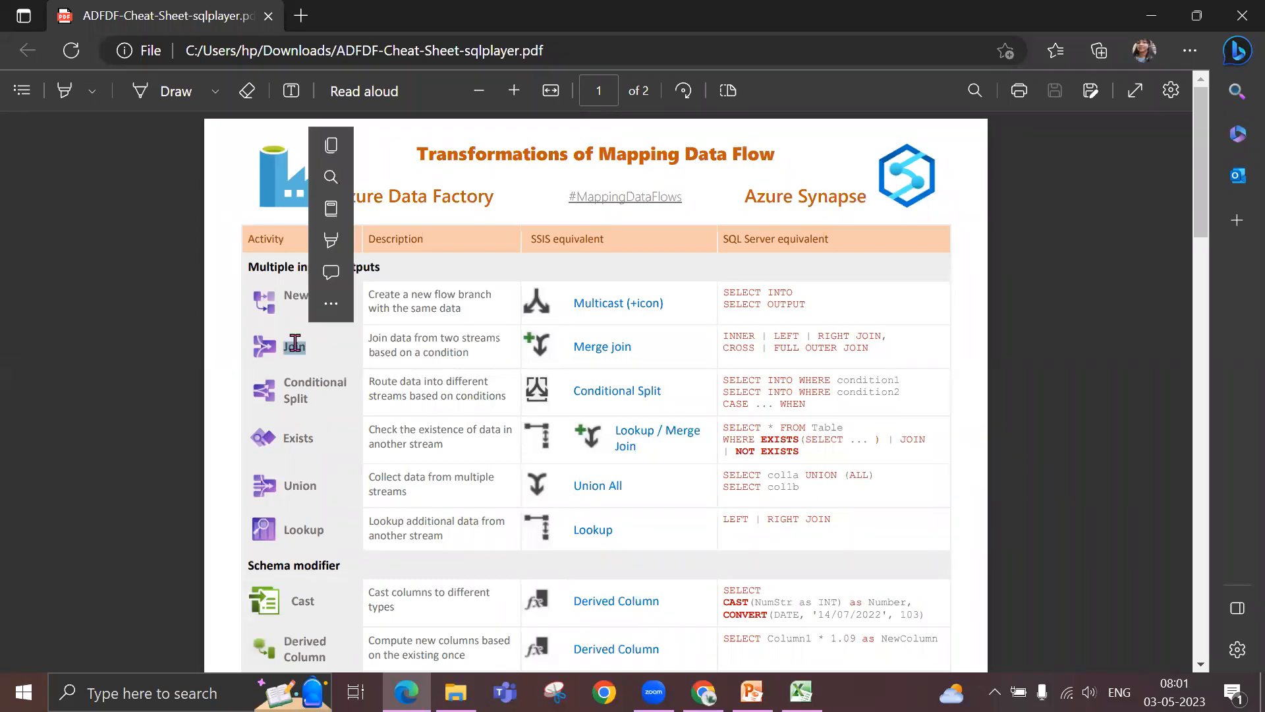
click(306, 379)
double_click(306, 380)
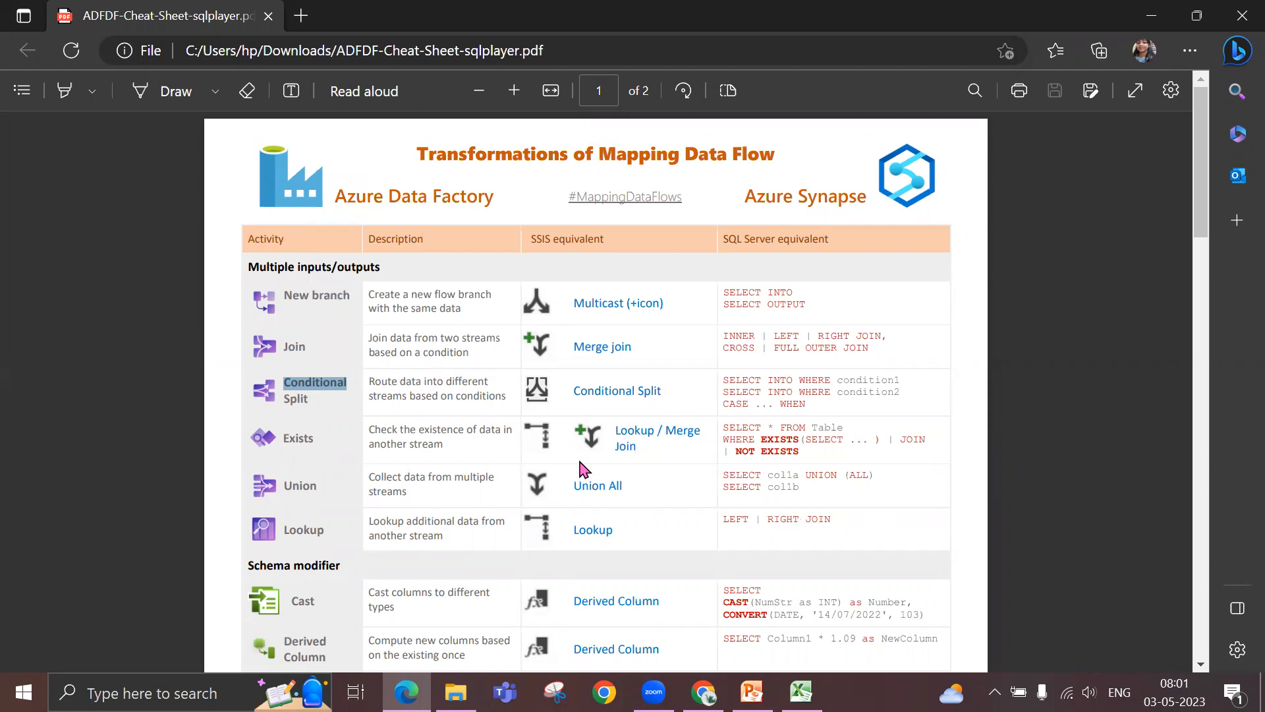
- Close the cheat sheet, return to the Data flow1 run details in Chrome and enlarge the data flow graph area
click(1239, 13)
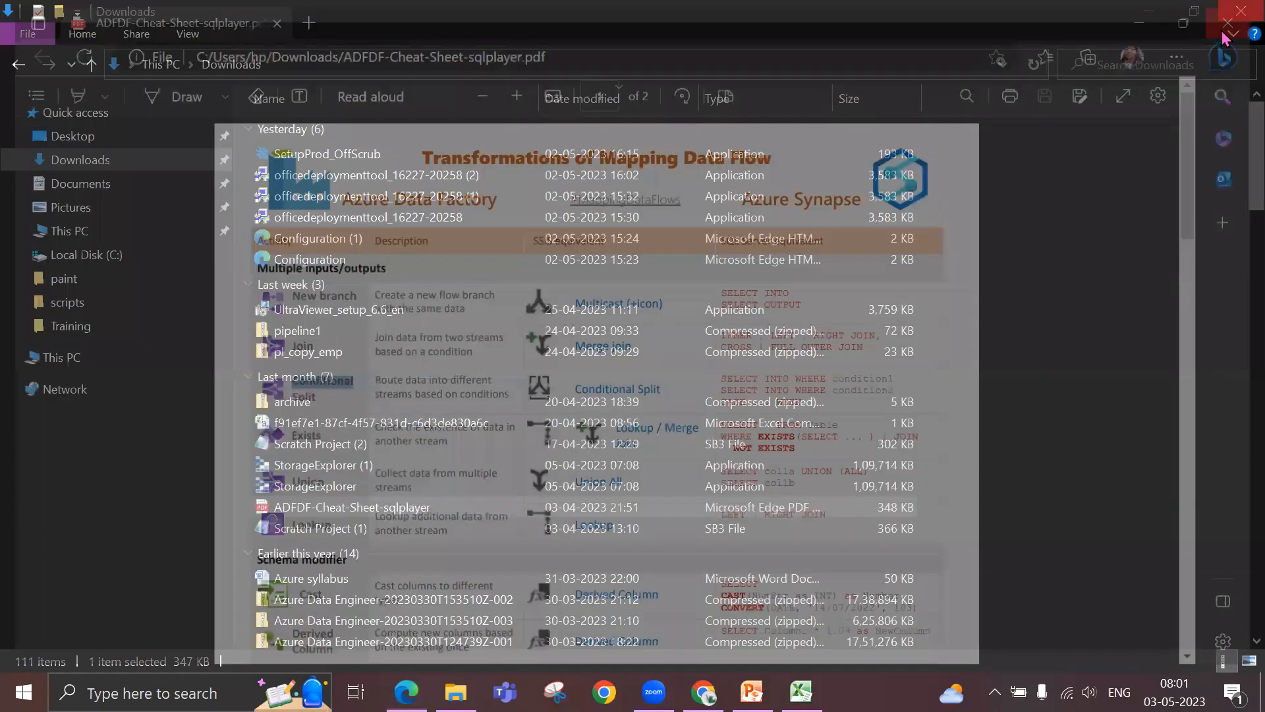
click(704, 692)
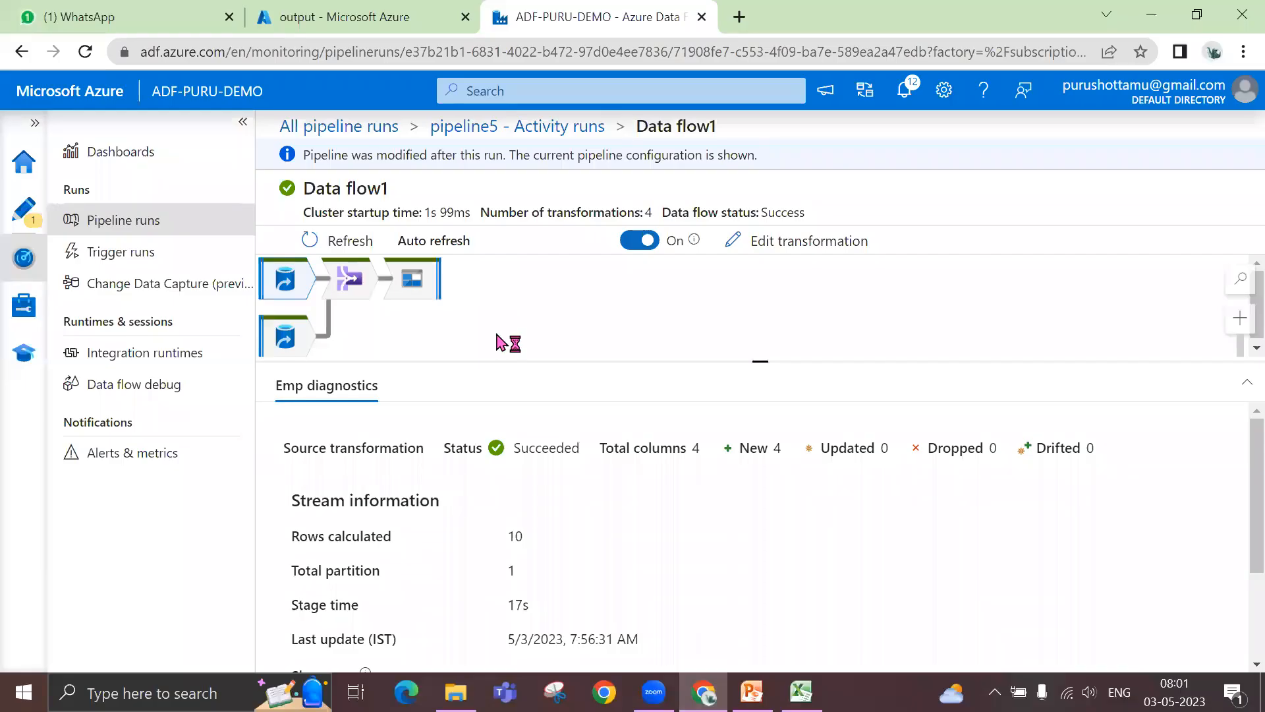
drag(759, 363, 759, 386)
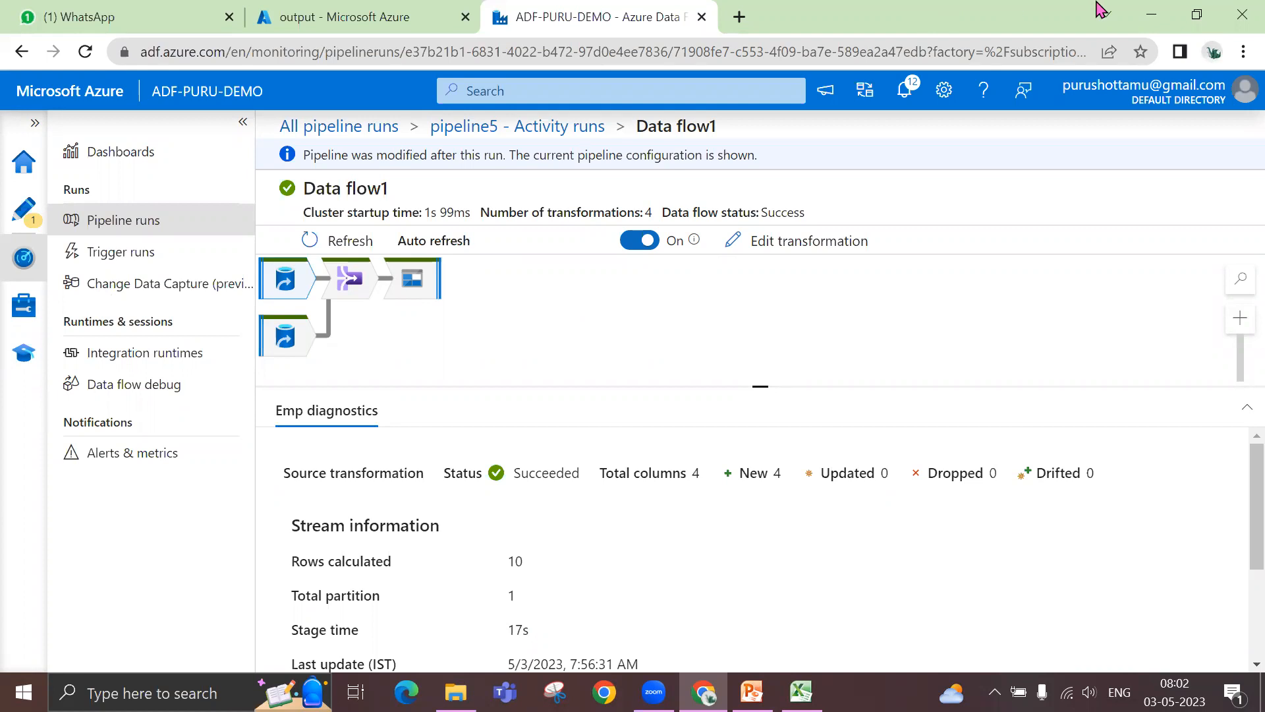
click(1153, 12)
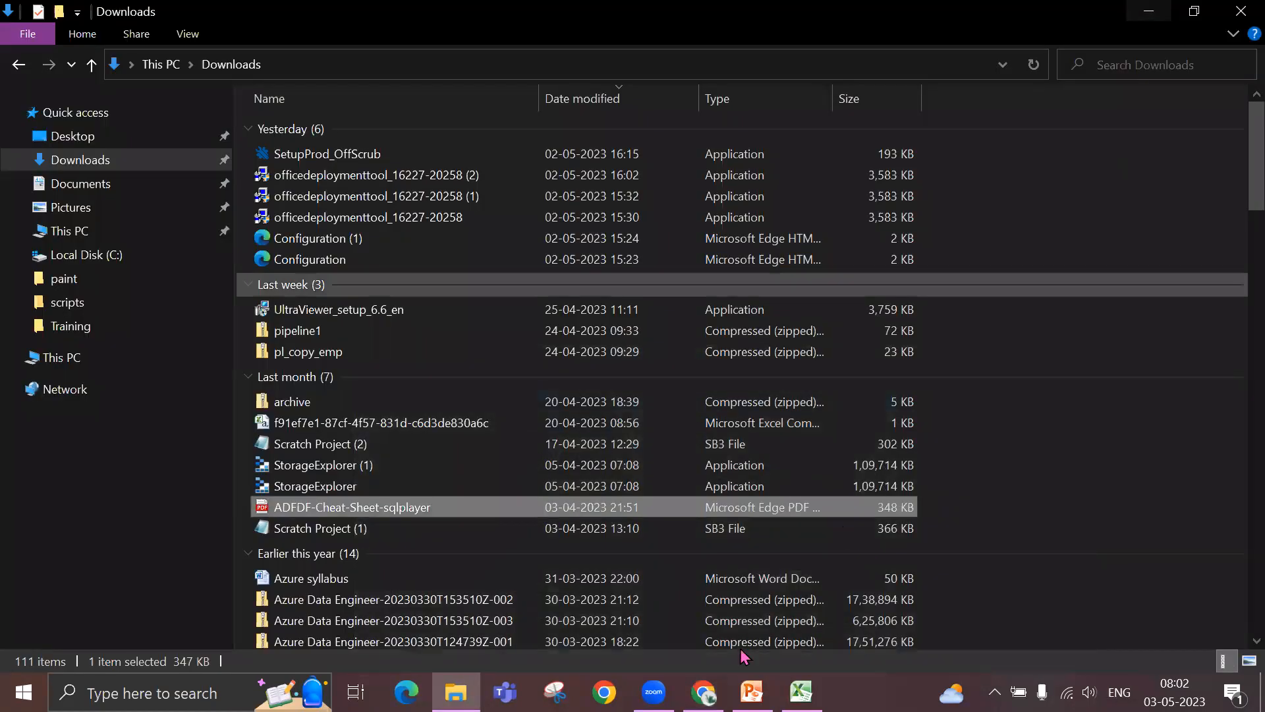
click(653, 692)
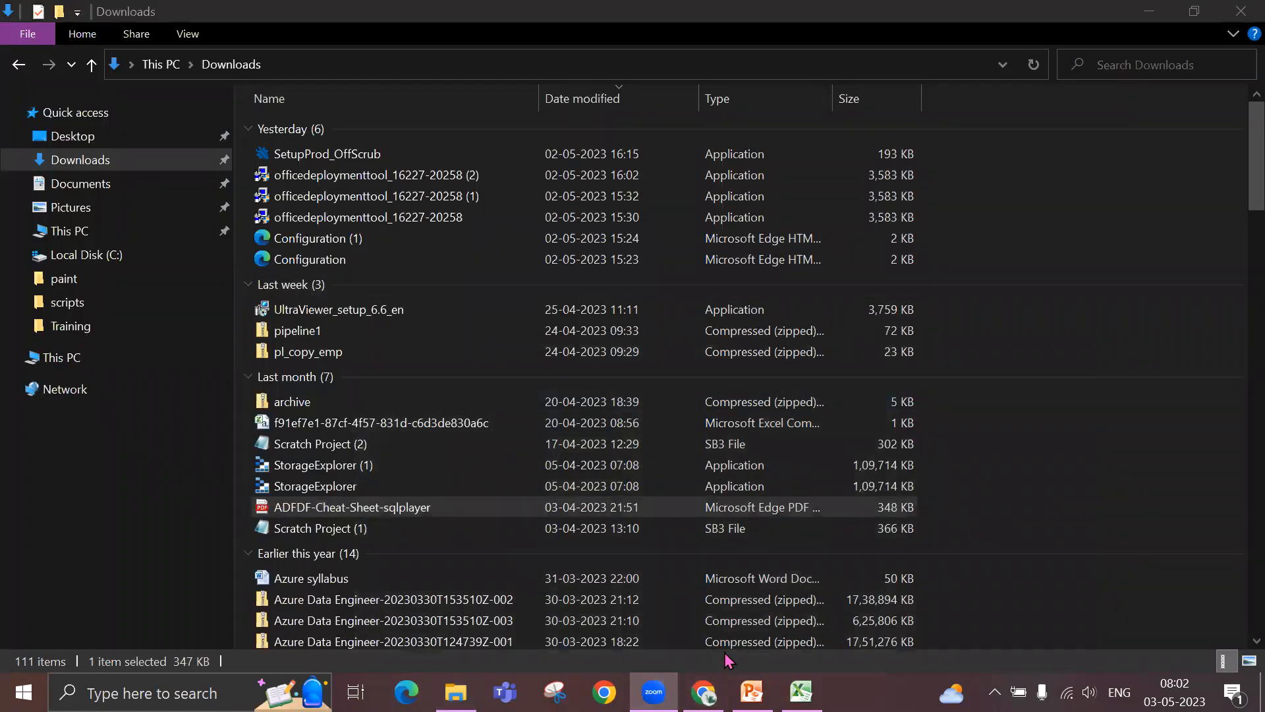
click(745, 606)
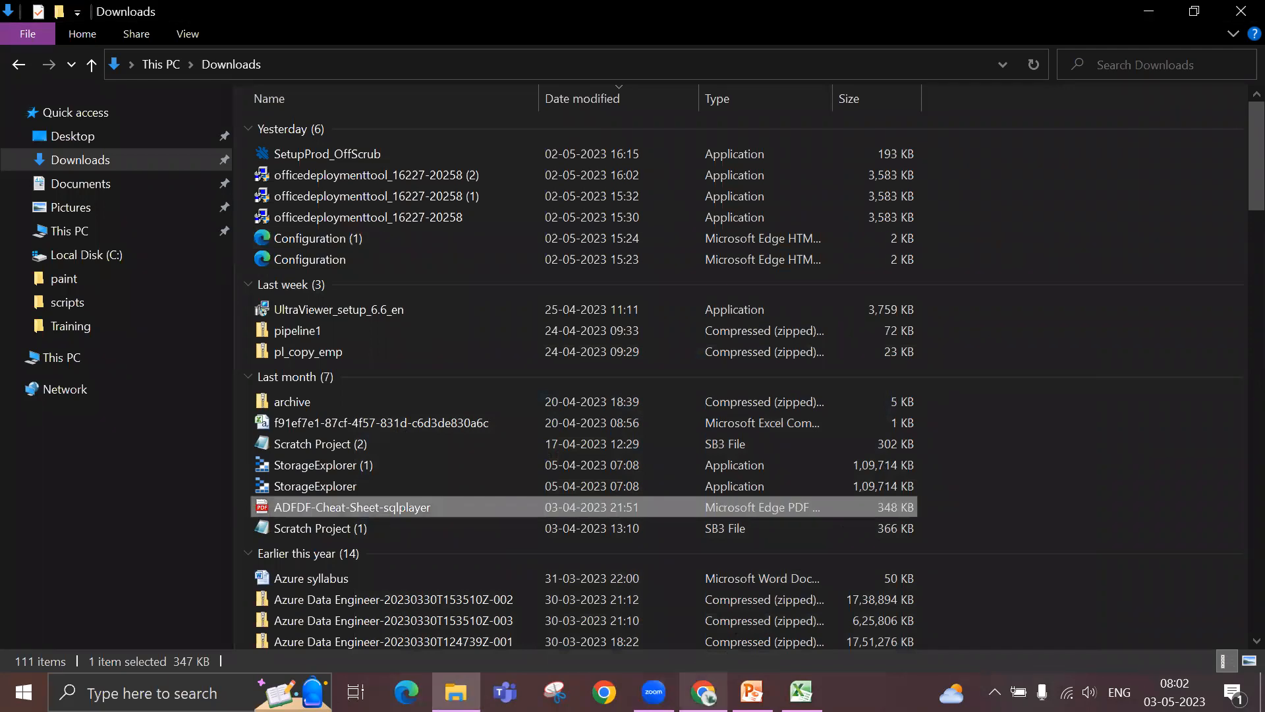
click(704, 691)
click(704, 692)
click(704, 692)
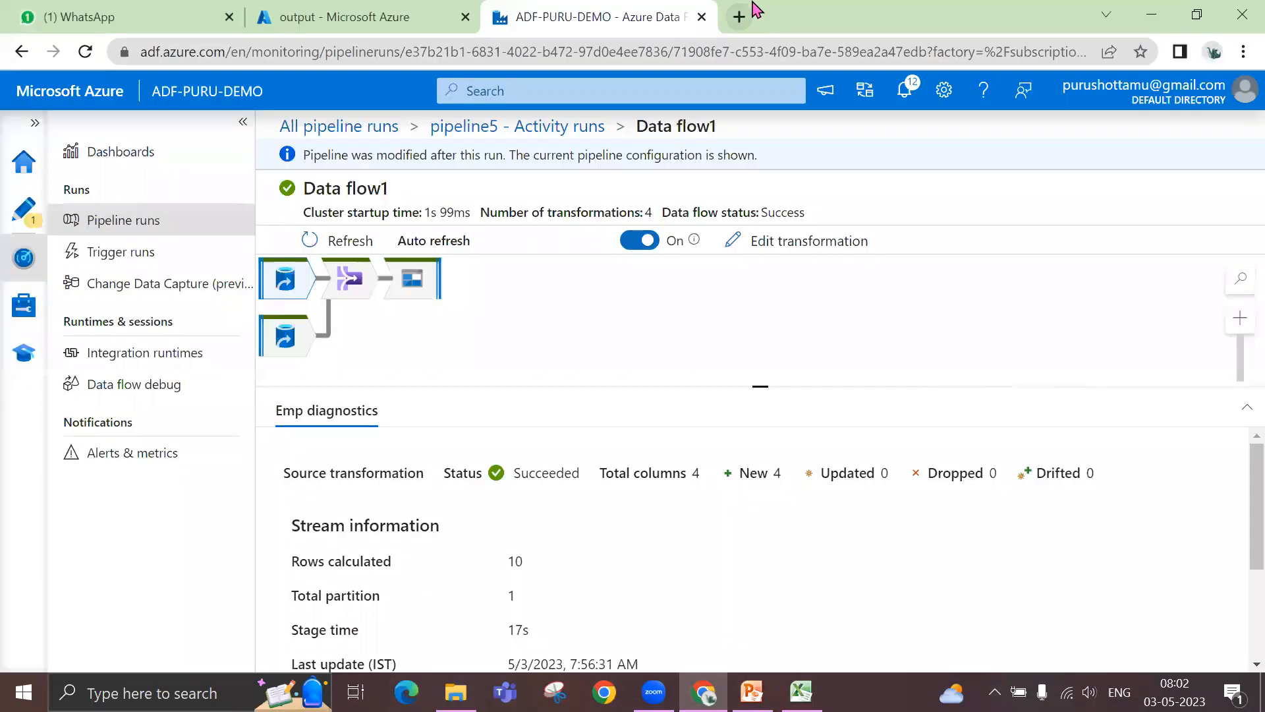